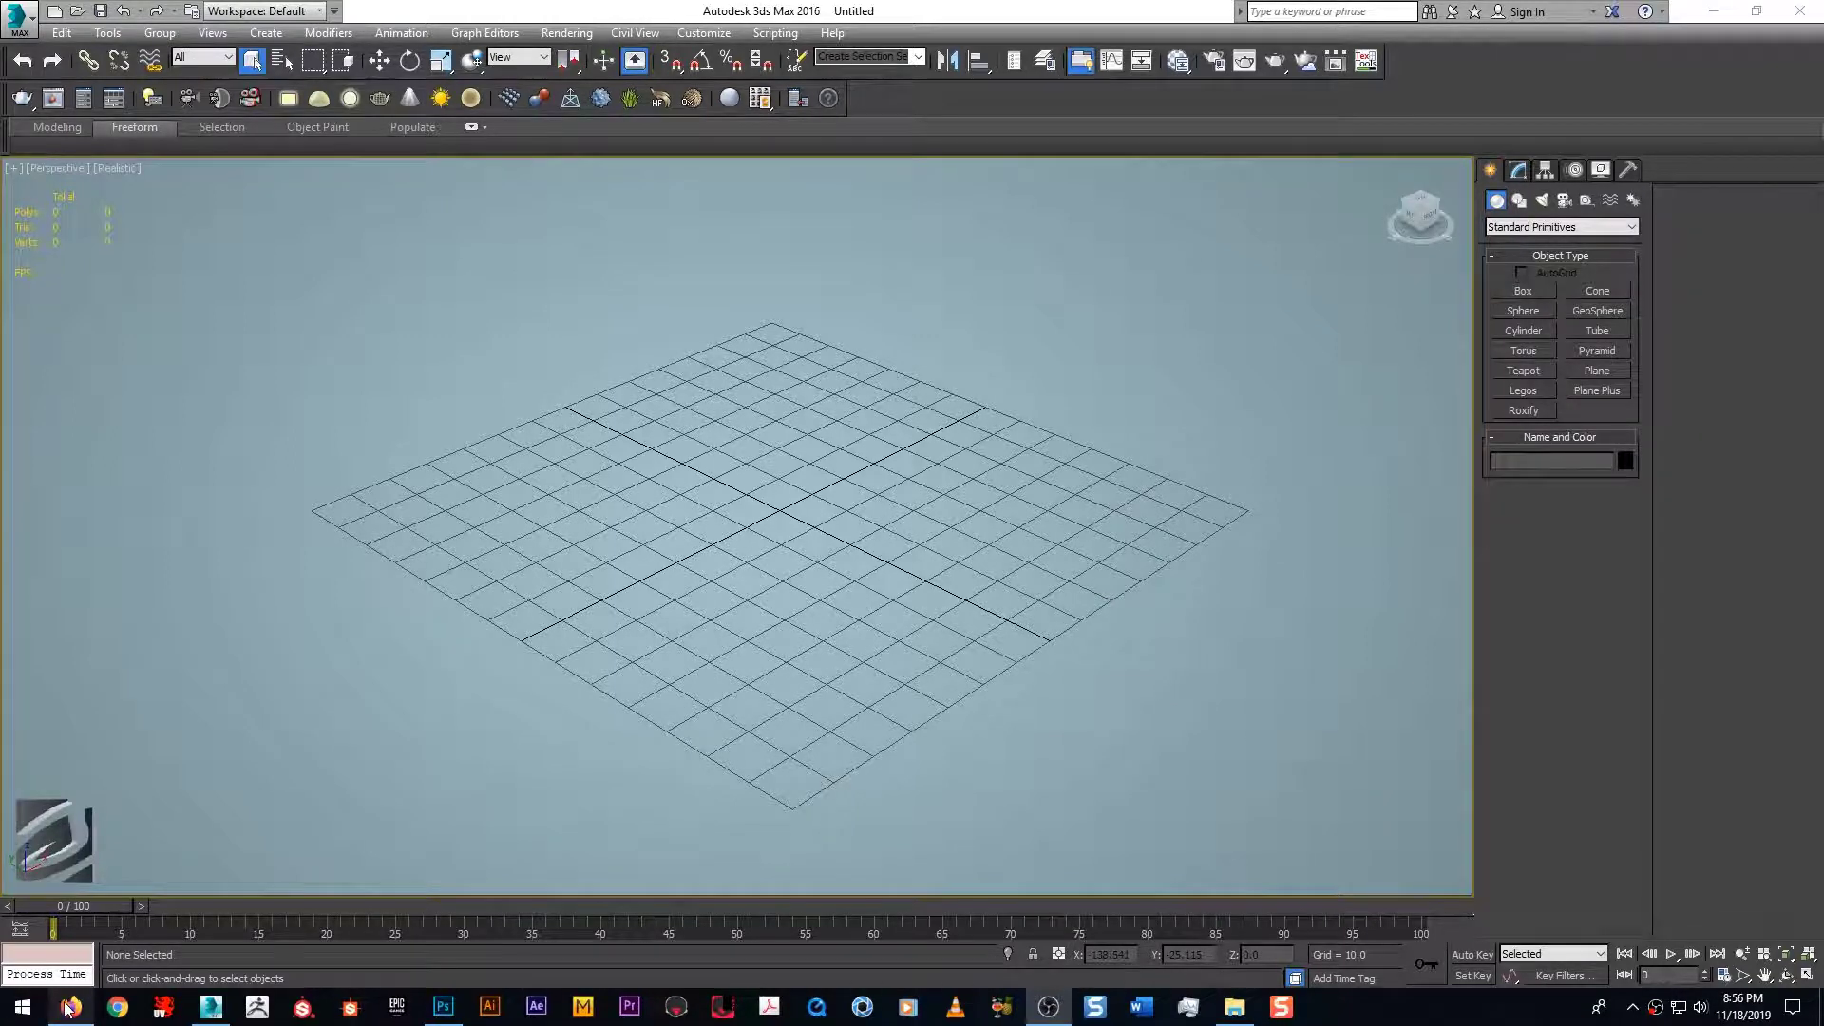
# Step: Switch to Firefox to examine the folded shape of the origami Pikachu reference image, and return to 3ds Max
pyautogui.moveTo(68, 1007)
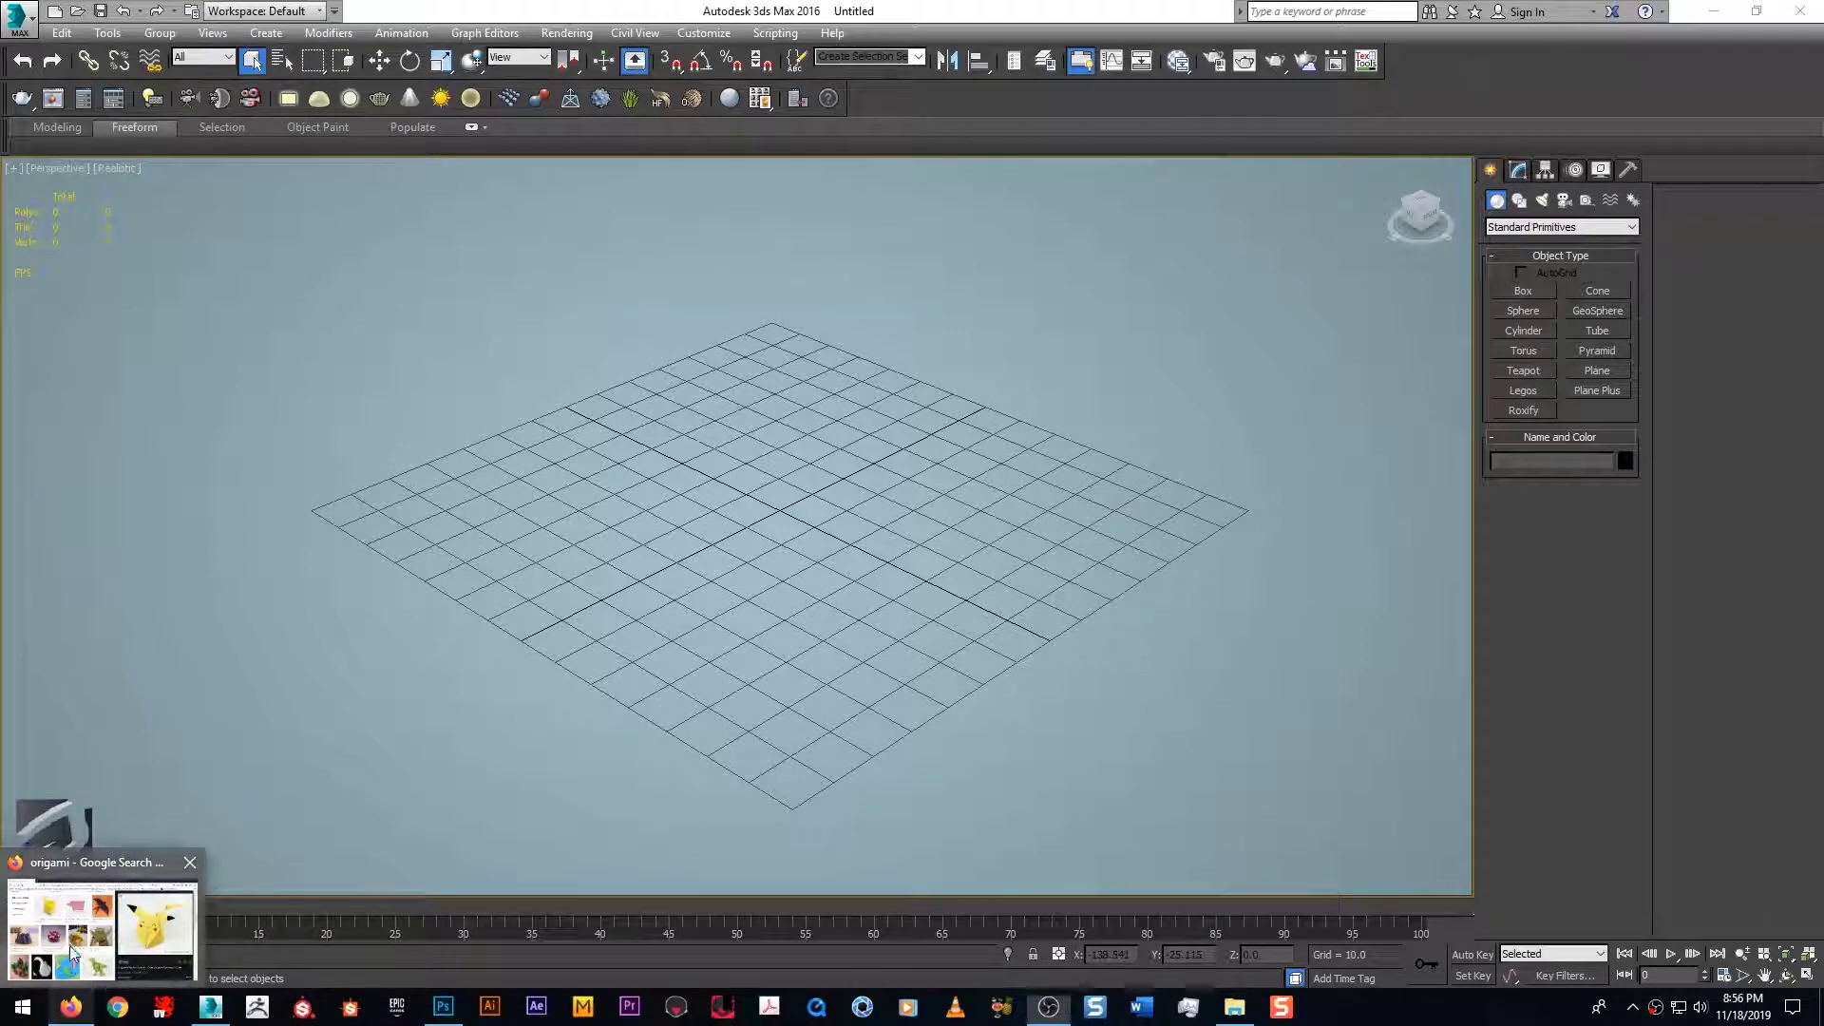
pyautogui.hotkey('alt', 'Tab')
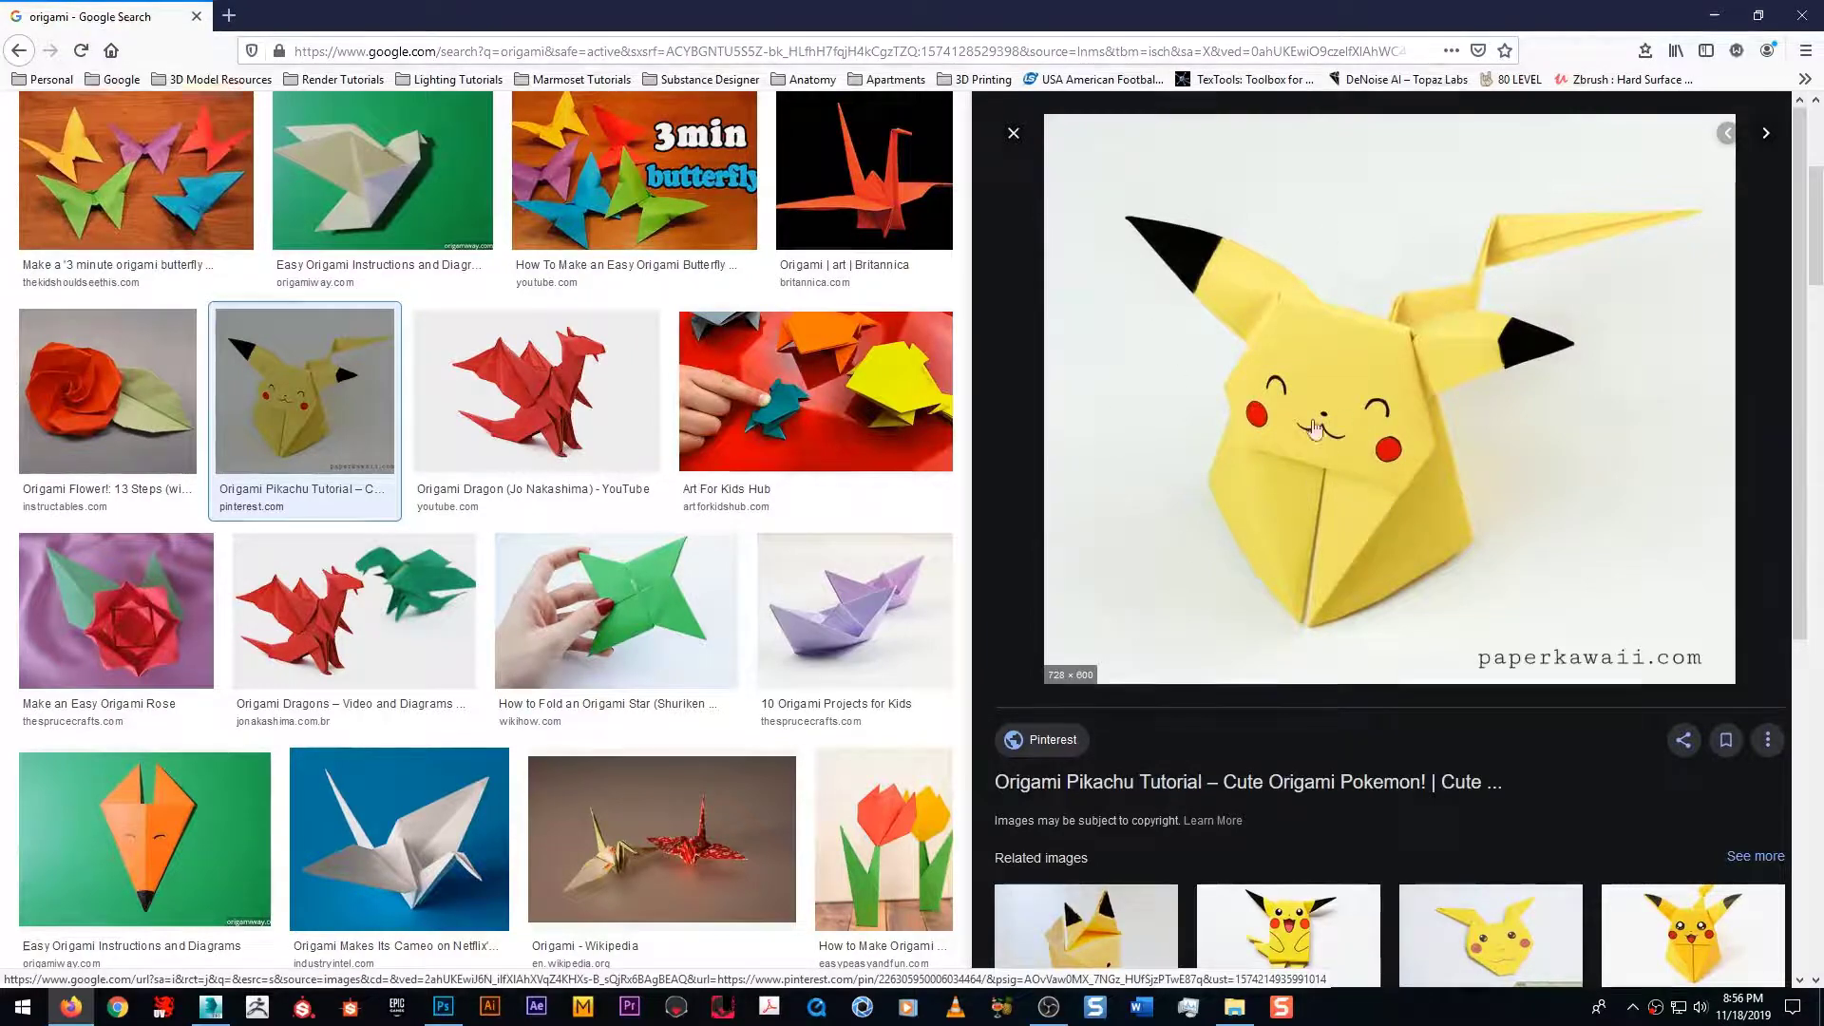
pyautogui.scroll(5, 1275, 469)
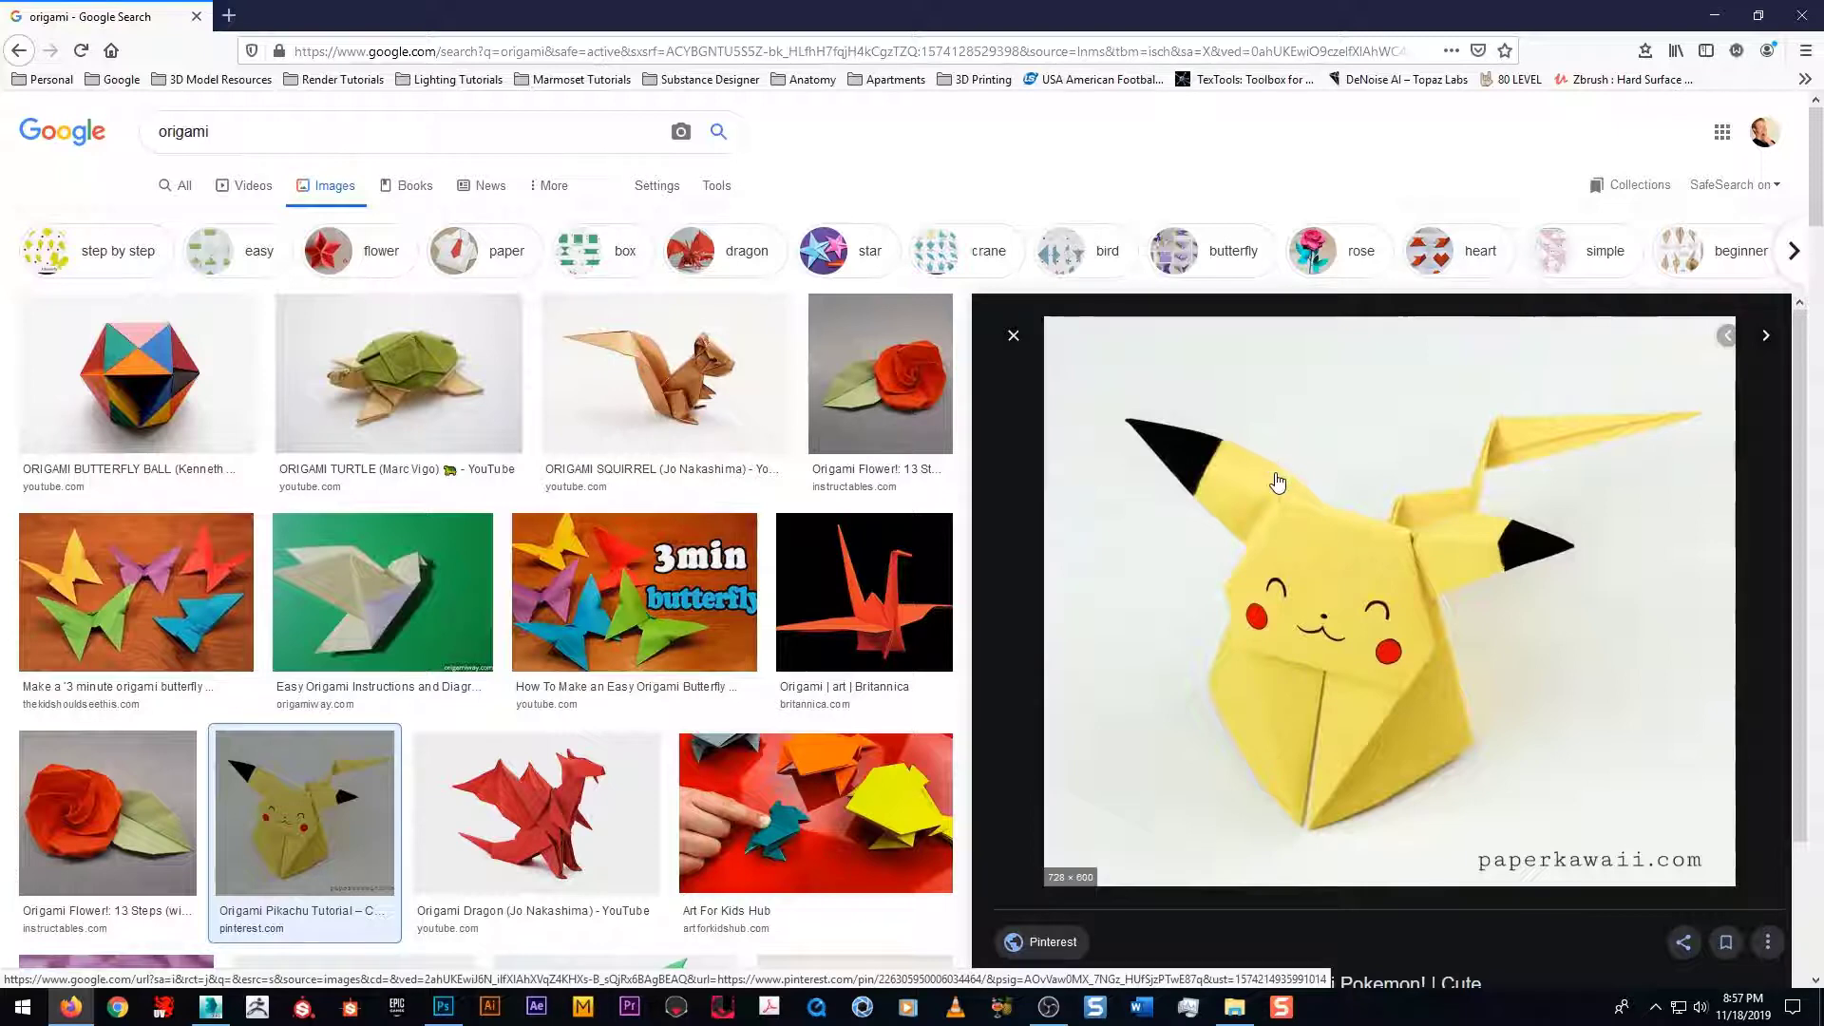
pyautogui.scroll(-1, 1278, 482)
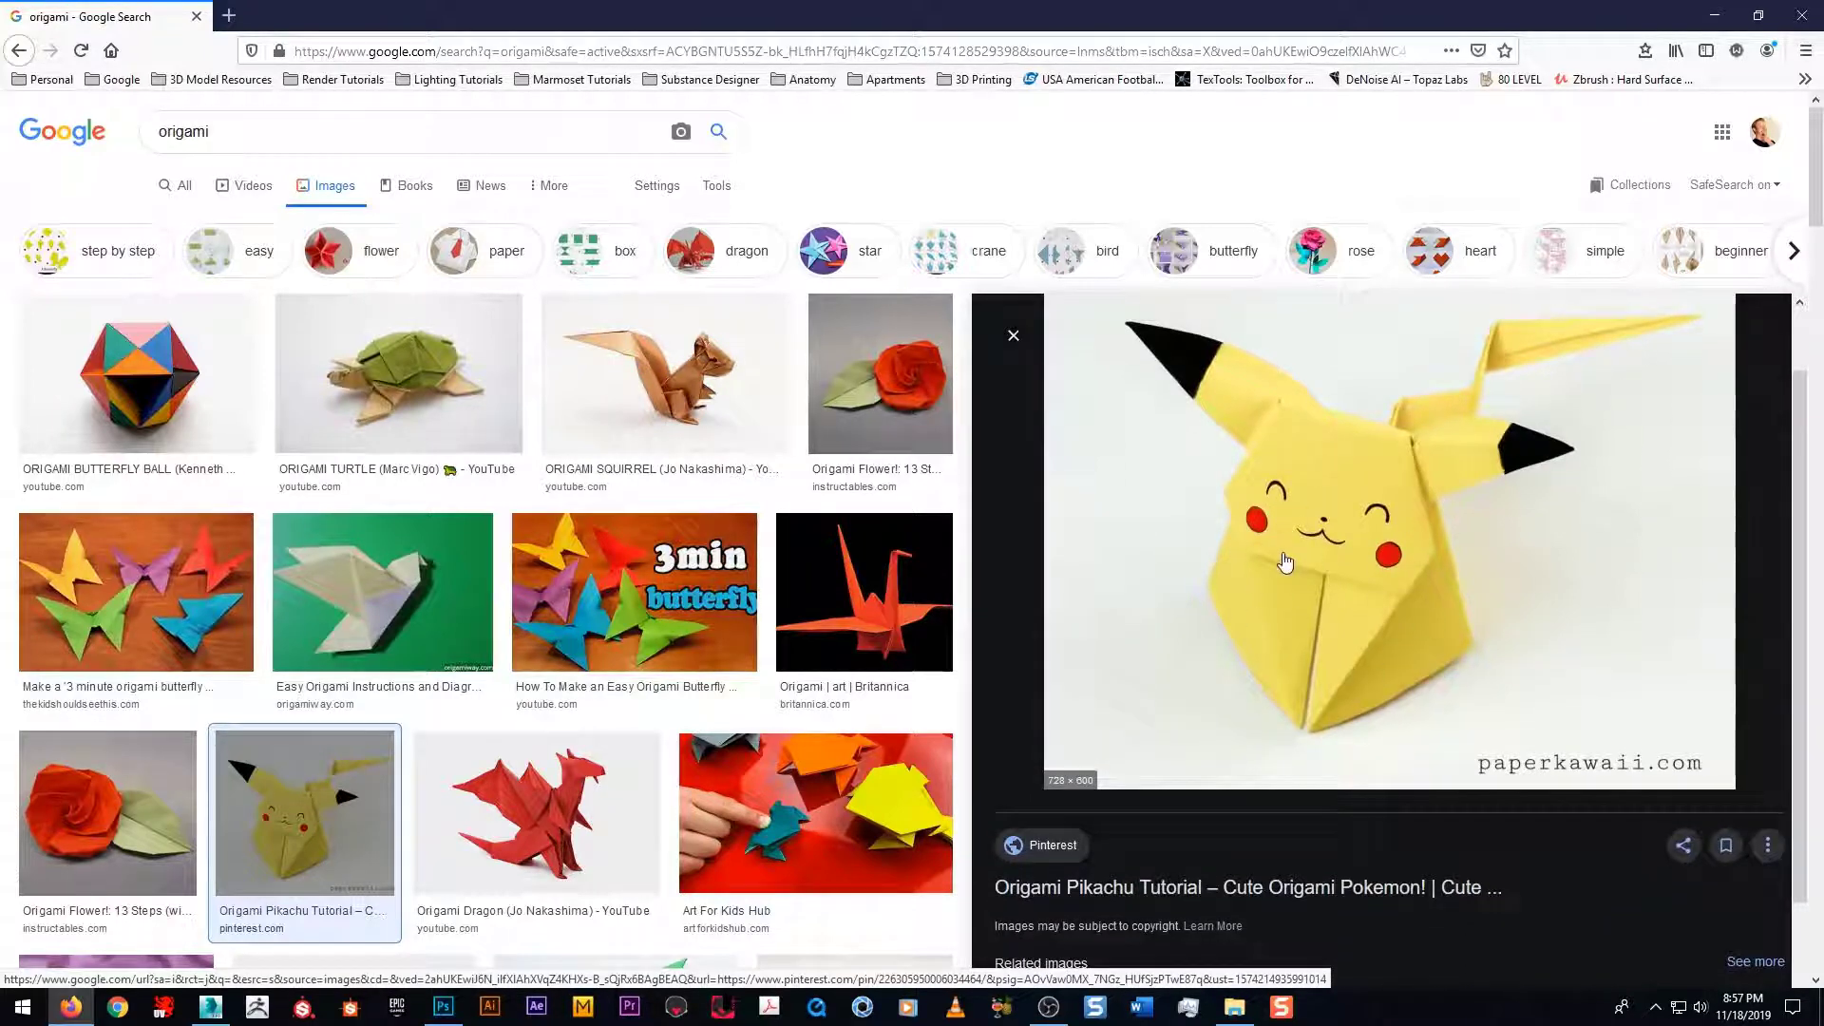
pyautogui.scroll(1, 1285, 562)
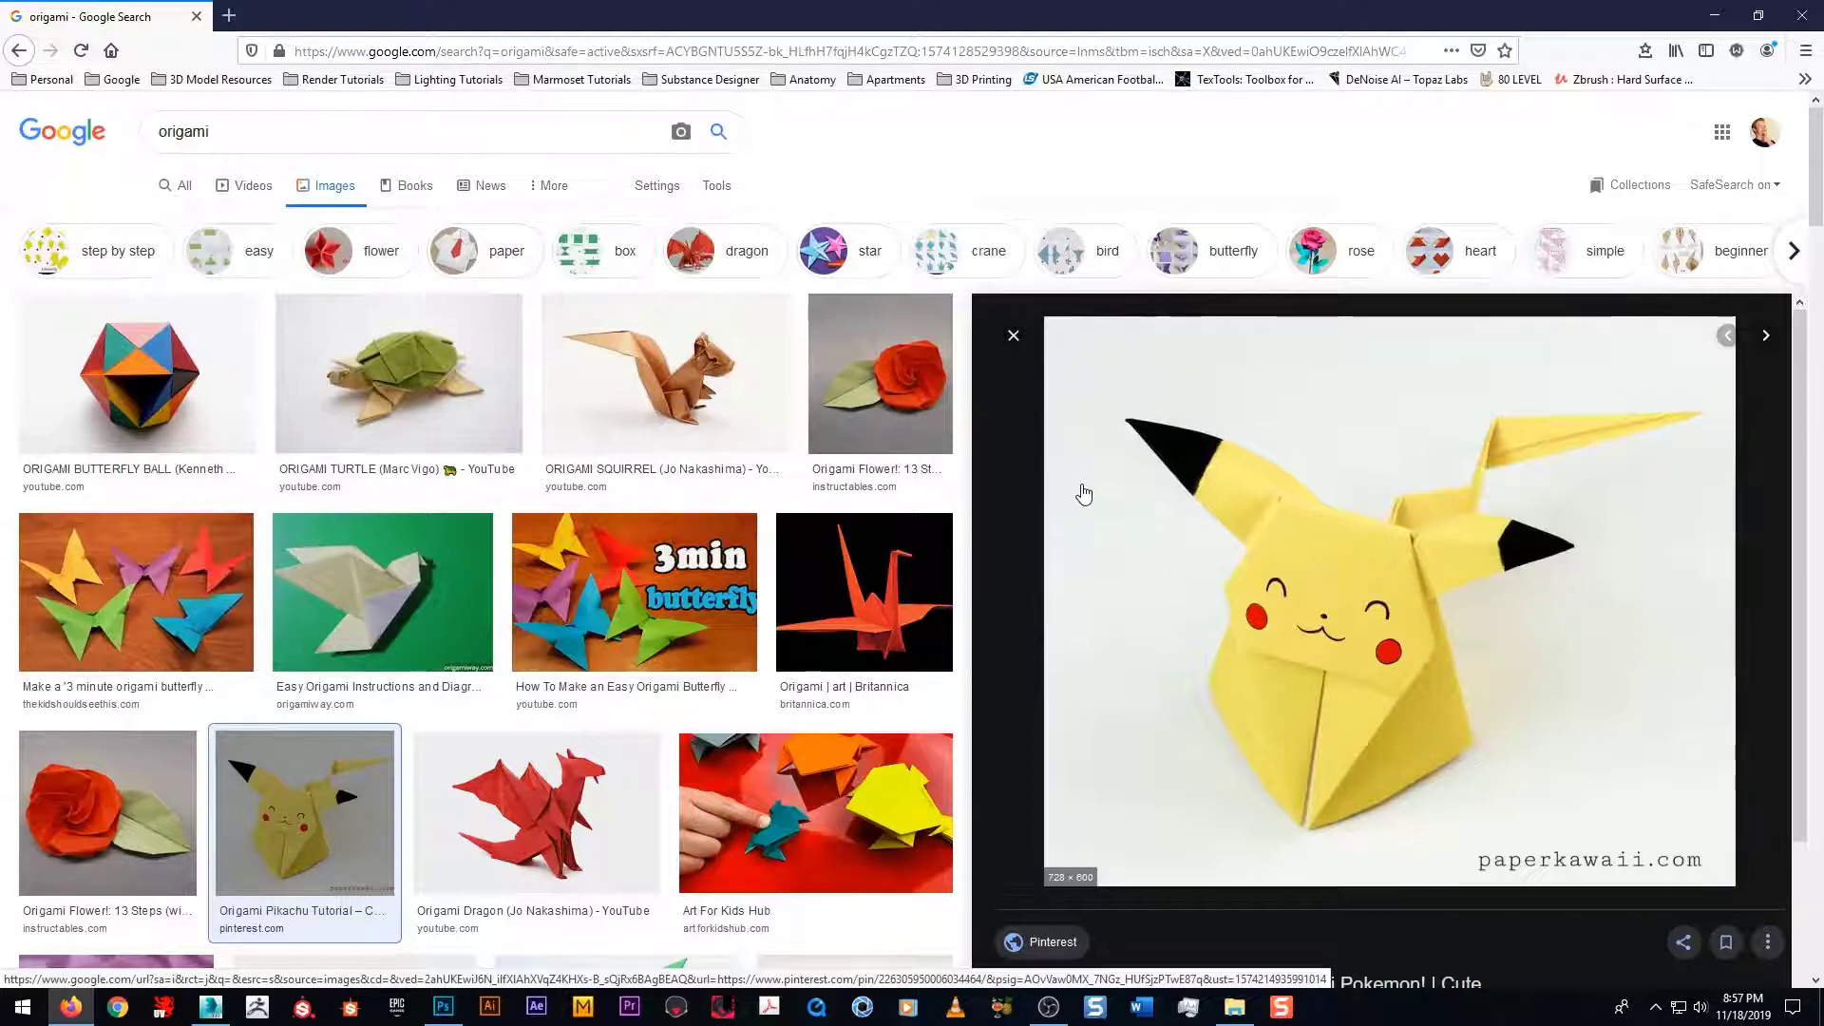
pyautogui.click(1800, 21)
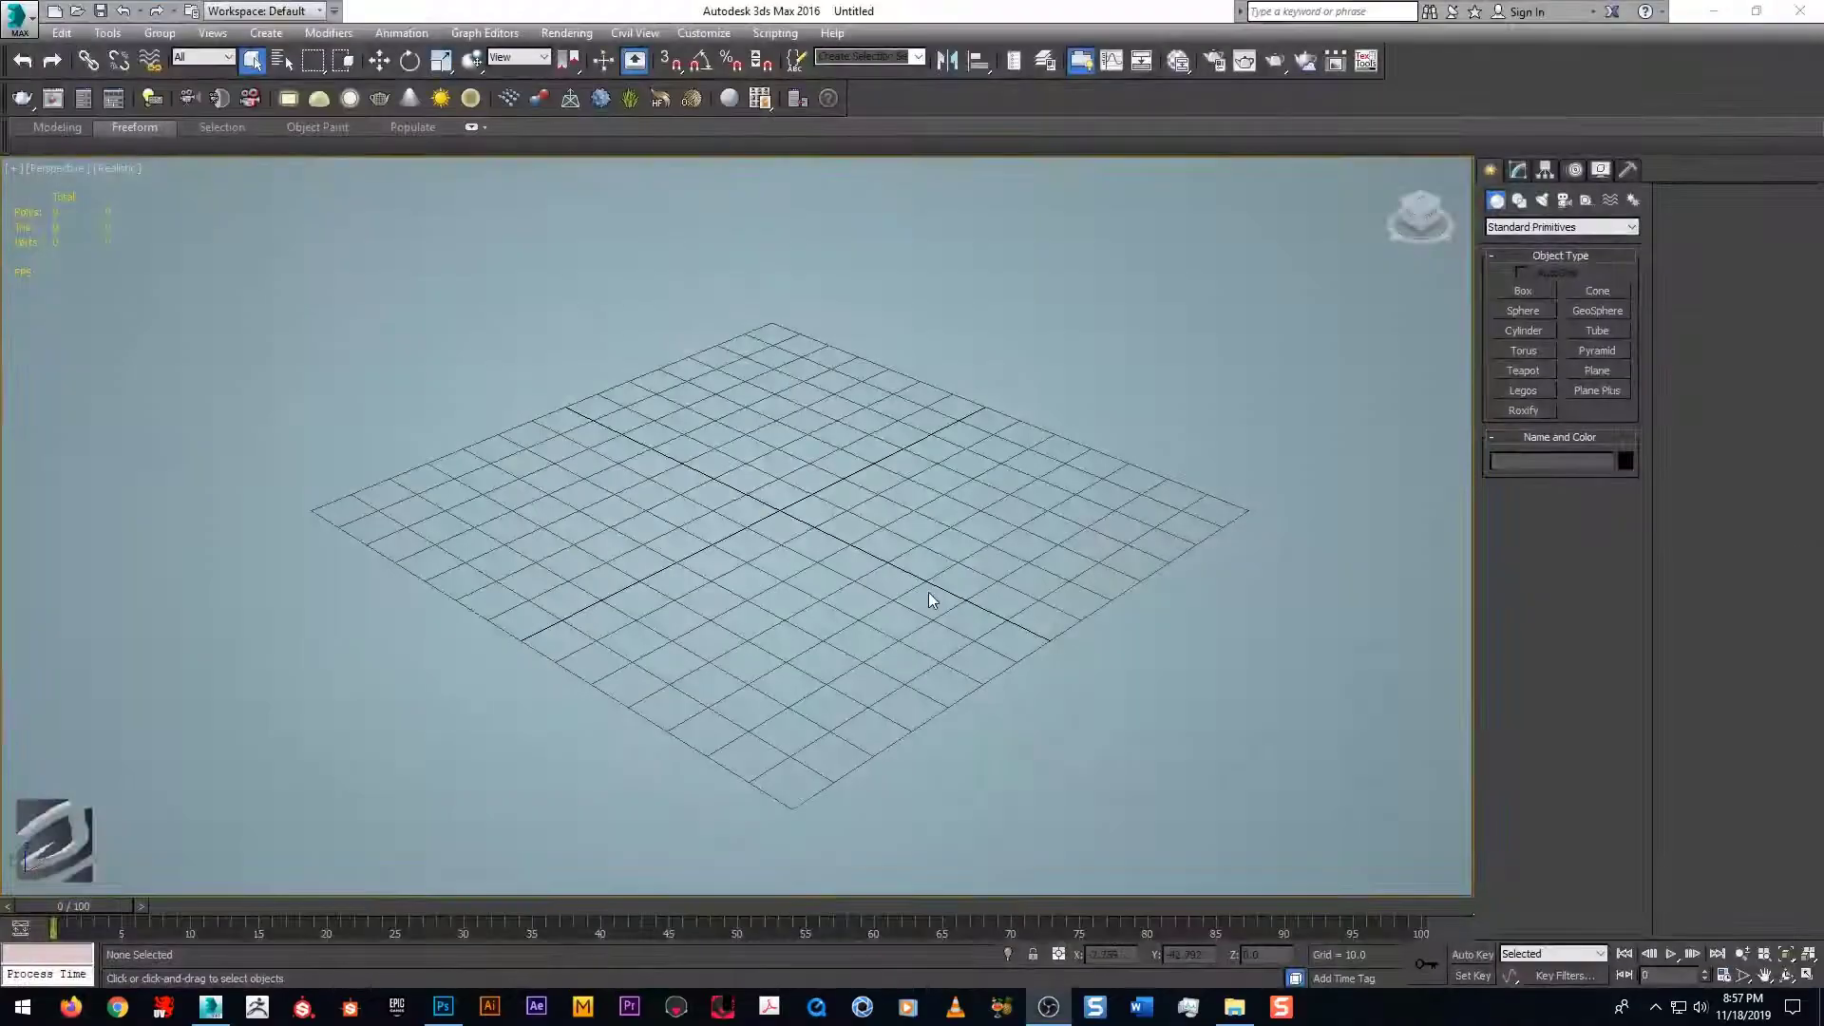
# Step: Create a box on the grid with length, width and height all set to 25
pyautogui.click(1526, 291)
pyautogui.moveTo(730, 526); pyautogui.dragTo(950, 520)
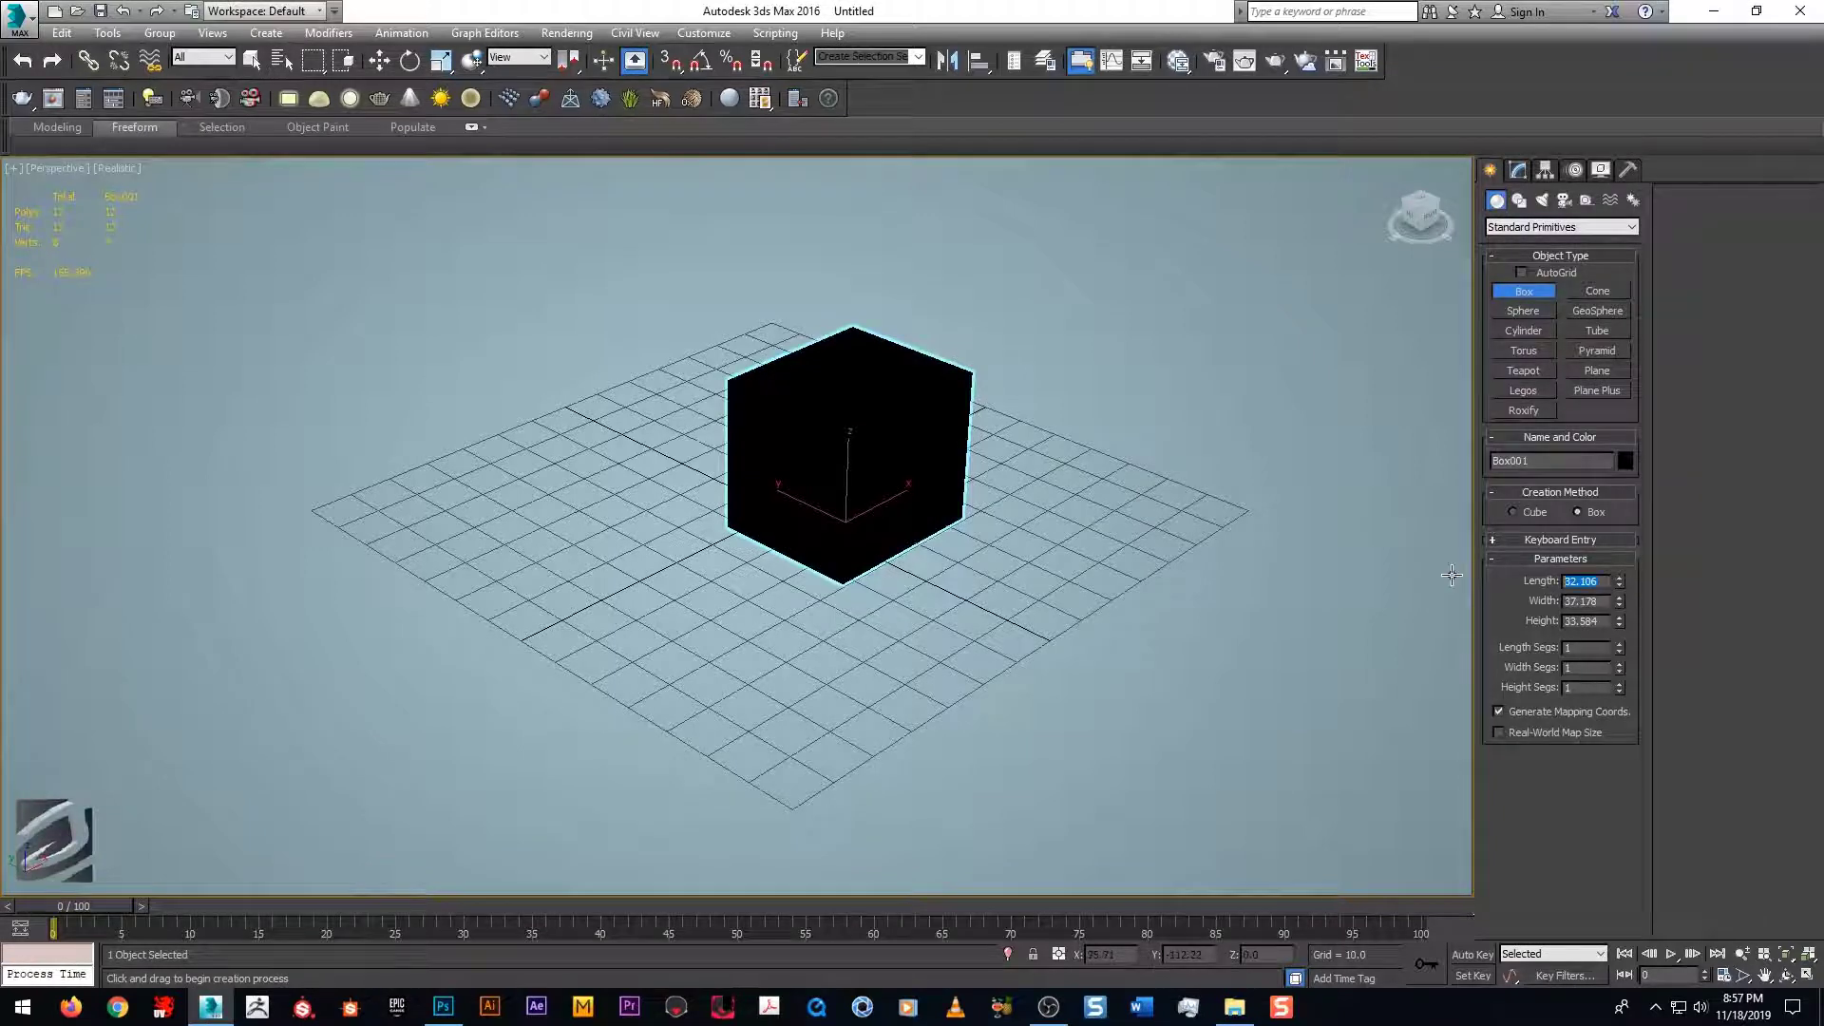
pyautogui.write('25')
pyautogui.press('Tab')
pyautogui.write('25')
pyautogui.press('Tab')
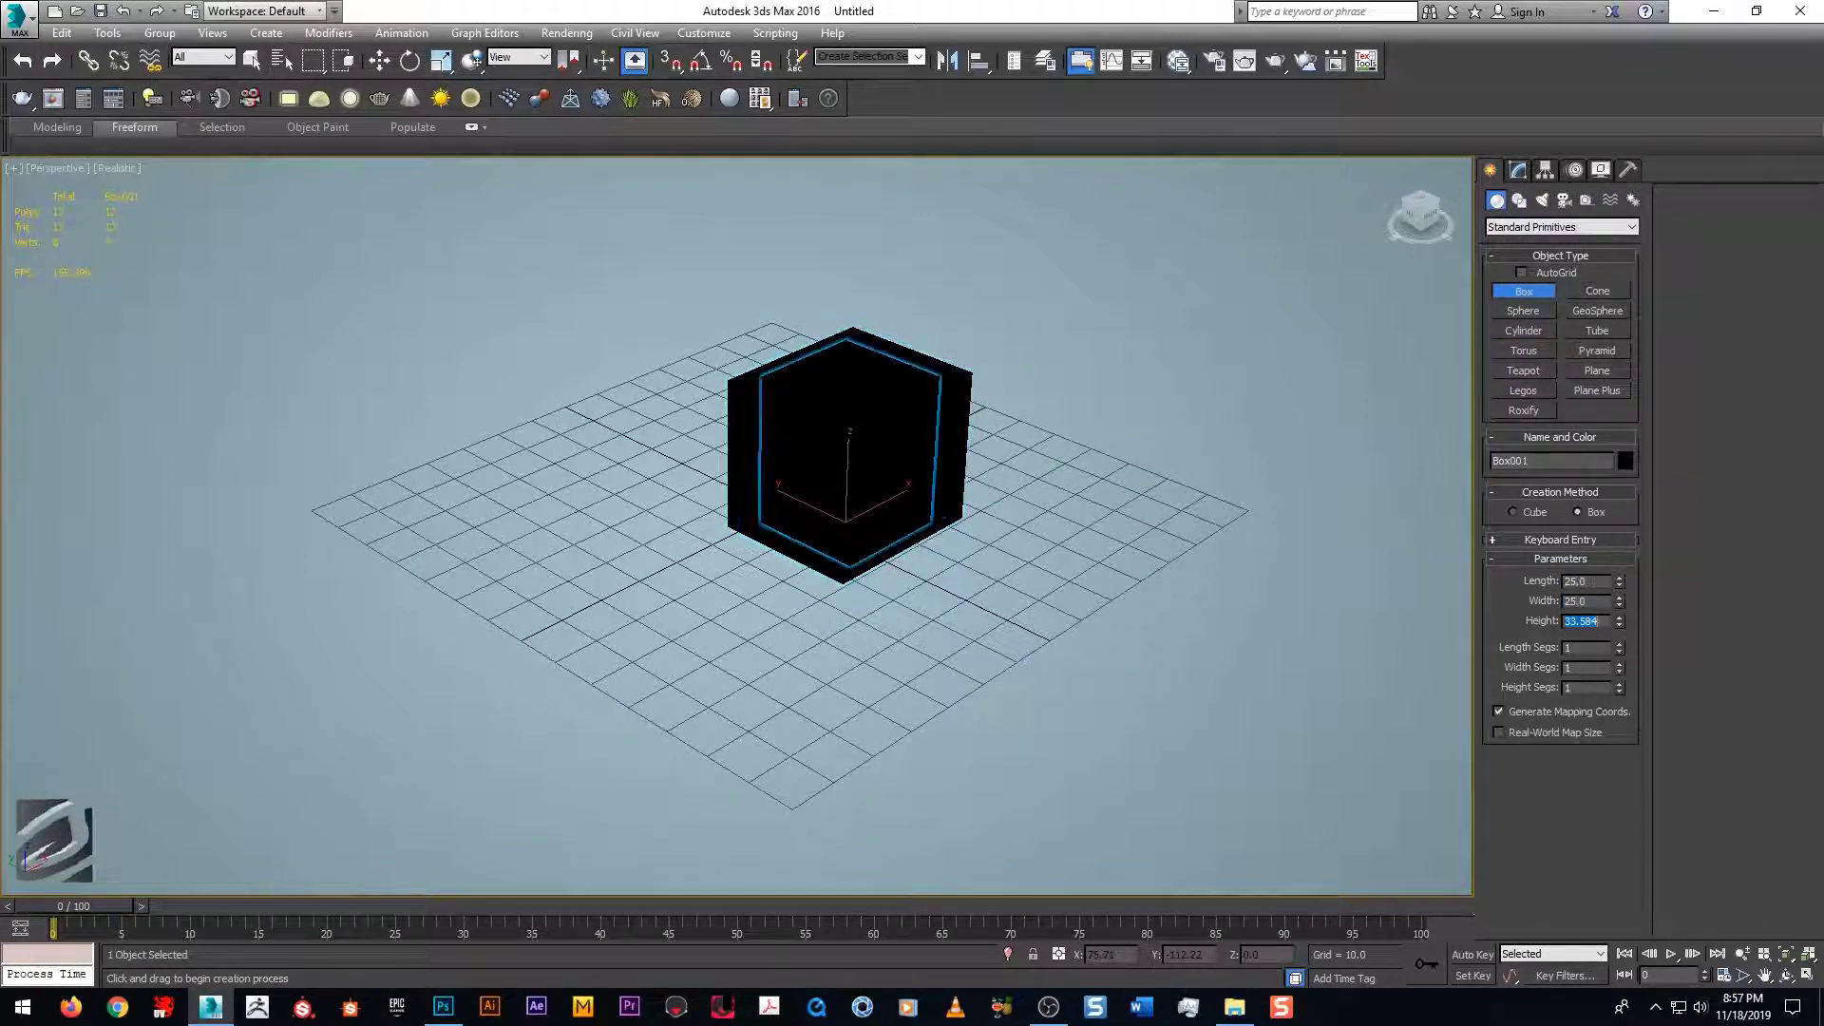
pyautogui.write('25')
pyautogui.press('Return')
# Step: Move the box to the world origin, with its X and Y positions at 0
pyautogui.moveTo(1151, 663); pyautogui.dragTo(852, 500, button='middle')
pyautogui.press('w')
pyautogui.moveTo(724, 502)
pyautogui.mouseDown()
pyautogui.moveTo(674, 526)
pyautogui.moveTo(726, 492)
pyautogui.mouseUp()
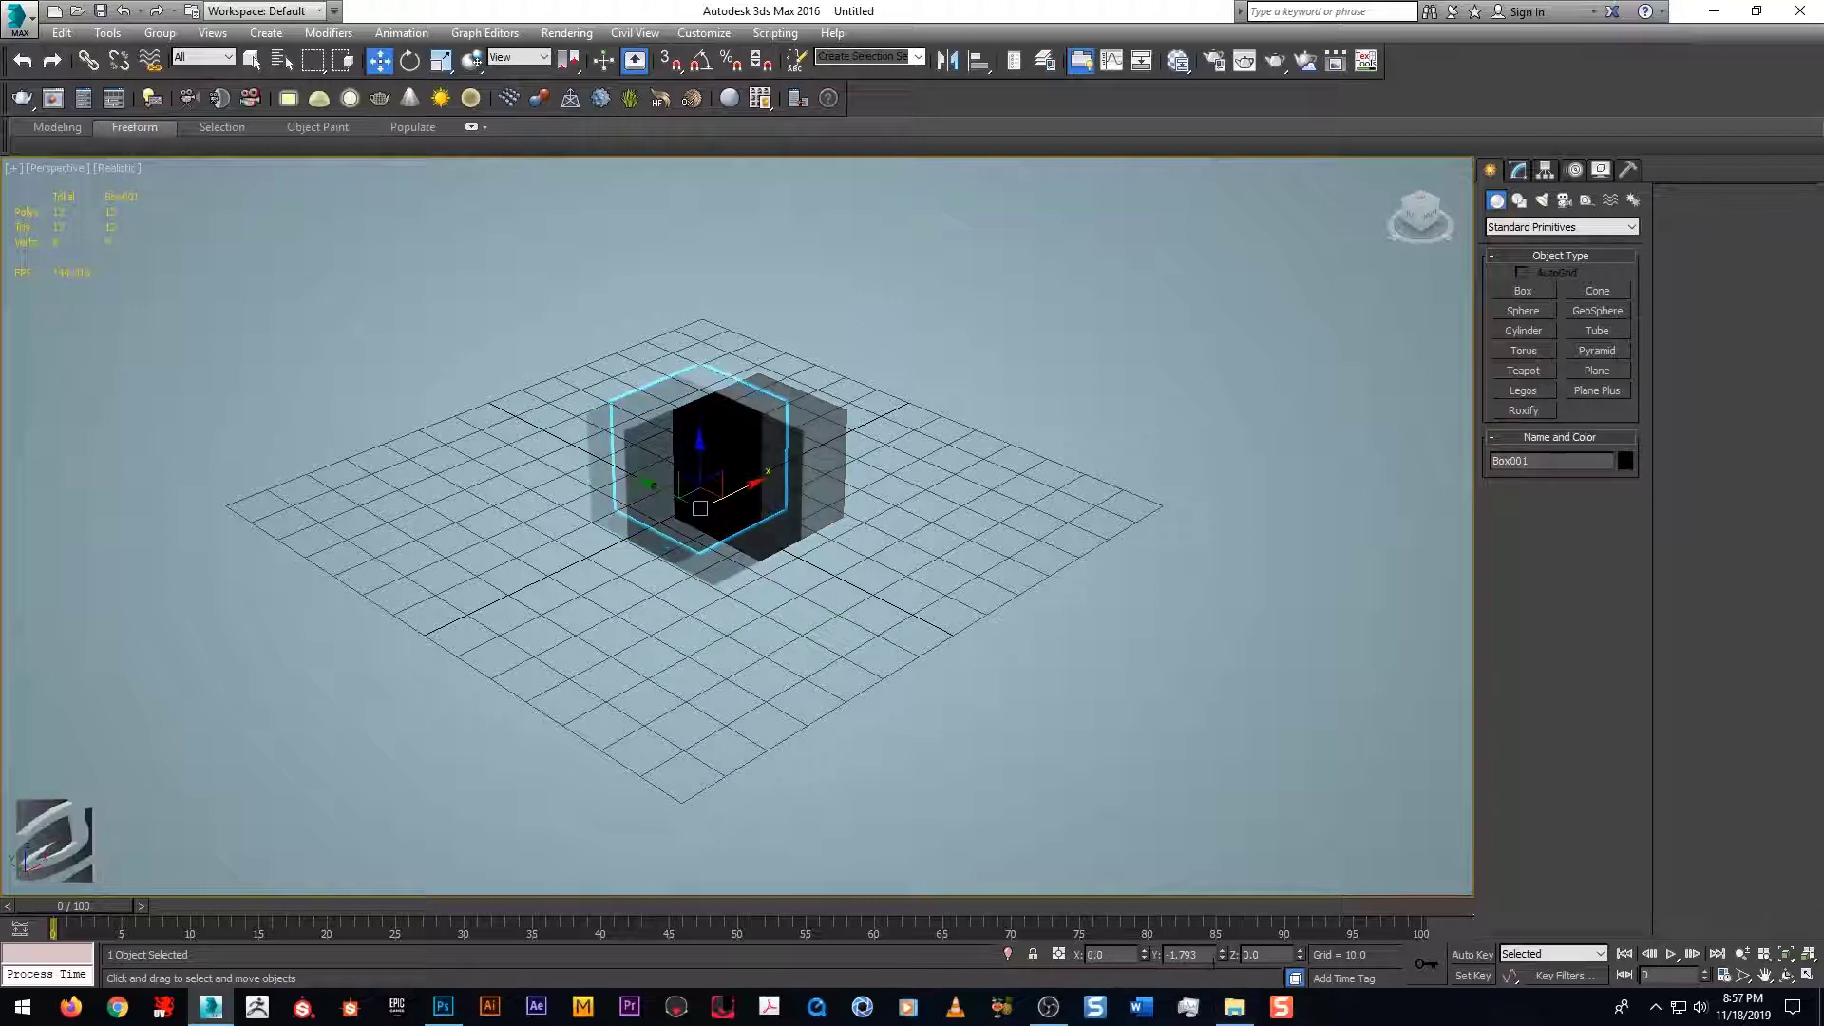
pyautogui.rightClick(1223, 957)
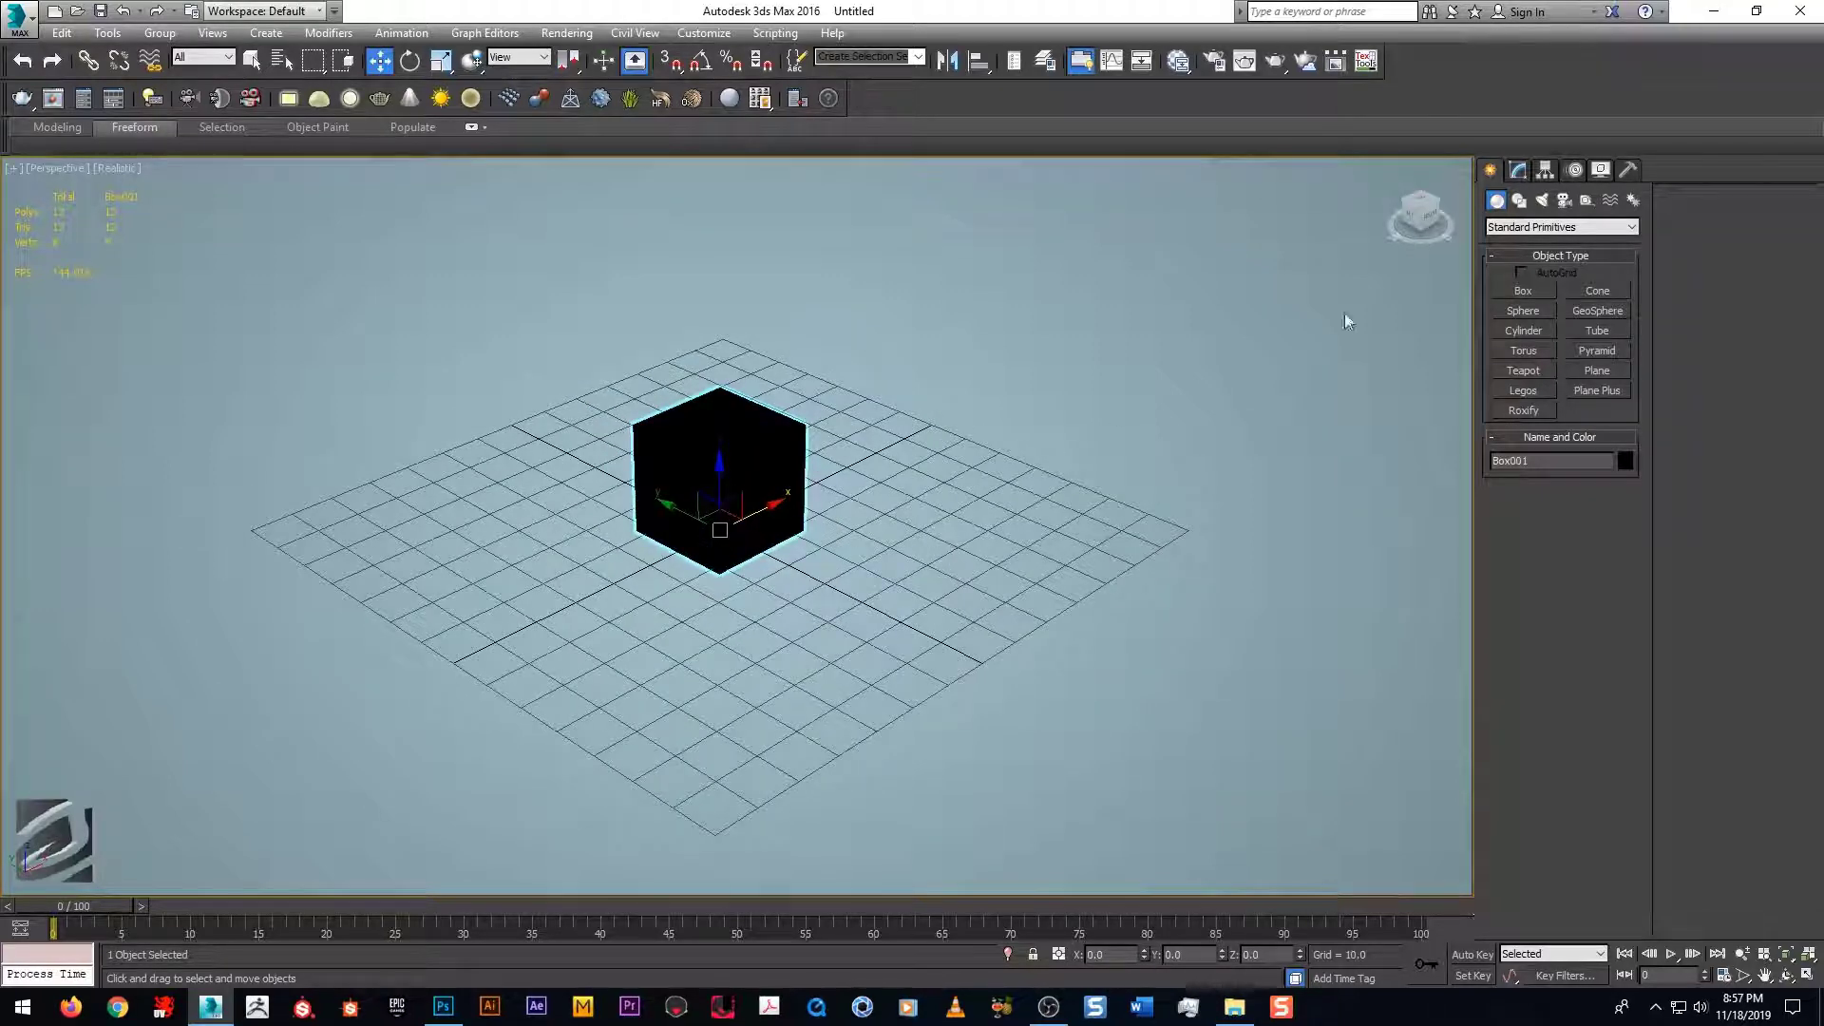
# Step: Apply an Unwrap UVW modifier to the box and open its UV editor clear of the modifier settings
pyautogui.click(1518, 171)
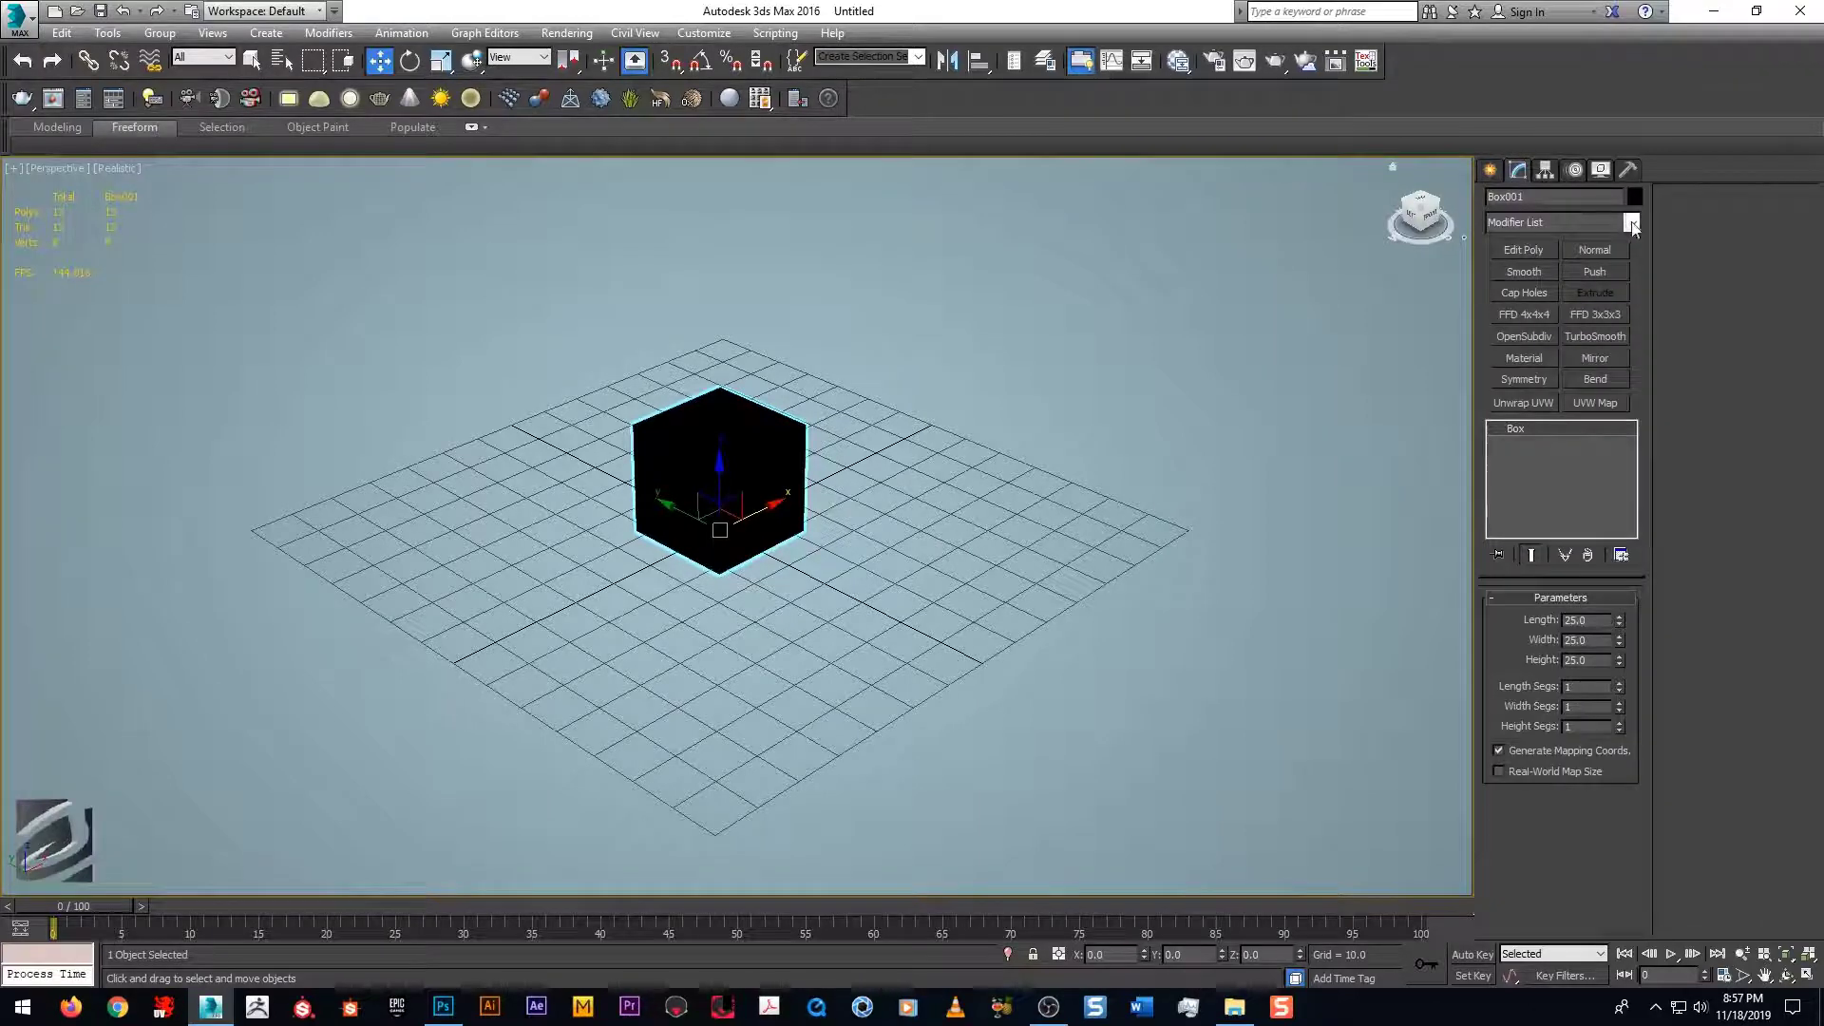
pyautogui.click(1567, 222)
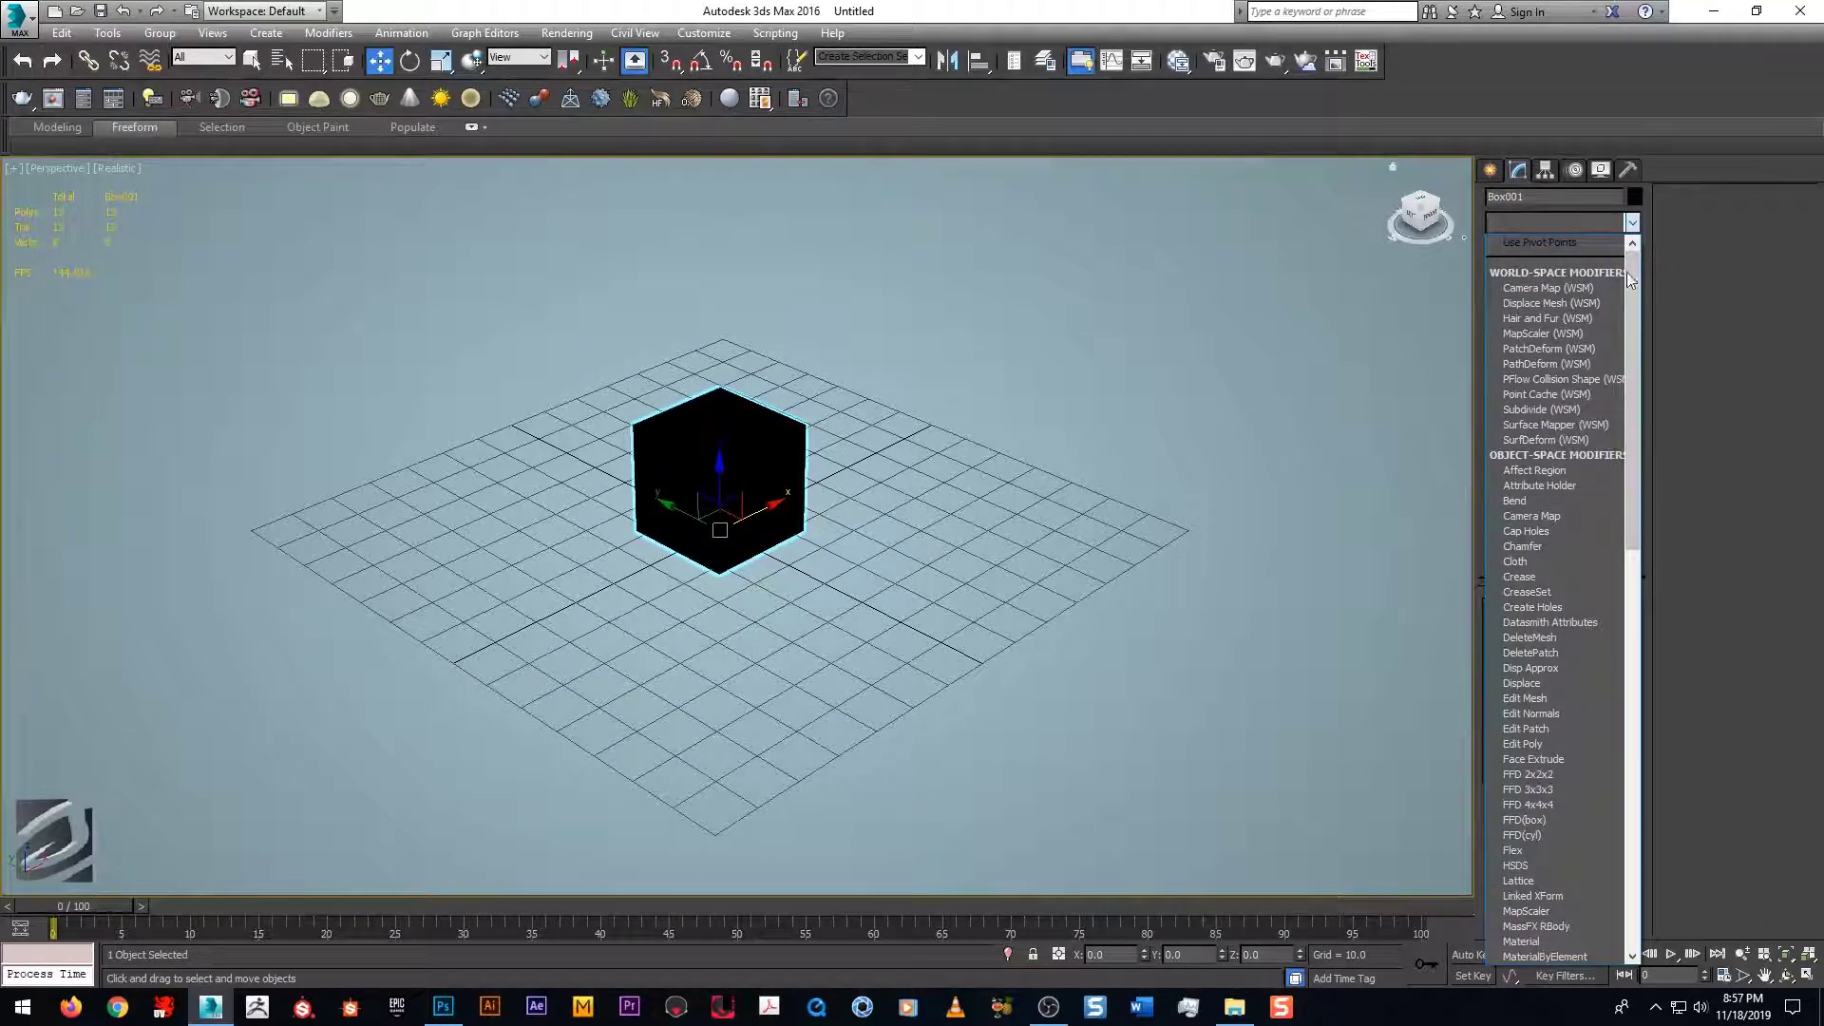
pyautogui.moveTo(1631, 309); pyautogui.dragTo(1618, 584)
pyautogui.moveTo(1618, 584); pyautogui.dragTo(1627, 716)
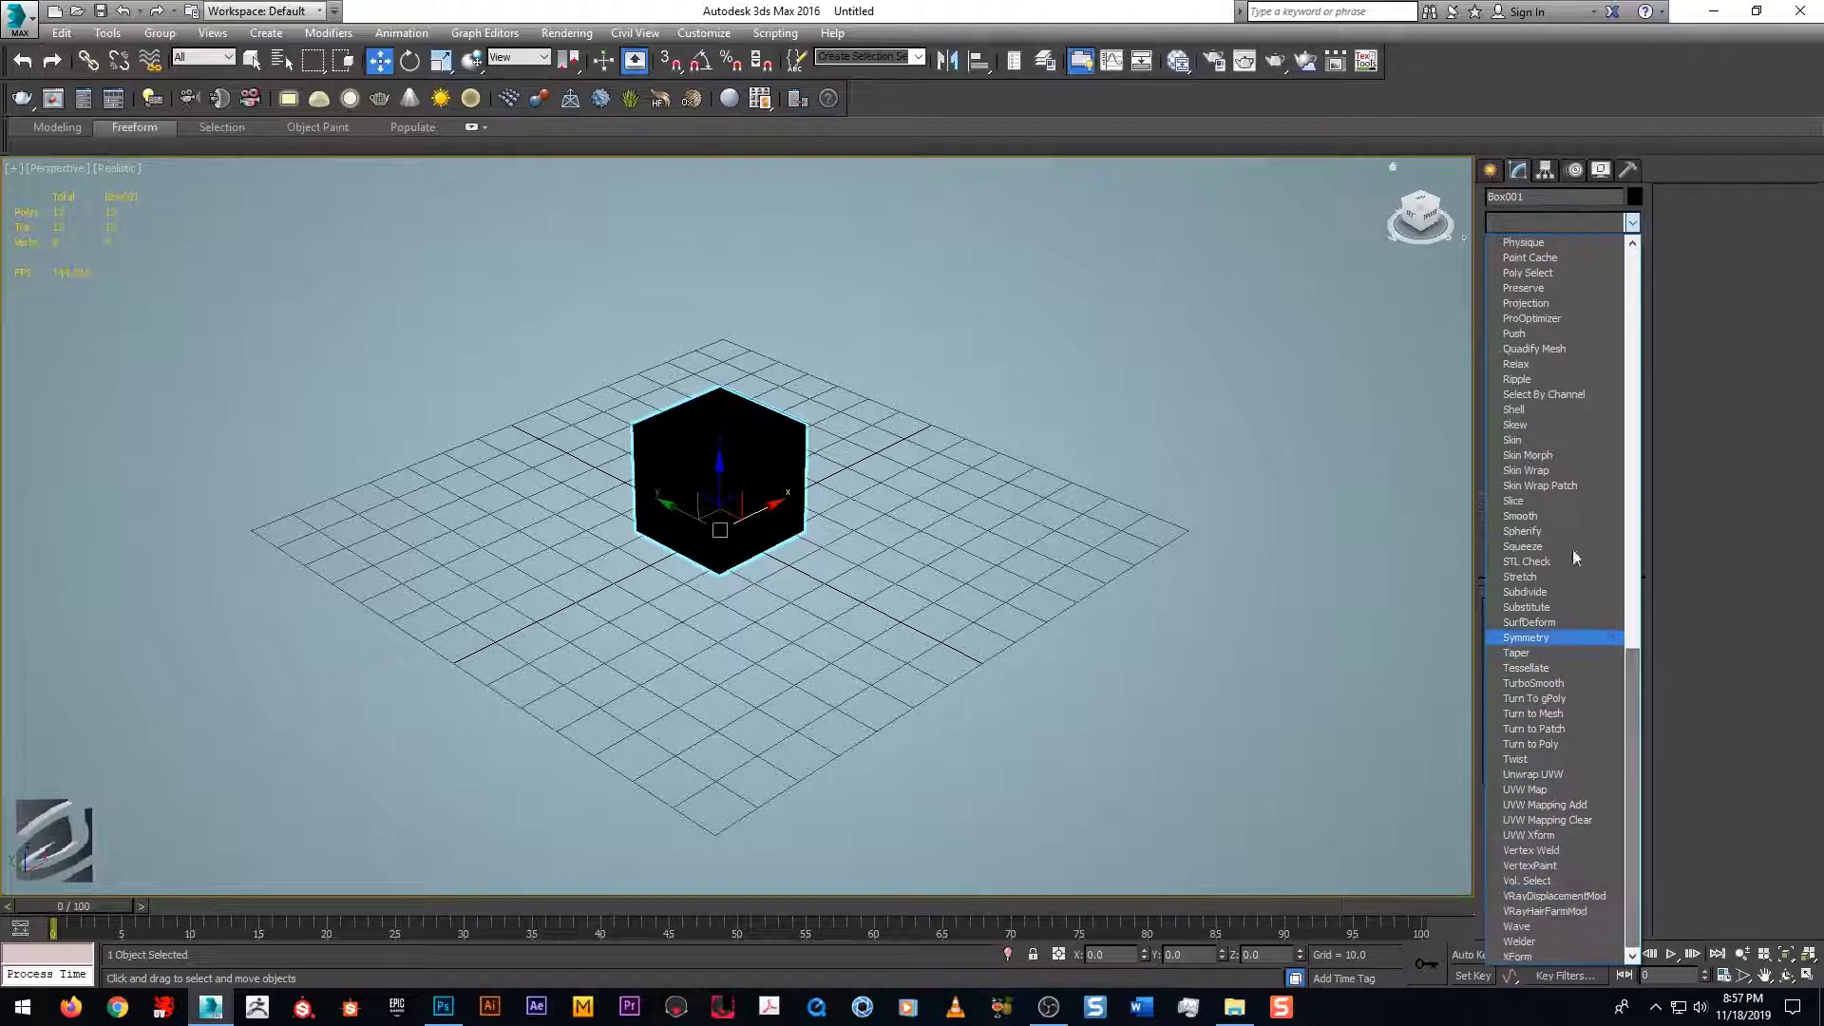
pyautogui.click(1561, 776)
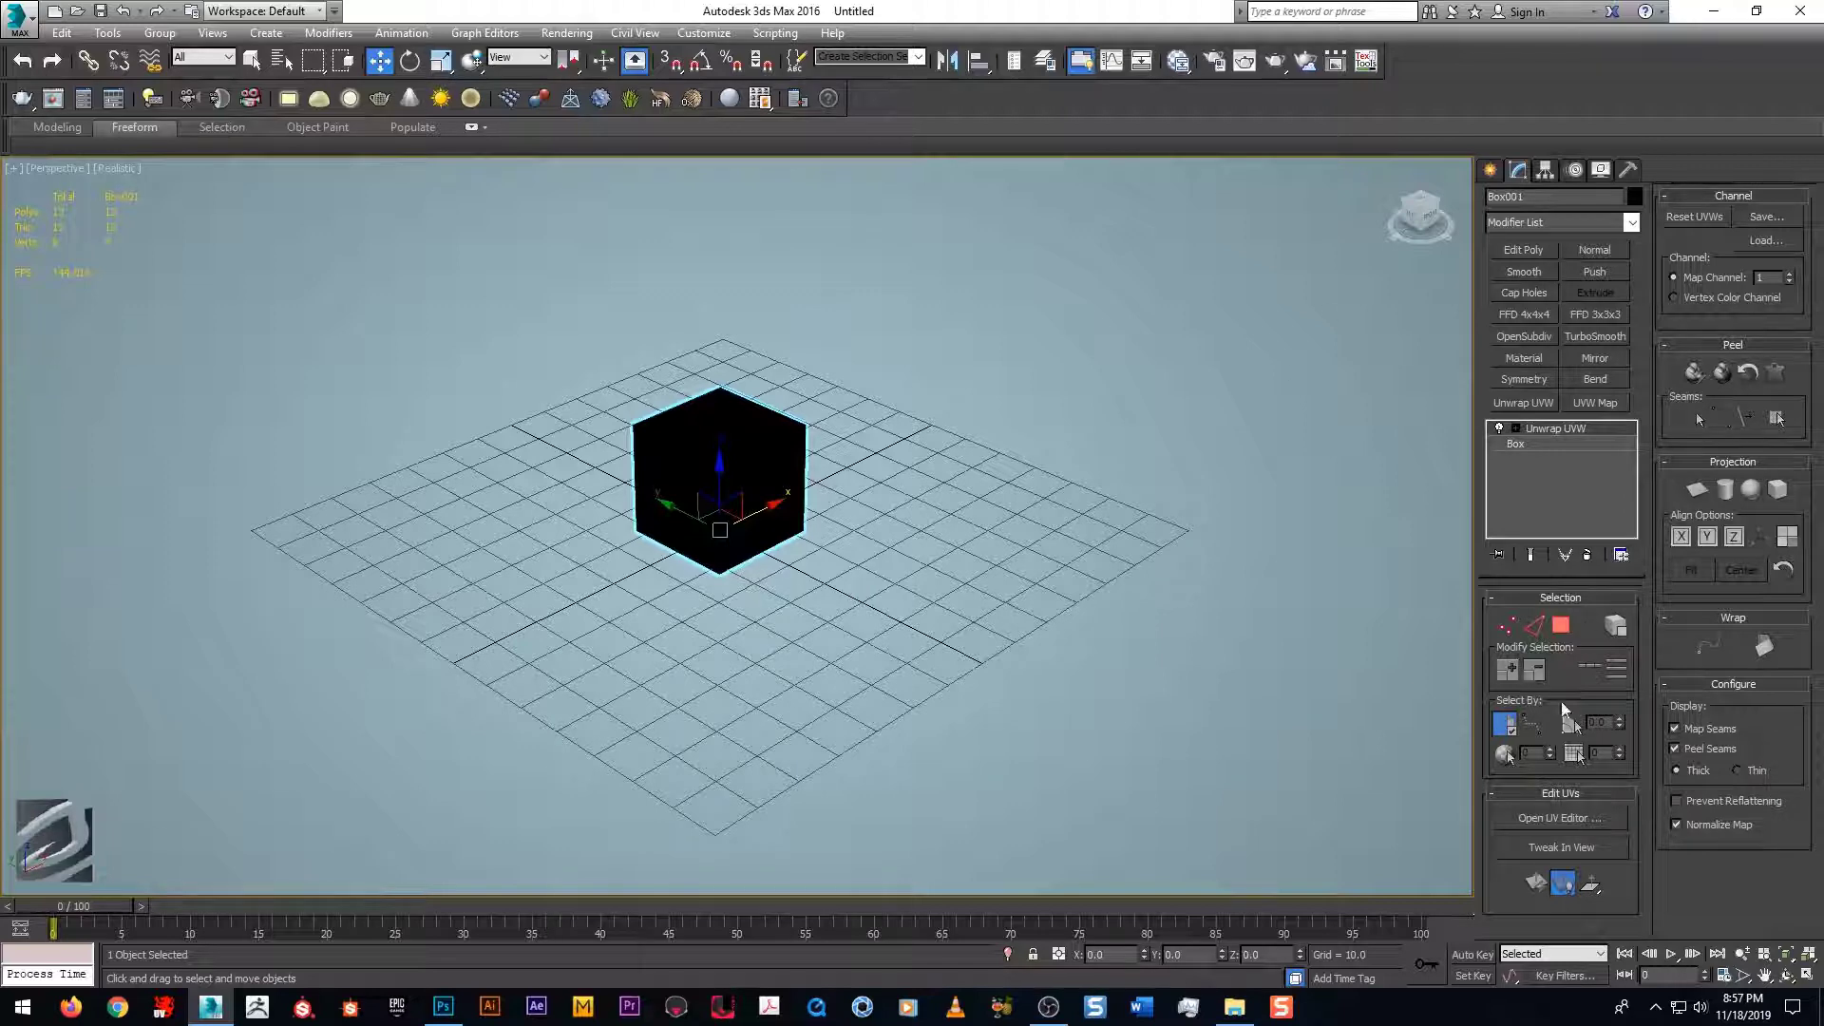
pyautogui.click(1582, 818)
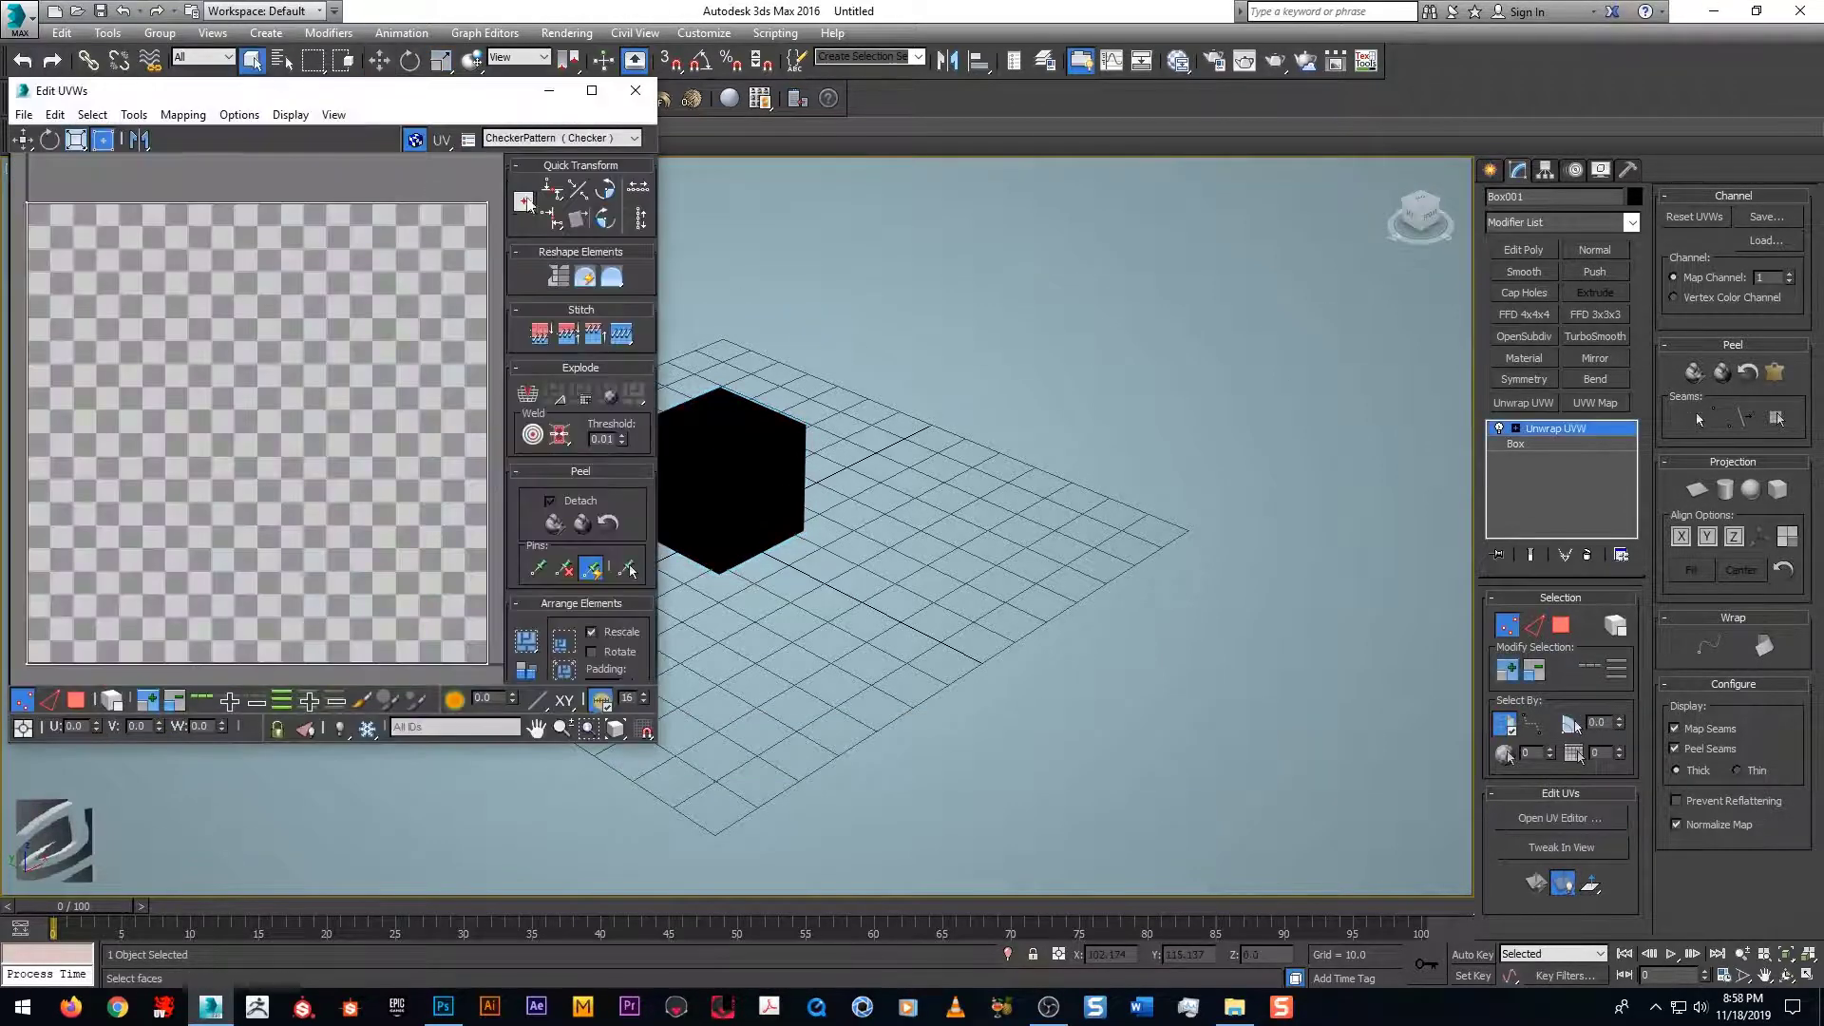
pyautogui.moveTo(461, 66); pyautogui.dragTo(616, 121)
pyautogui.moveTo(333, 120); pyautogui.dragTo(693, 120)
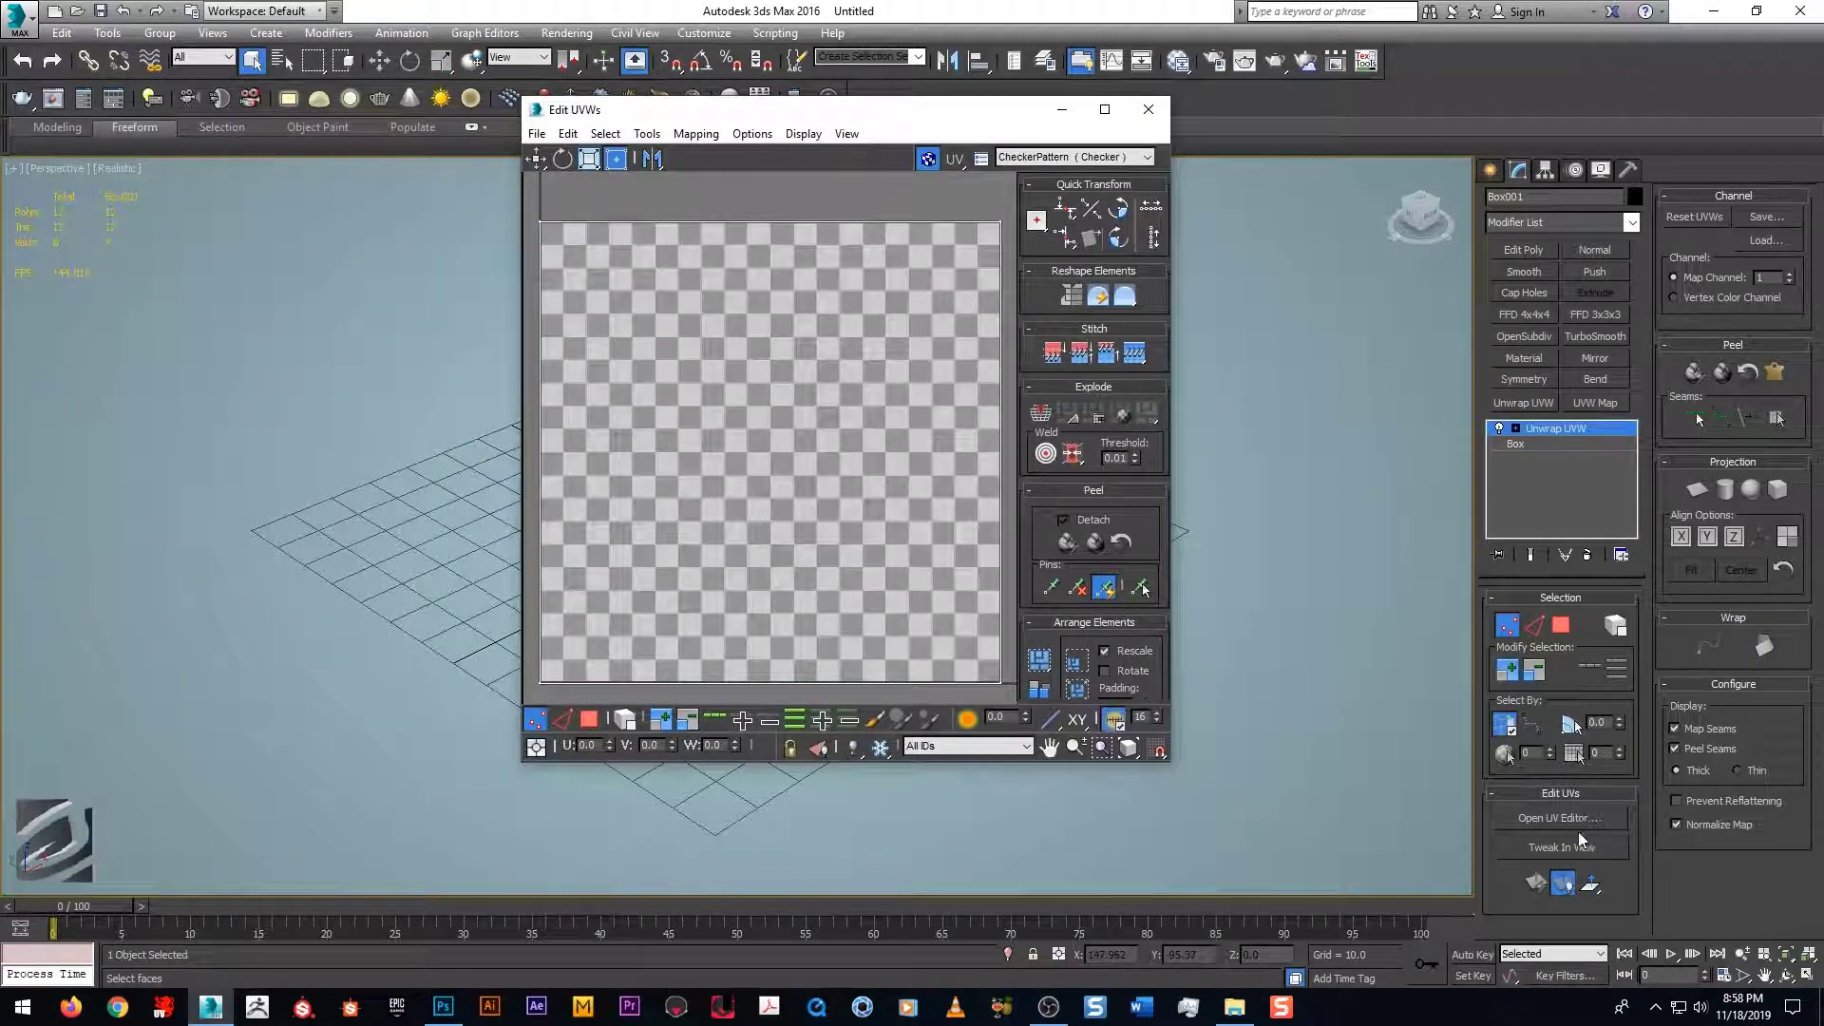
pyautogui.moveTo(745, 100); pyautogui.dragTo(466, 175)
# Step: Select all of the box's polygons and lay them out as a connected cross with Unfold Mapping
pyautogui.click(1561, 624)
pyautogui.moveTo(696, 187); pyautogui.dragTo(772, 107)
pyautogui.hotkey('ctrl', 'a')
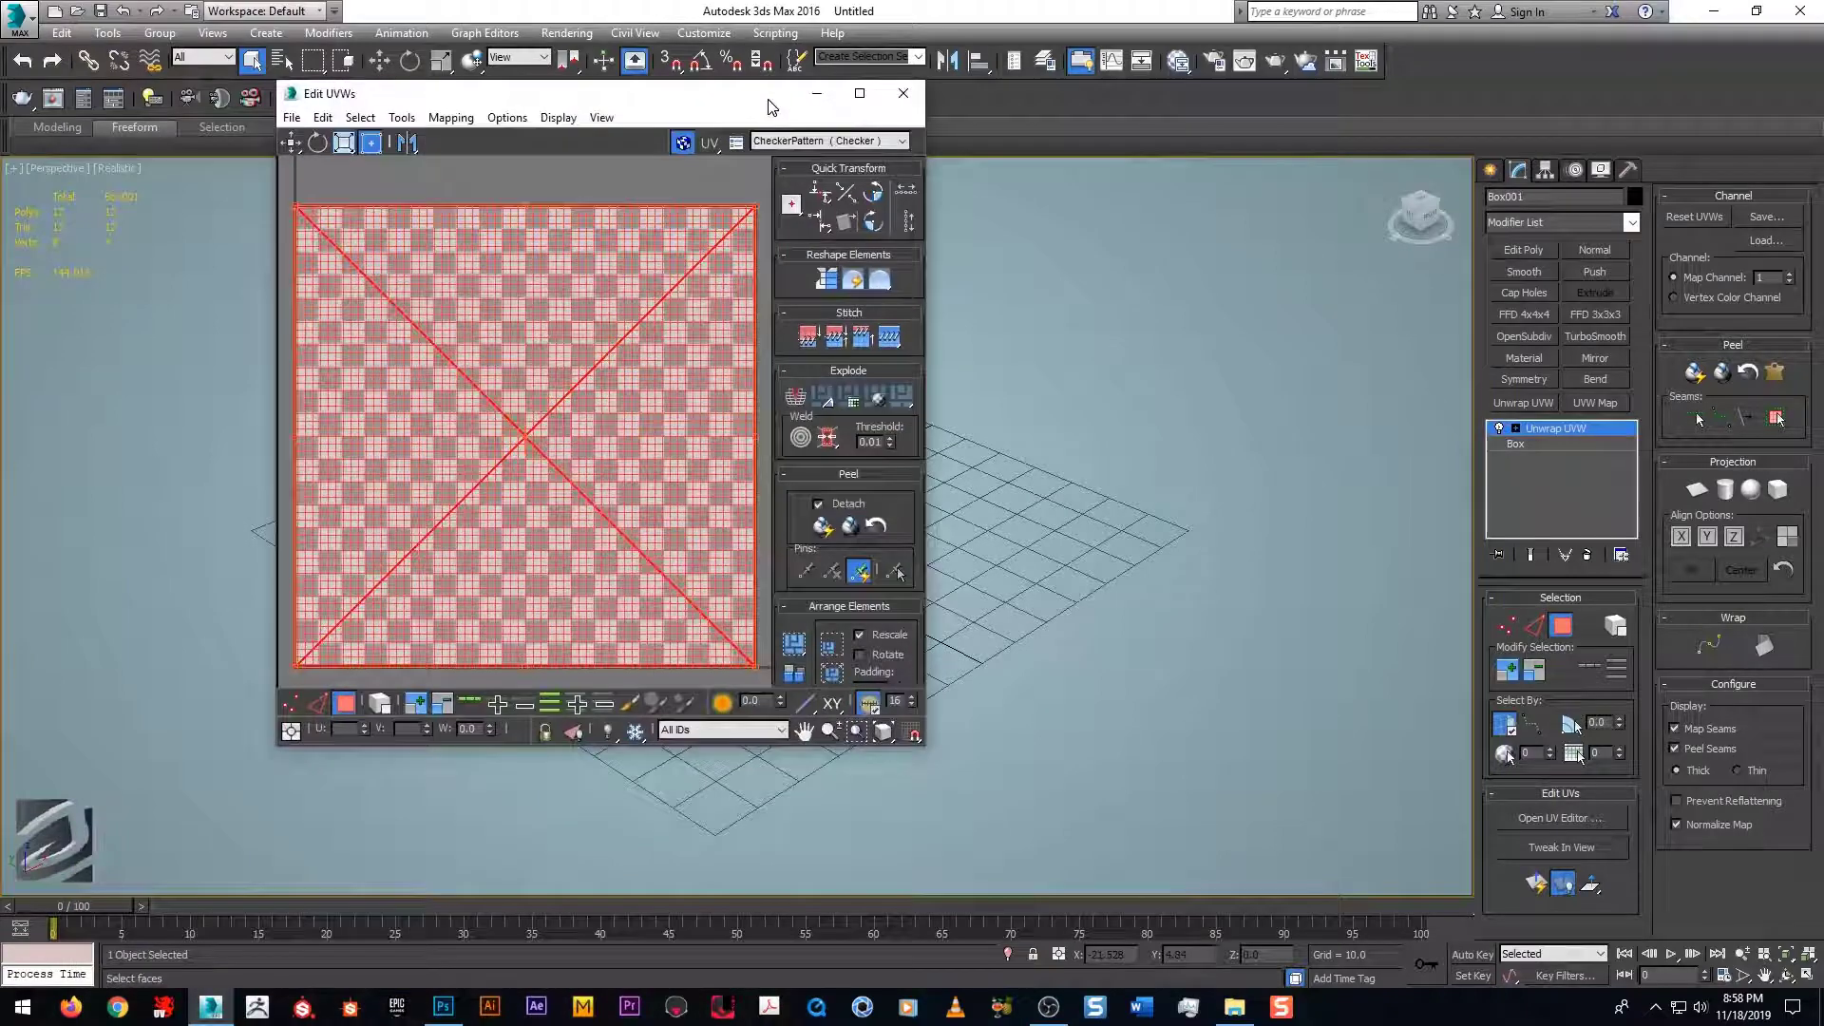
pyautogui.click(444, 117)
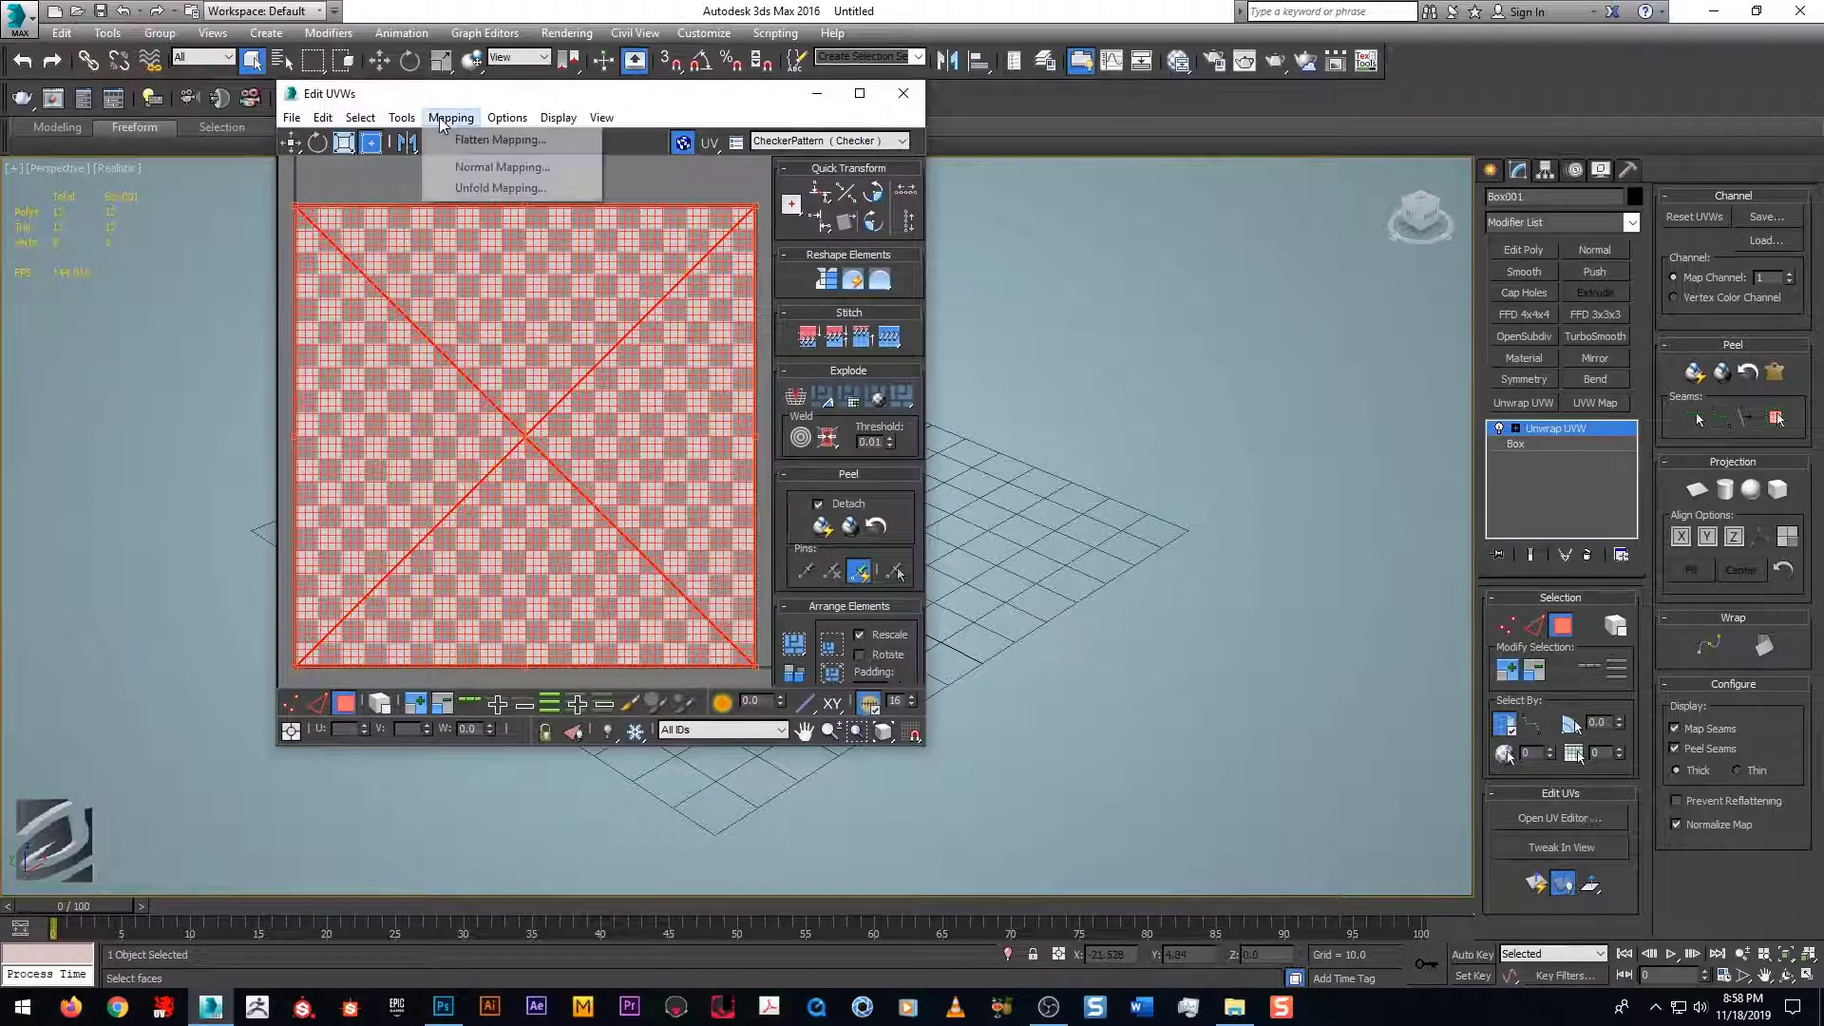
pyautogui.click(501, 188)
pyautogui.click(264, 50)
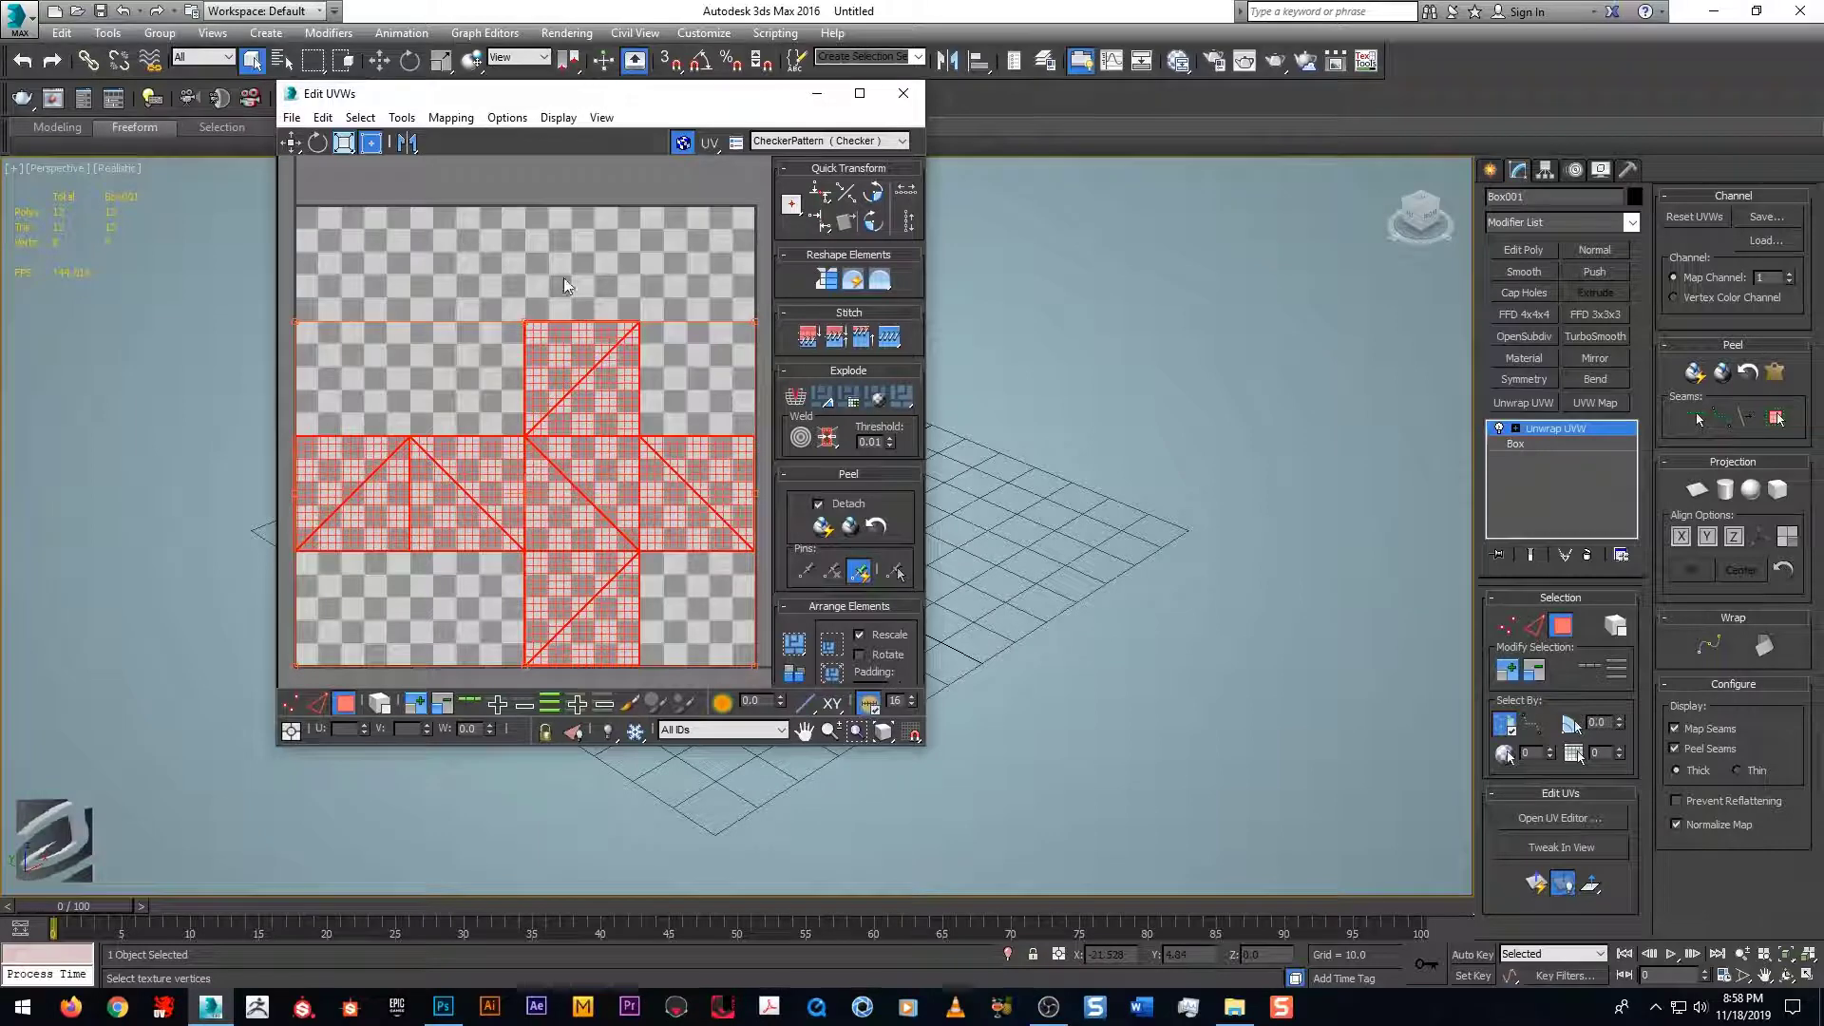
# Step: Collapse the box's modifier stack and convert the box to an Editable Poly
pyautogui.rightClick(1558, 430)
pyautogui.click(1615, 595)
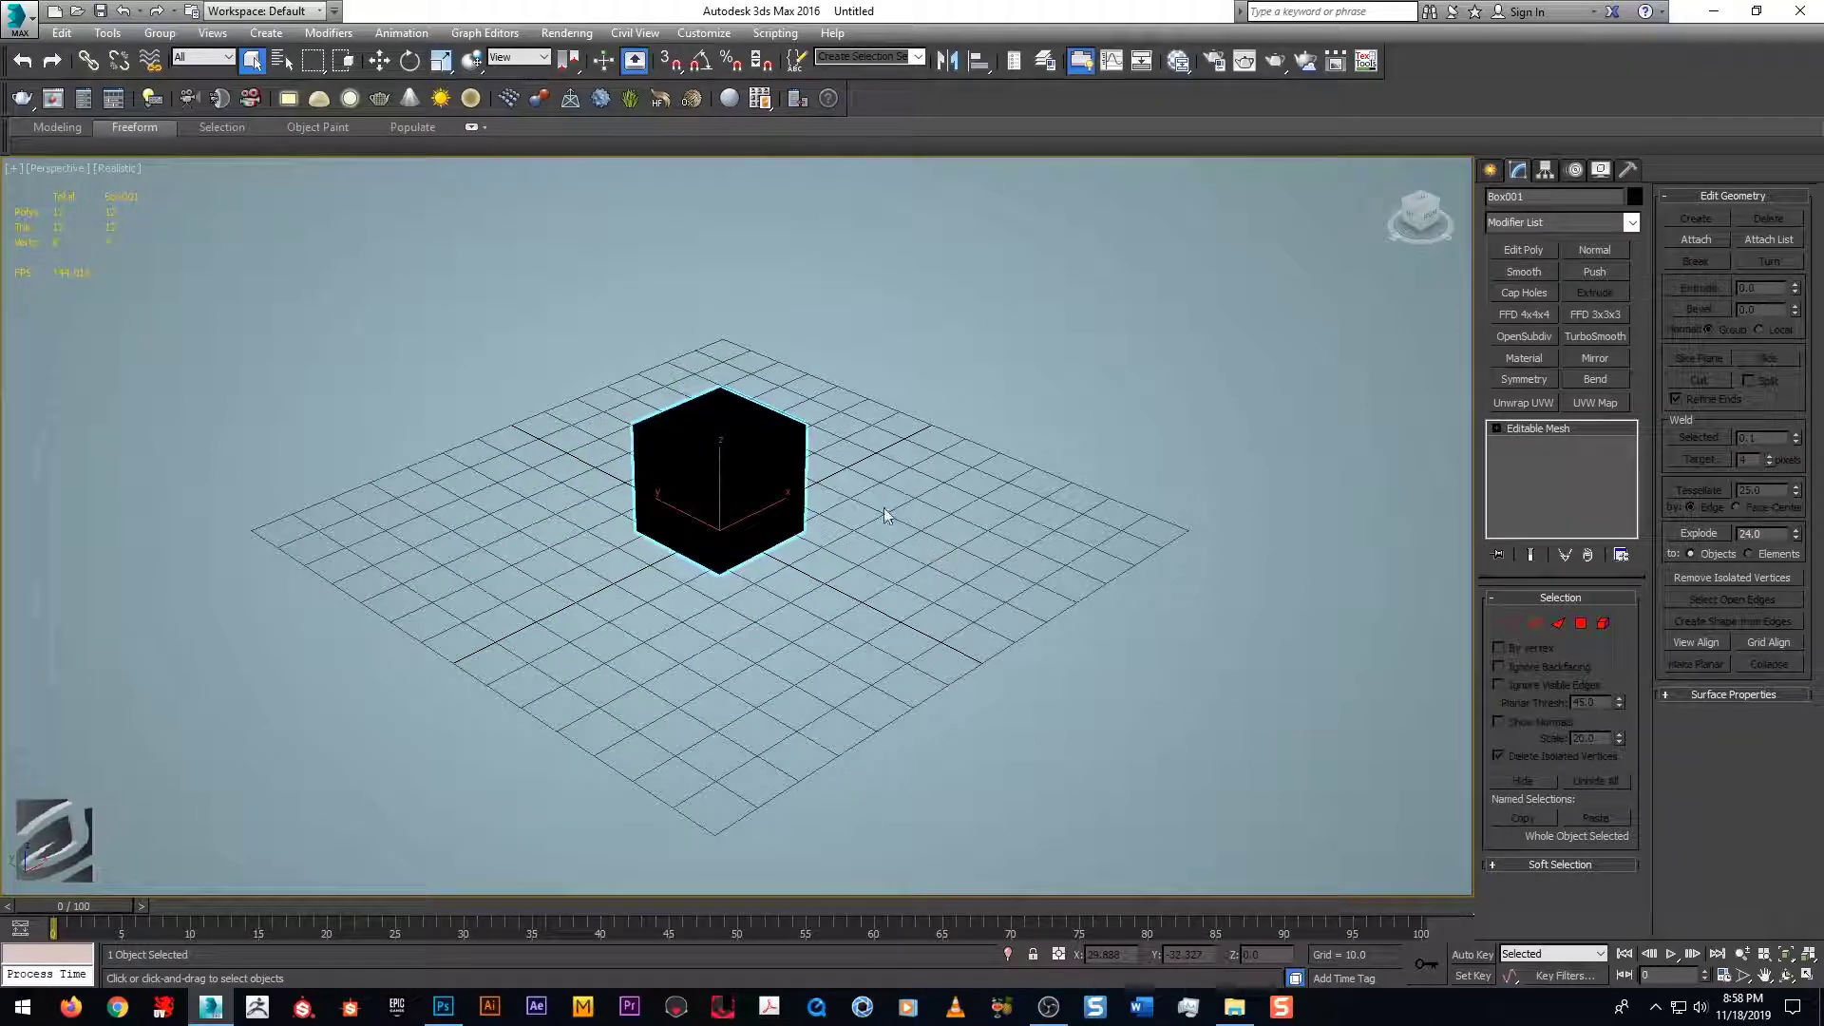
pyautogui.rightClick(728, 462)
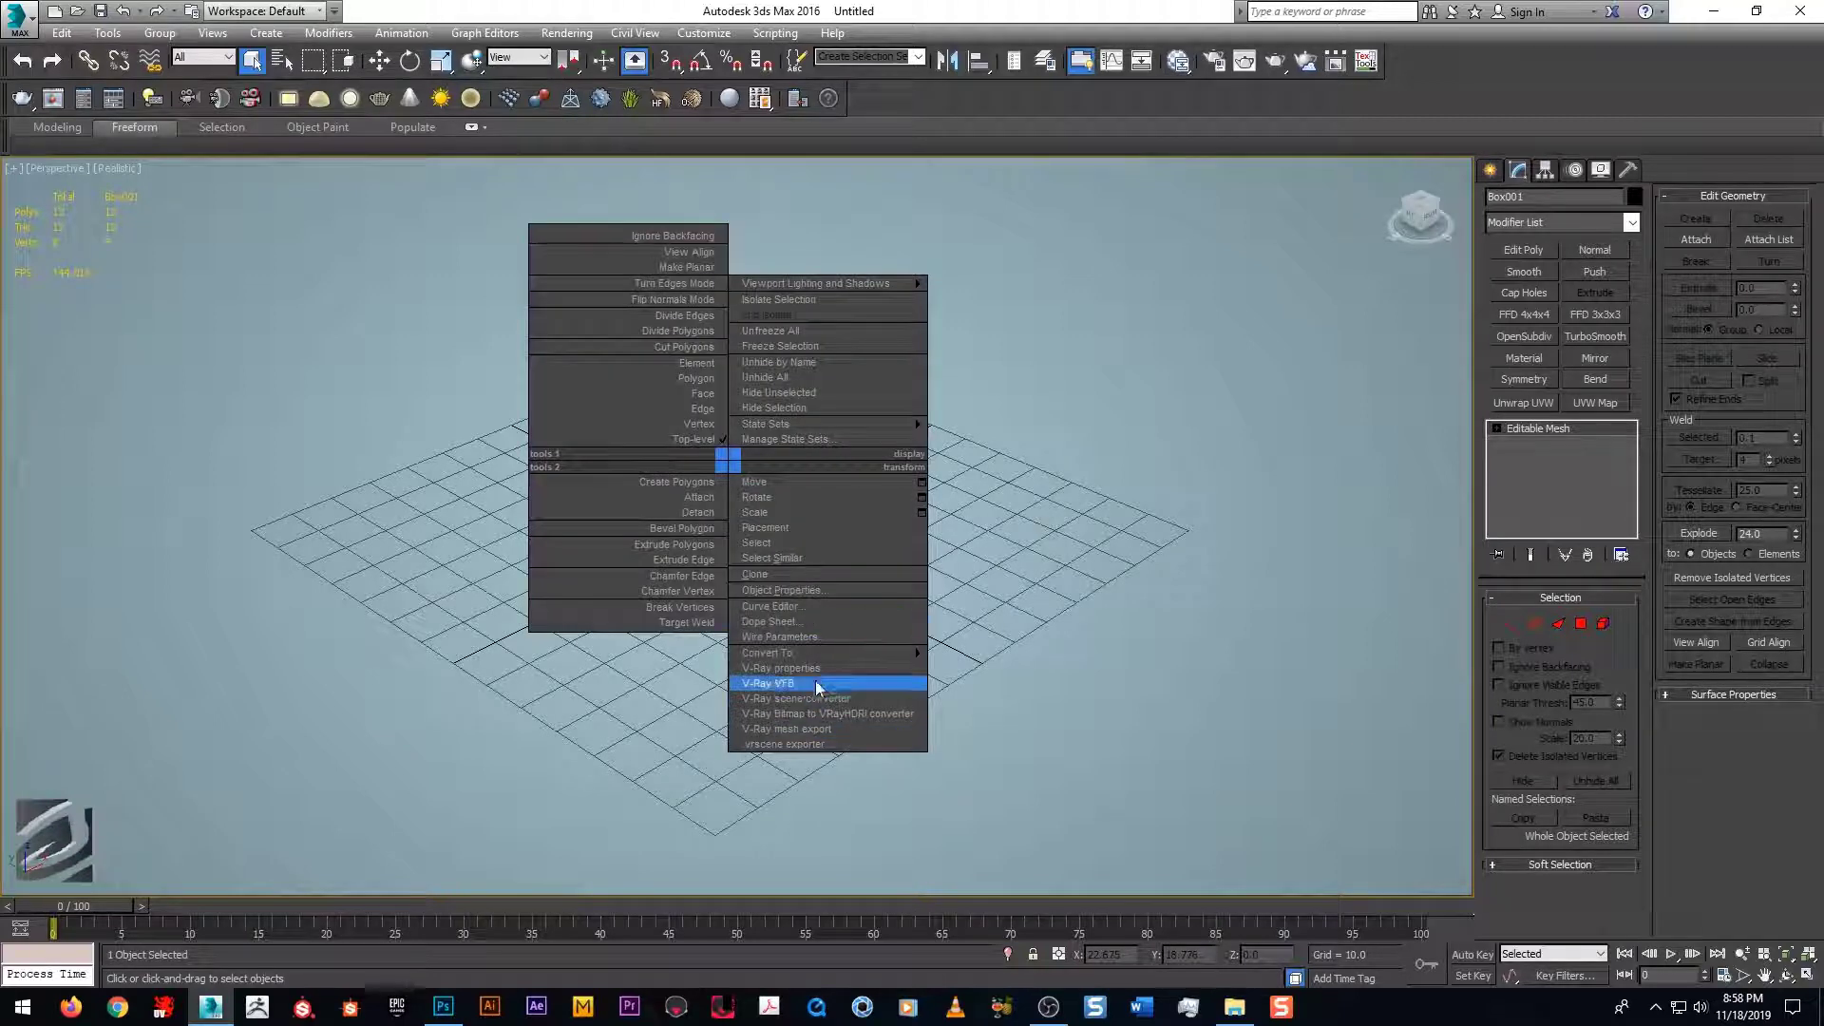
pyautogui.moveTo(920, 653)
pyautogui.click(1007, 660)
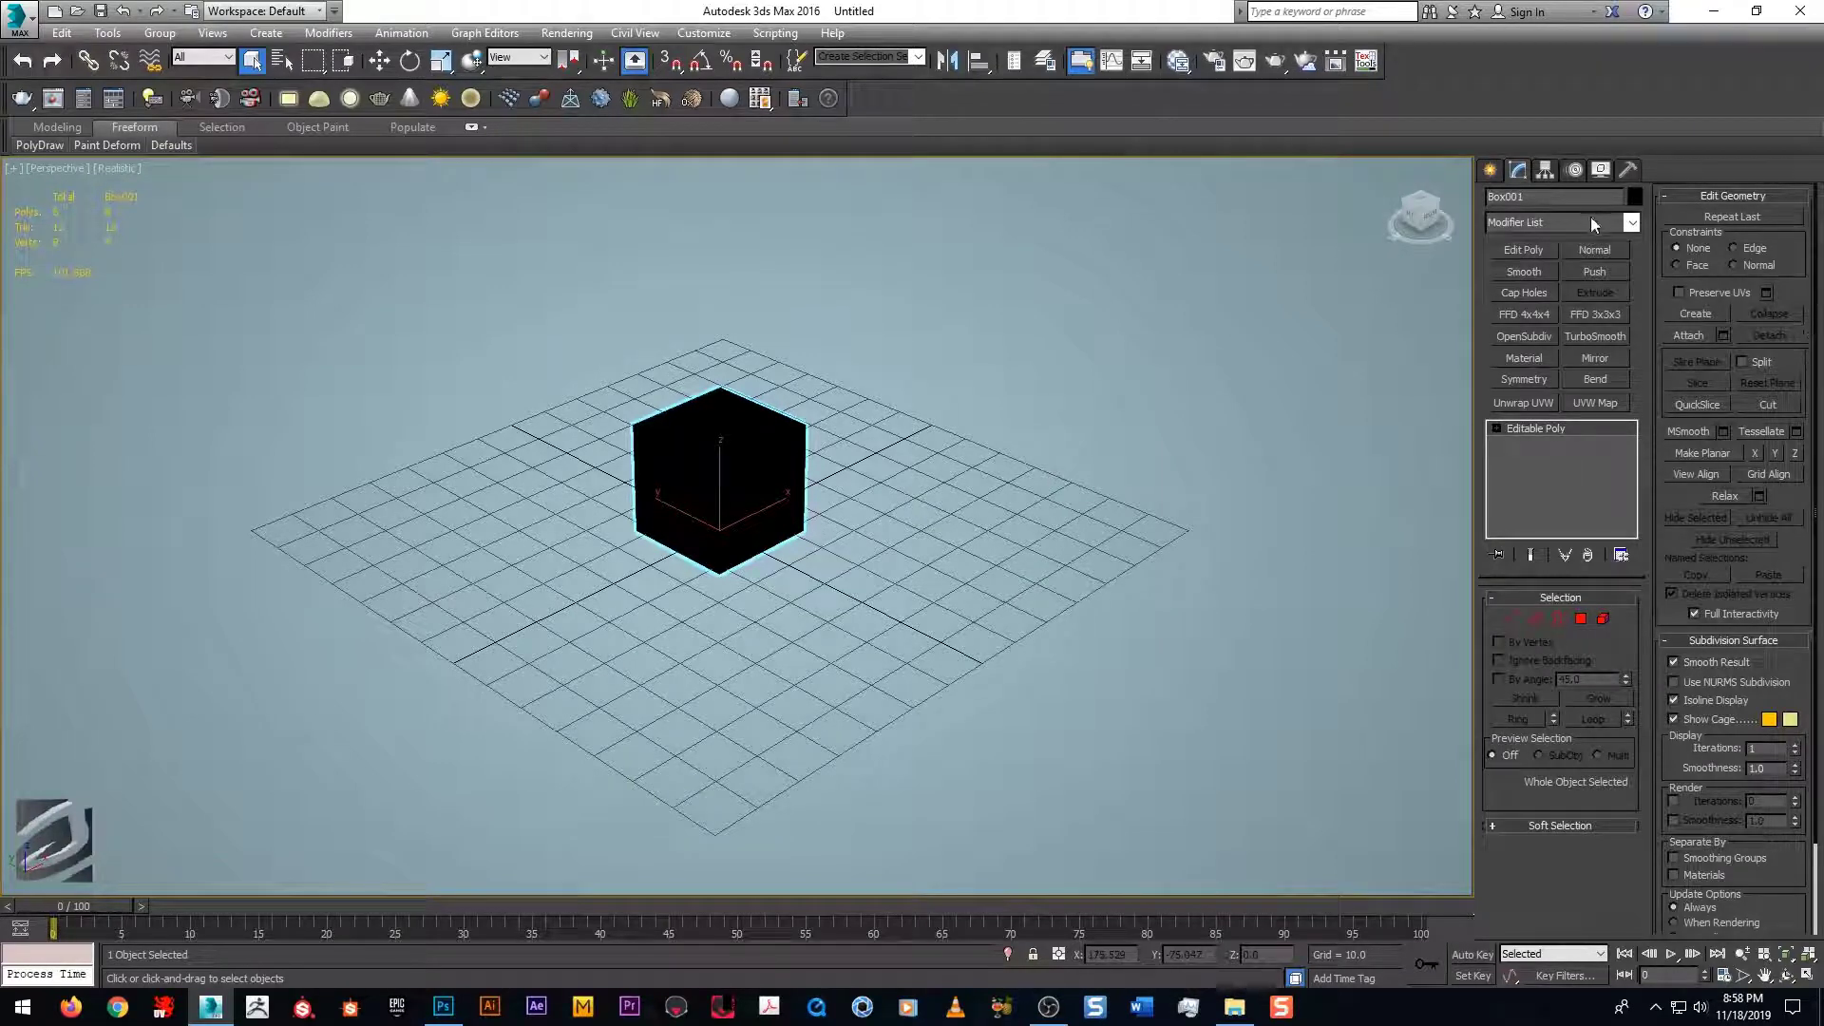
# Step: Apply a fresh Unwrap UVW modifier to the Editable Poly box and open its UV layout for editing
pyautogui.click(1634, 225)
pyautogui.scroll(-15, 1586, 760)
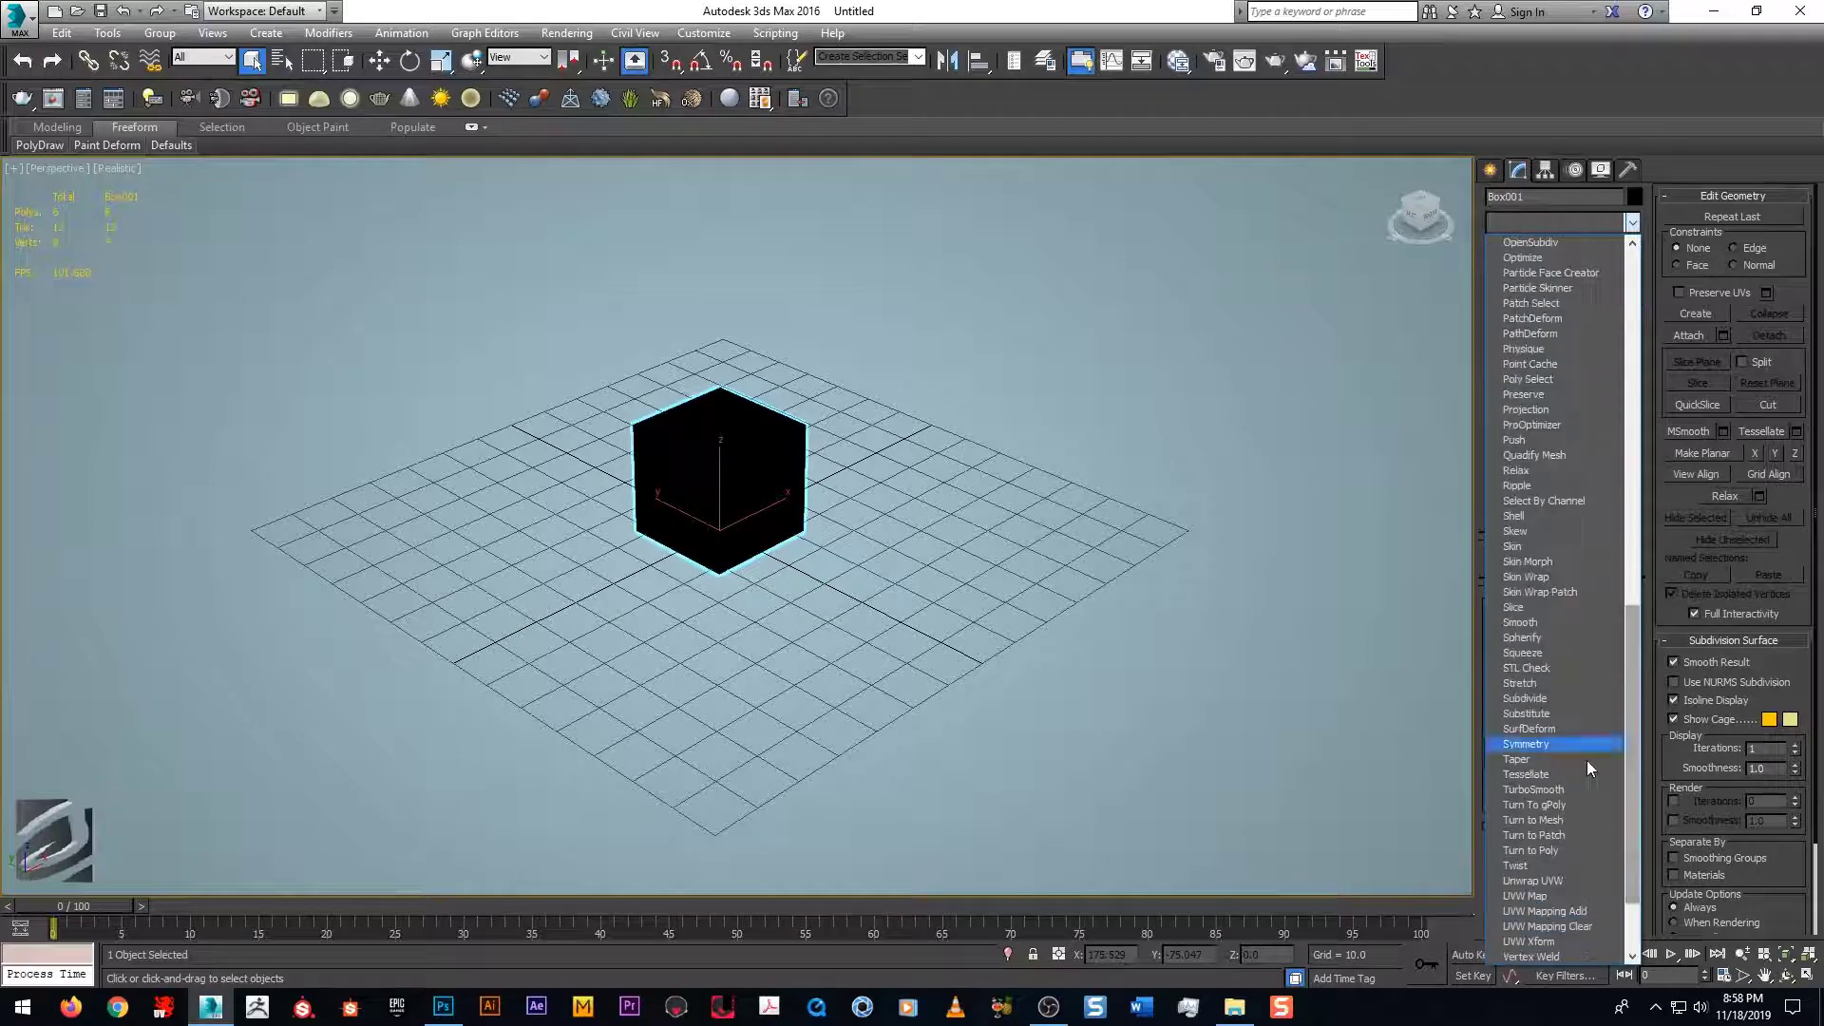
pyautogui.scroll(-2, 1589, 809)
pyautogui.click(1547, 787)
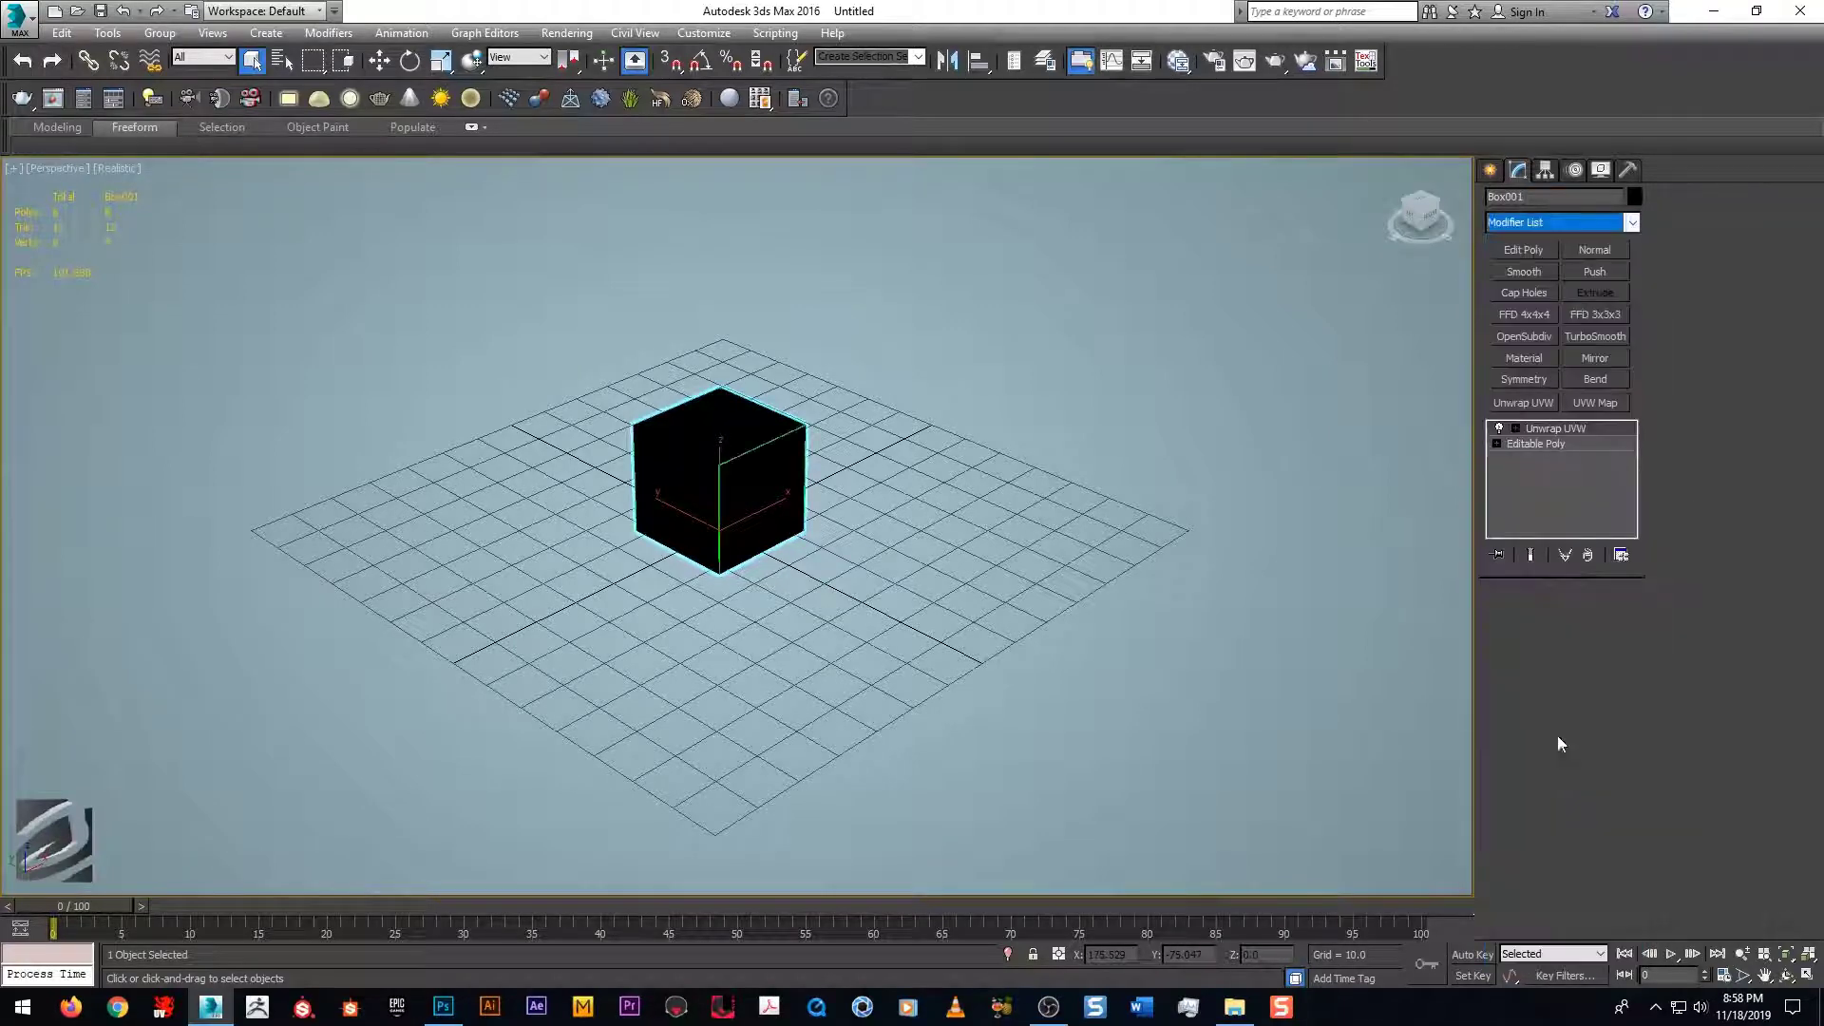
pyautogui.click(1560, 819)
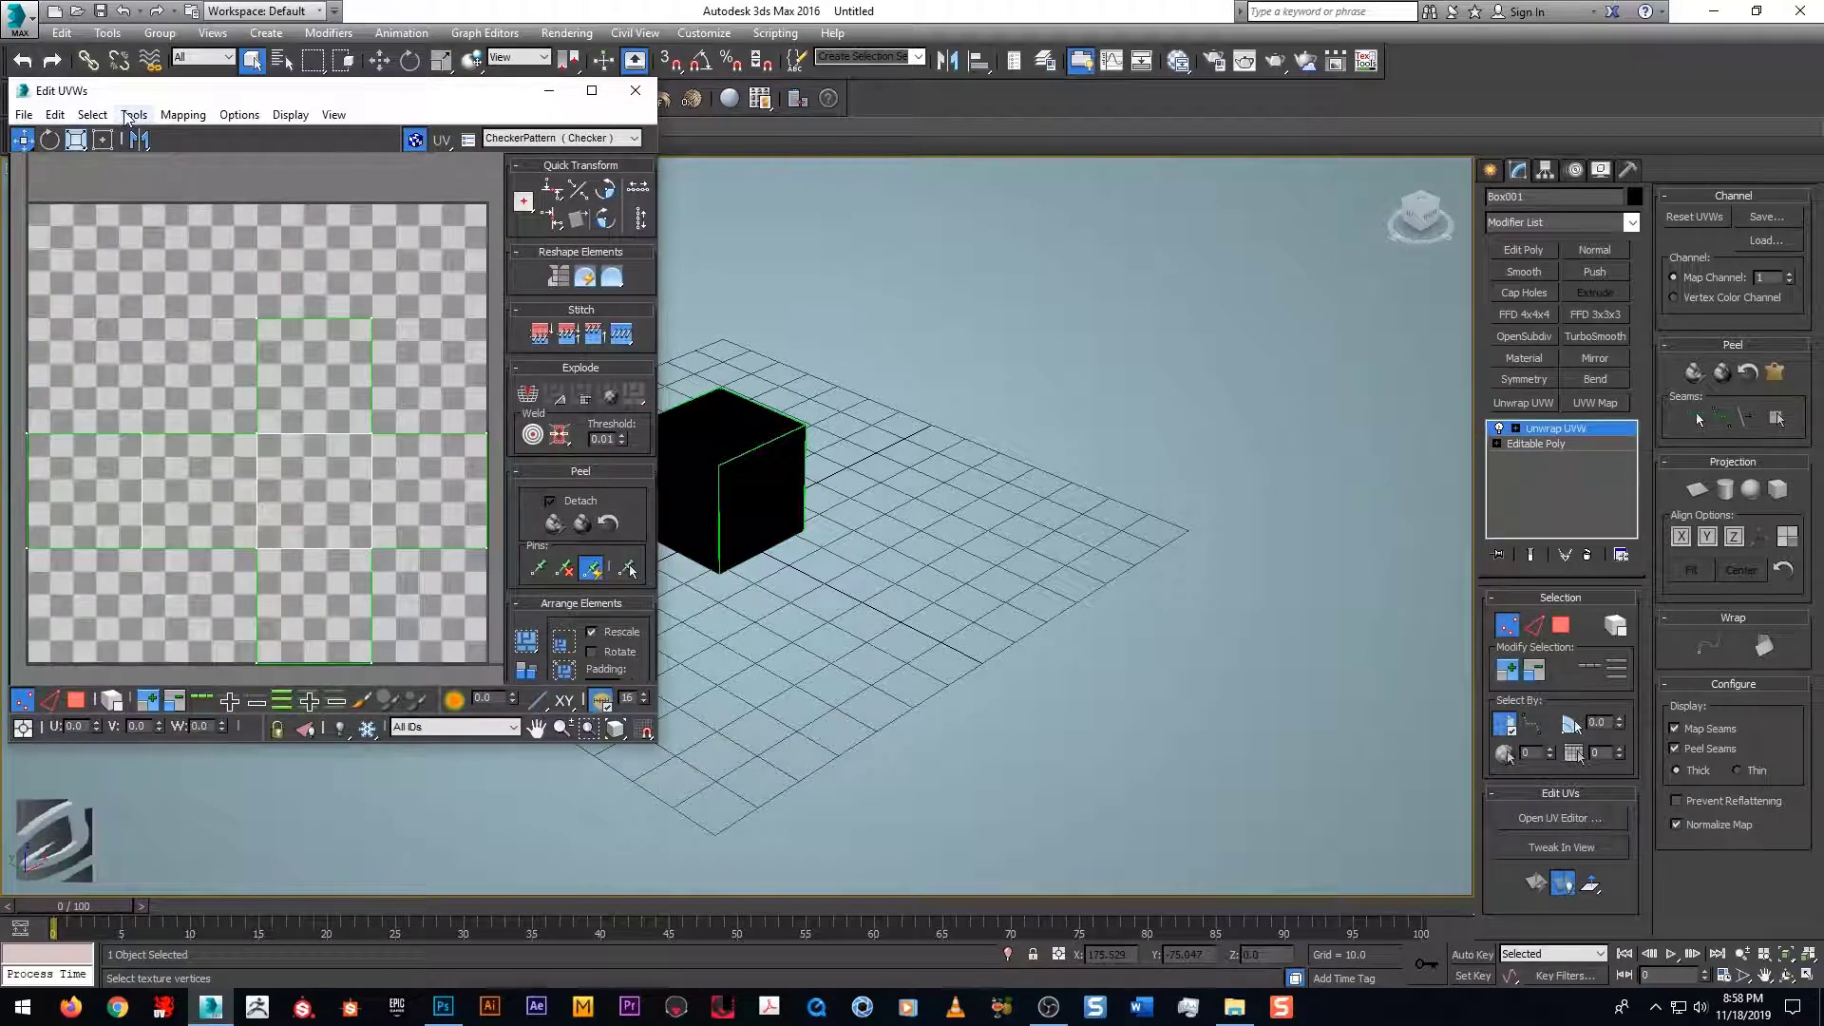
pyautogui.moveTo(164, 92); pyautogui.dragTo(372, 70)
# Step: Render the box's UVW template at 1024 by 1024 and inspect the rendered map
pyautogui.click(340, 94)
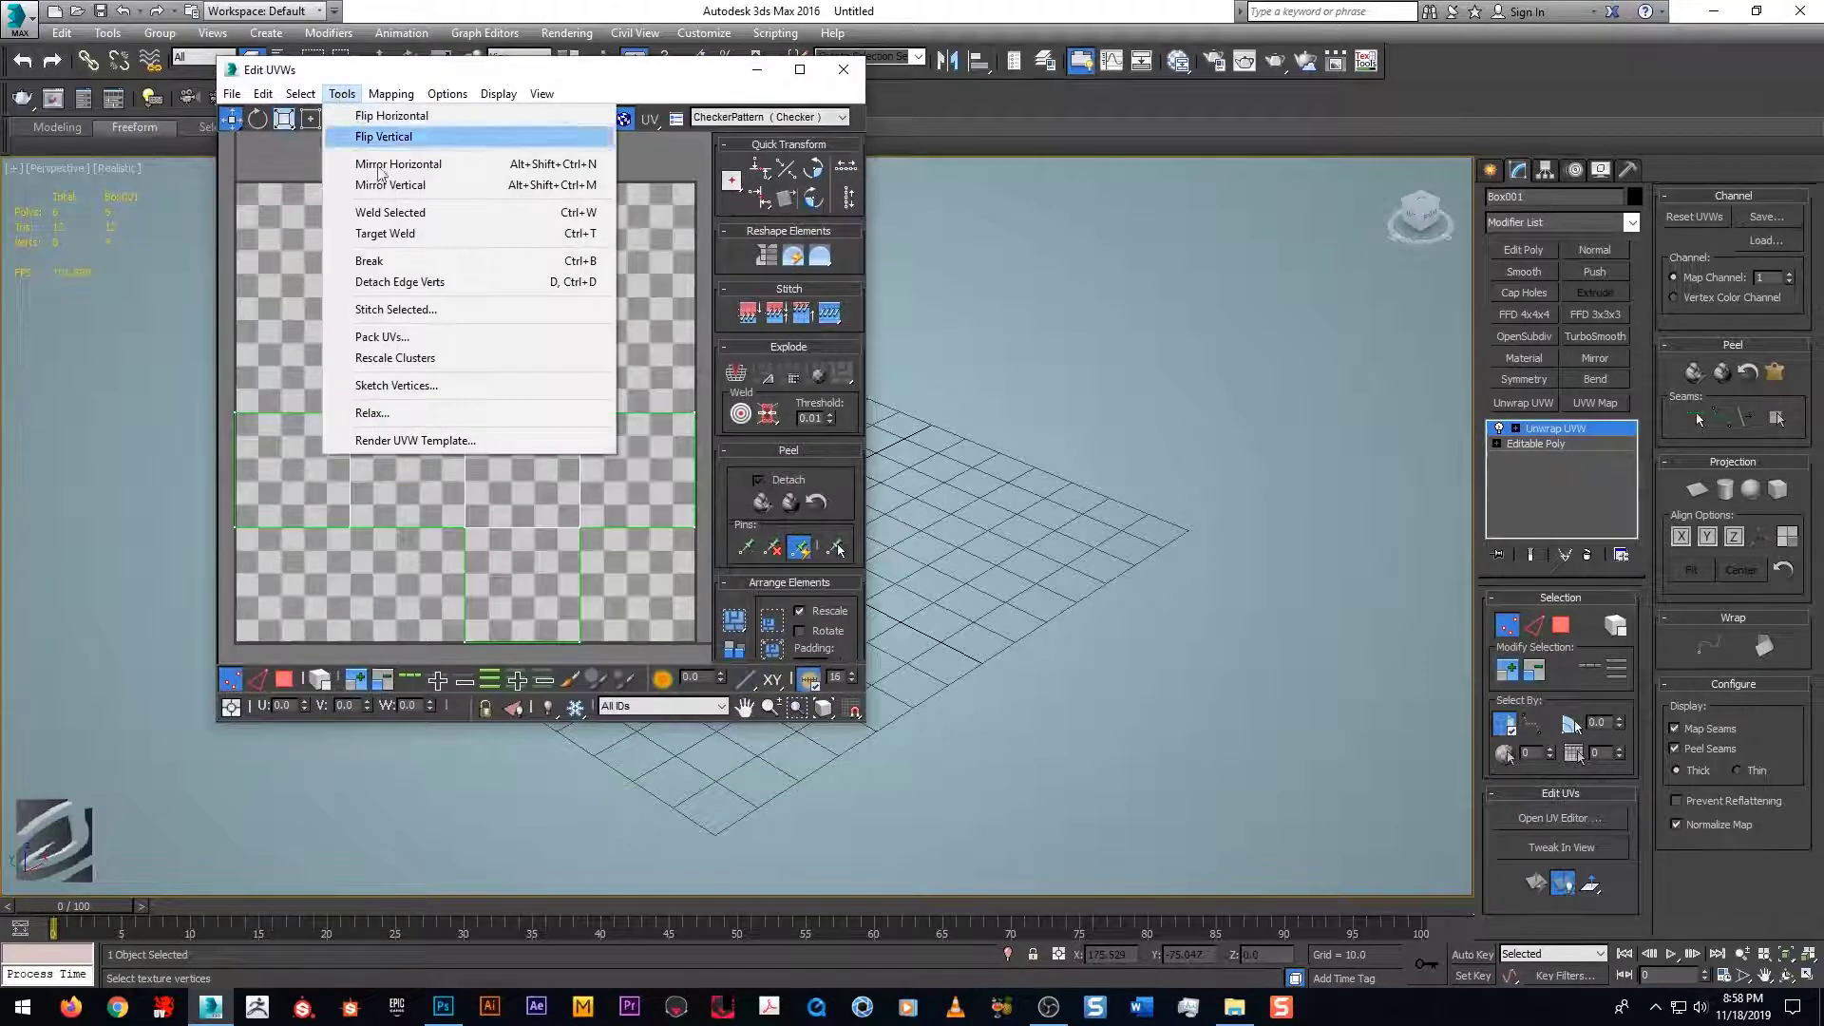
pyautogui.click(441, 440)
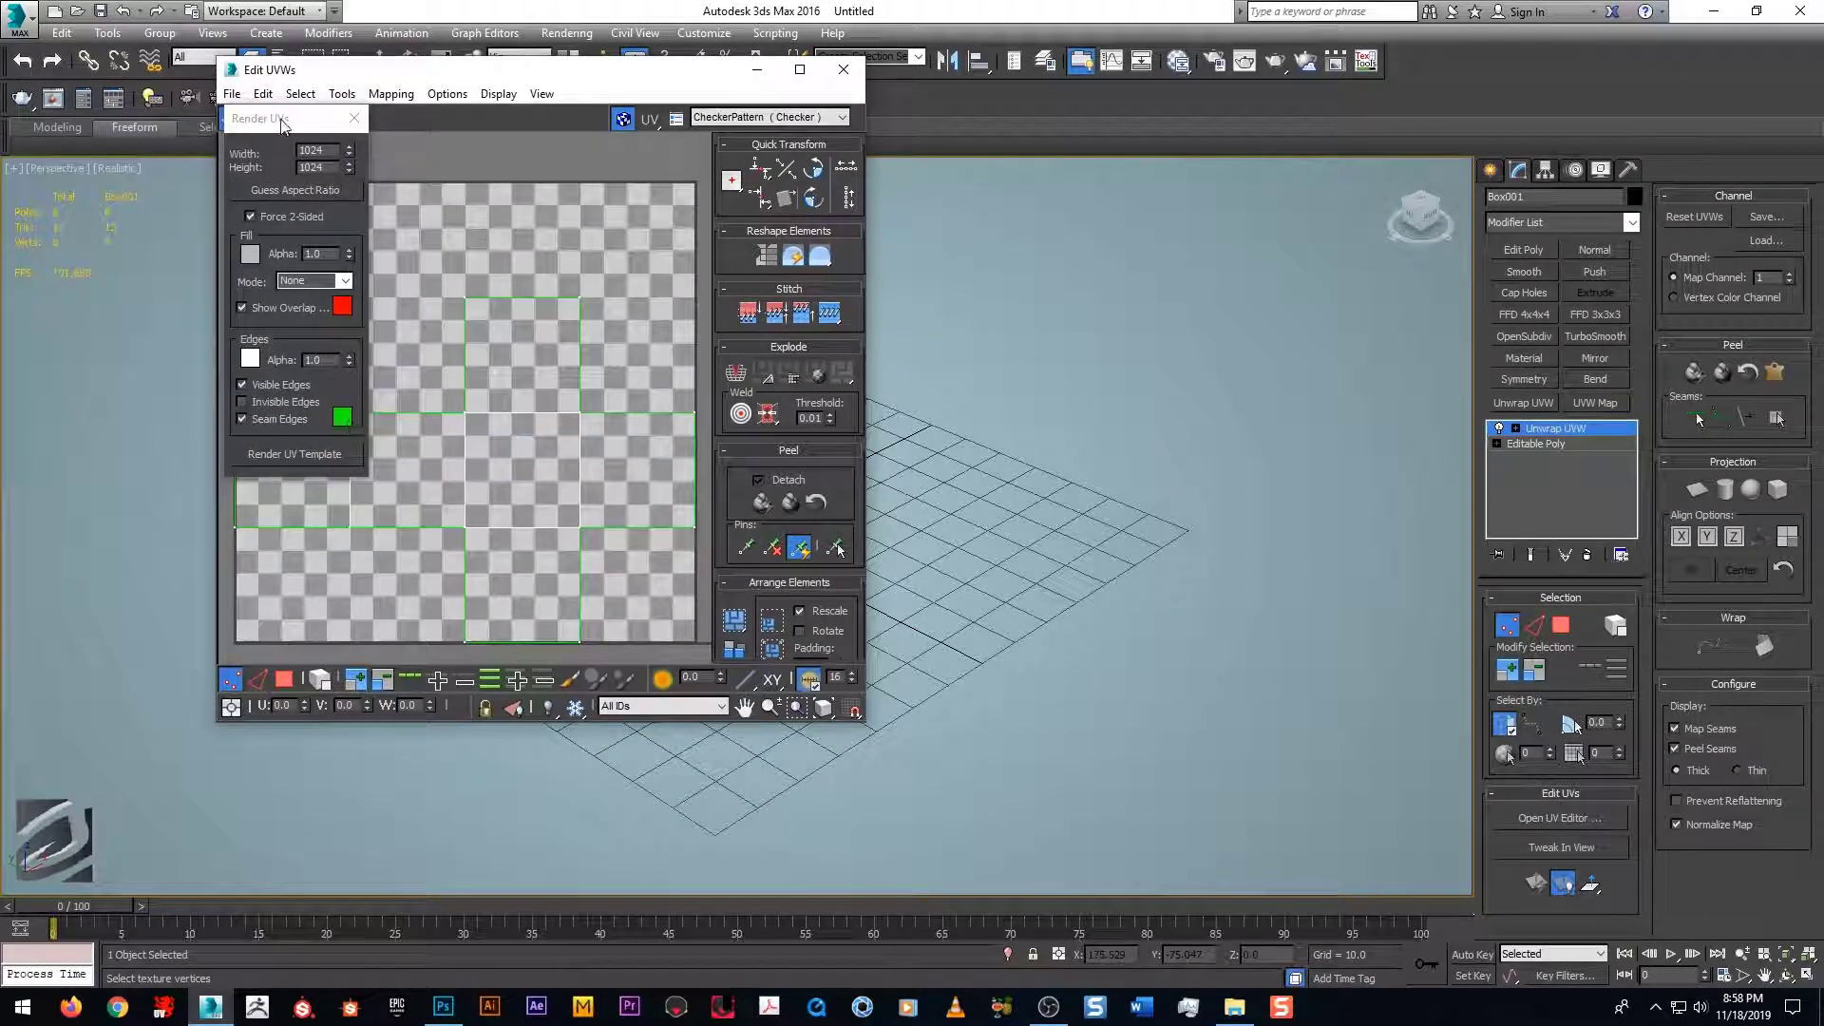
pyautogui.moveTo(285, 118); pyautogui.dragTo(366, 116)
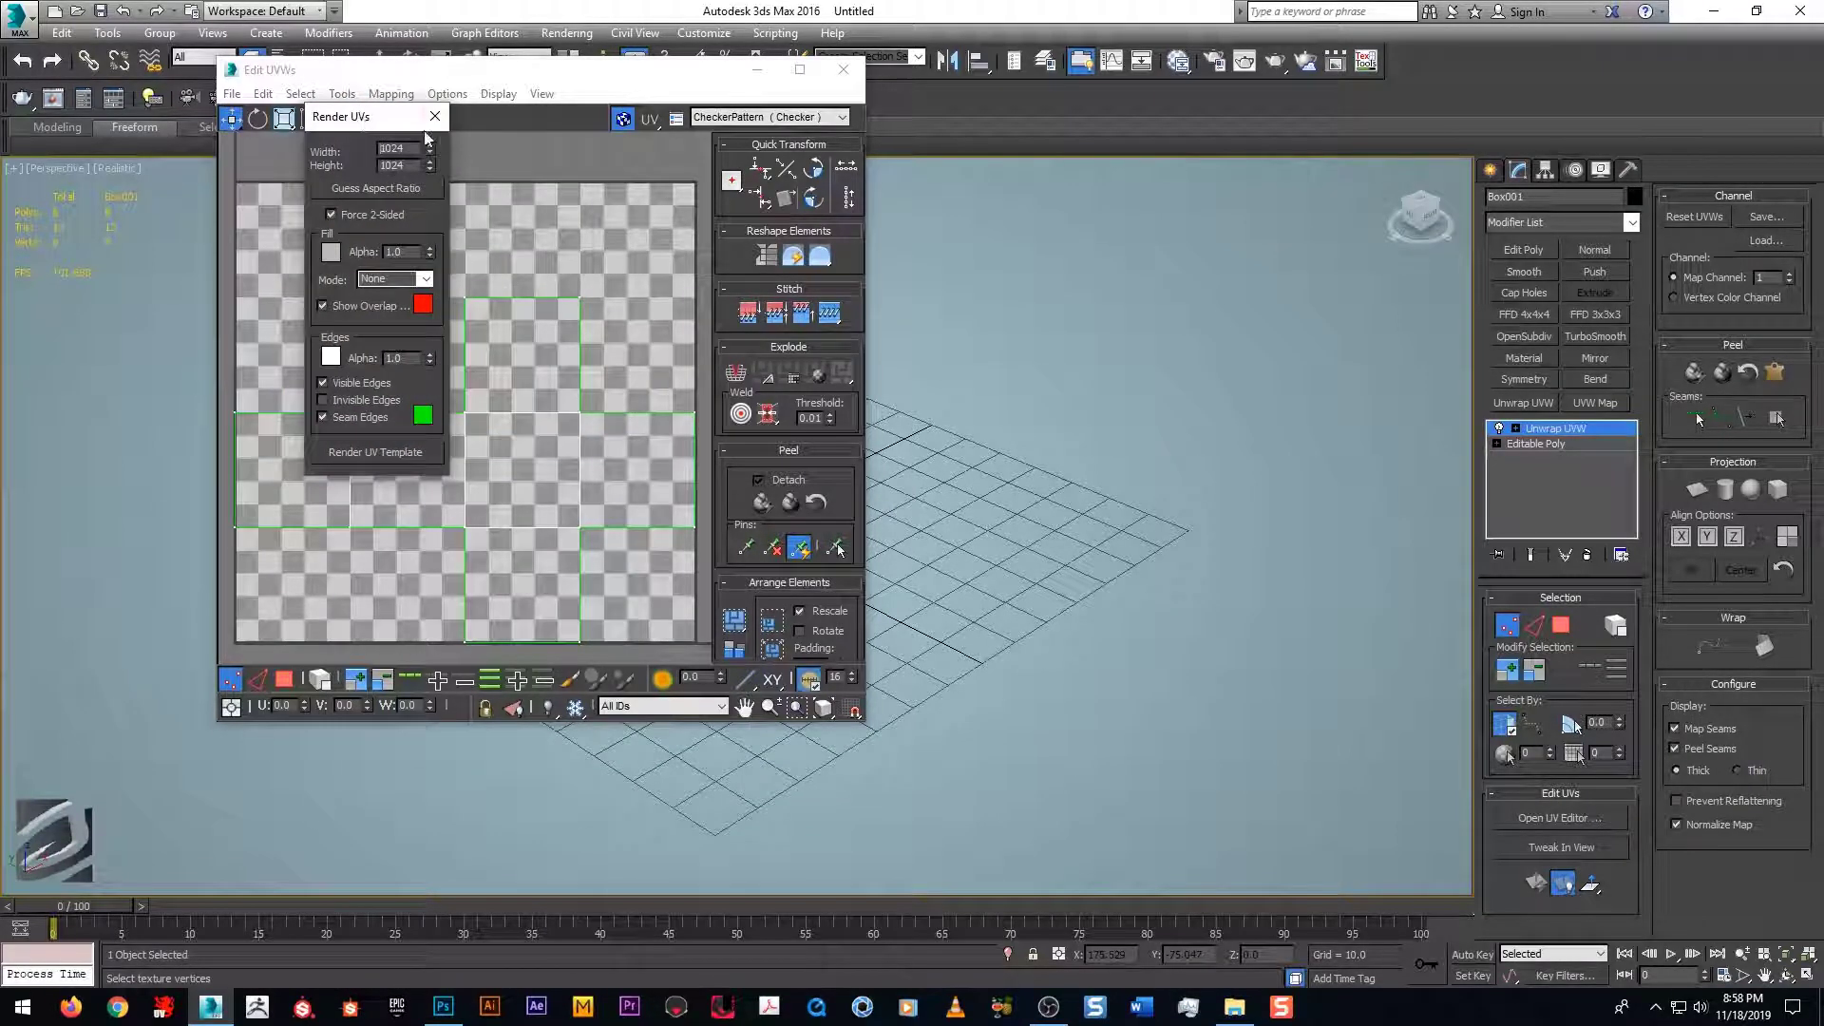
pyautogui.click(397, 453)
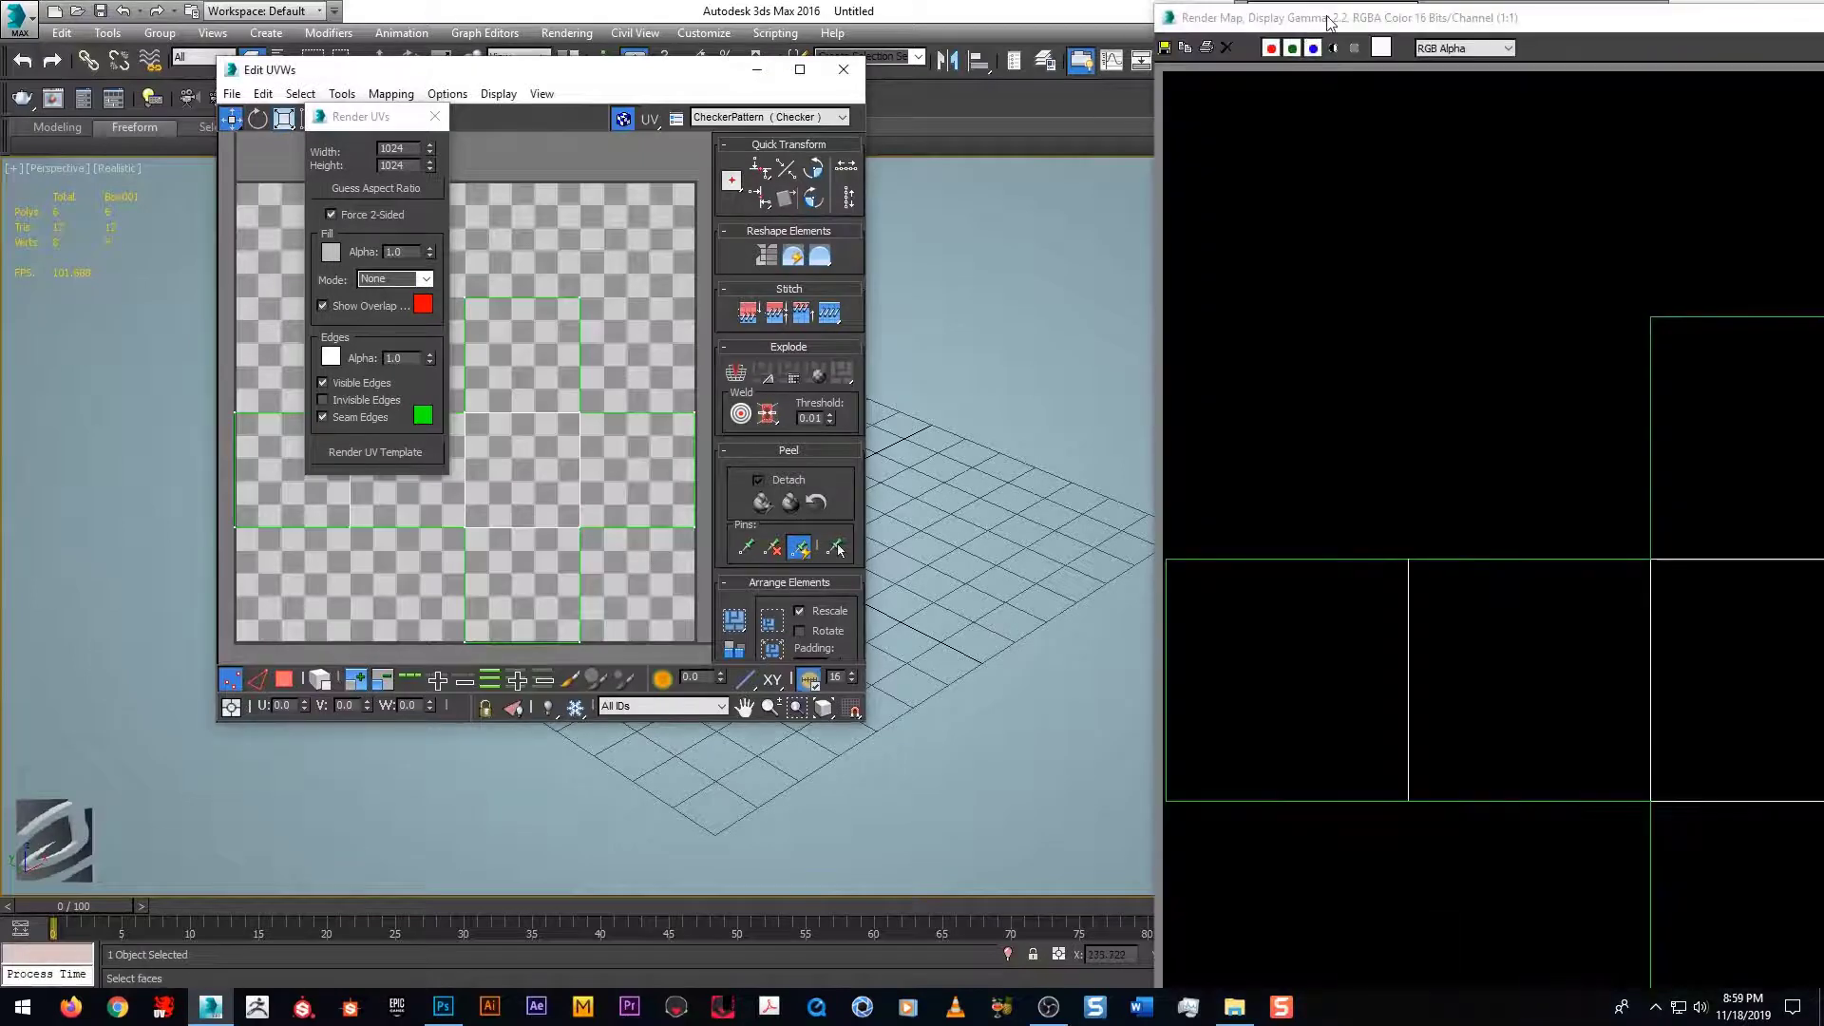
pyautogui.moveTo(1328, 21); pyautogui.dragTo(626, 87)
pyautogui.scroll(-1, 1067, 717)
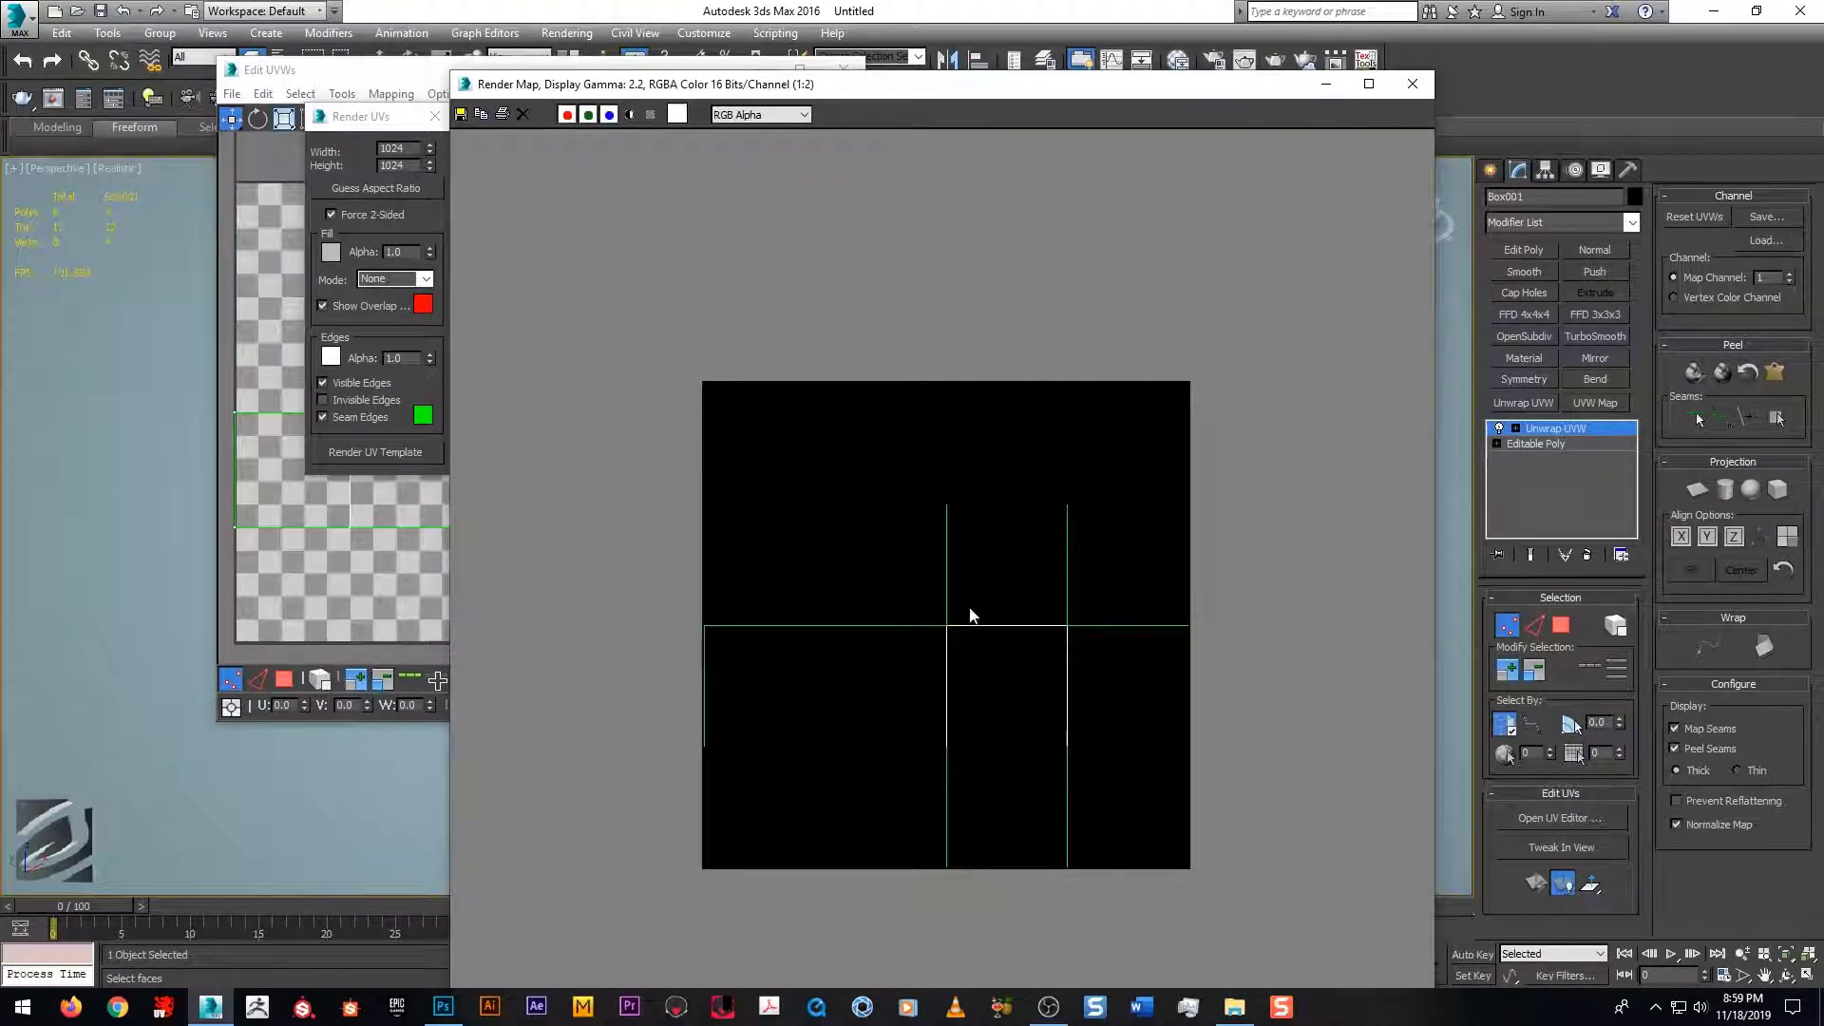
pyautogui.scroll(1, 970, 616)
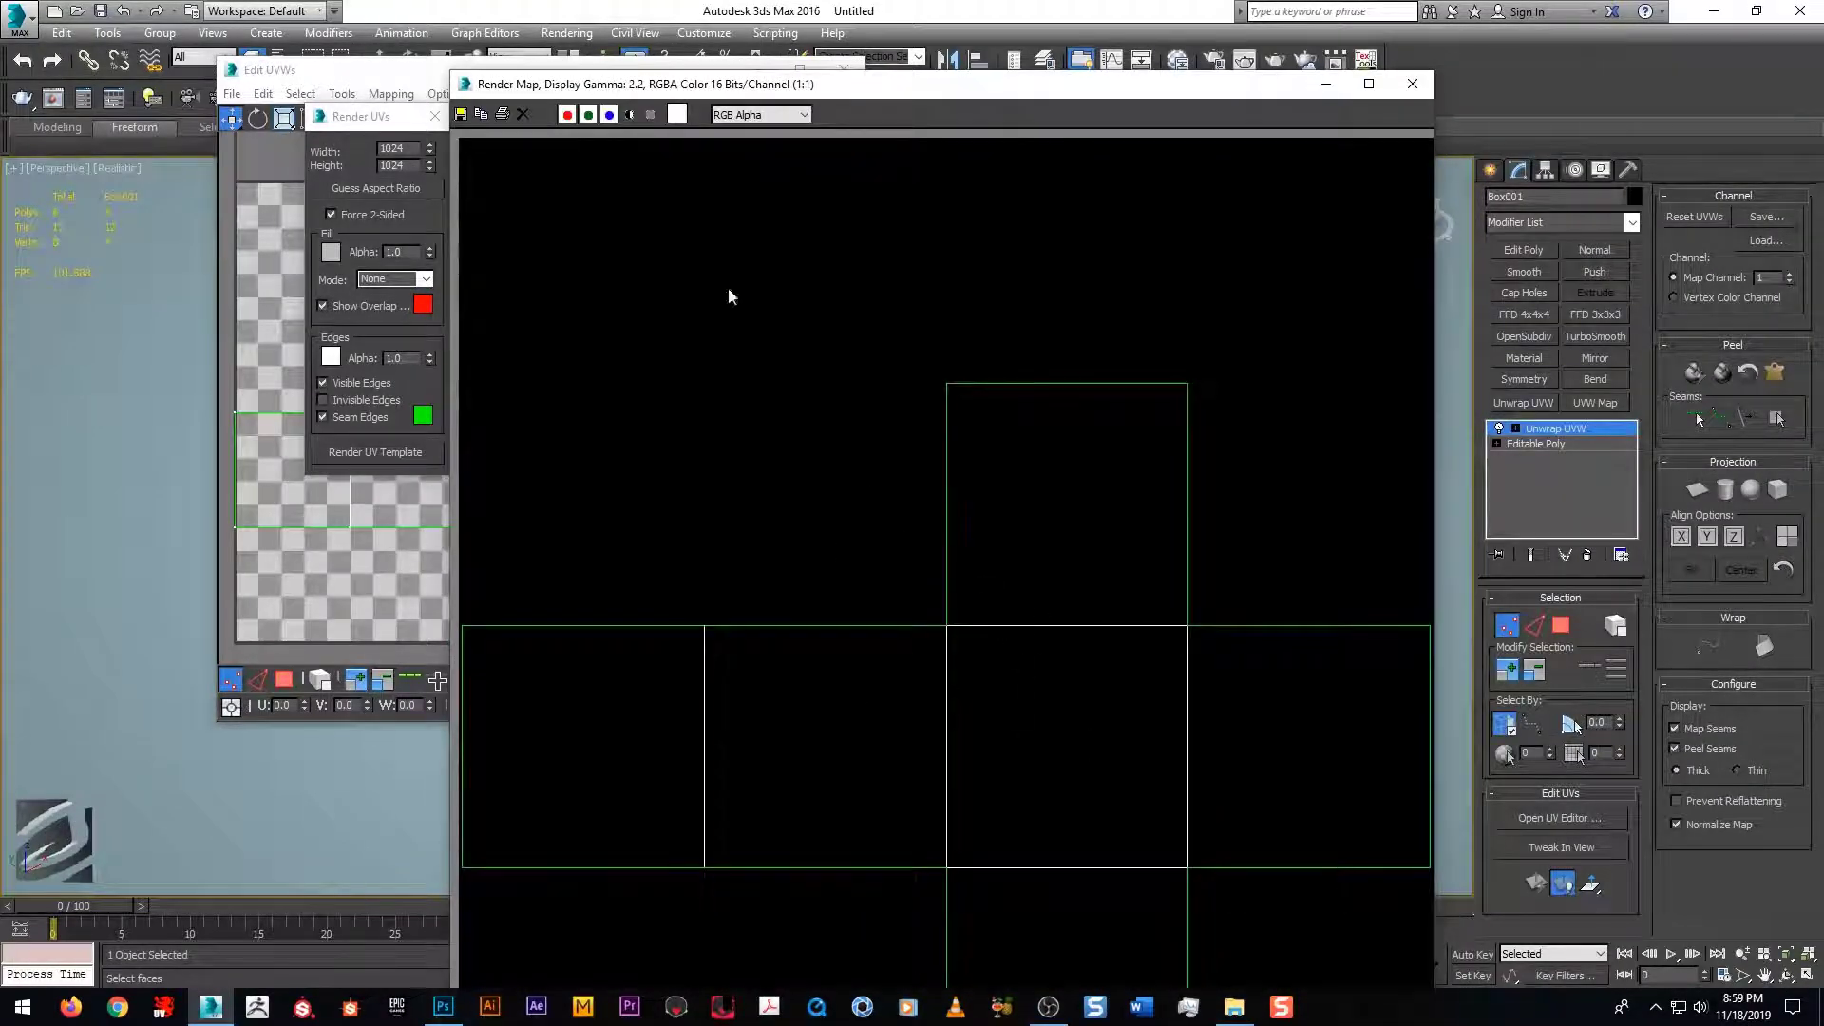
# Step: Save the rendered UV map to the Desktop as BoxUVW.png, overwriting the existing file
pyautogui.click(463, 115)
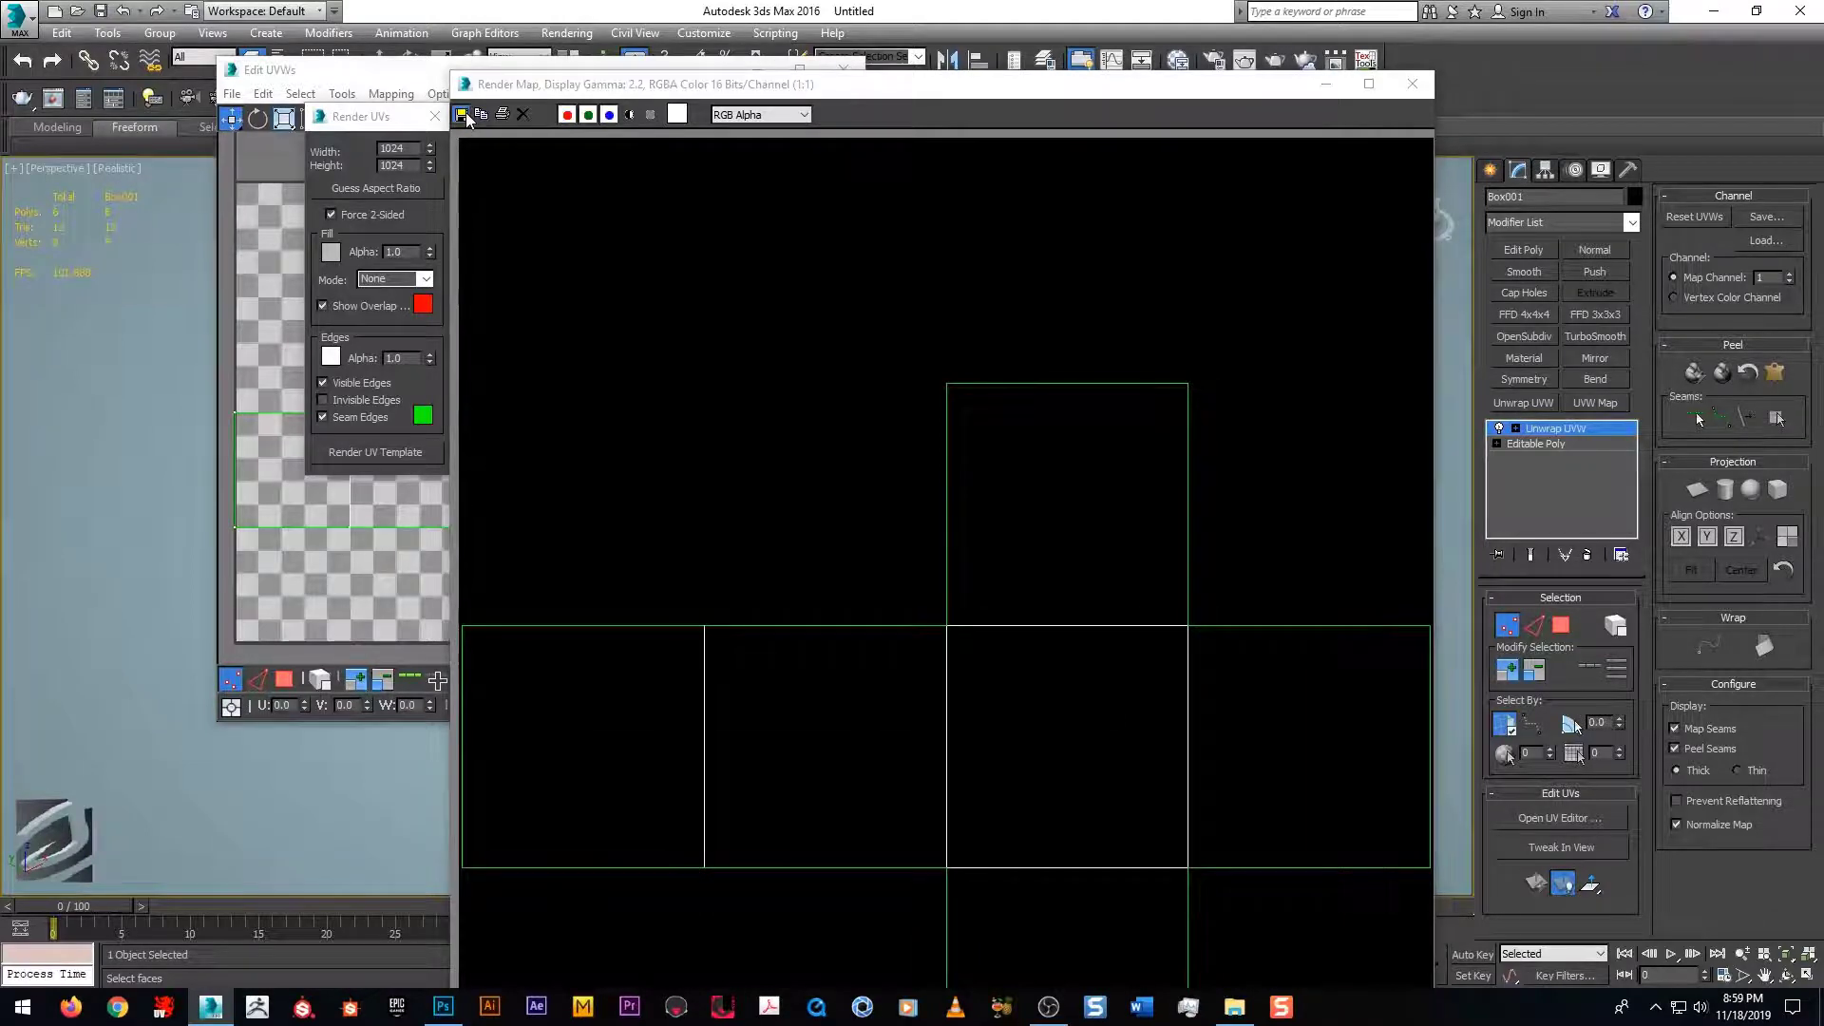
pyautogui.click(515, 278)
pyautogui.click(787, 489)
pyautogui.write('Box')
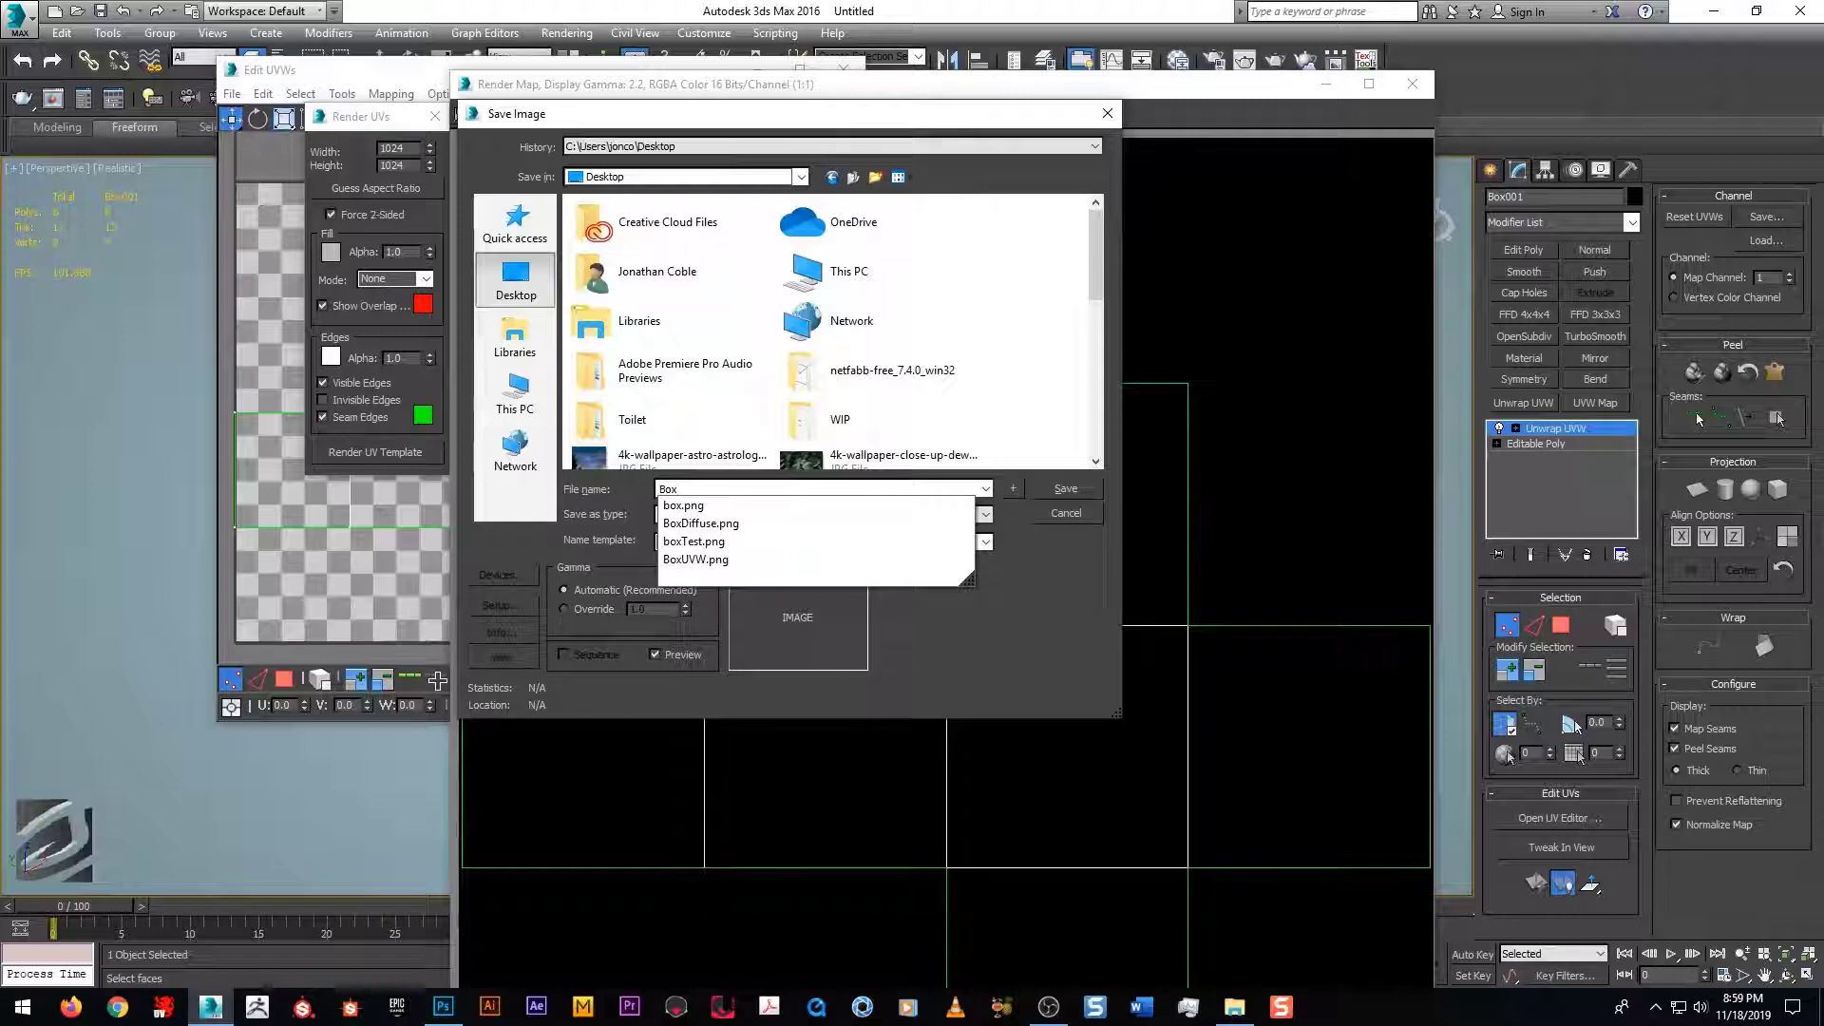
pyautogui.write('UVW')
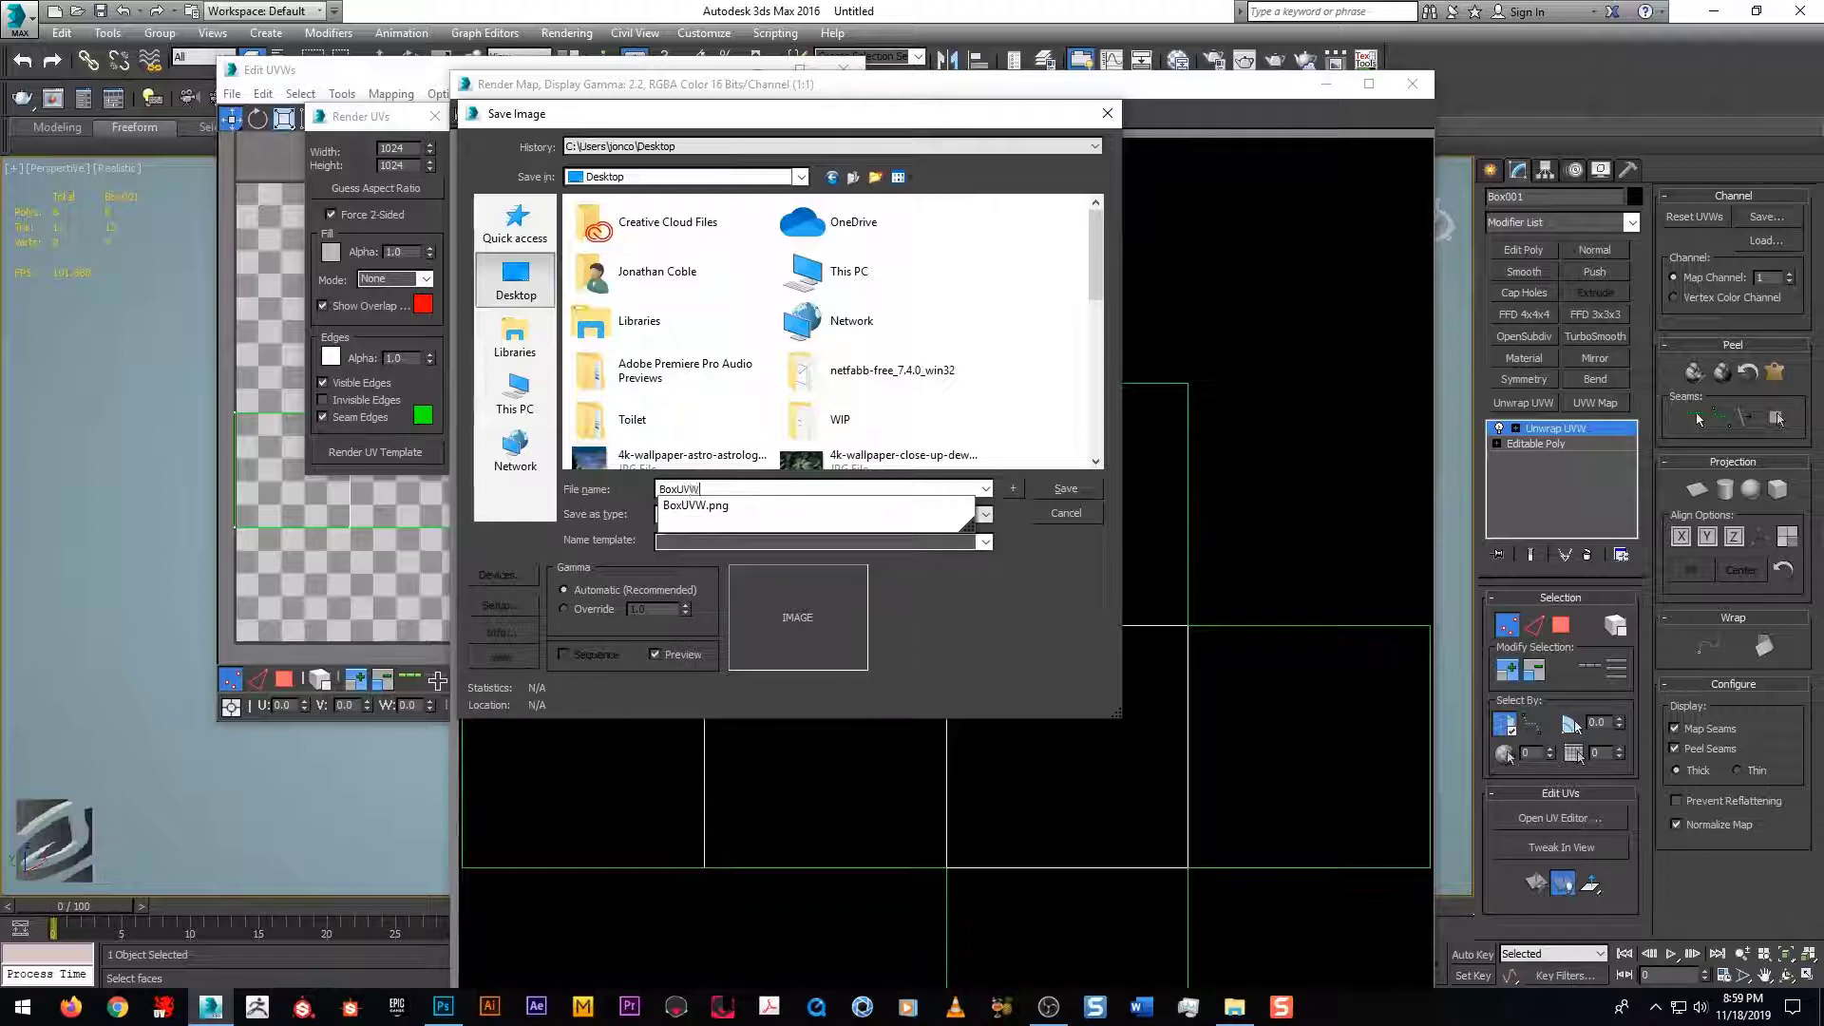
pyautogui.write('.png')
pyautogui.press('Return')
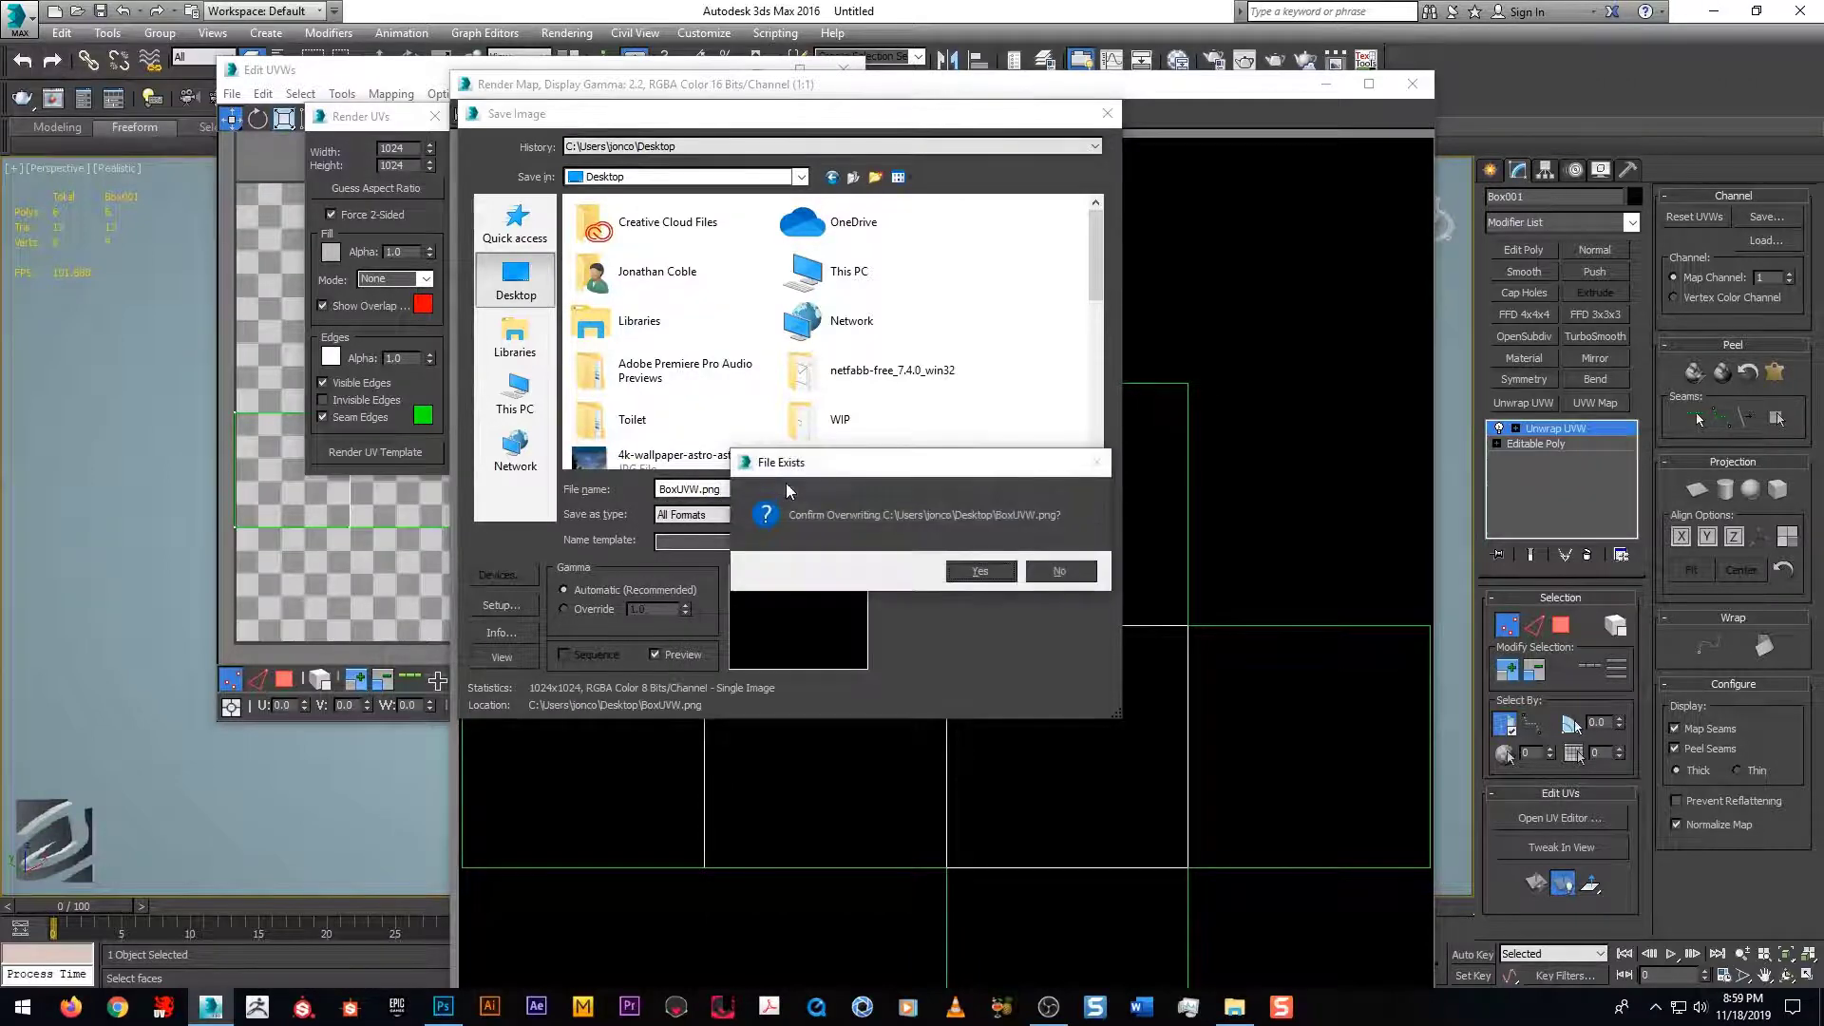
pyautogui.press('Return')
pyautogui.press('Return')
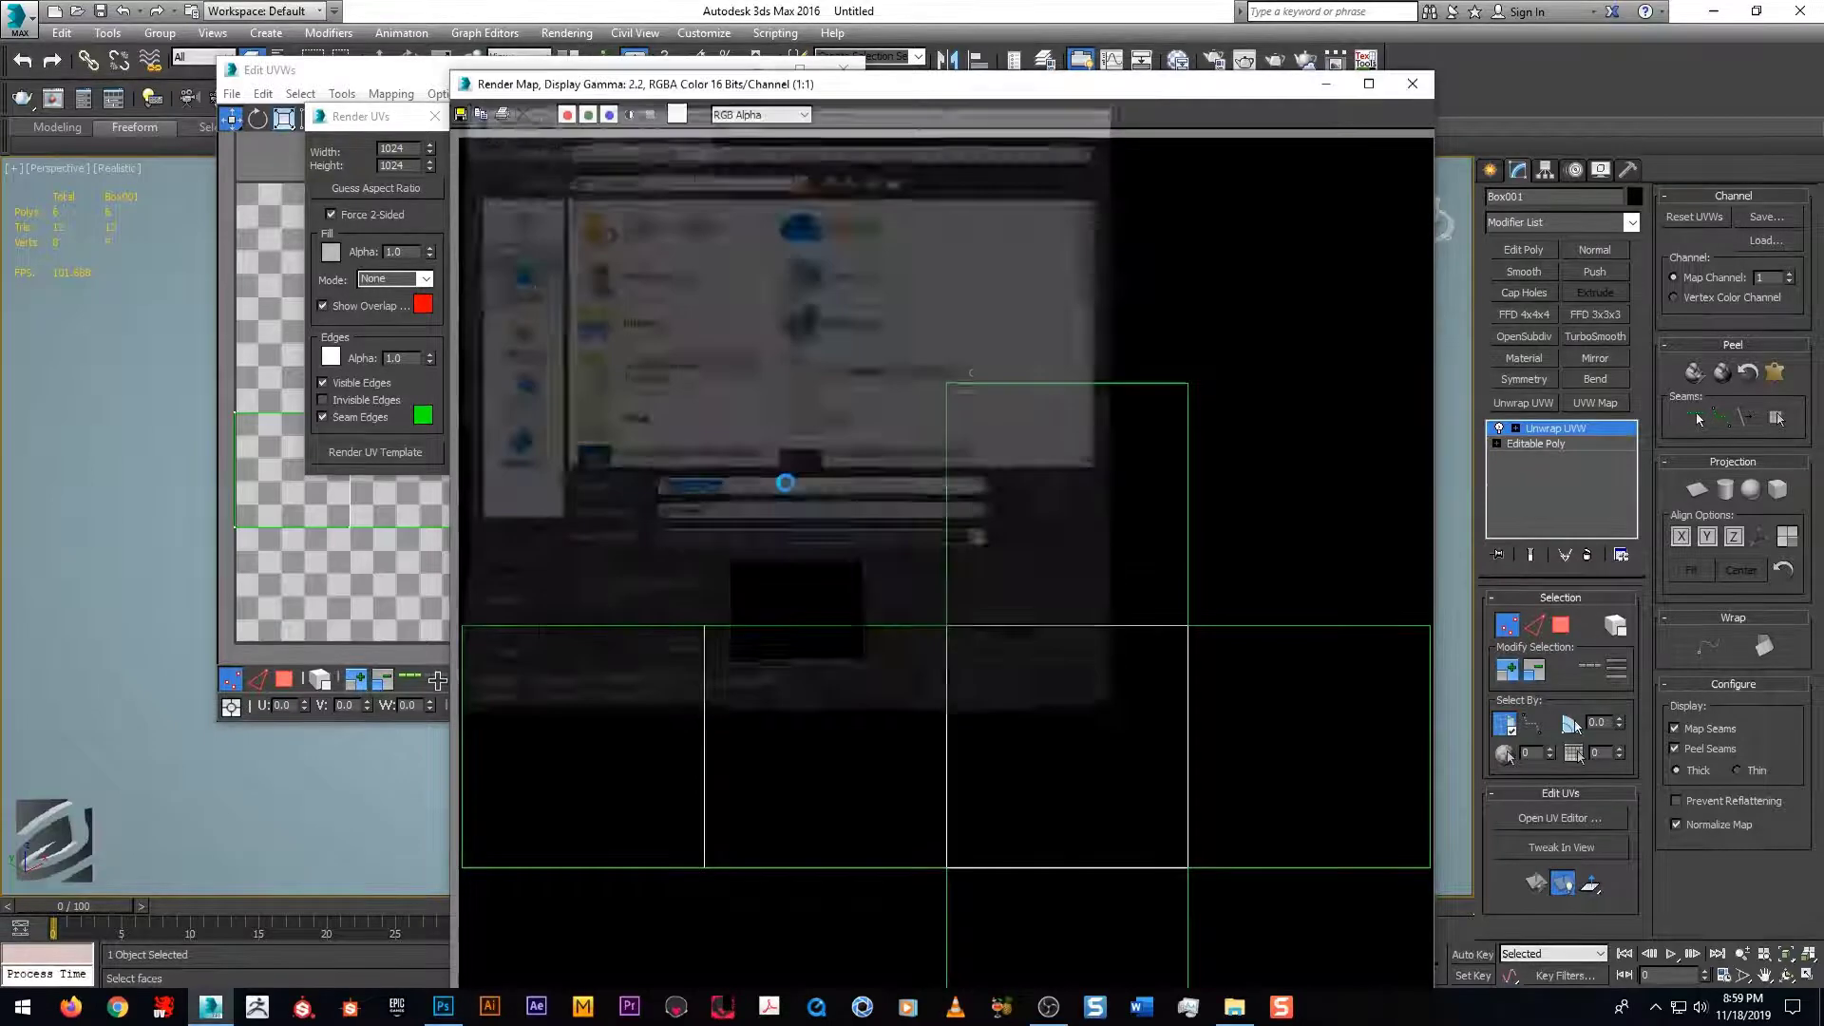
# Step: Minimize 3ds Max, switch to Photoshop and open the desktop image BoxUVW.png in a maximized window
pyautogui.click(1326, 83)
pyautogui.click(1715, 11)
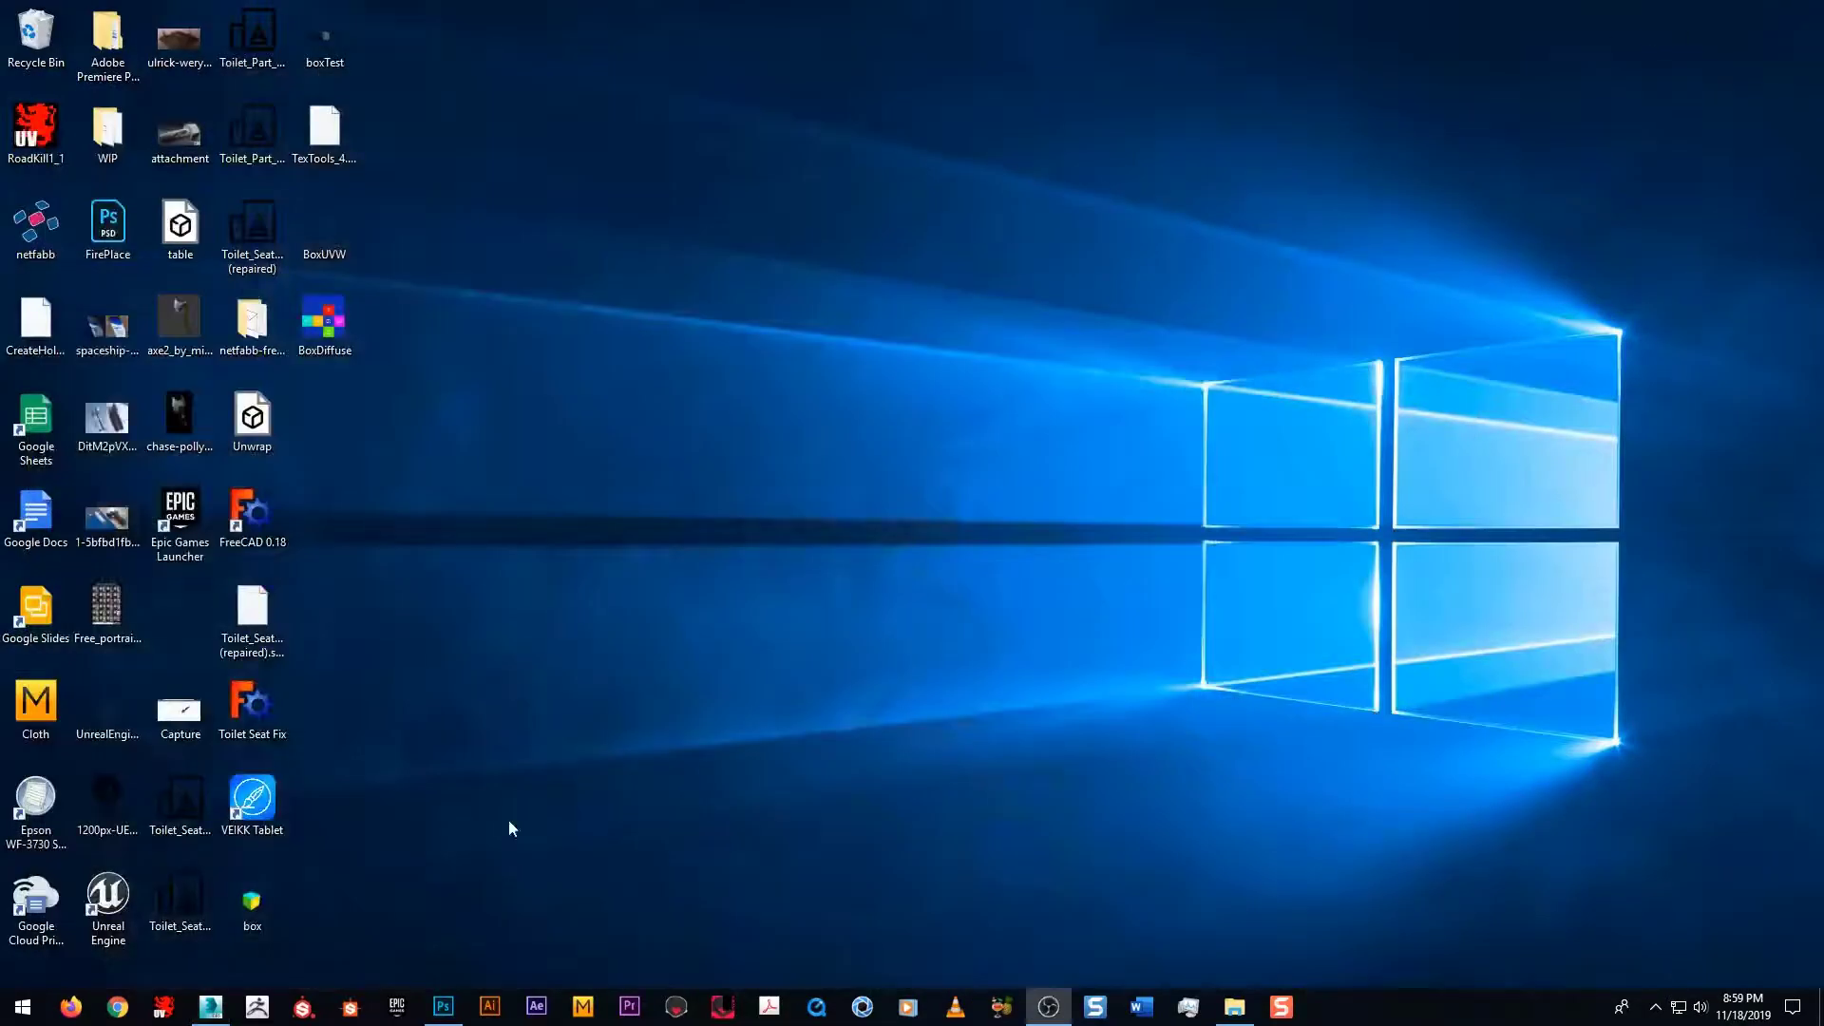
pyautogui.click(443, 1006)
pyautogui.moveTo(689, 11); pyautogui.dragTo(1005, 120)
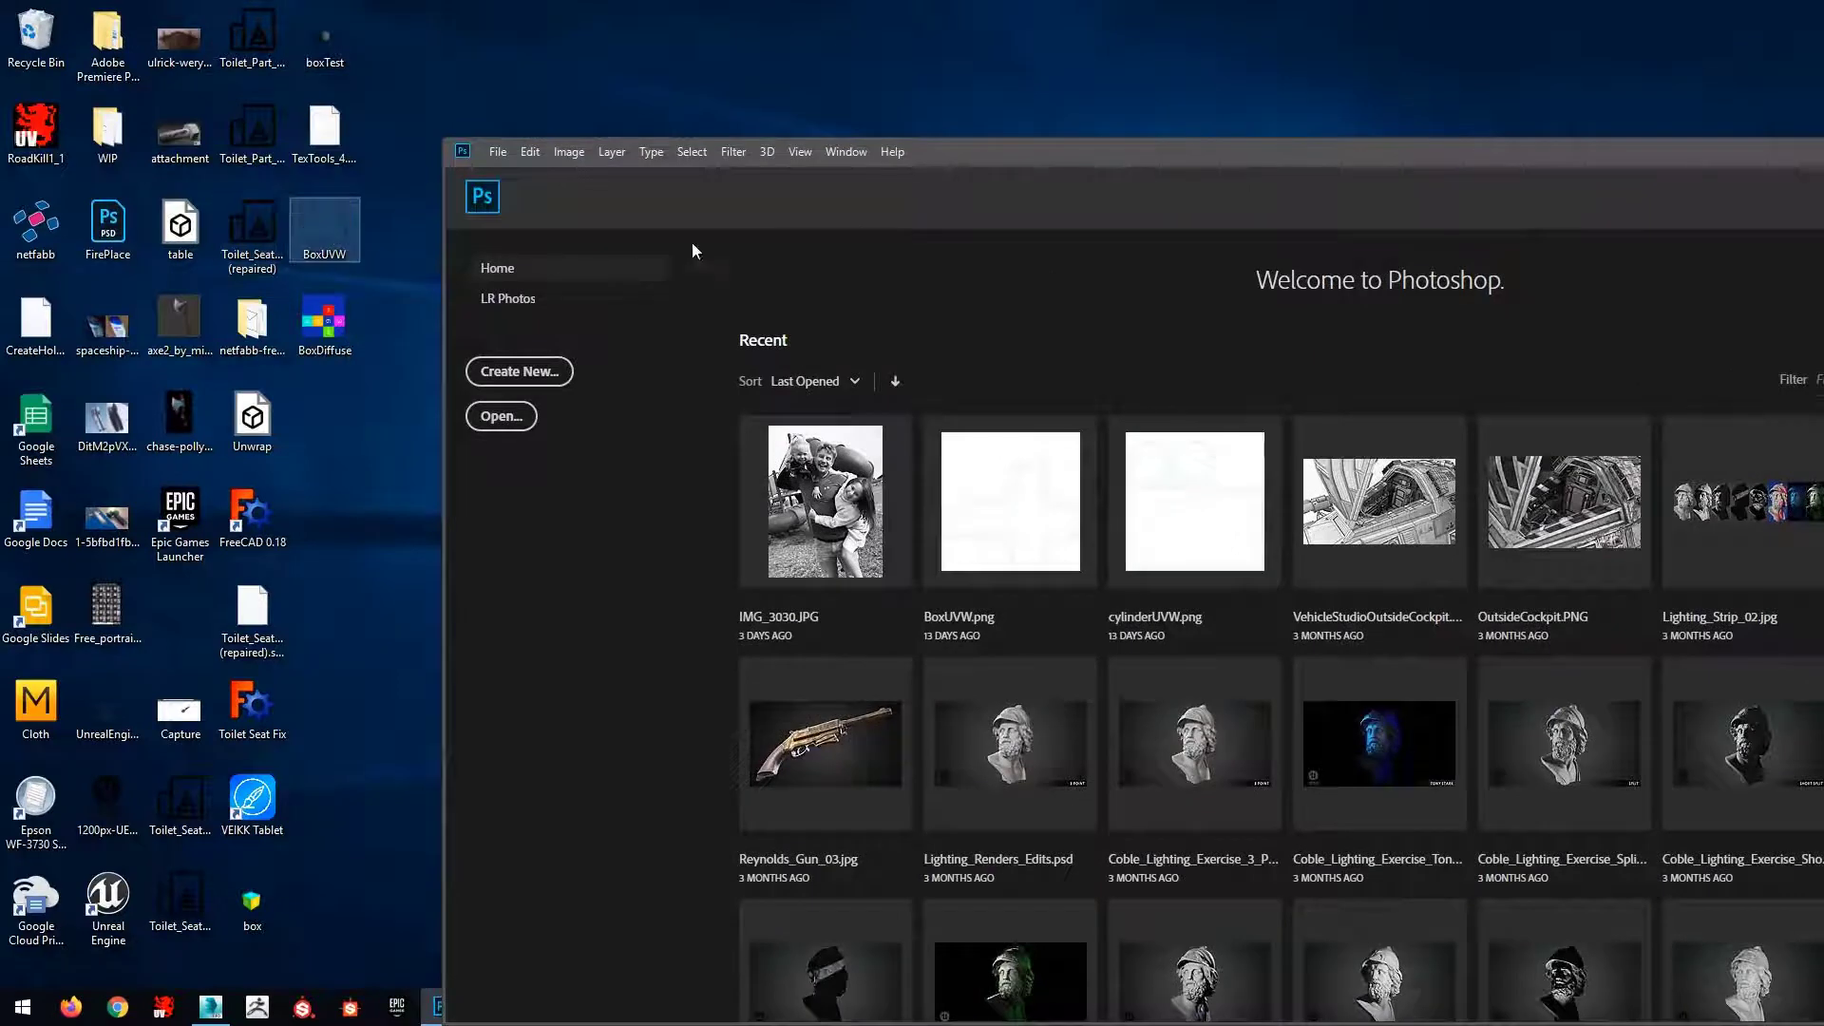
pyautogui.moveTo(324, 227); pyautogui.dragTo(1040, 232)
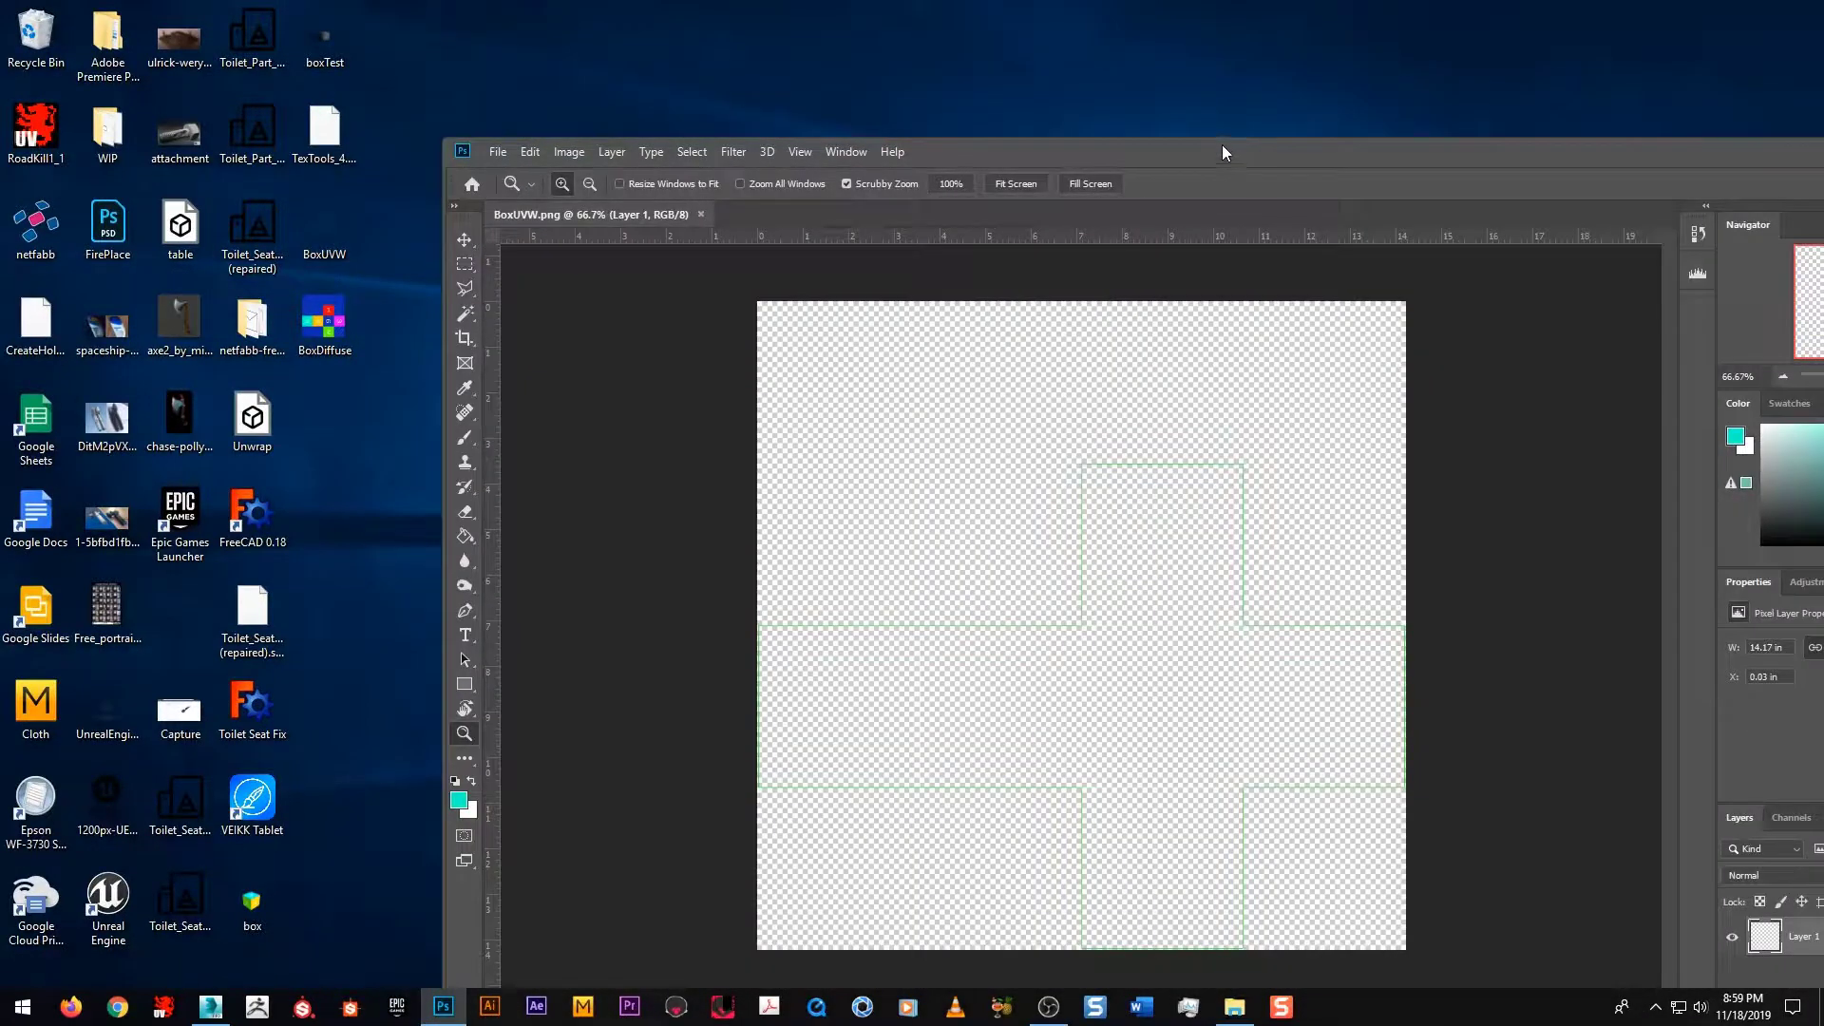
pyautogui.doubleClick(1223, 147)
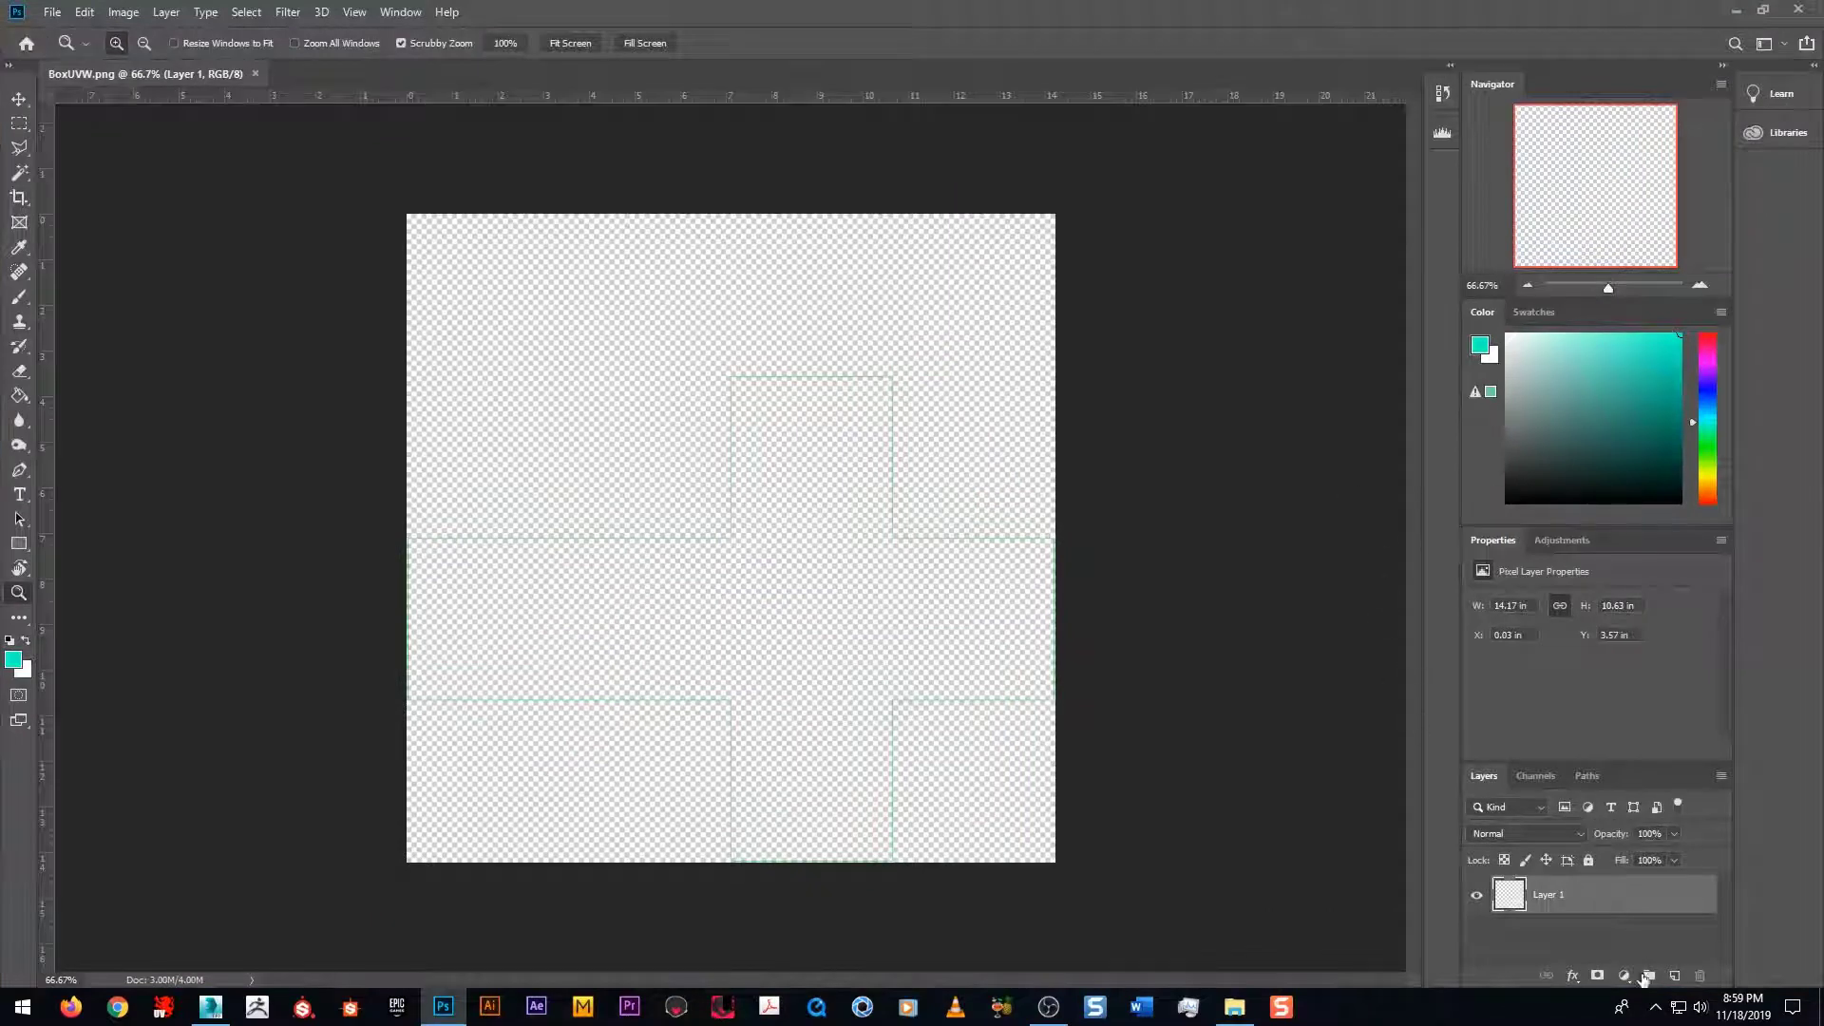
# Step: Add a new layer beneath the UV template, naming the template layer UVW and the new layer BG
pyautogui.click(1673, 977)
pyautogui.moveTo(1582, 898); pyautogui.dragTo(1554, 924)
pyautogui.doubleClick(1548, 898)
pyautogui.write('U')
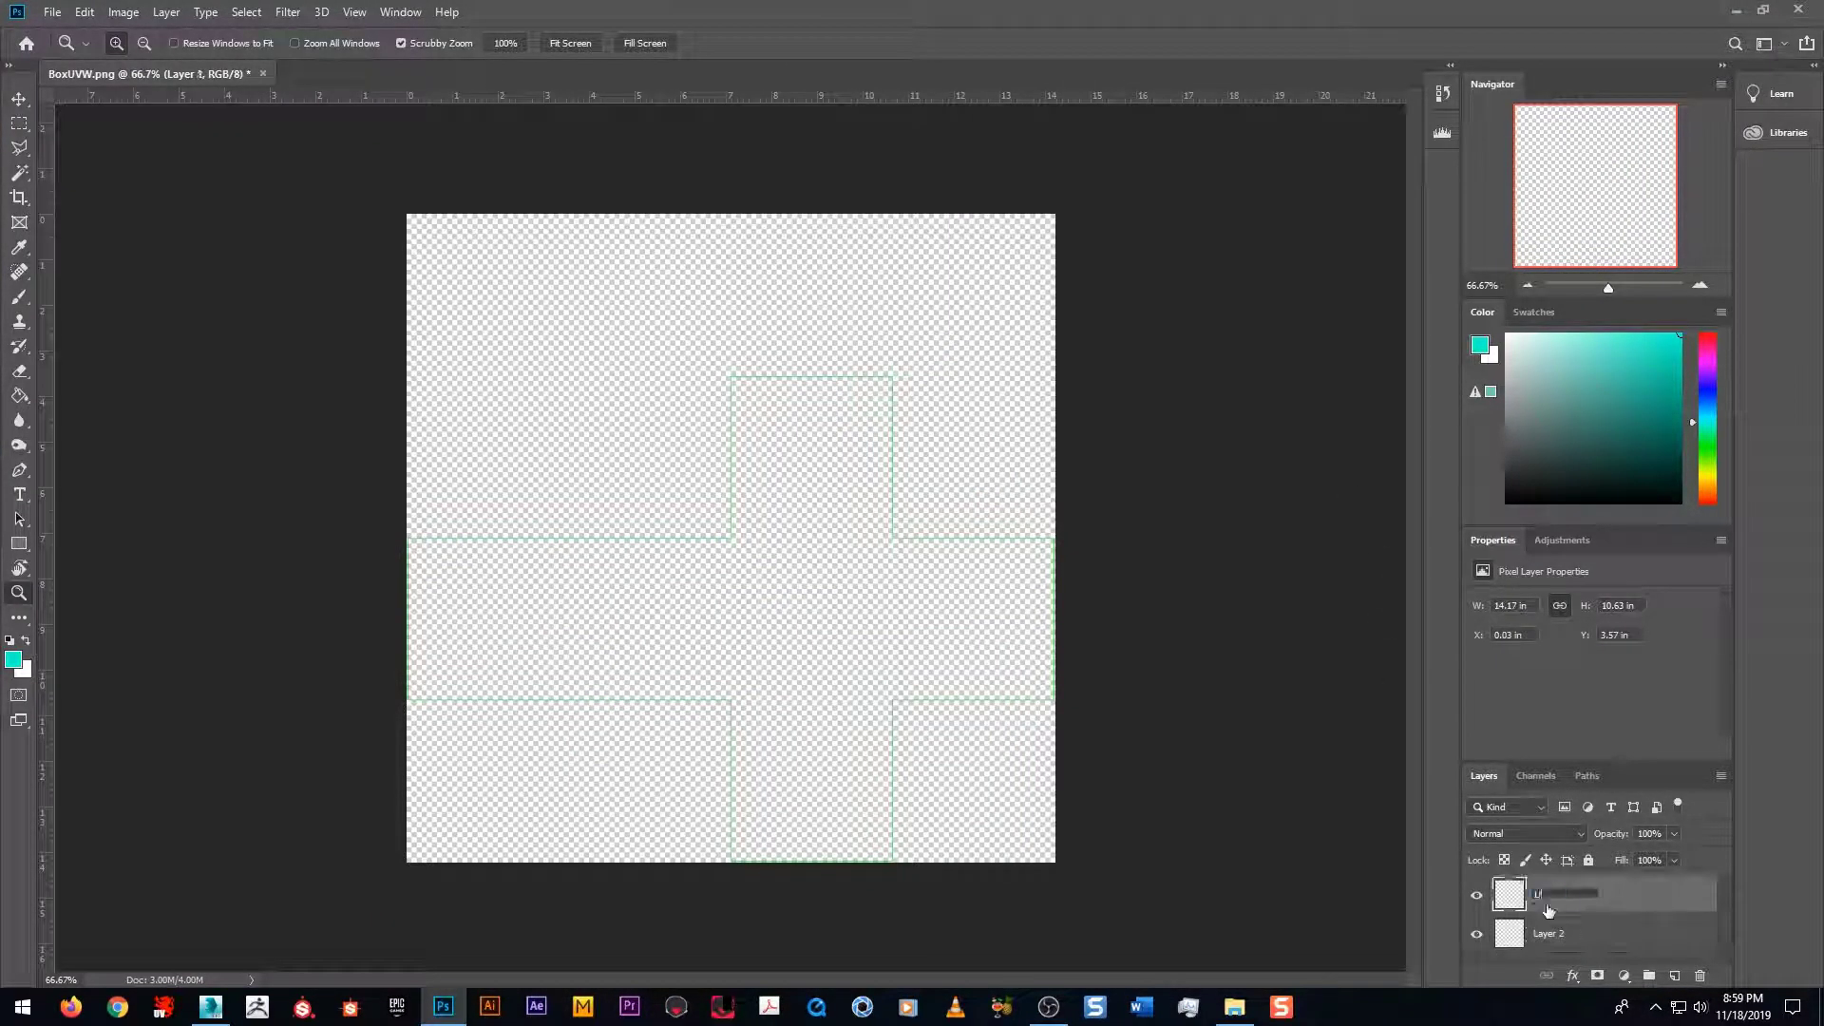
pyautogui.write('VW')
pyautogui.press('Return')
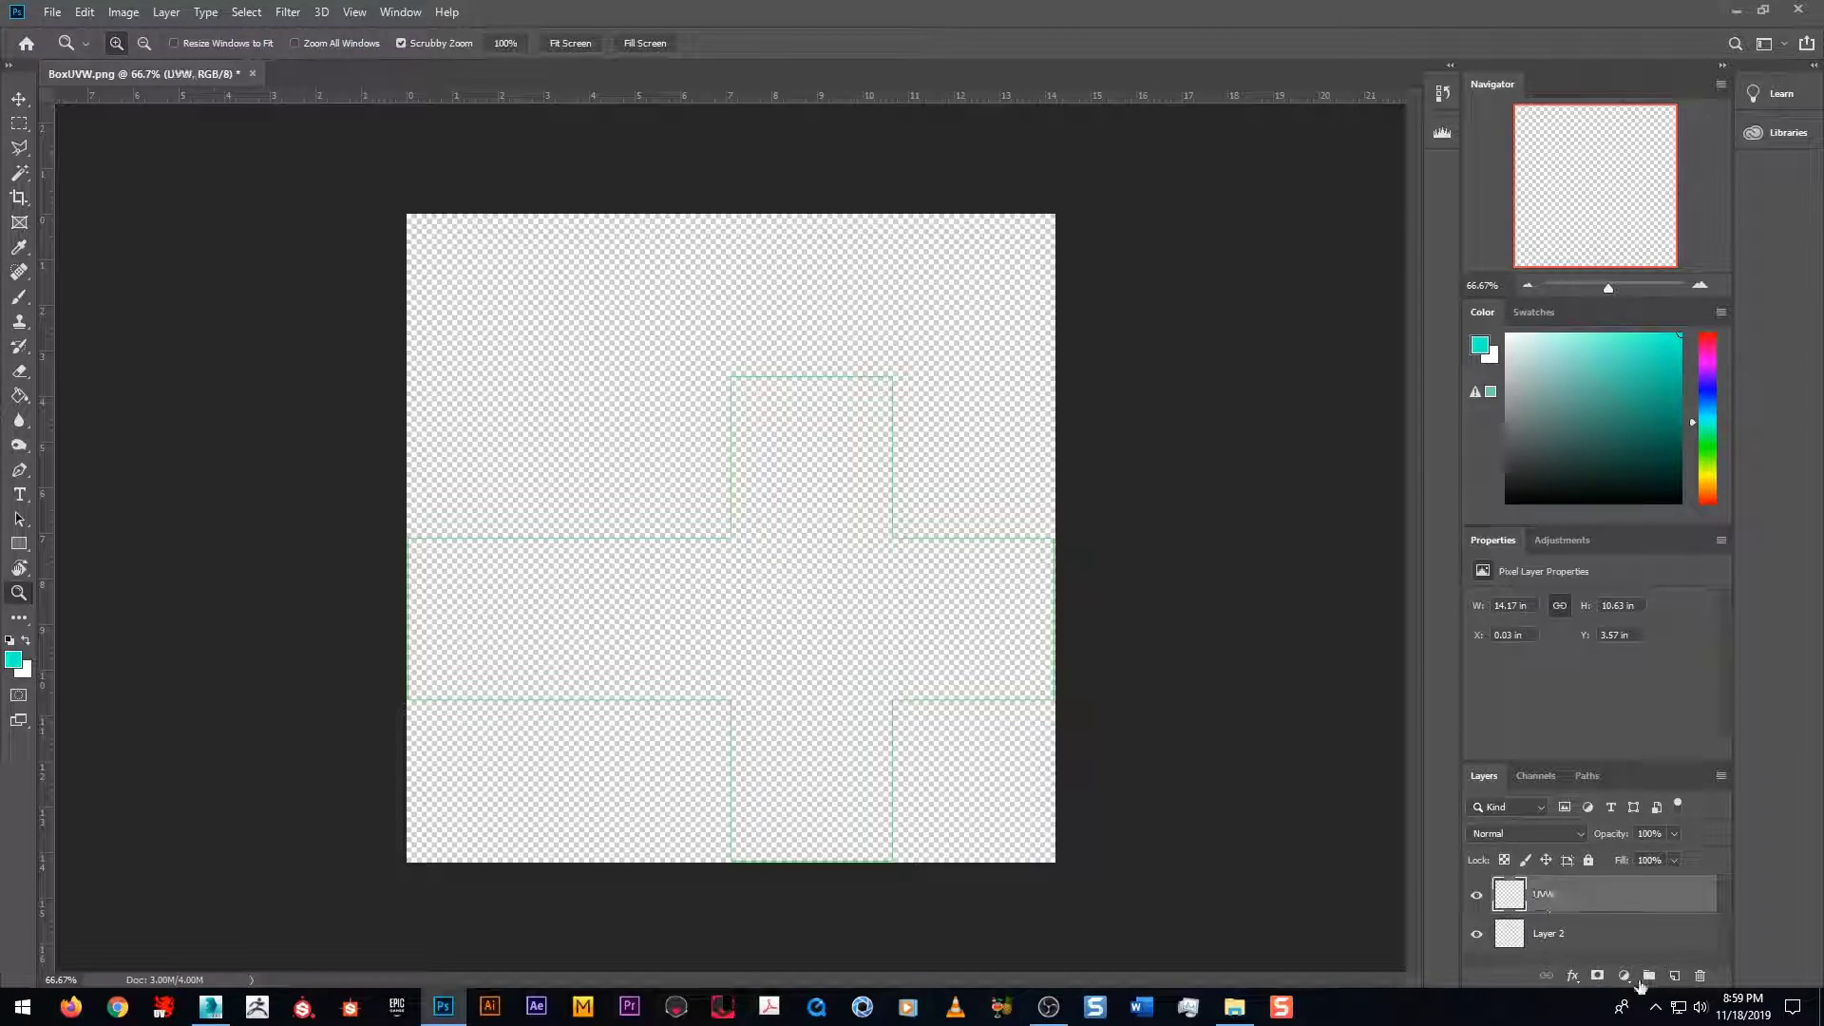
pyautogui.doubleClick(1547, 933)
pyautogui.write('BG')
pyautogui.press('Return')
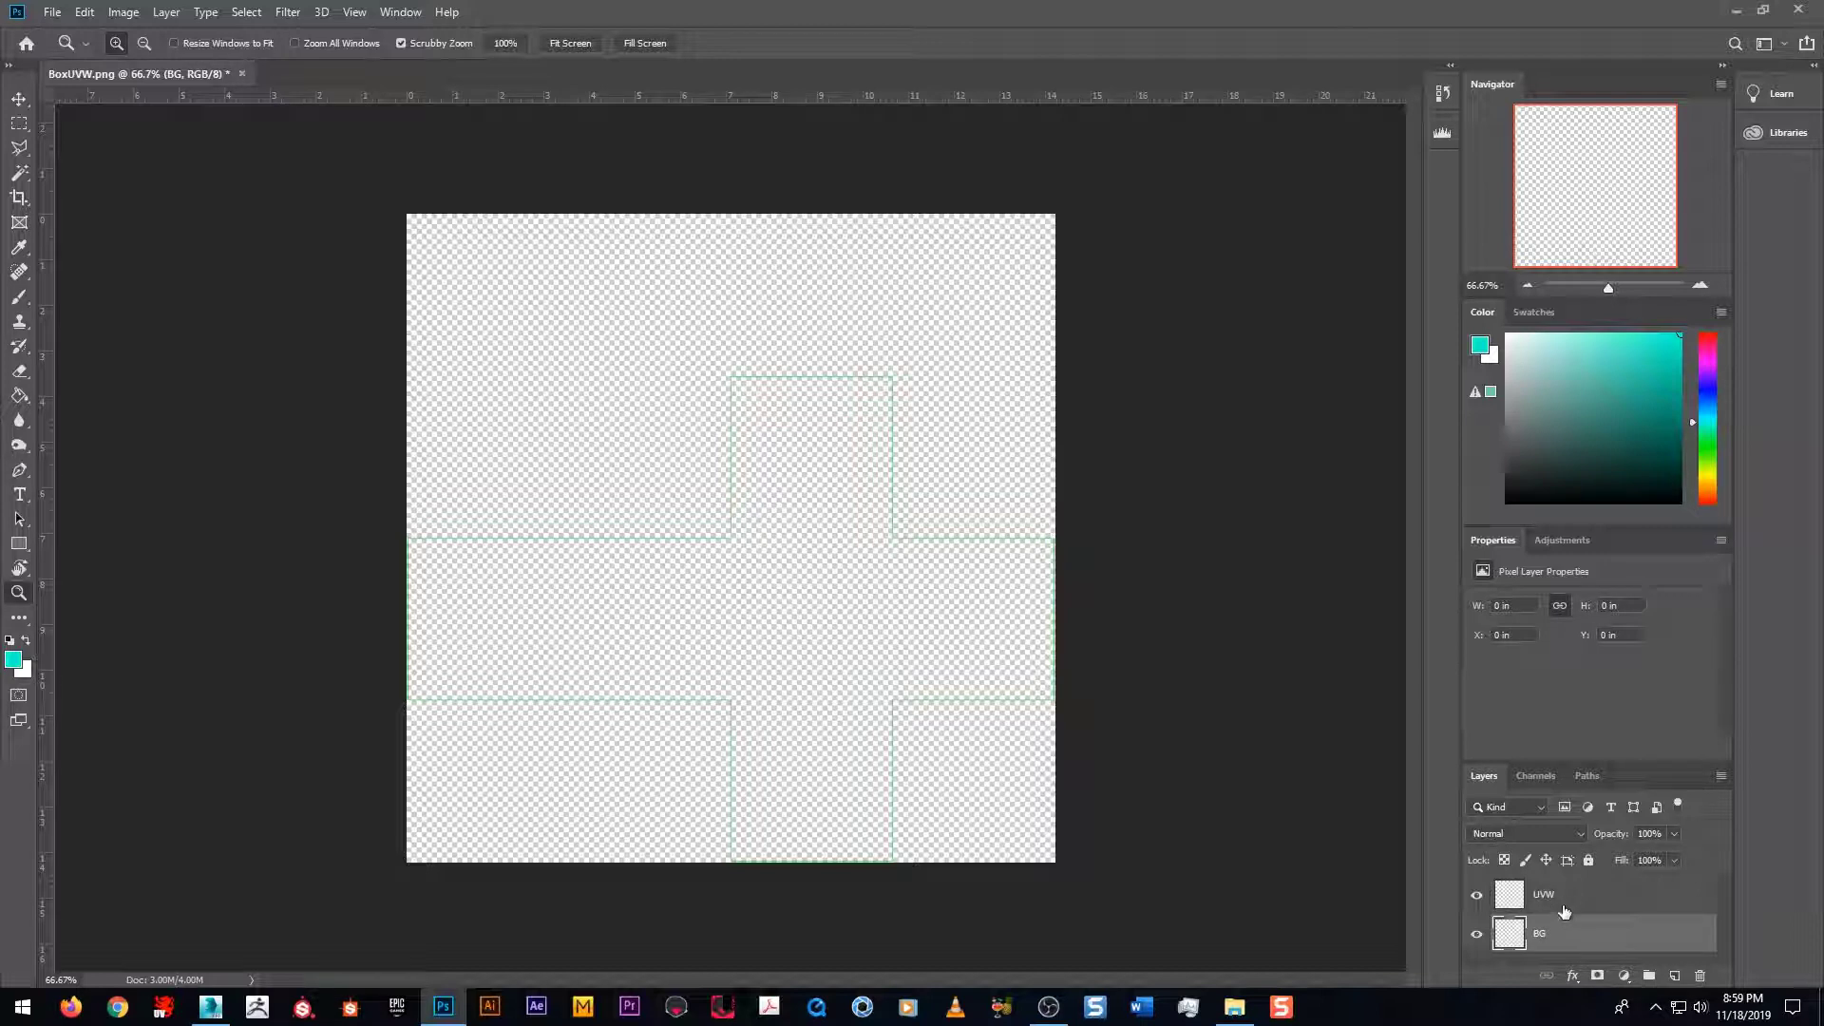
# Step: Reset the colors to default and fill the BG layer with black using the Paint Bucket
pyautogui.click(1577, 898)
pyautogui.click(1568, 933)
pyautogui.click(1573, 898)
pyautogui.click(1572, 922)
pyautogui.press('g')
pyautogui.click(10, 640)
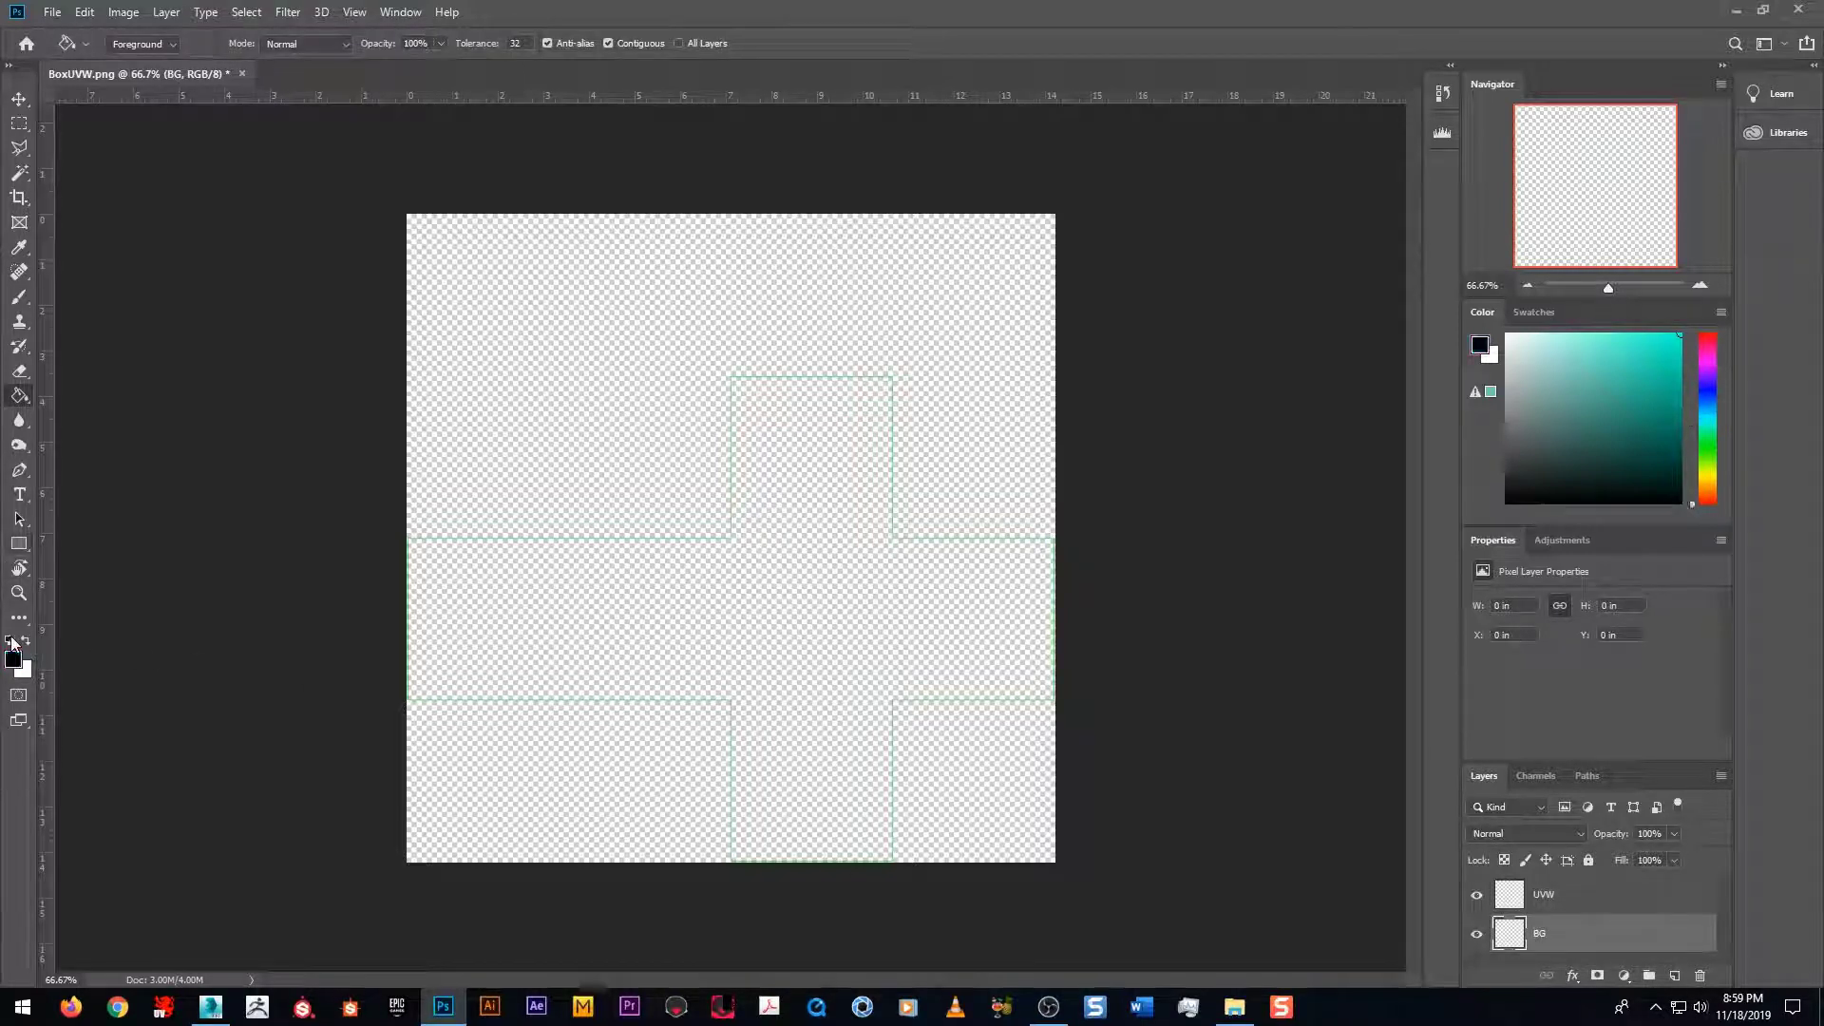
pyautogui.click(802, 460)
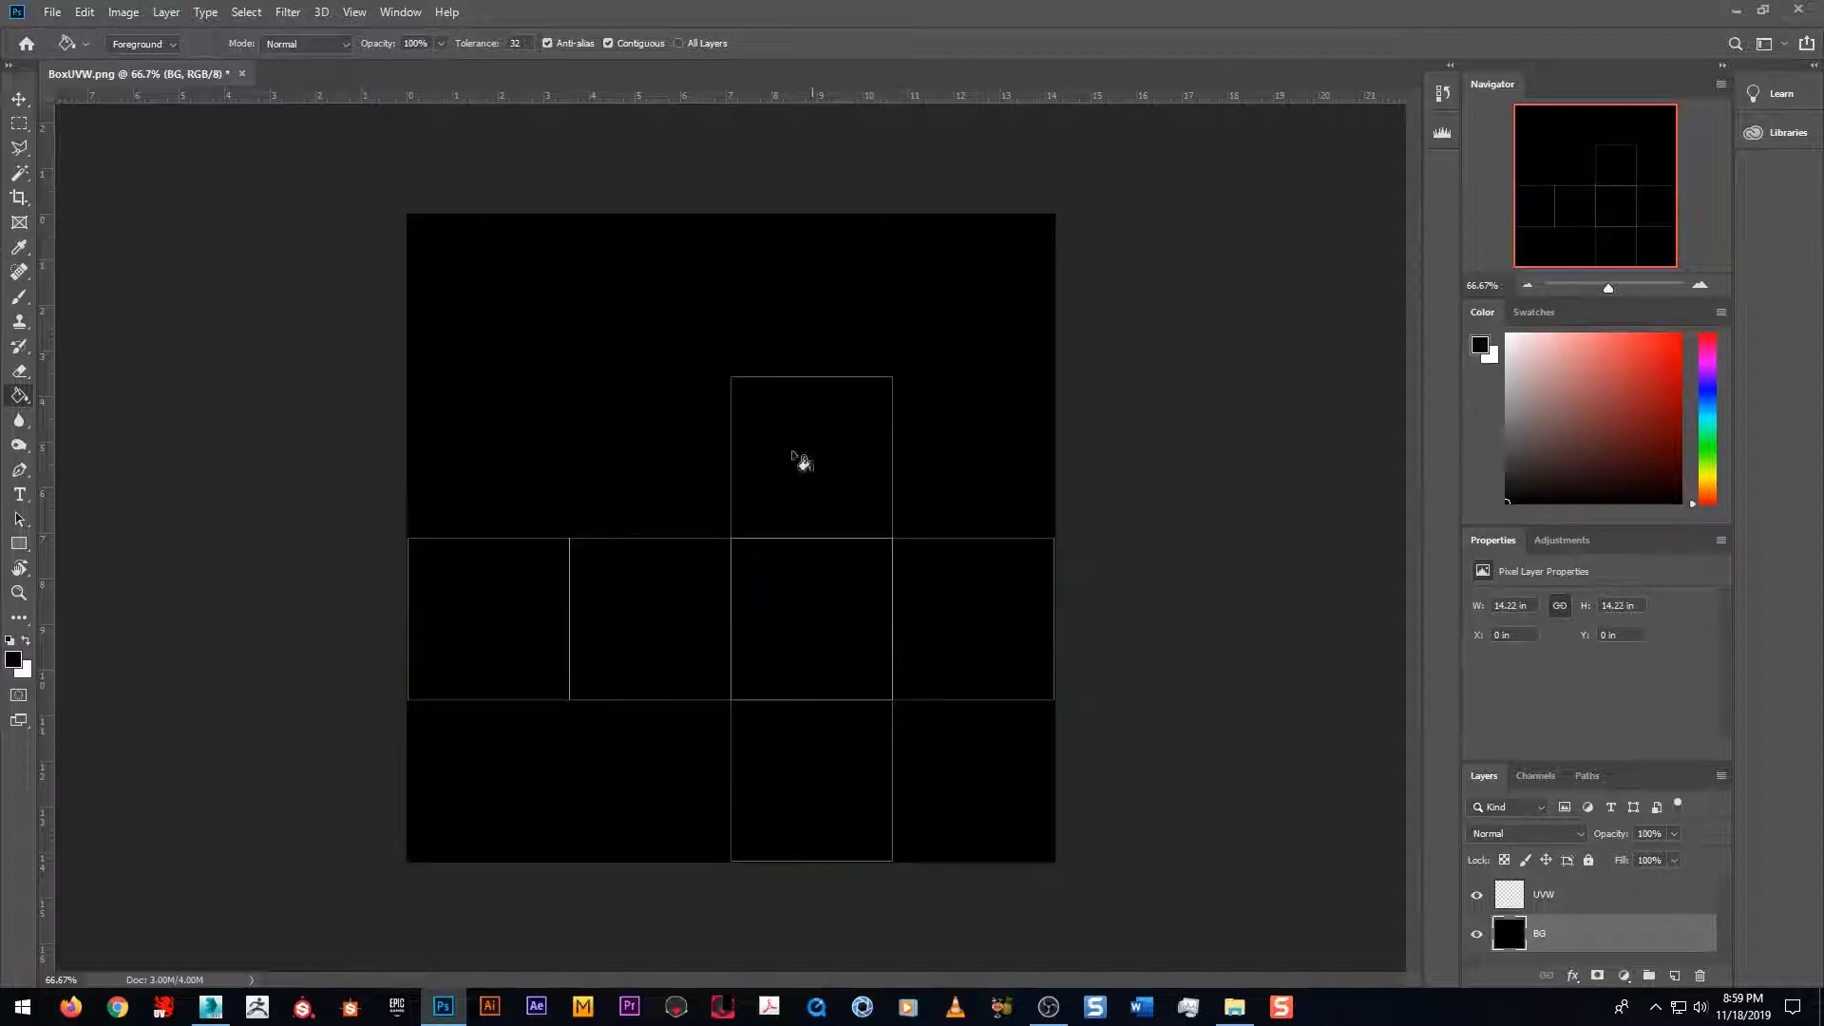
# Step: Choose the Rectangle tool and set the foreground color to bright cyan (#00fff0)
pyautogui.click(19, 544)
pyautogui.click(12, 662)
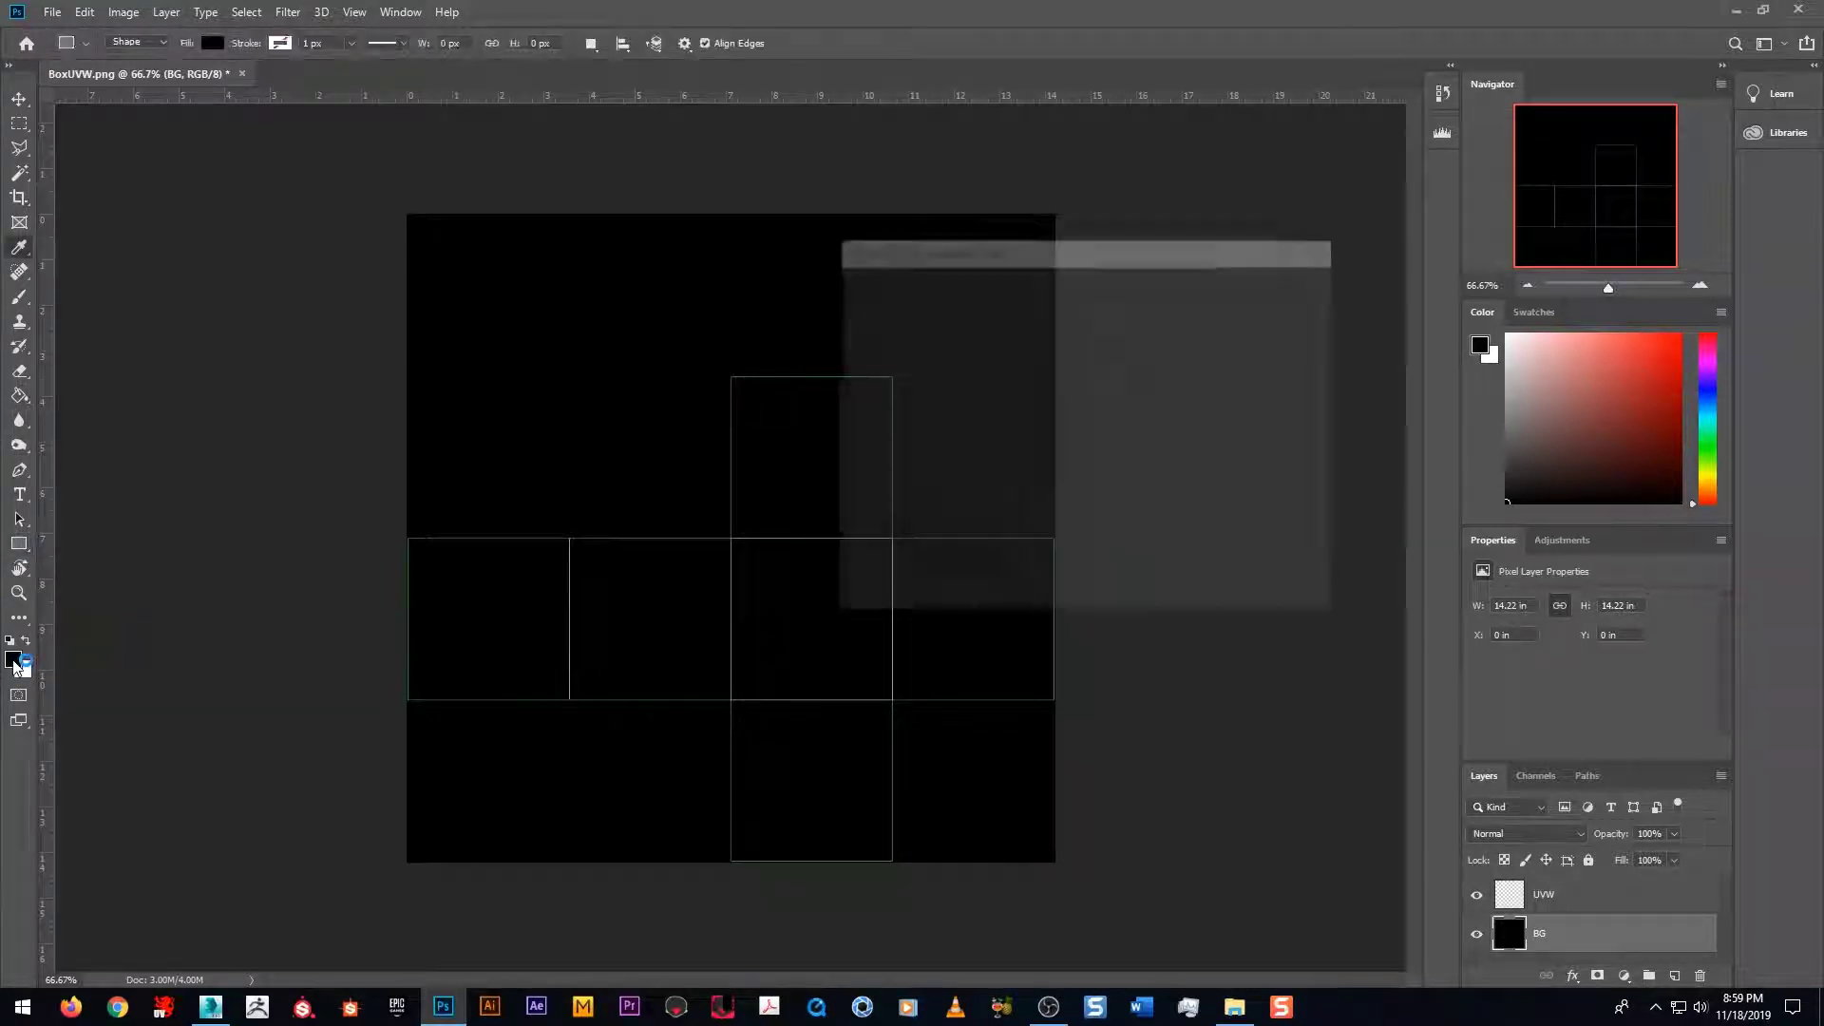
pyautogui.click(1107, 416)
pyautogui.click(1085, 294)
pyautogui.click(1252, 280)
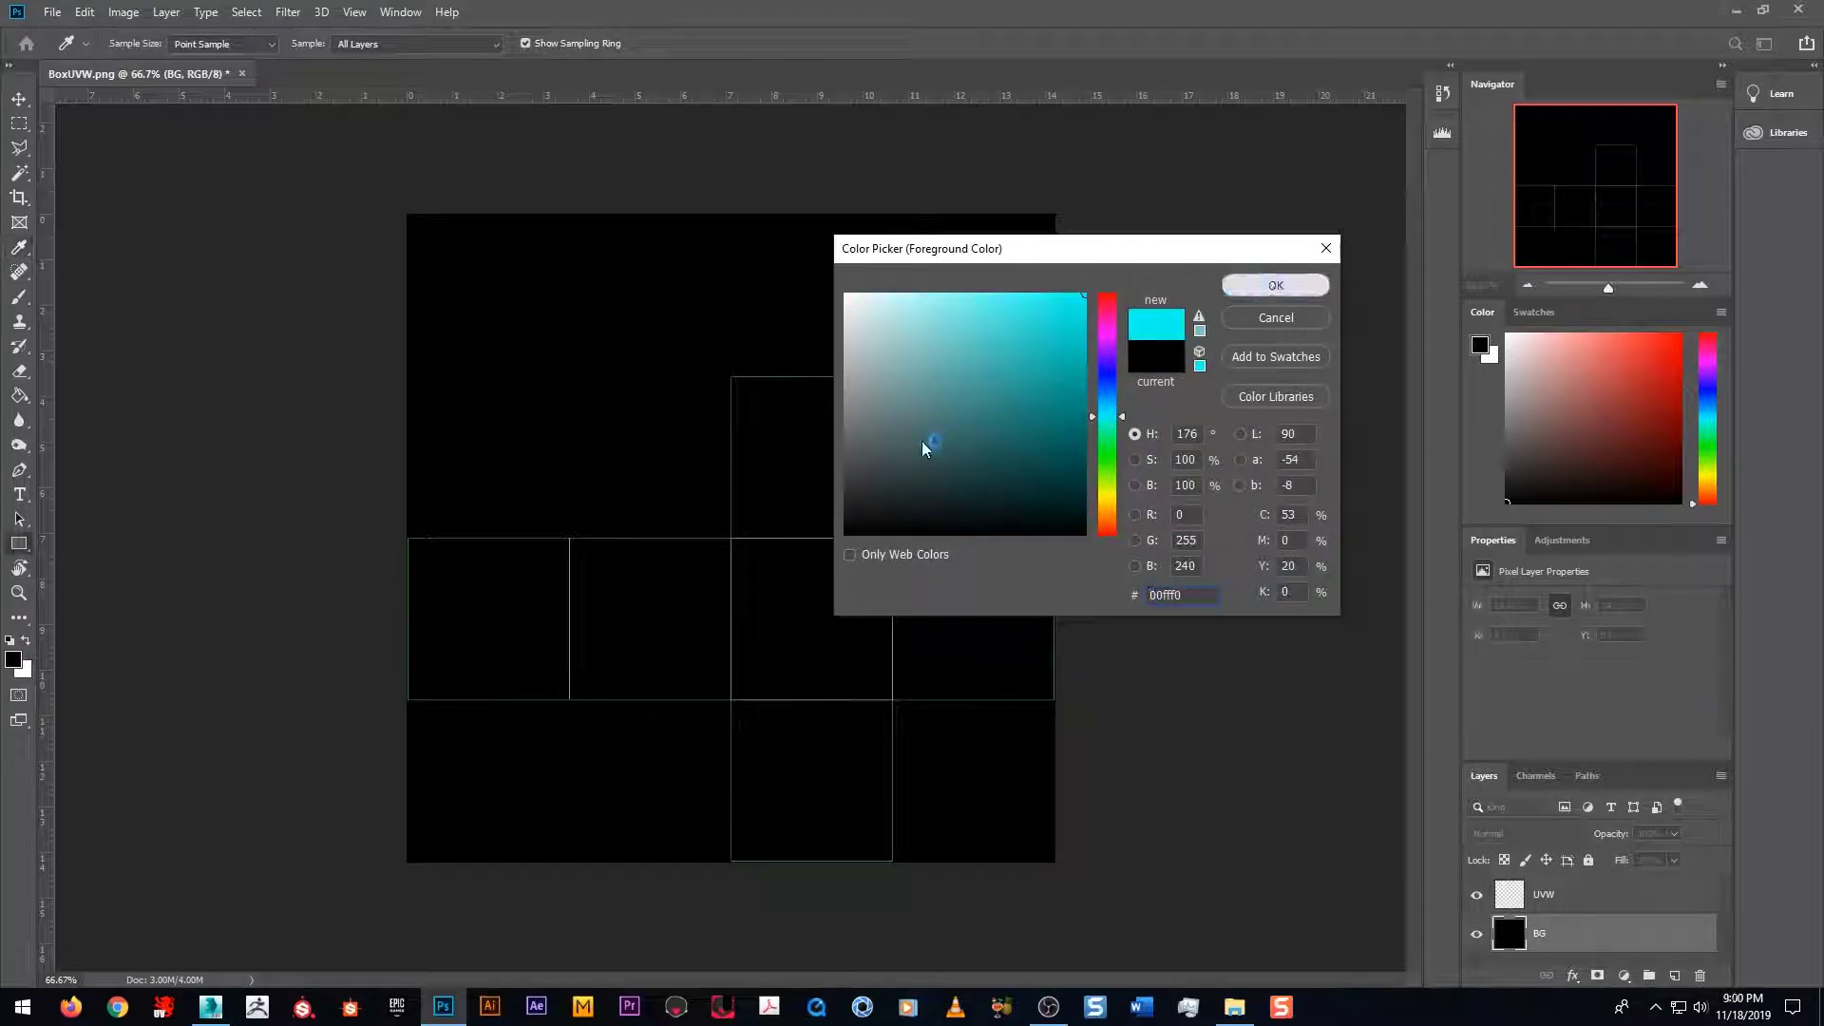
# Step: Try to cover the top square of the UV cross with a cyan rectangle shape of about 257 by 260 px
pyautogui.click(1267, 283)
pyautogui.click(1203, 287)
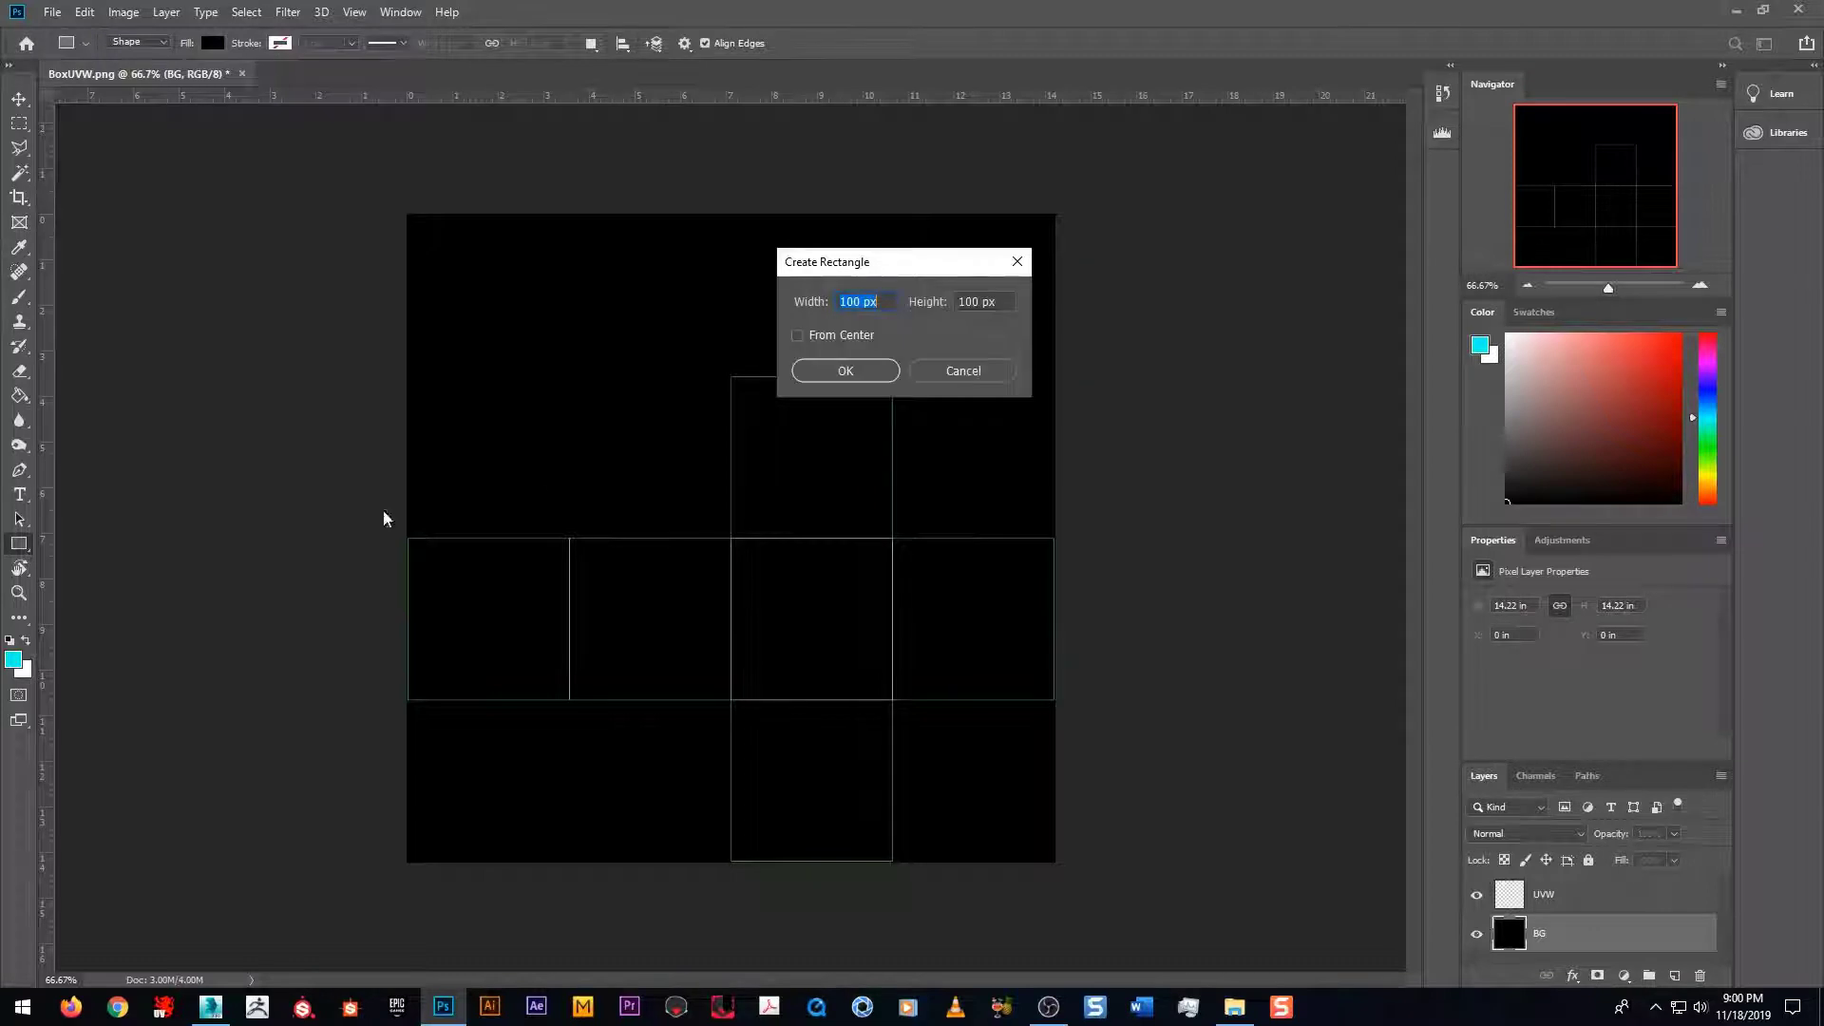
pyautogui.click(840, 376)
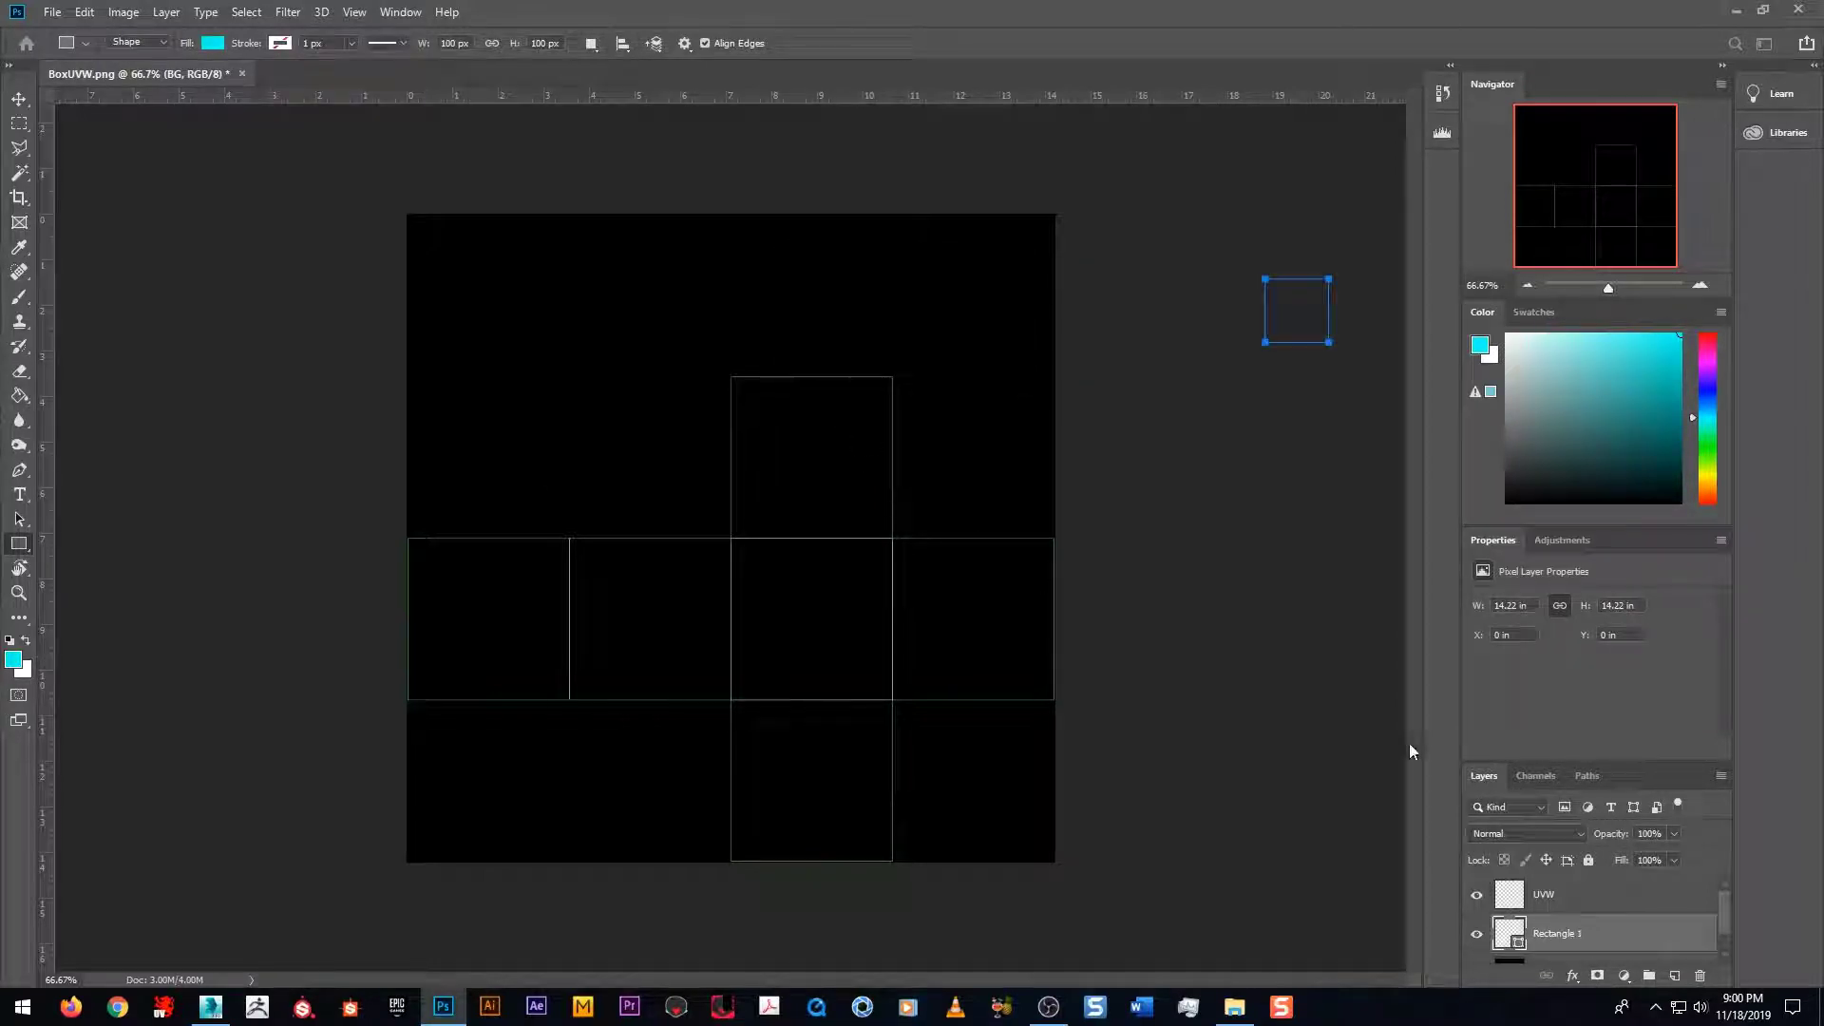
pyautogui.press('Delete')
pyautogui.click(1560, 933)
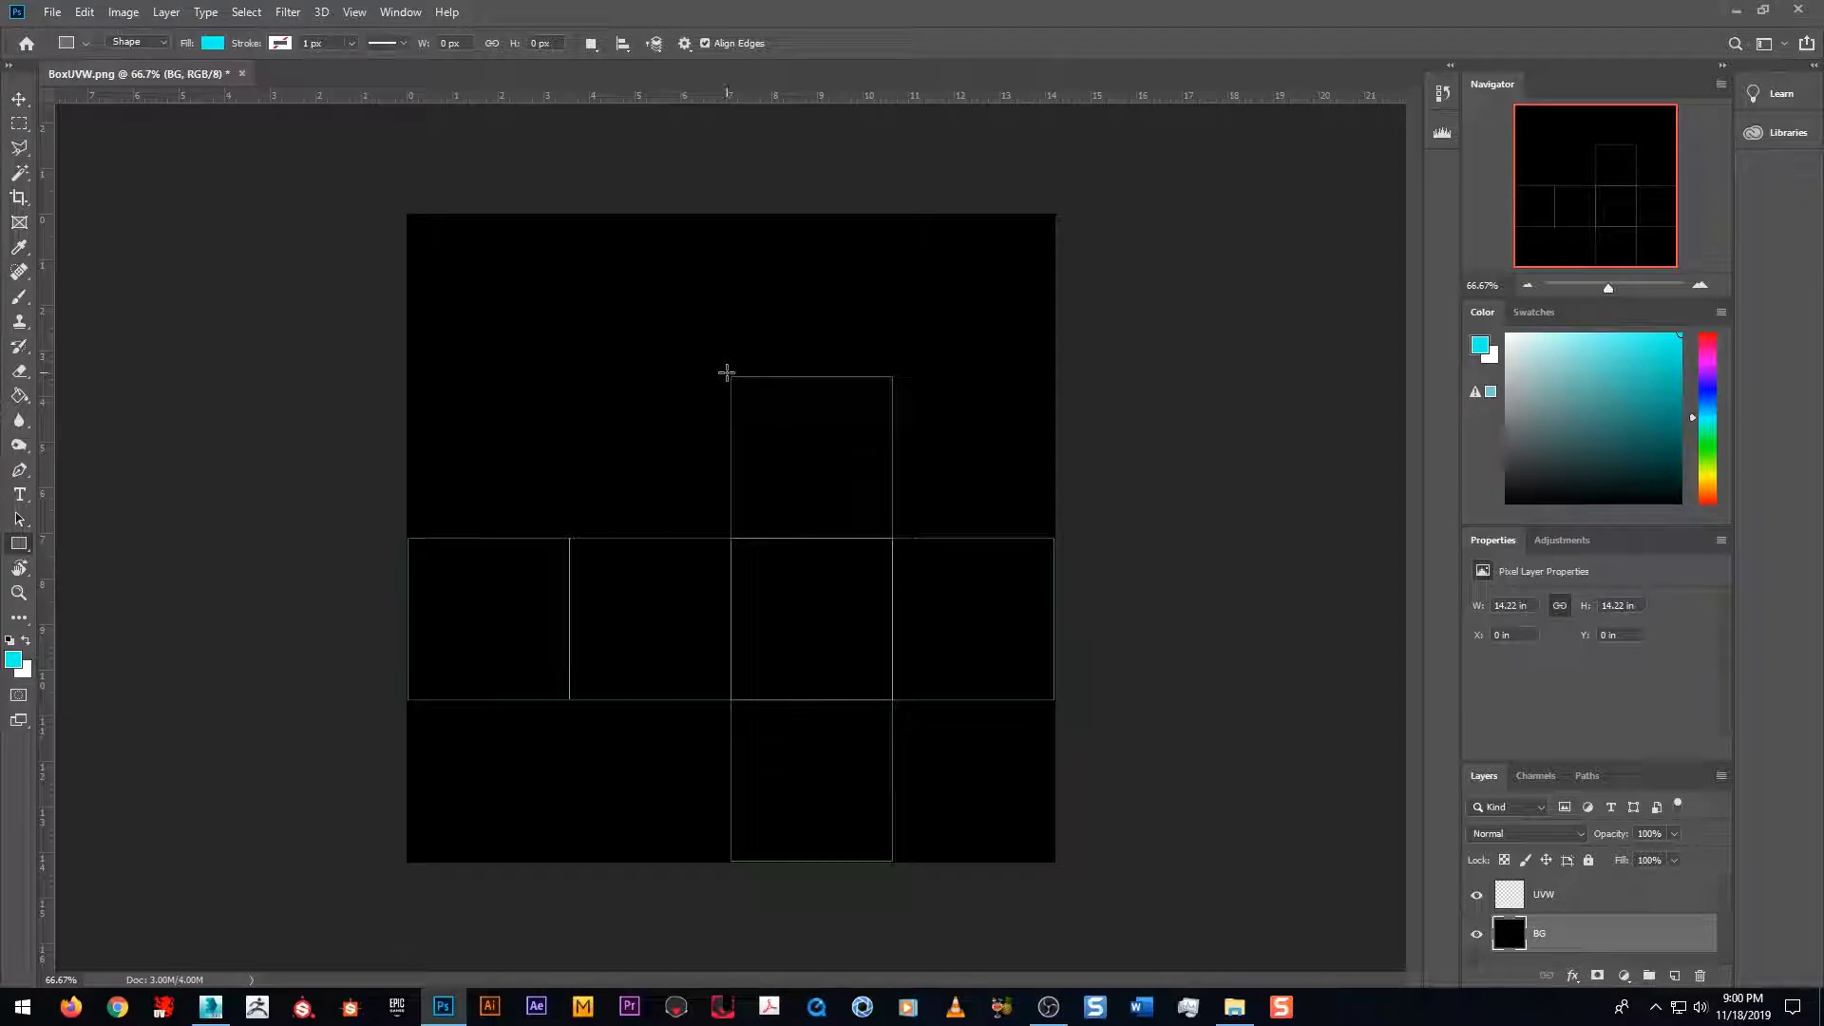
pyautogui.moveTo(731, 375); pyautogui.dragTo(894, 538)
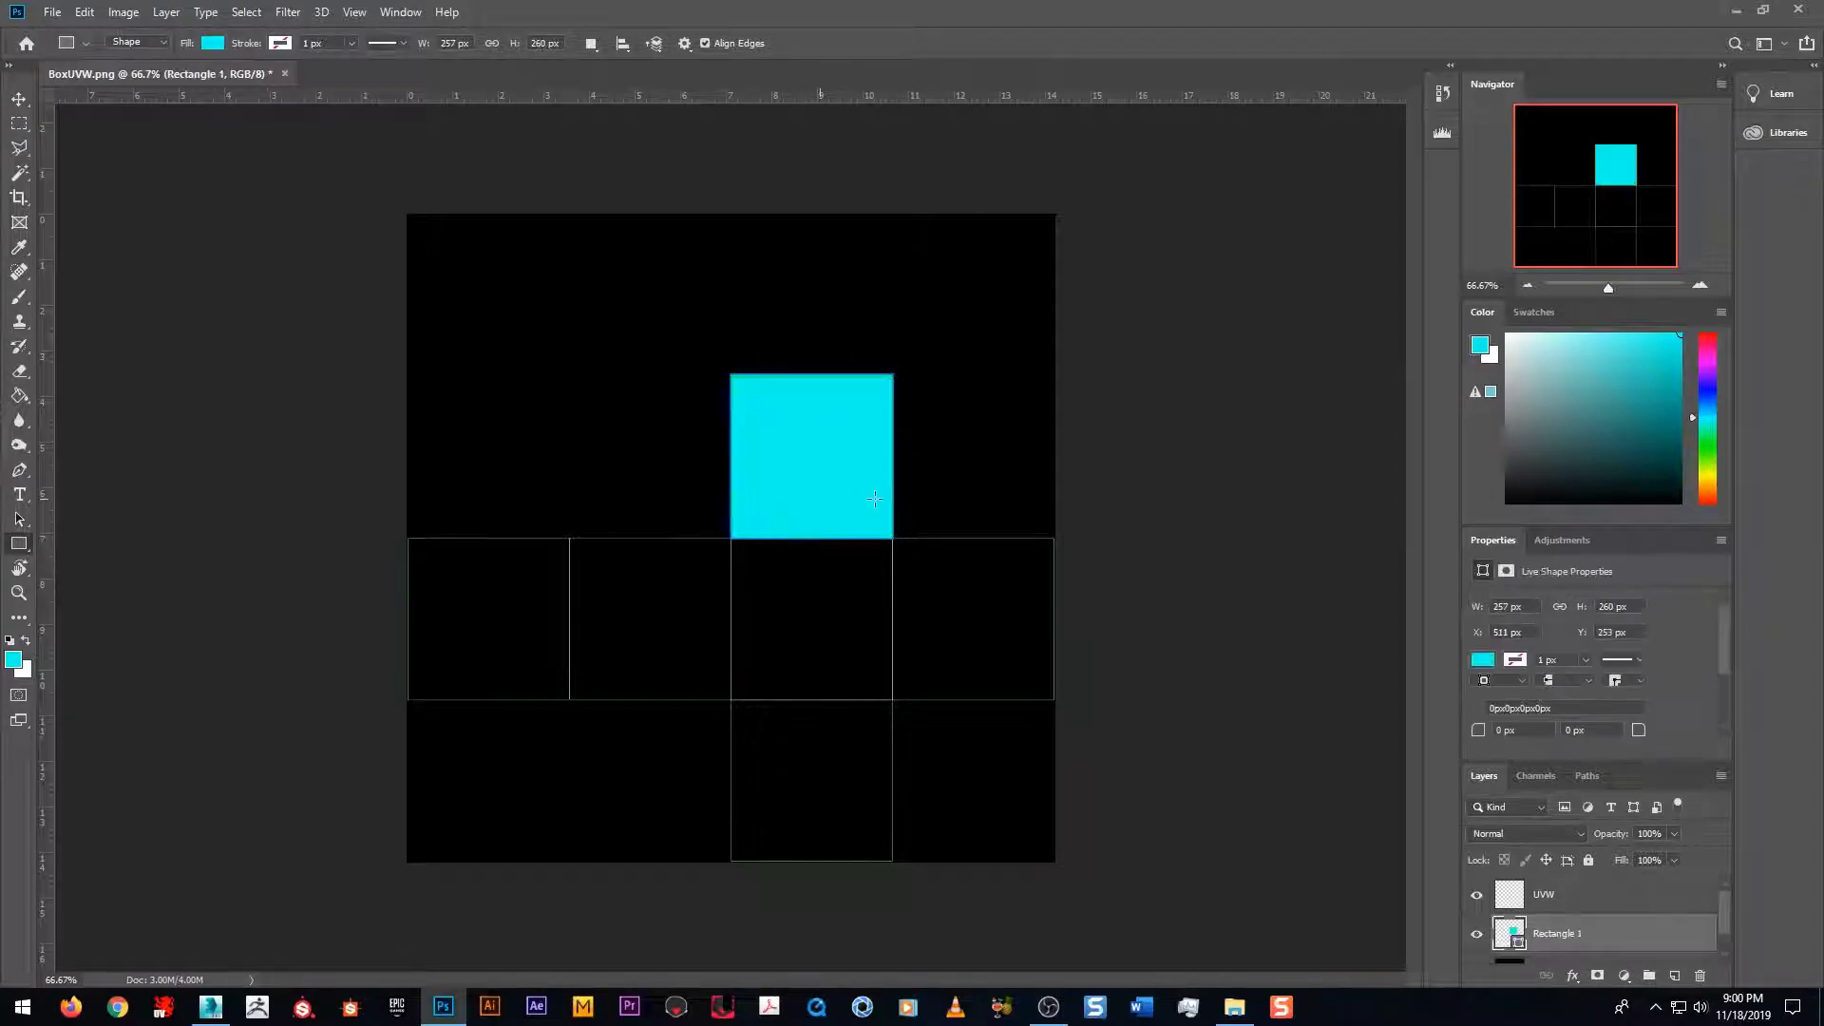
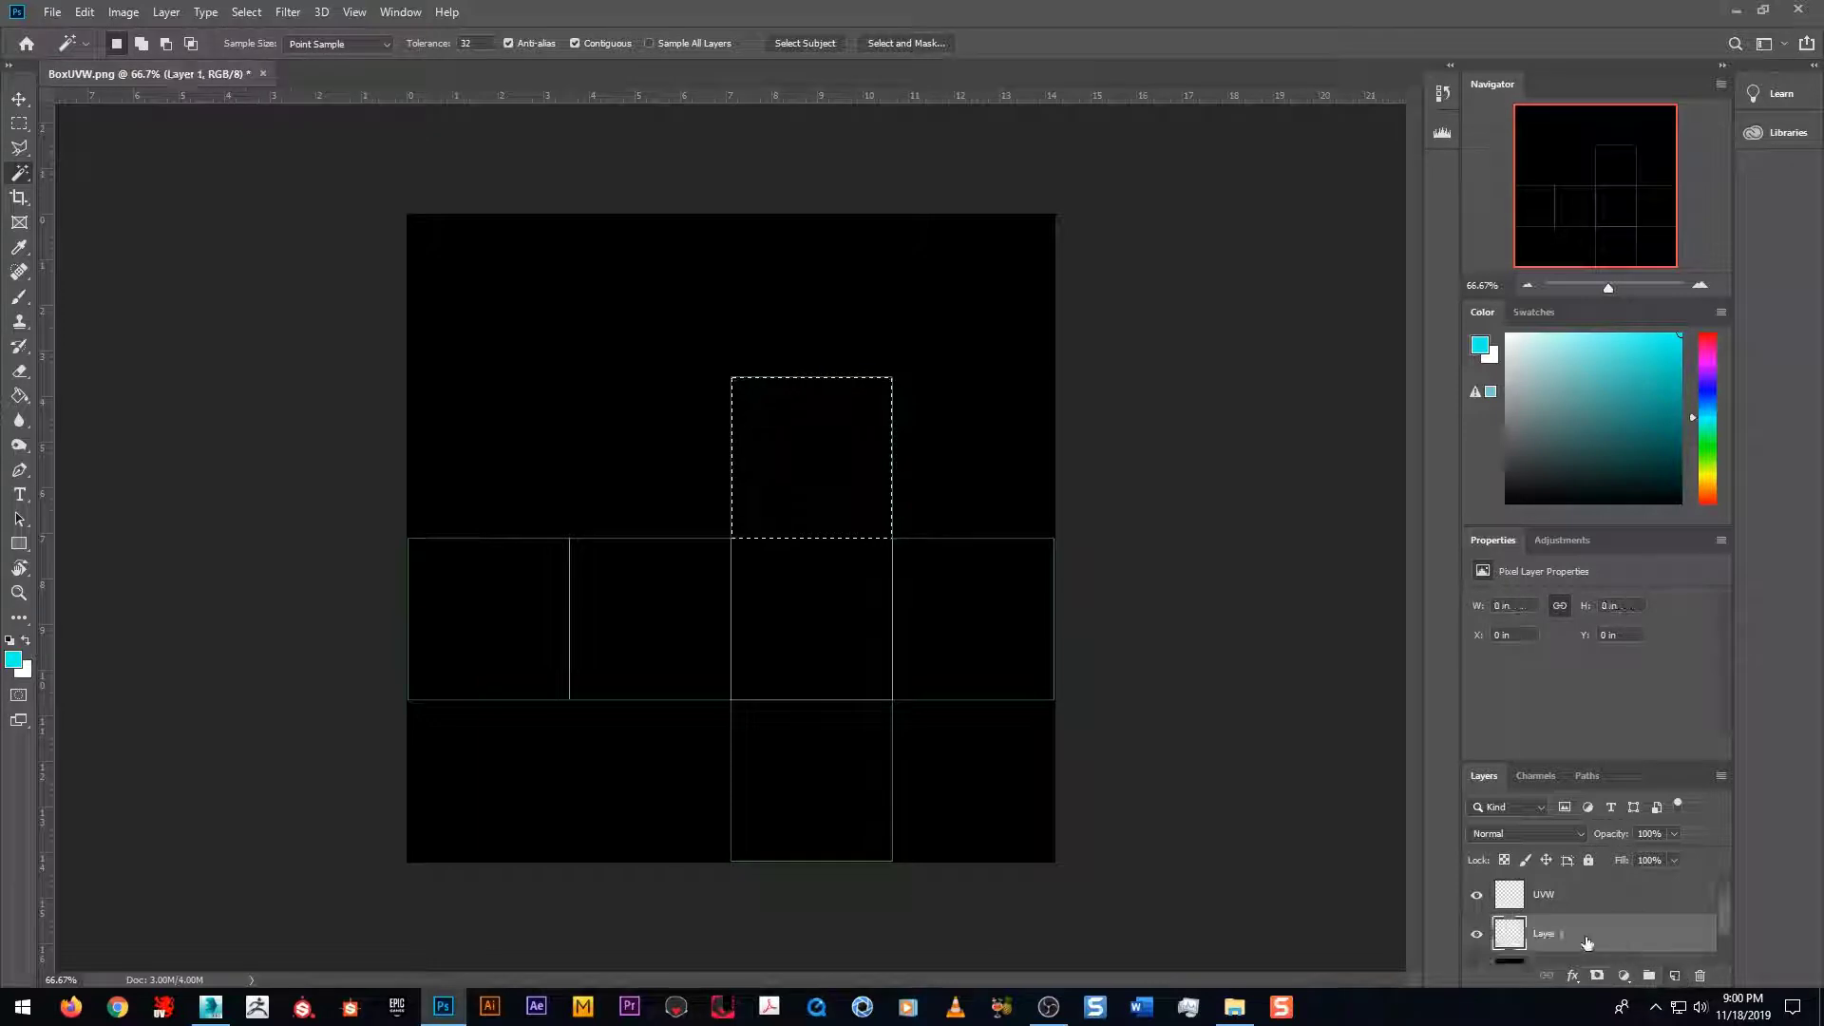
# Step: Rename the new layer above BG to Base and fill the selected top square of the cross with cyan
pyautogui.doubleClick(1549, 934)
pyautogui.write('Base')
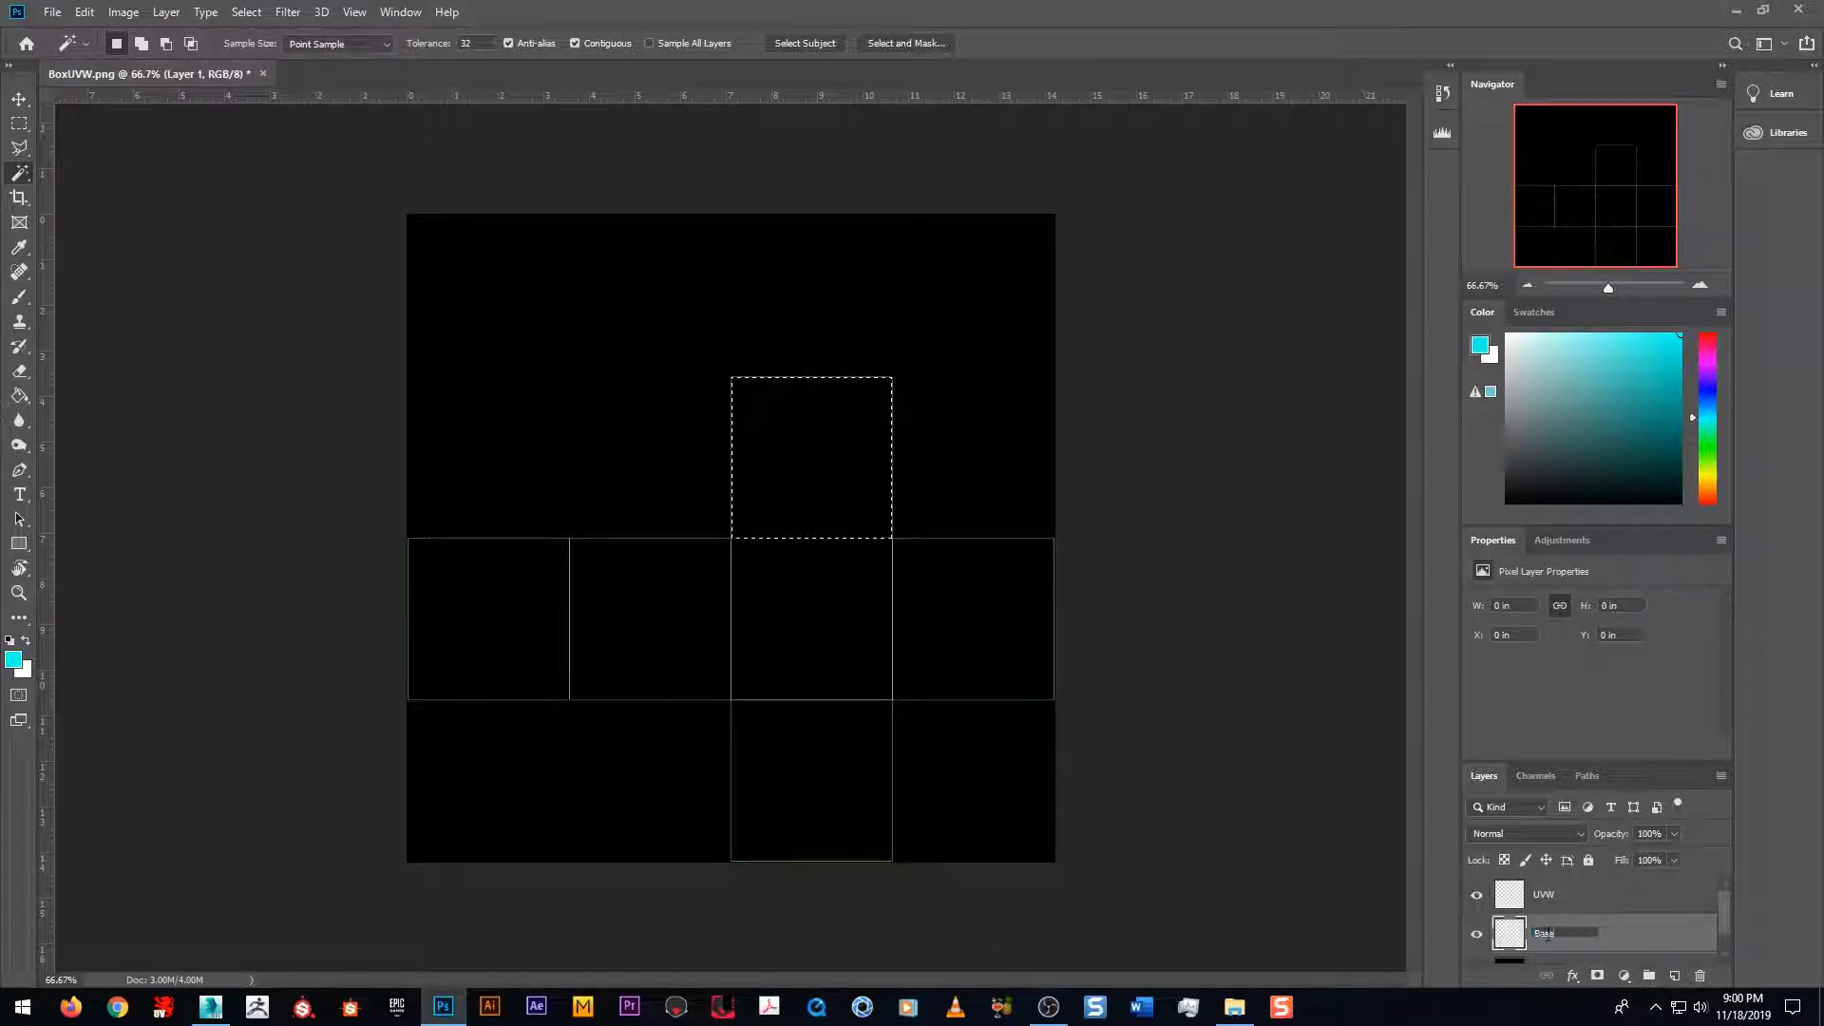
pyautogui.press('Return')
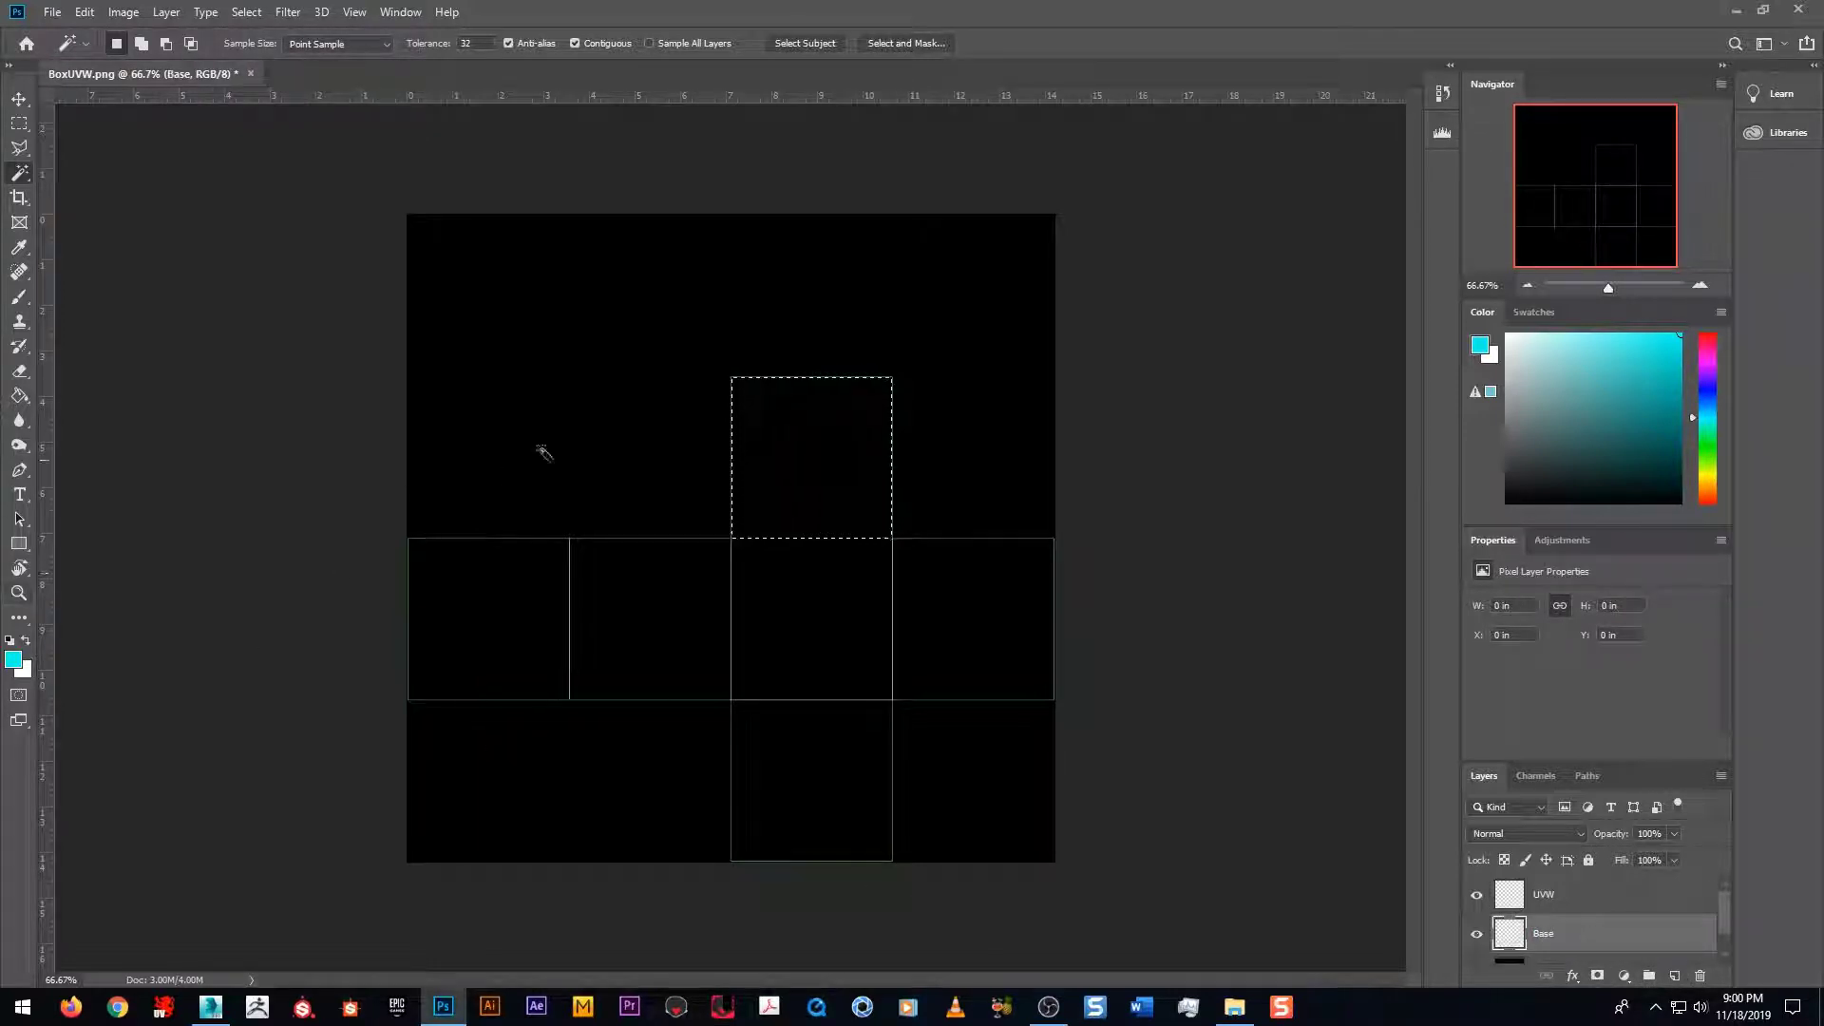
pyautogui.press('g')
pyautogui.click(830, 456)
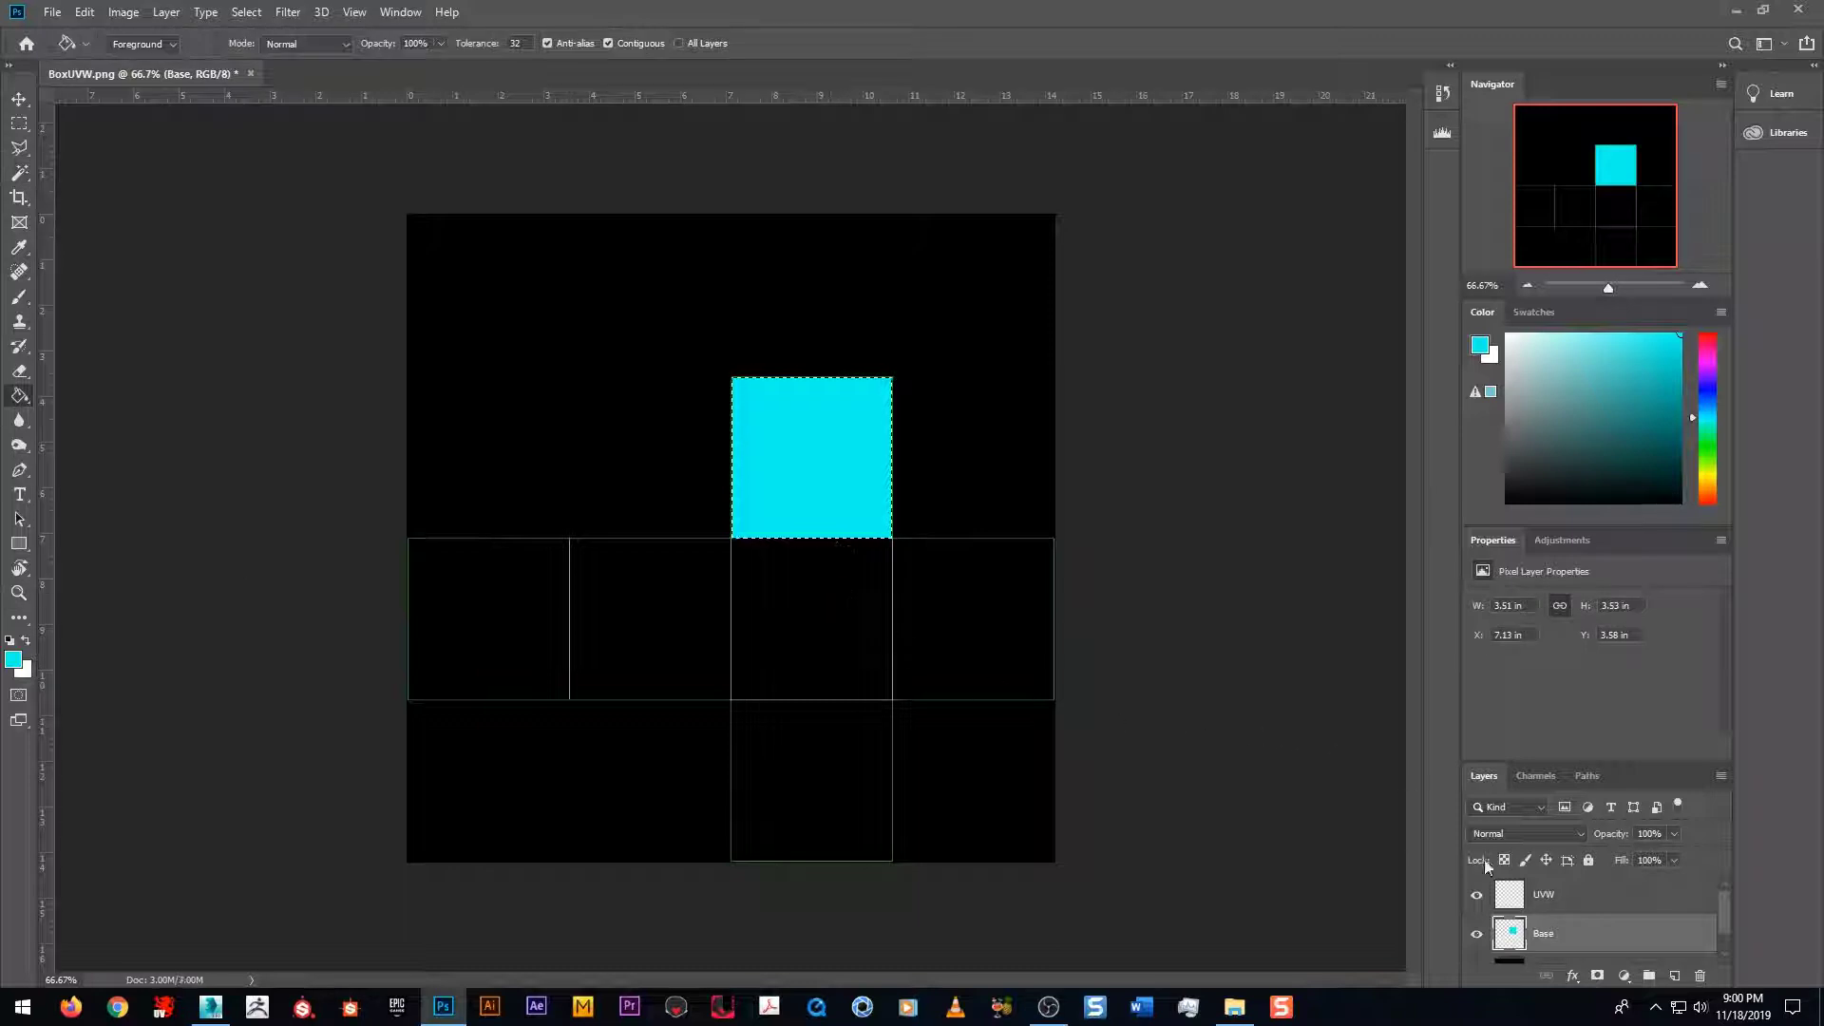
# Step: Select the square below the cyan one from the UVW layer and fill it with green (#3cff00) on the Base layer
pyautogui.press('w')
pyautogui.hotkey('alt', ']')
pyautogui.click(841, 665)
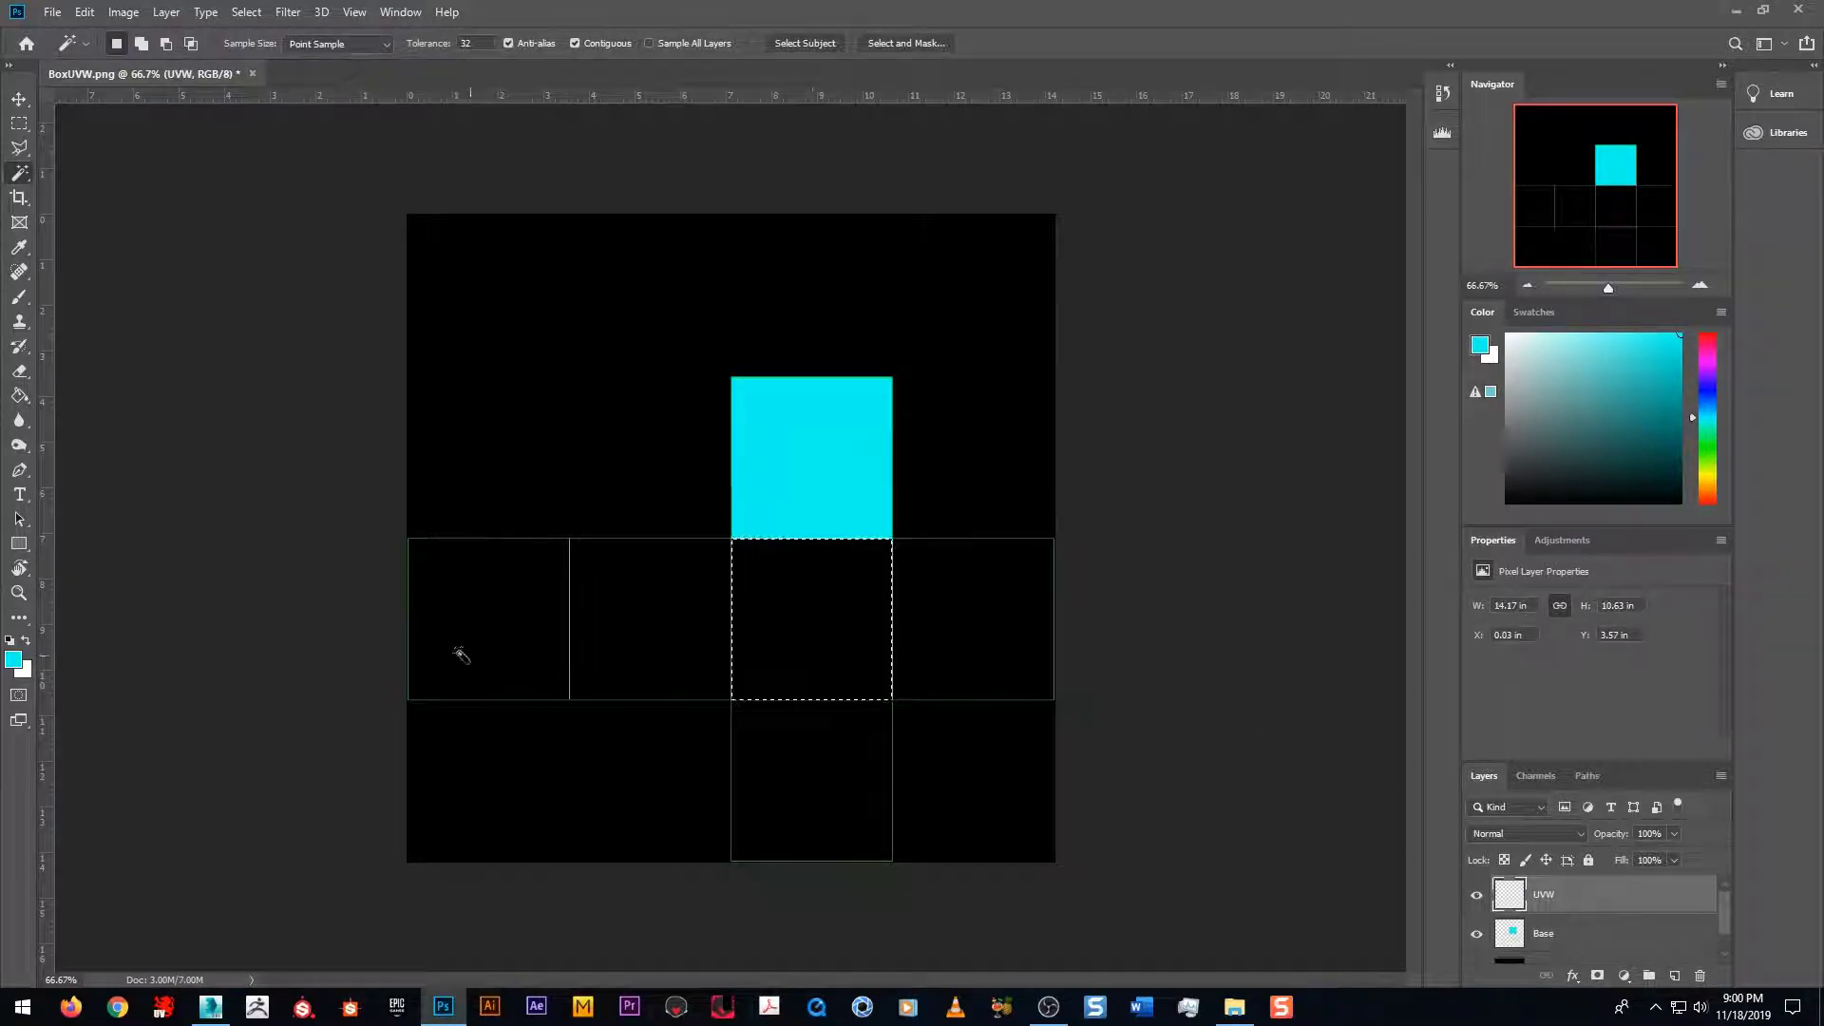
pyautogui.click(14, 660)
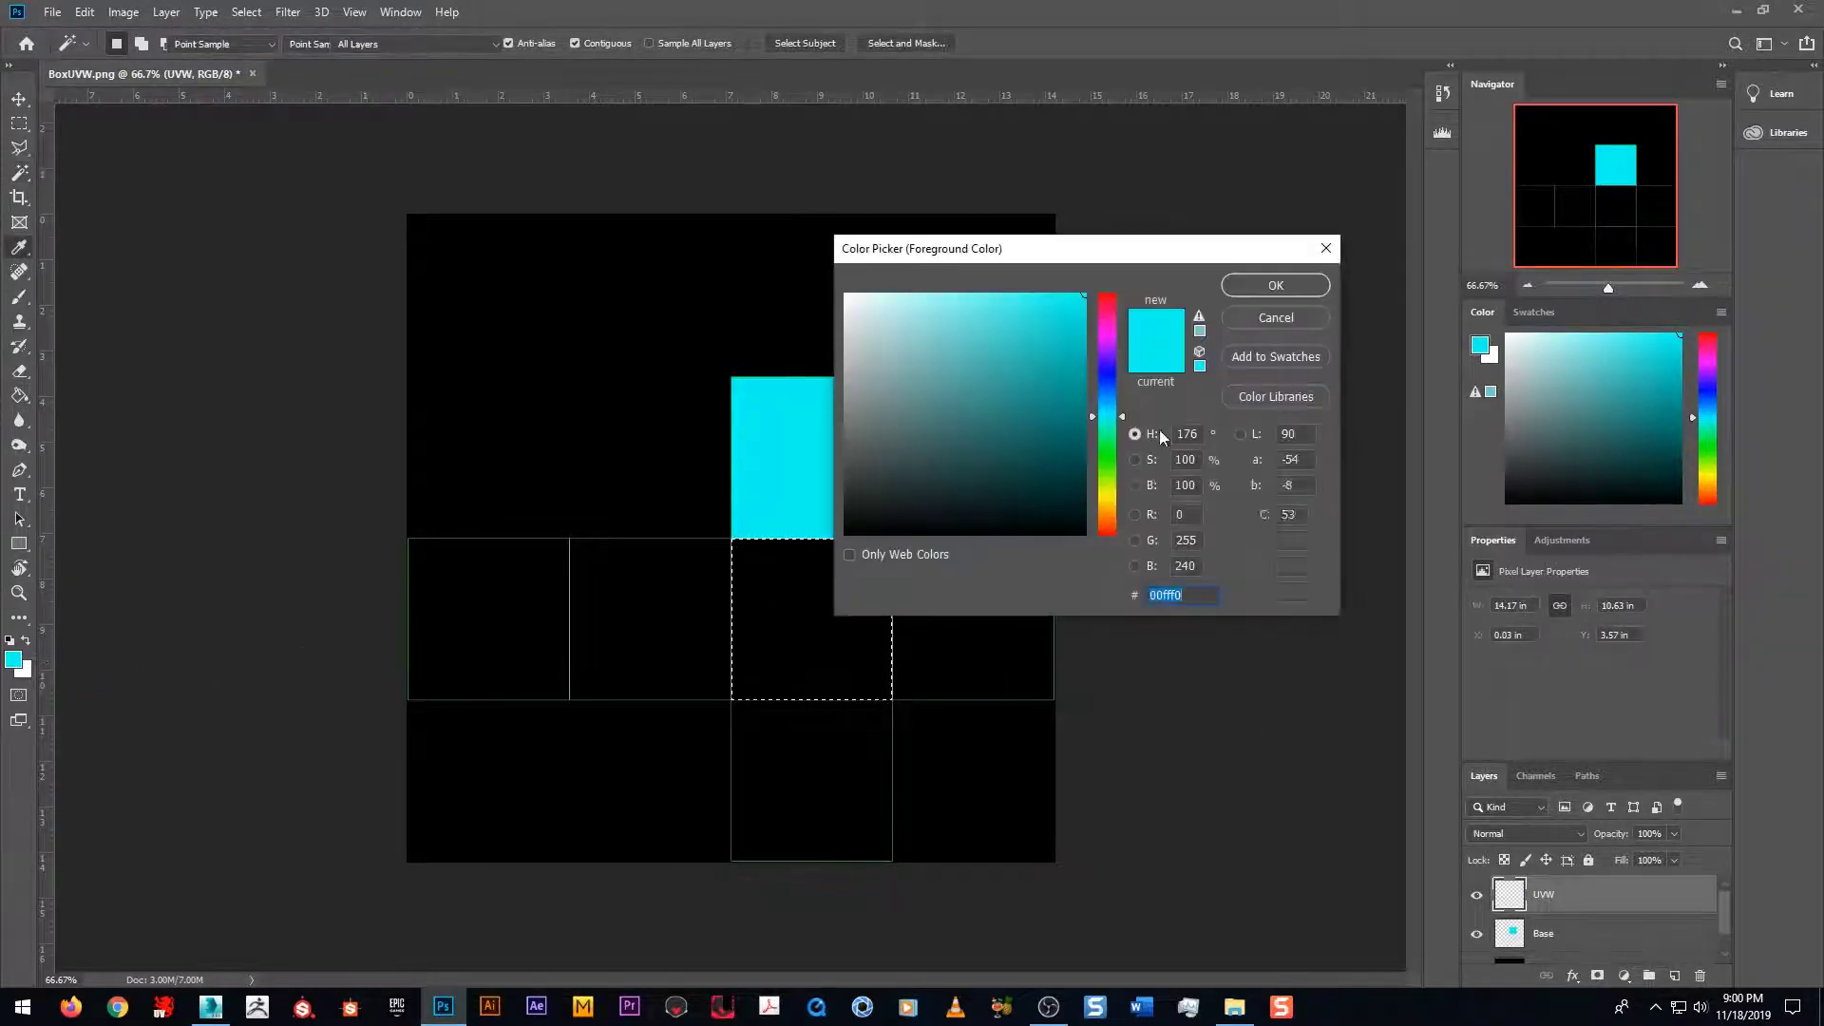
pyautogui.moveTo(1102, 399)
pyautogui.mouseDown()
pyautogui.moveTo(1102, 354)
pyautogui.moveTo(1107, 447)
pyautogui.mouseUp()
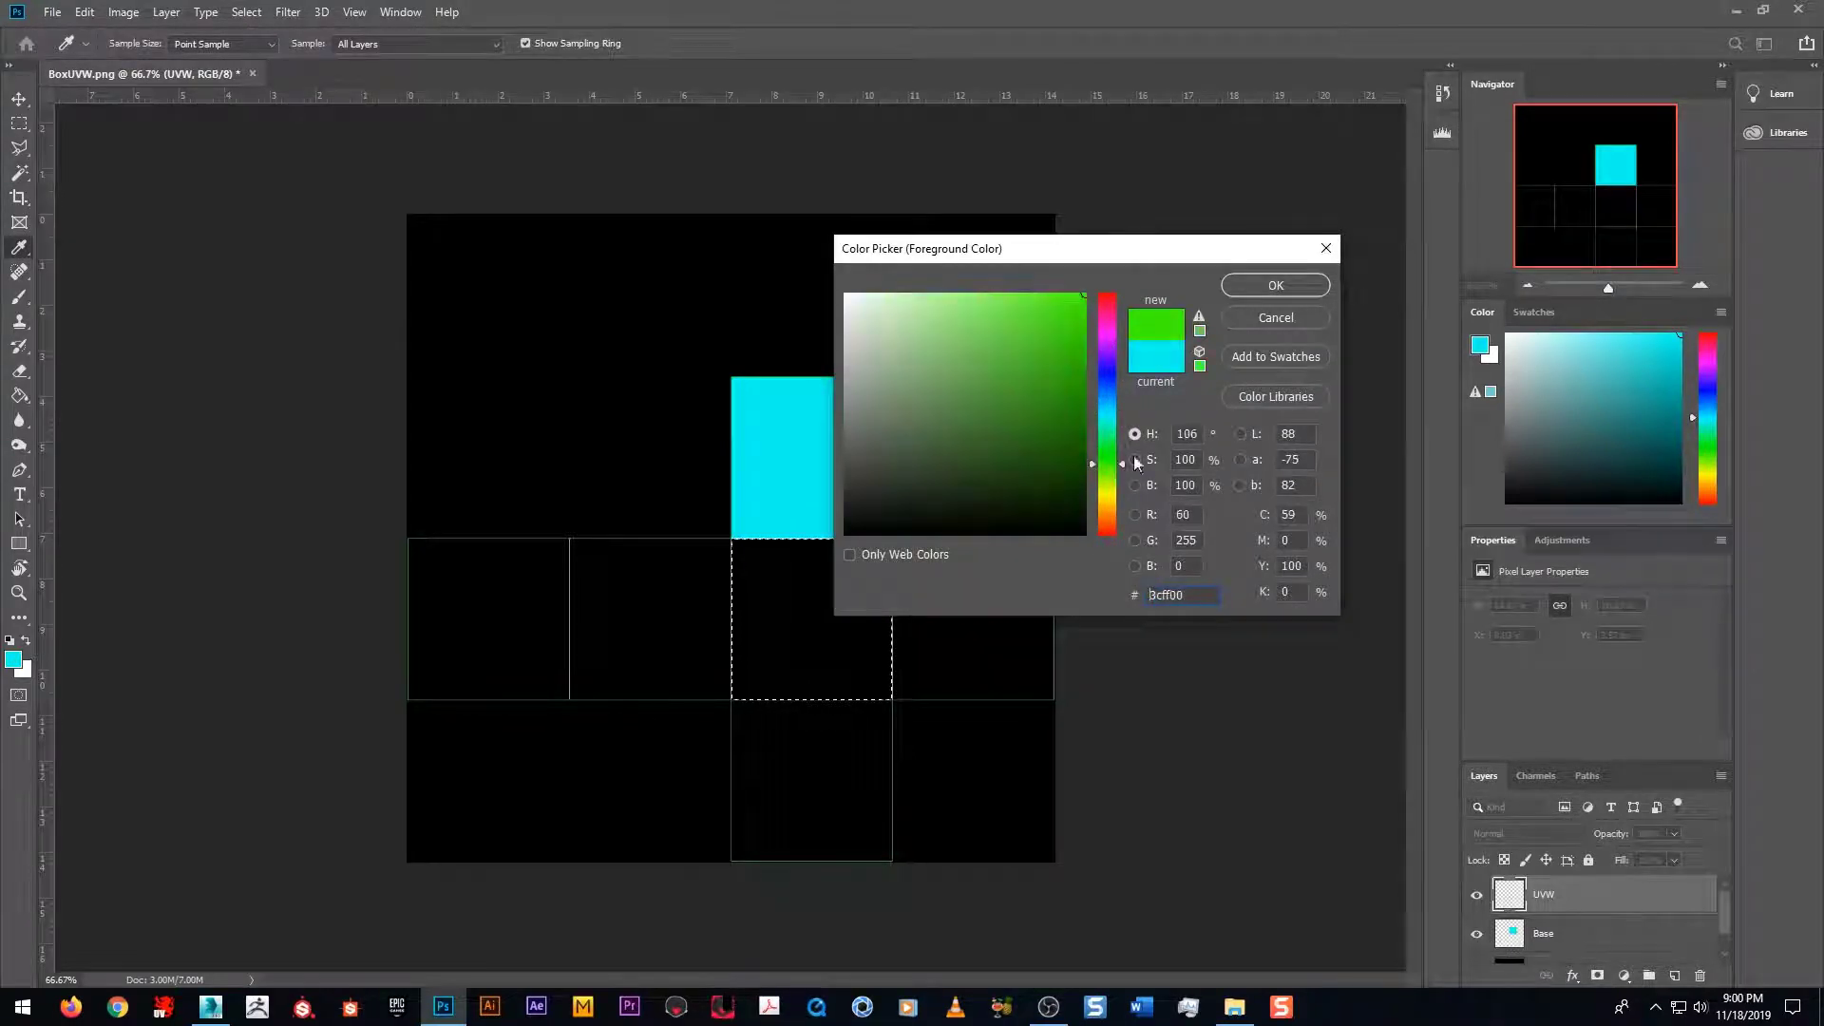
pyautogui.click(1276, 285)
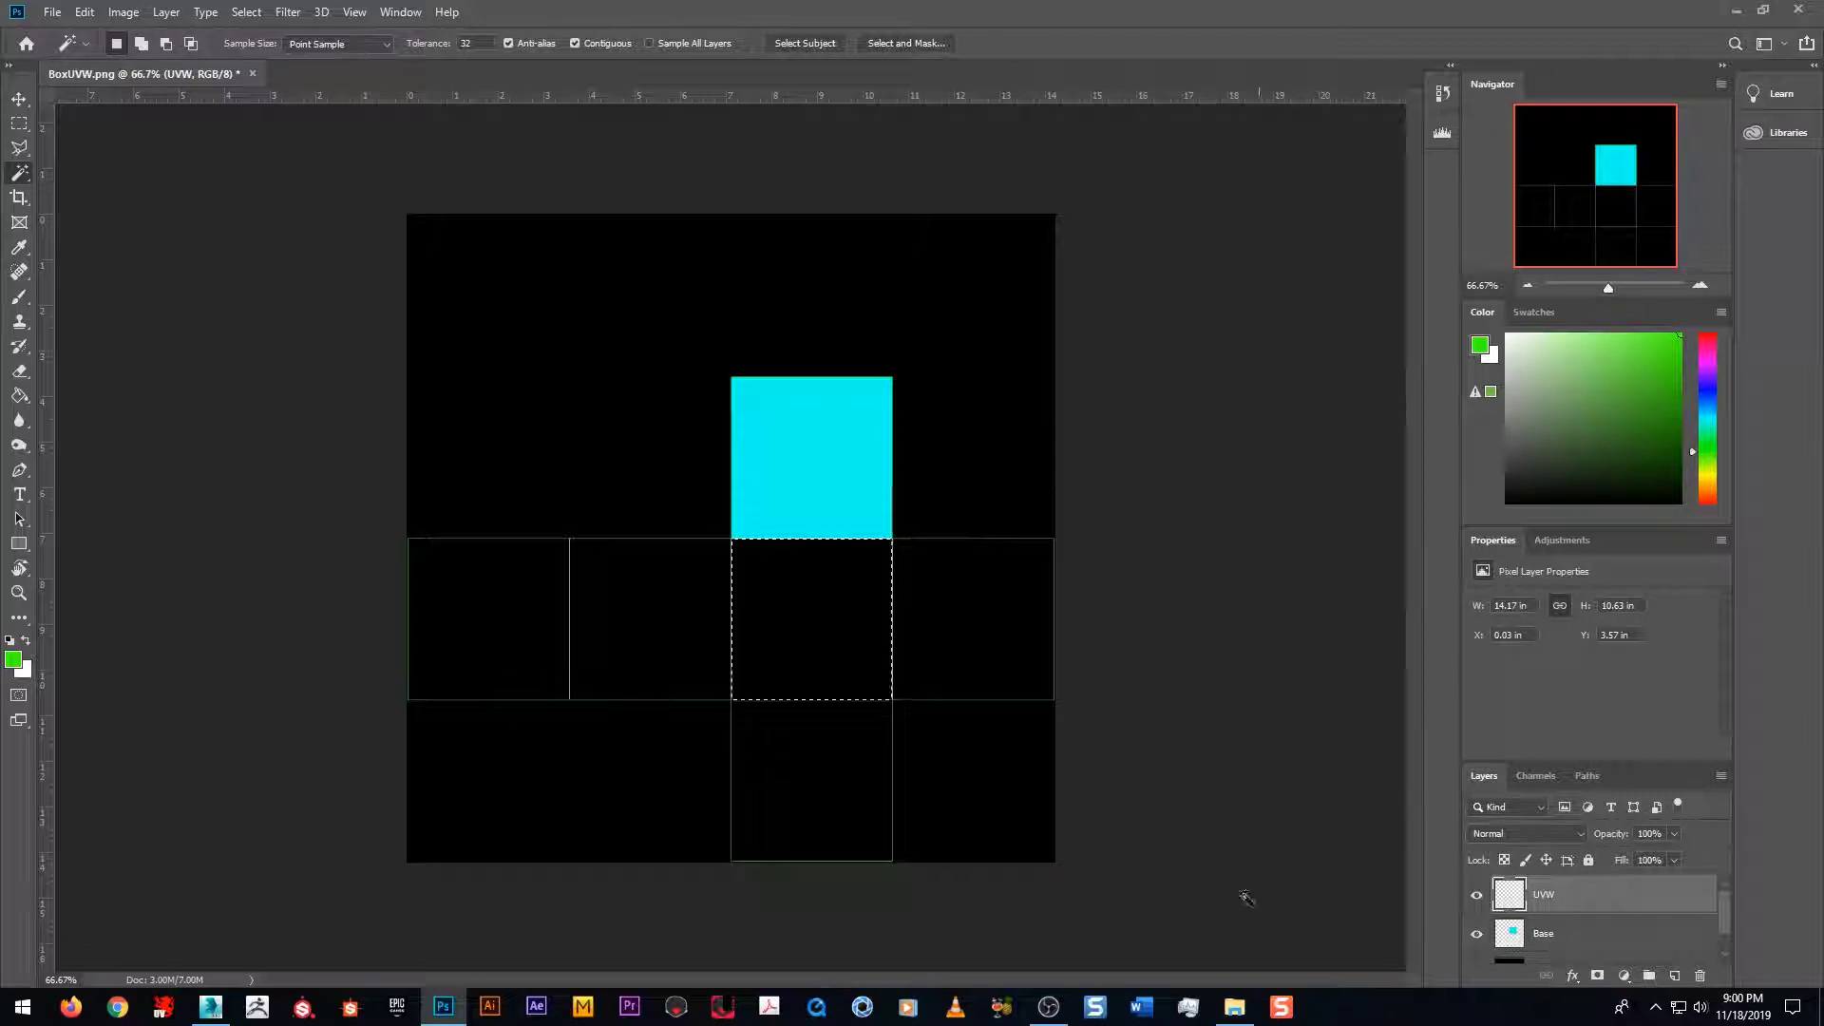
pyautogui.press('g')
pyautogui.click(1543, 933)
pyautogui.click(833, 668)
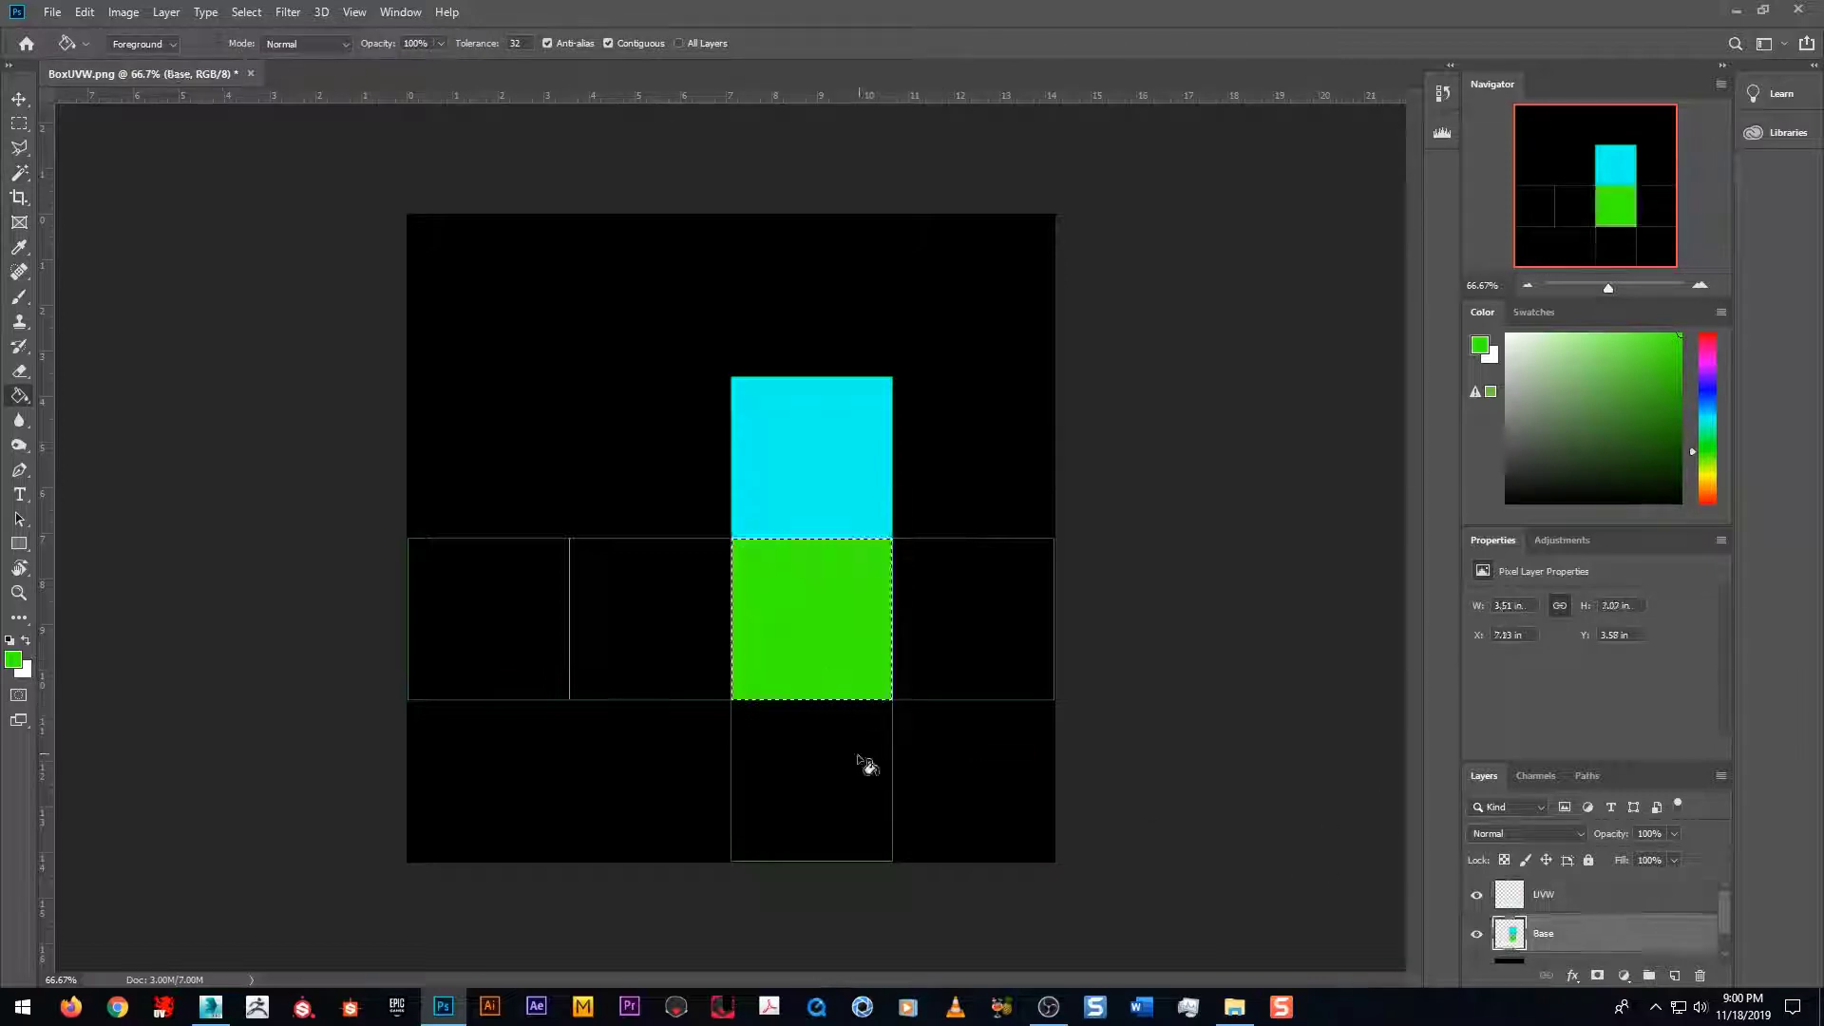
# Step: Select the square to the right of the green one from the UVW layer and fill it with orange (#ffba00) on the Base layer
pyautogui.press('w')
pyautogui.click(959, 599)
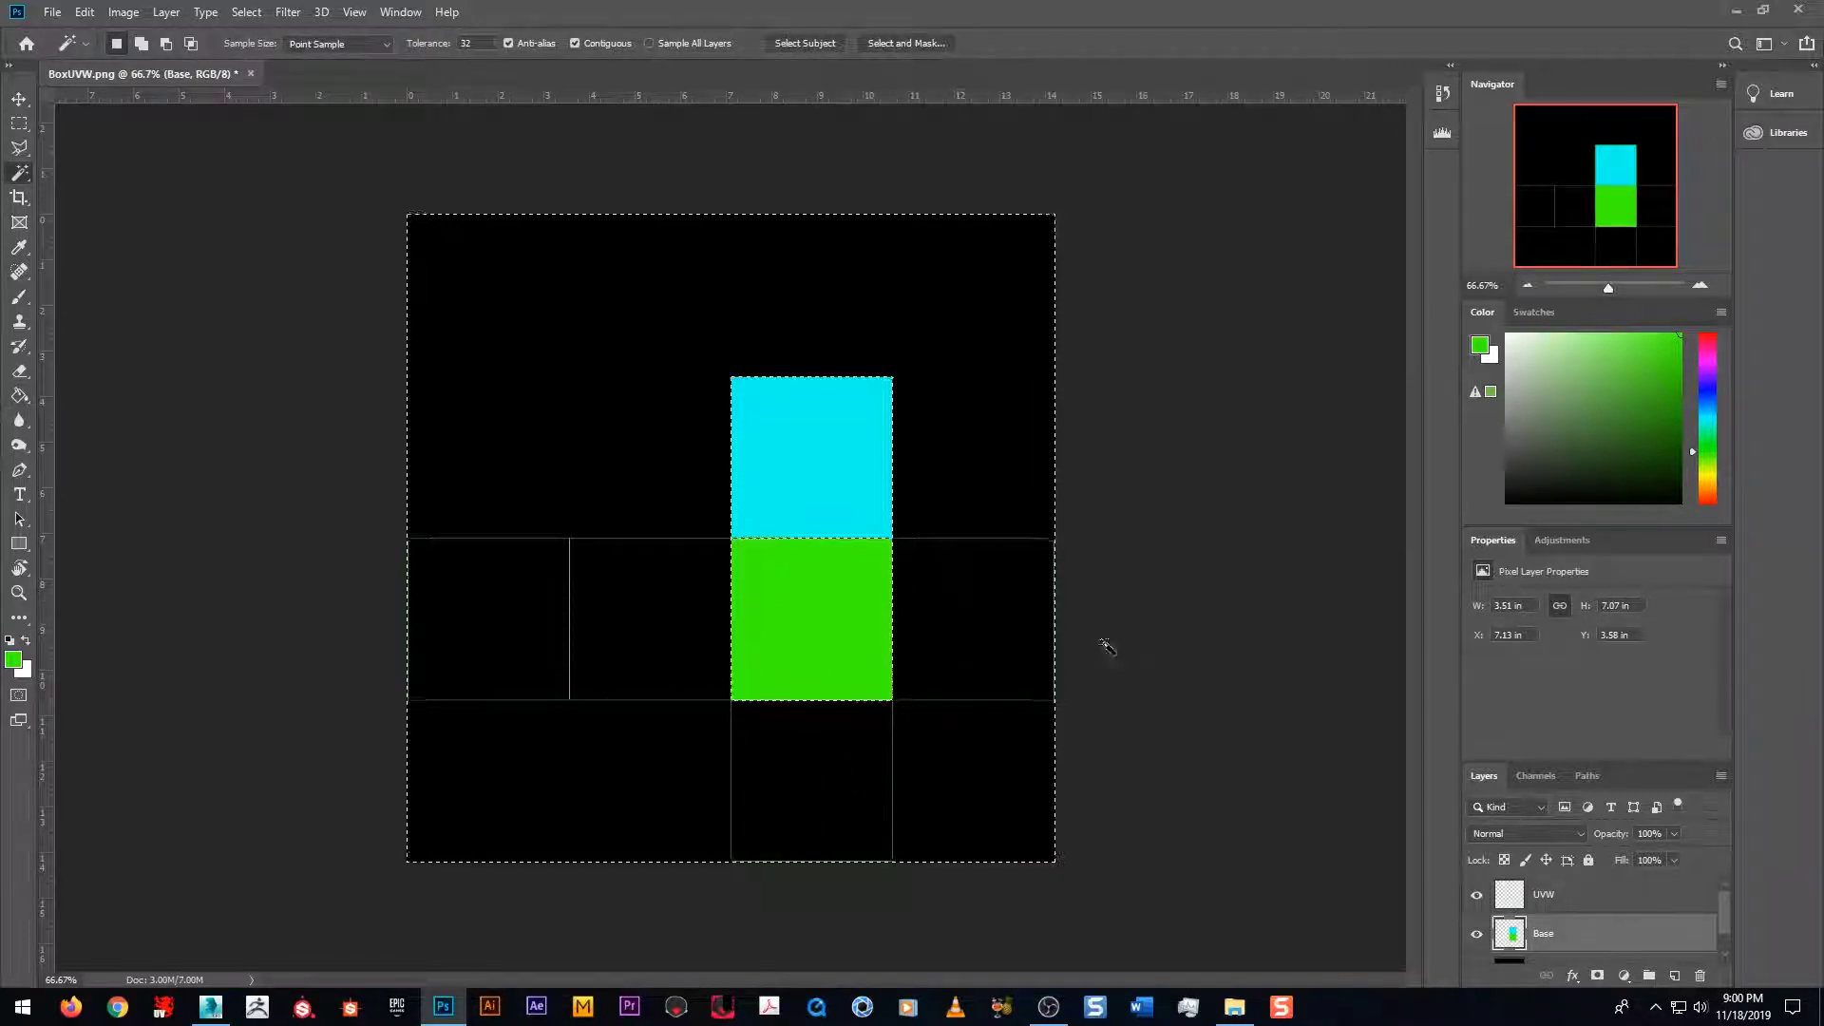
pyautogui.hotkey('ctrl', 'd')
pyautogui.click(1580, 897)
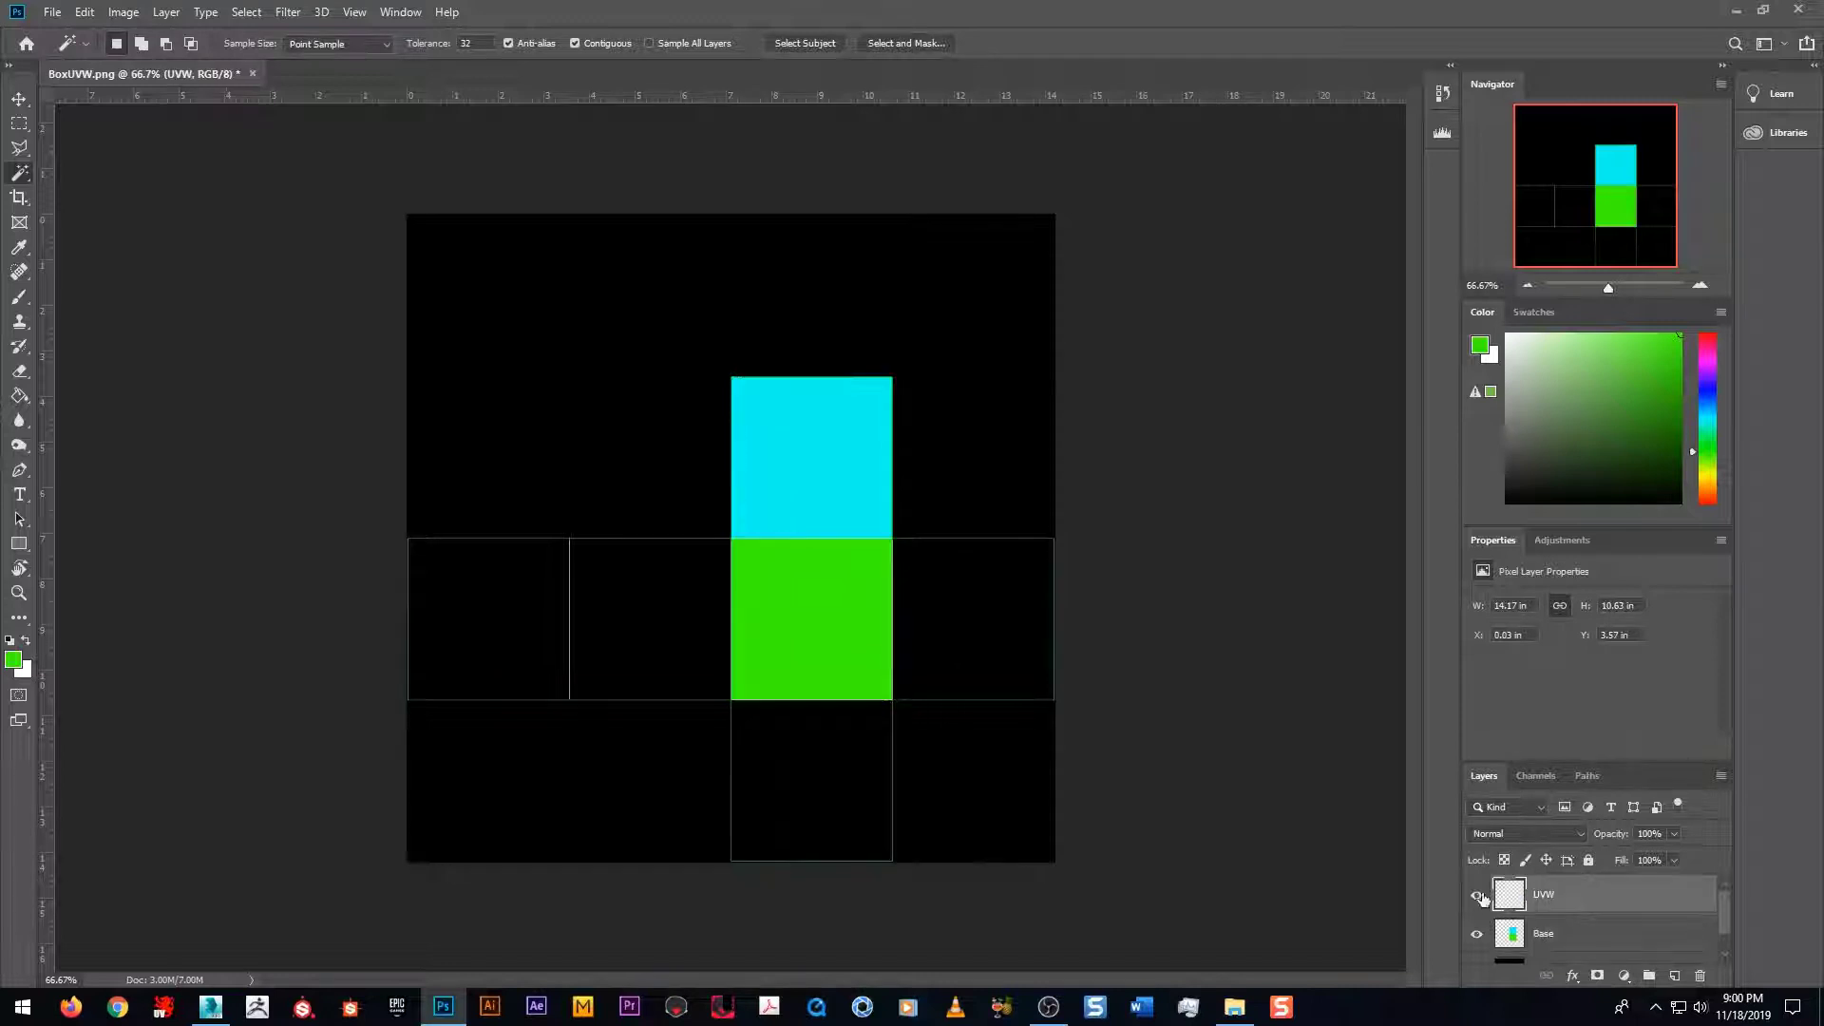
pyautogui.click(991, 688)
pyautogui.press('g')
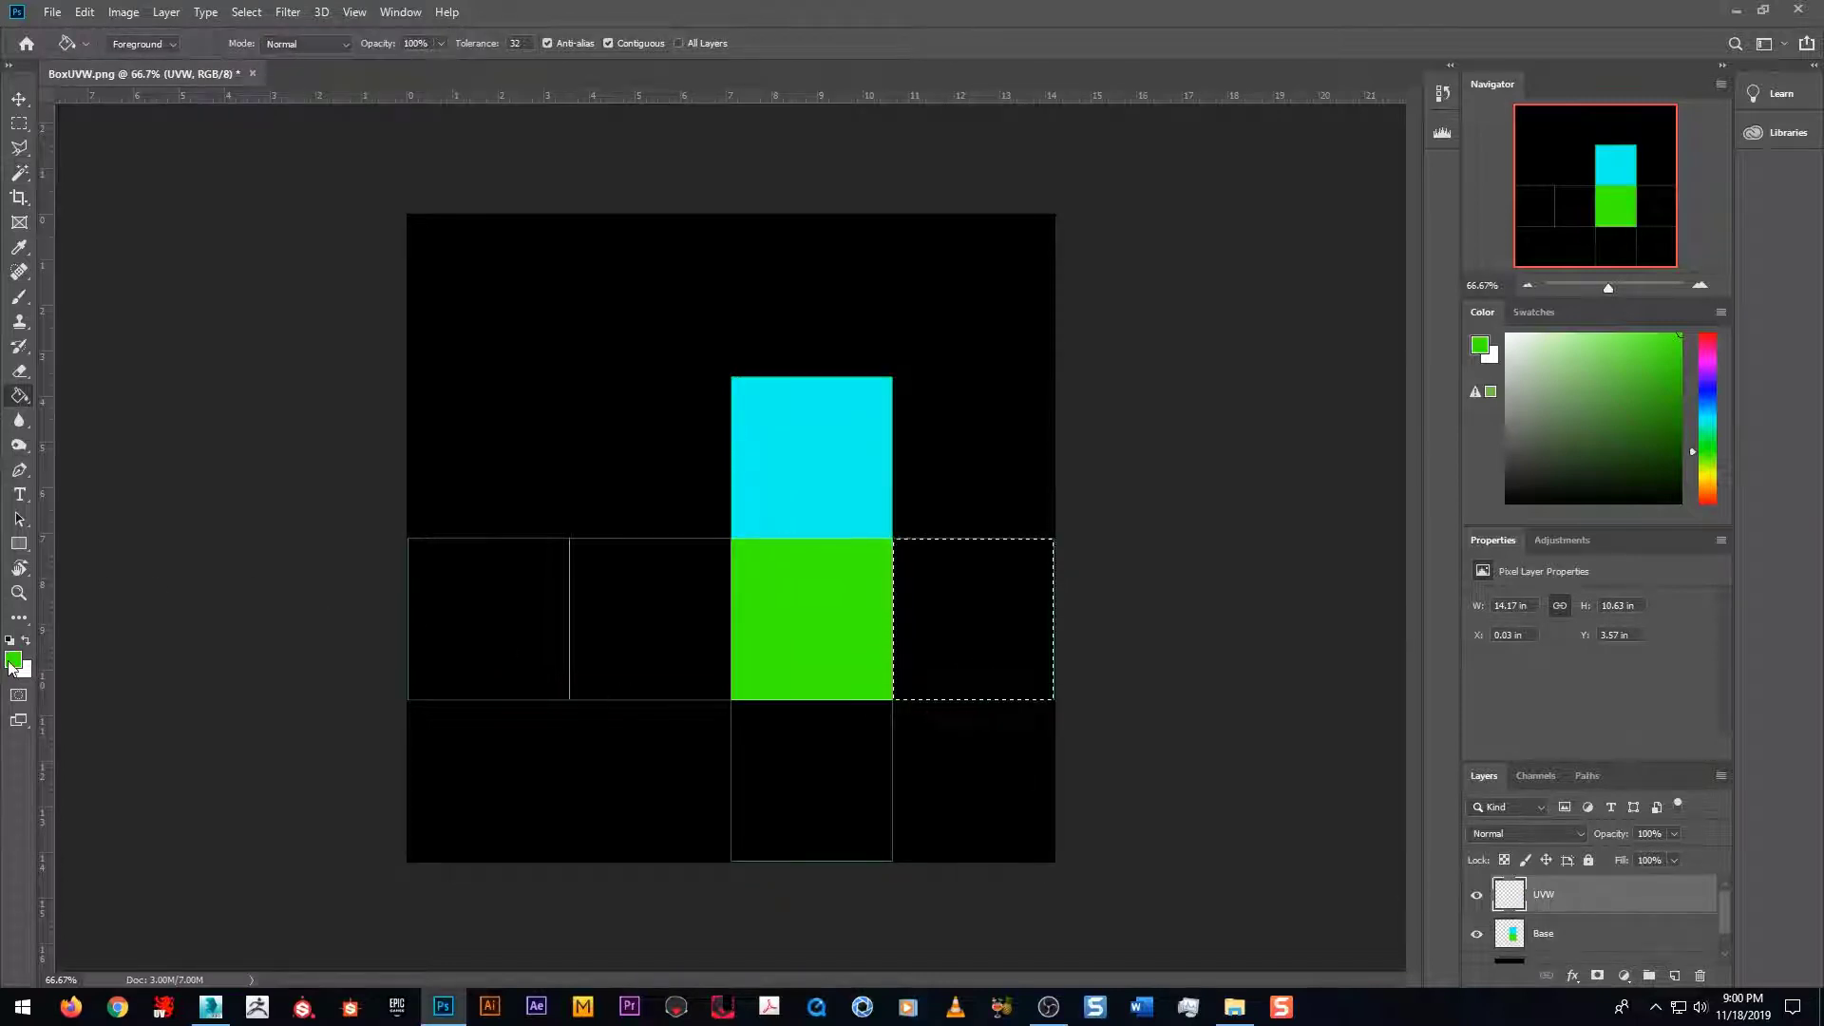
pyautogui.click(12, 661)
pyautogui.click(1110, 513)
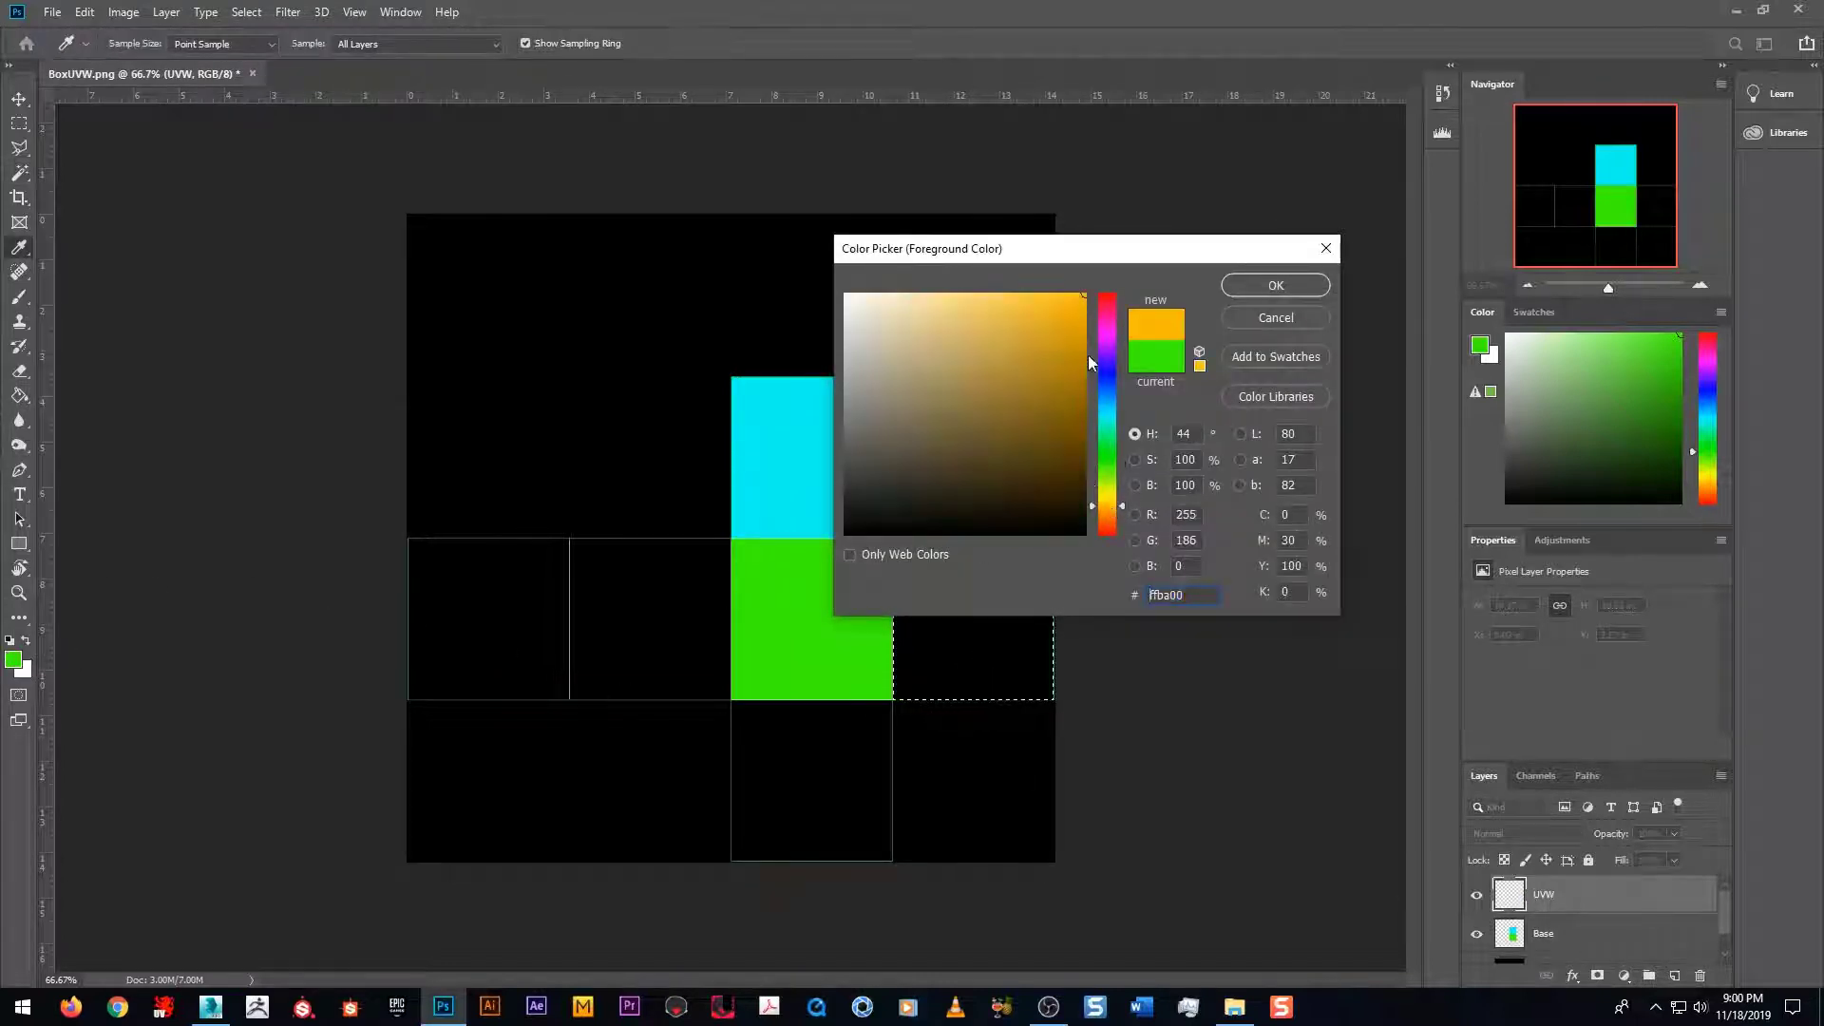
pyautogui.press('Escape')
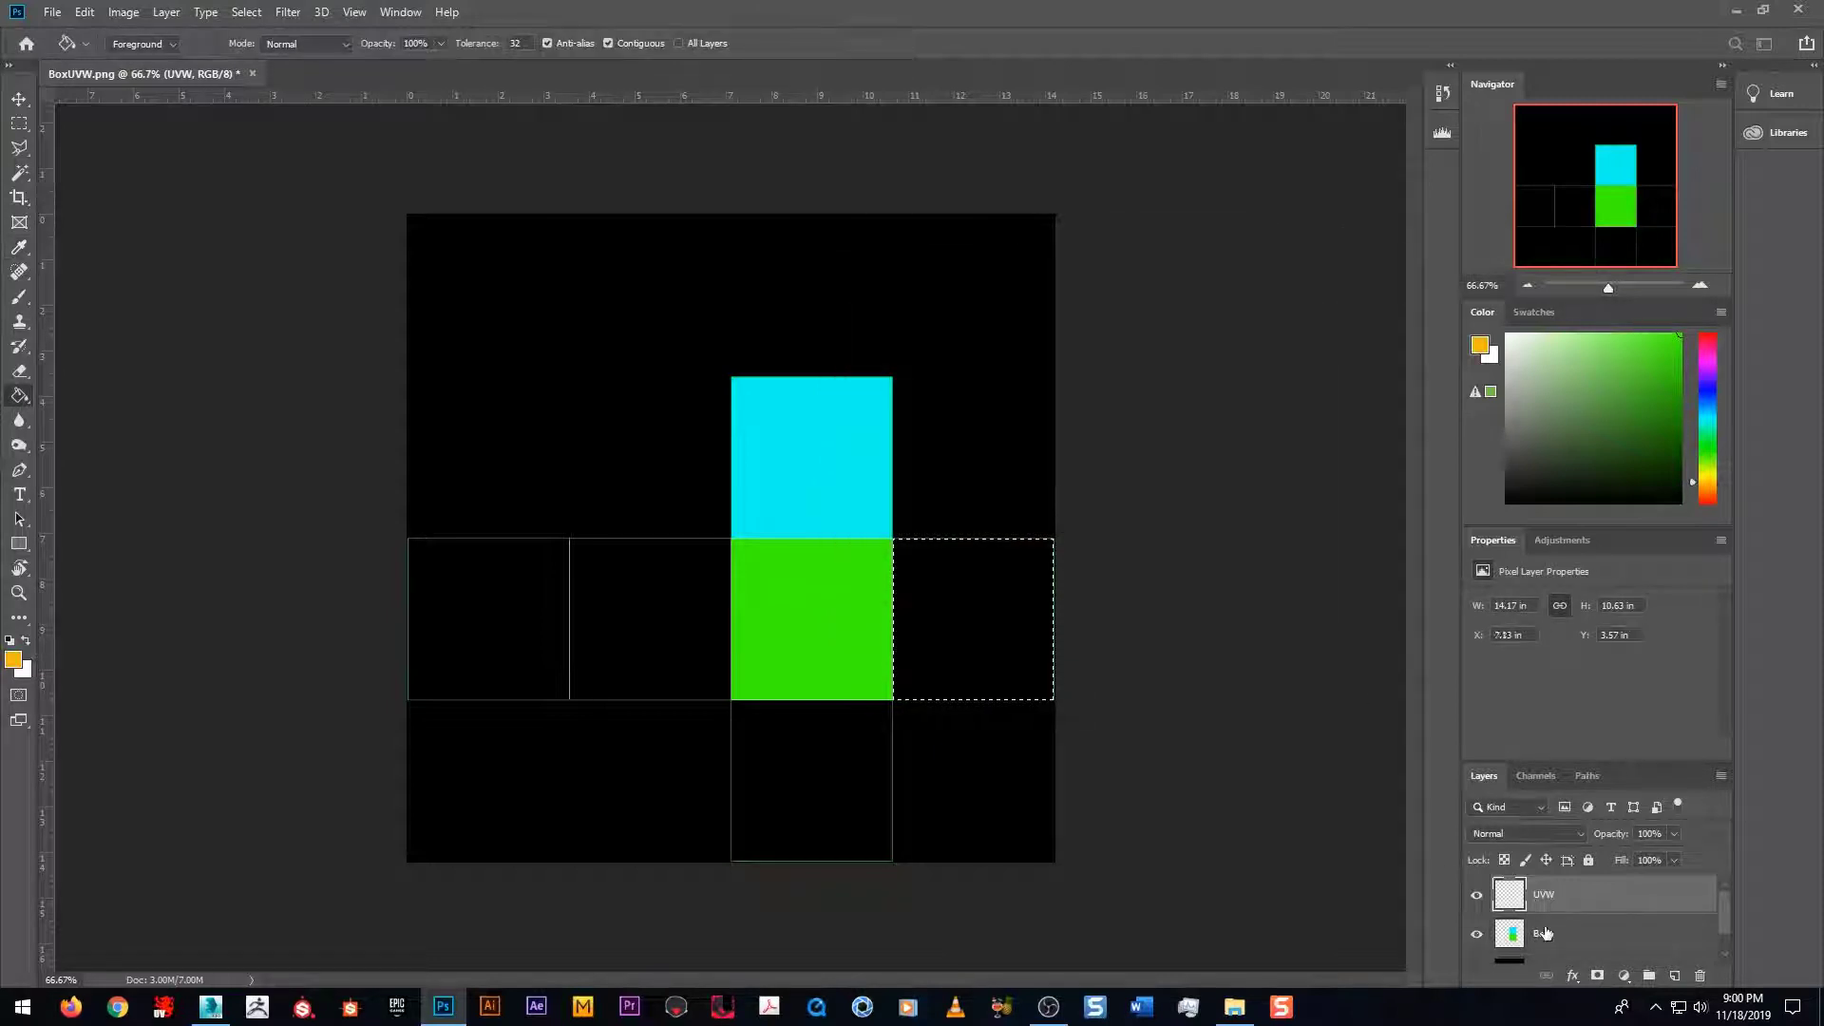
pyautogui.click(1537, 934)
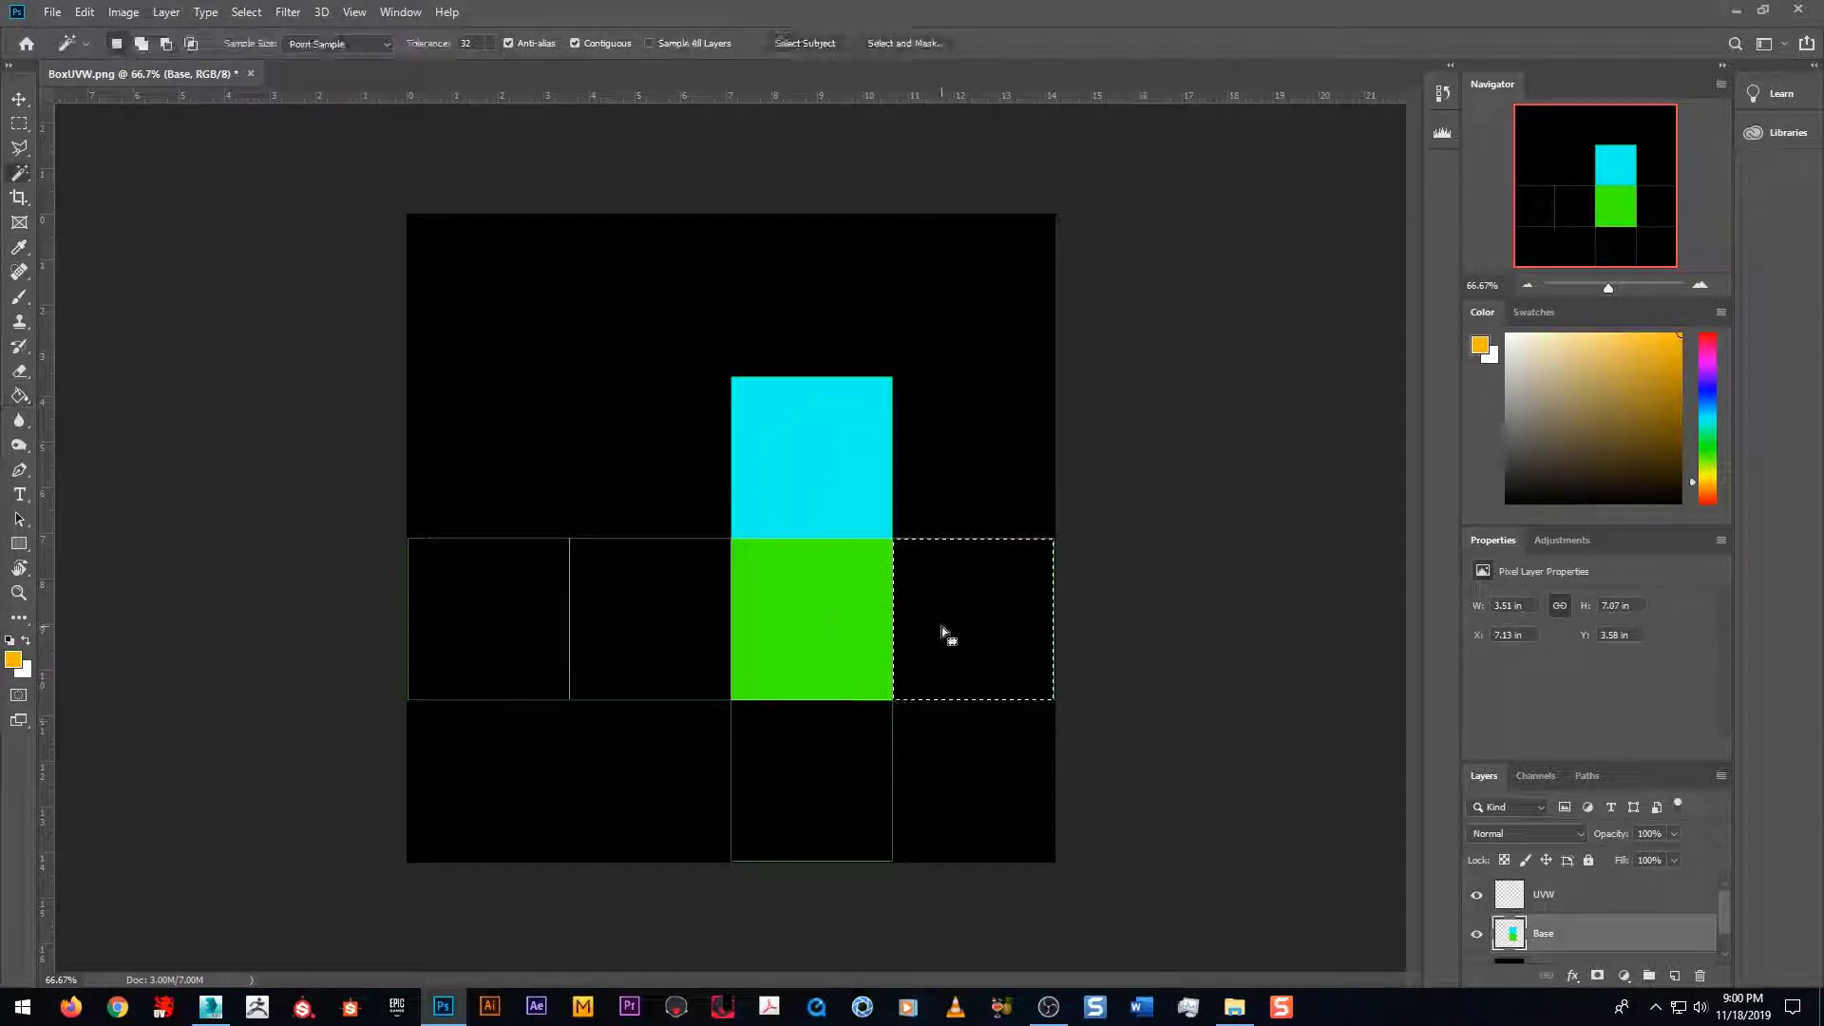
pyautogui.click(970, 638)
pyautogui.hotkey('ctrl', 'd')
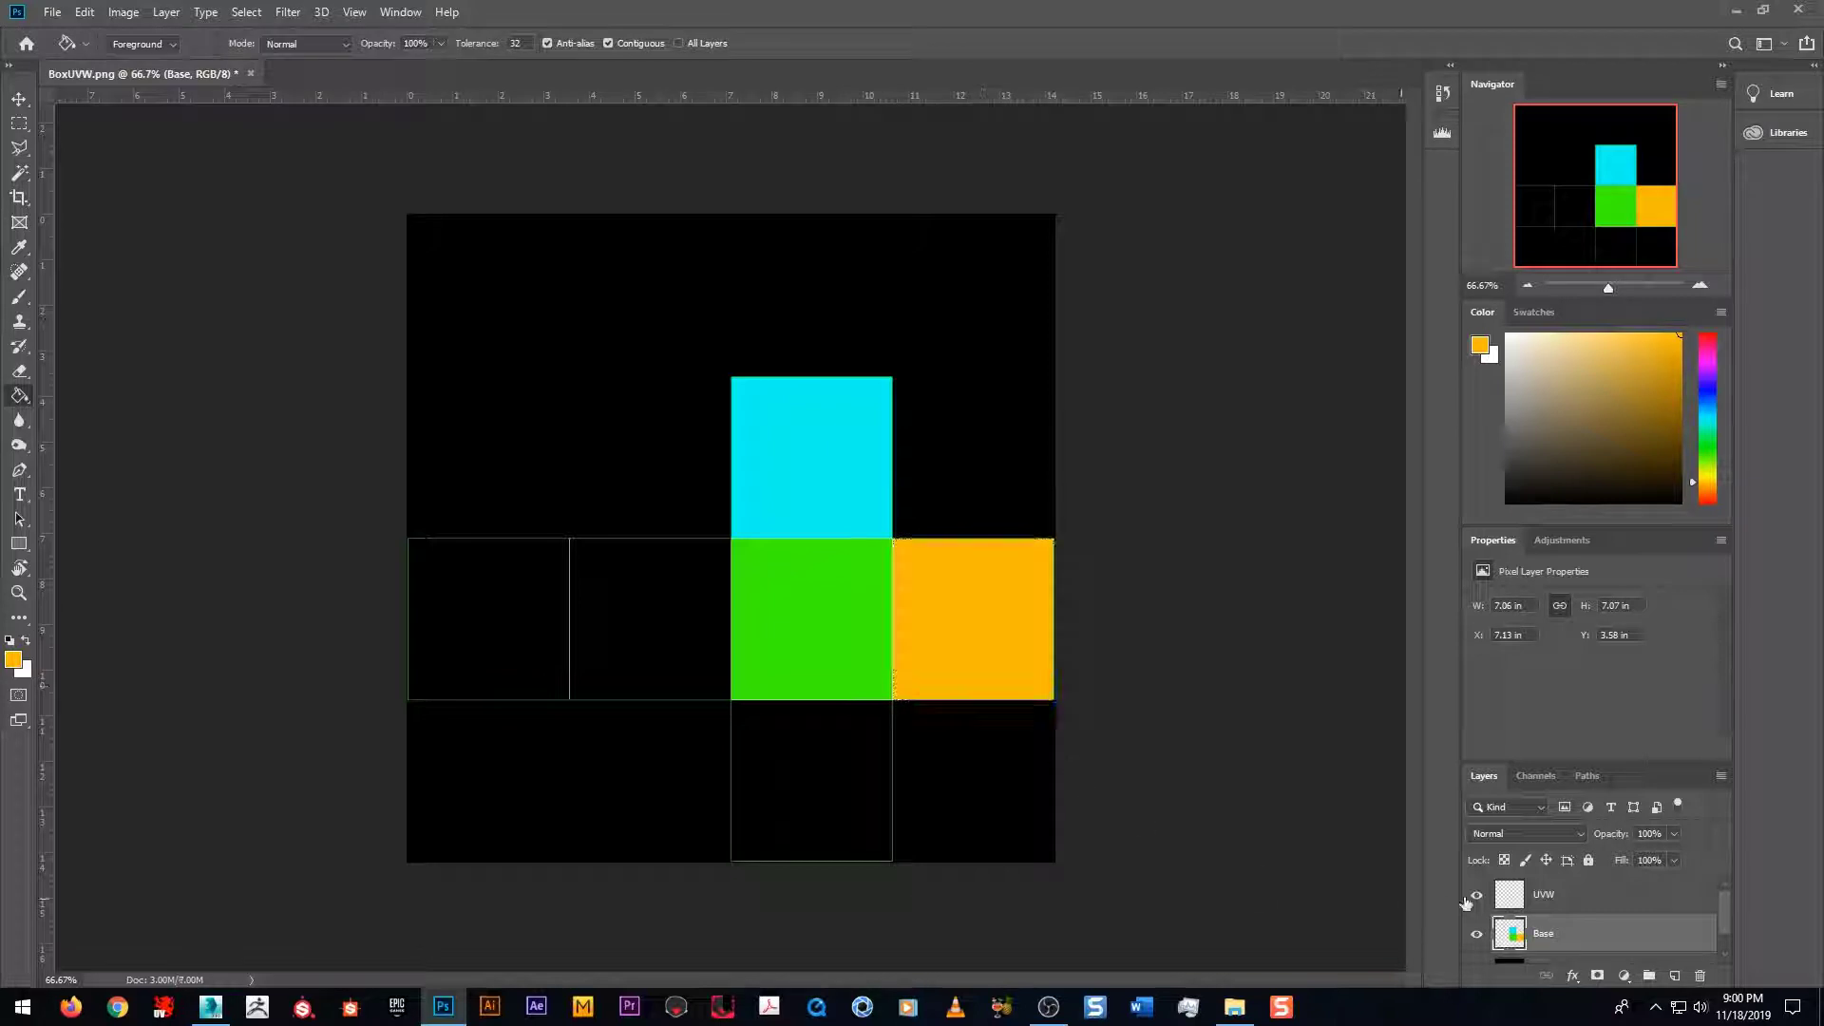
# Step: Select the bottom square of the cross from the UVW layer and fill it with red-orange (#ff4800) on the Base layer
pyautogui.click(1540, 895)
pyautogui.press('w')
pyautogui.click(855, 812)
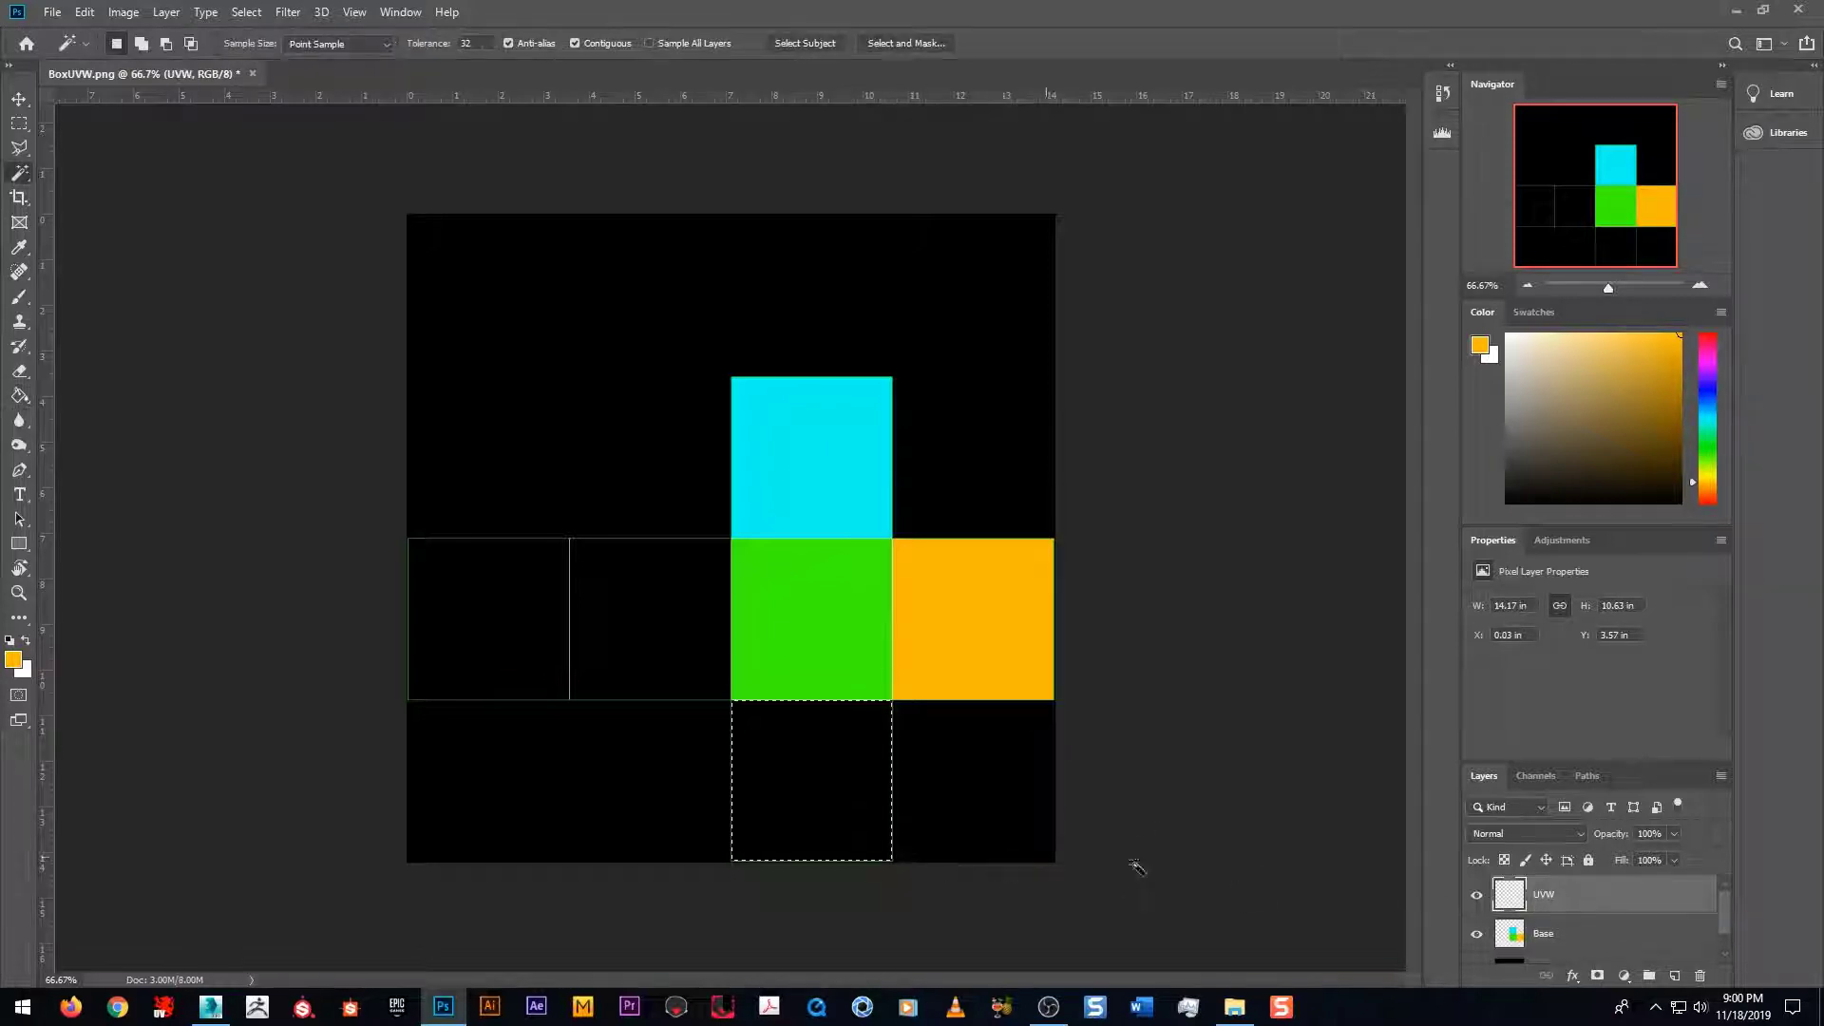
pyautogui.click(1549, 934)
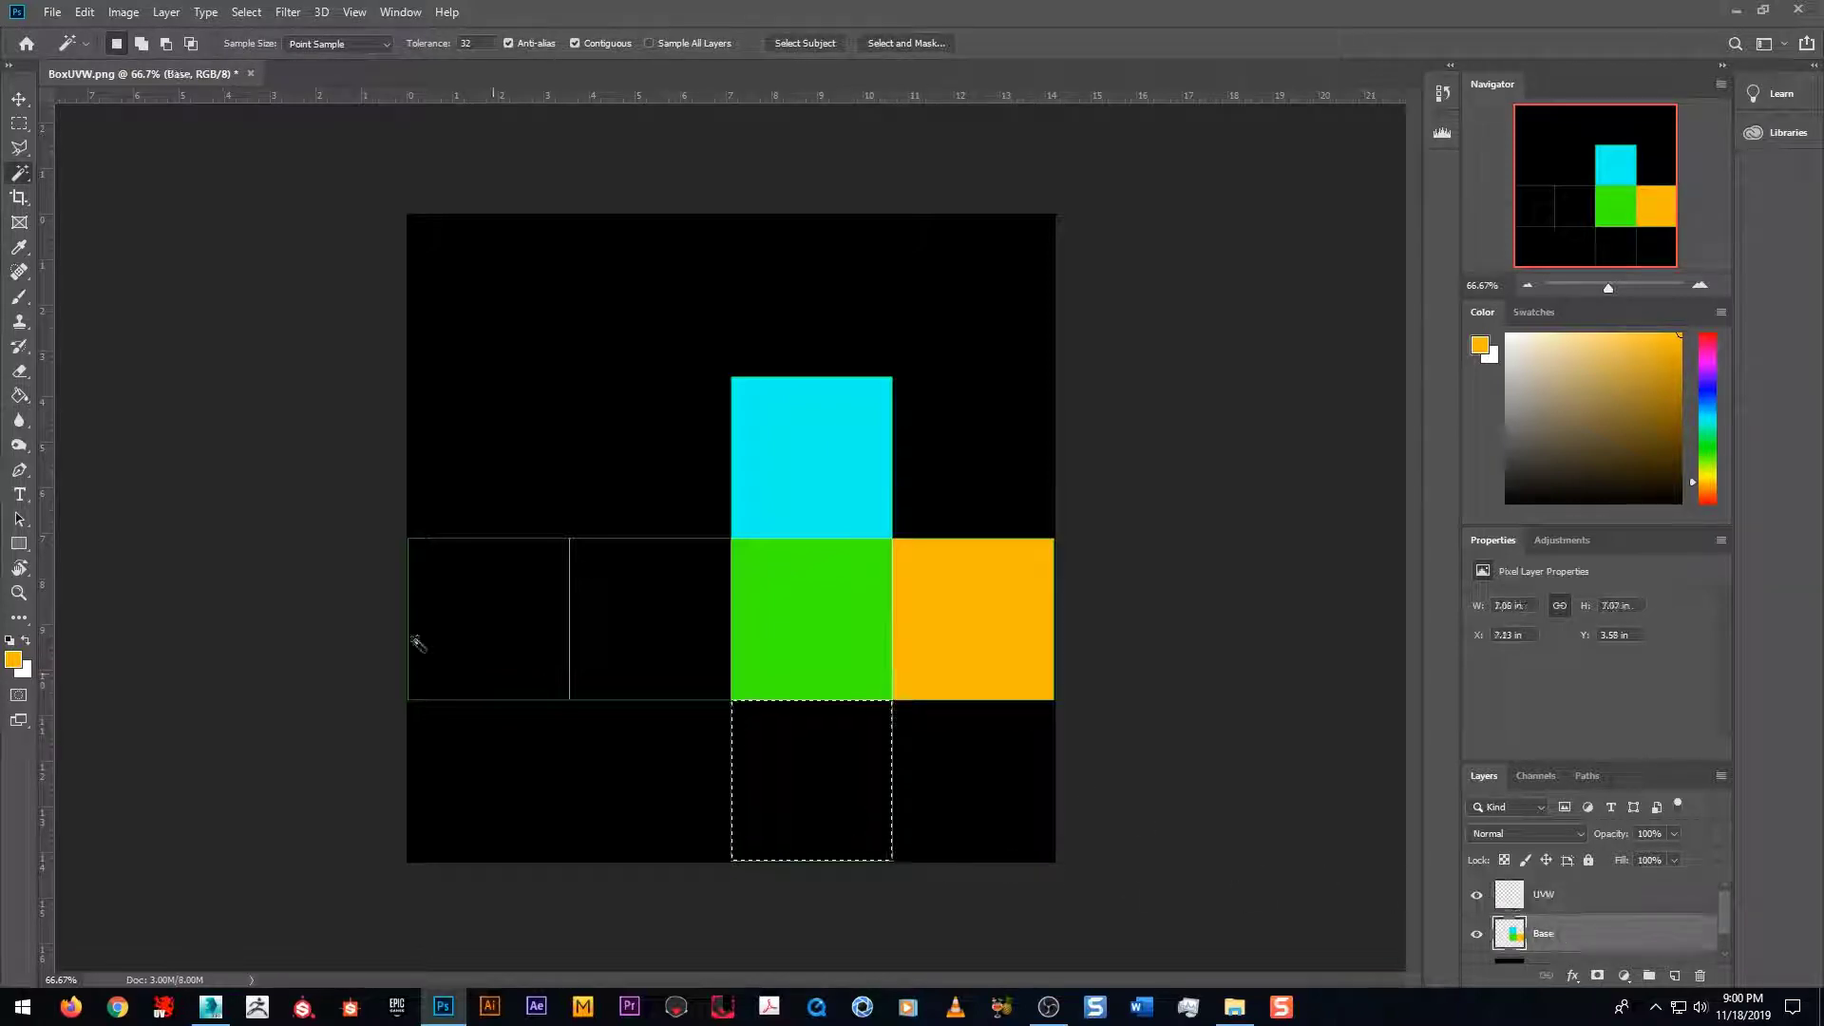
pyautogui.click(14, 660)
pyautogui.write('ff4800')
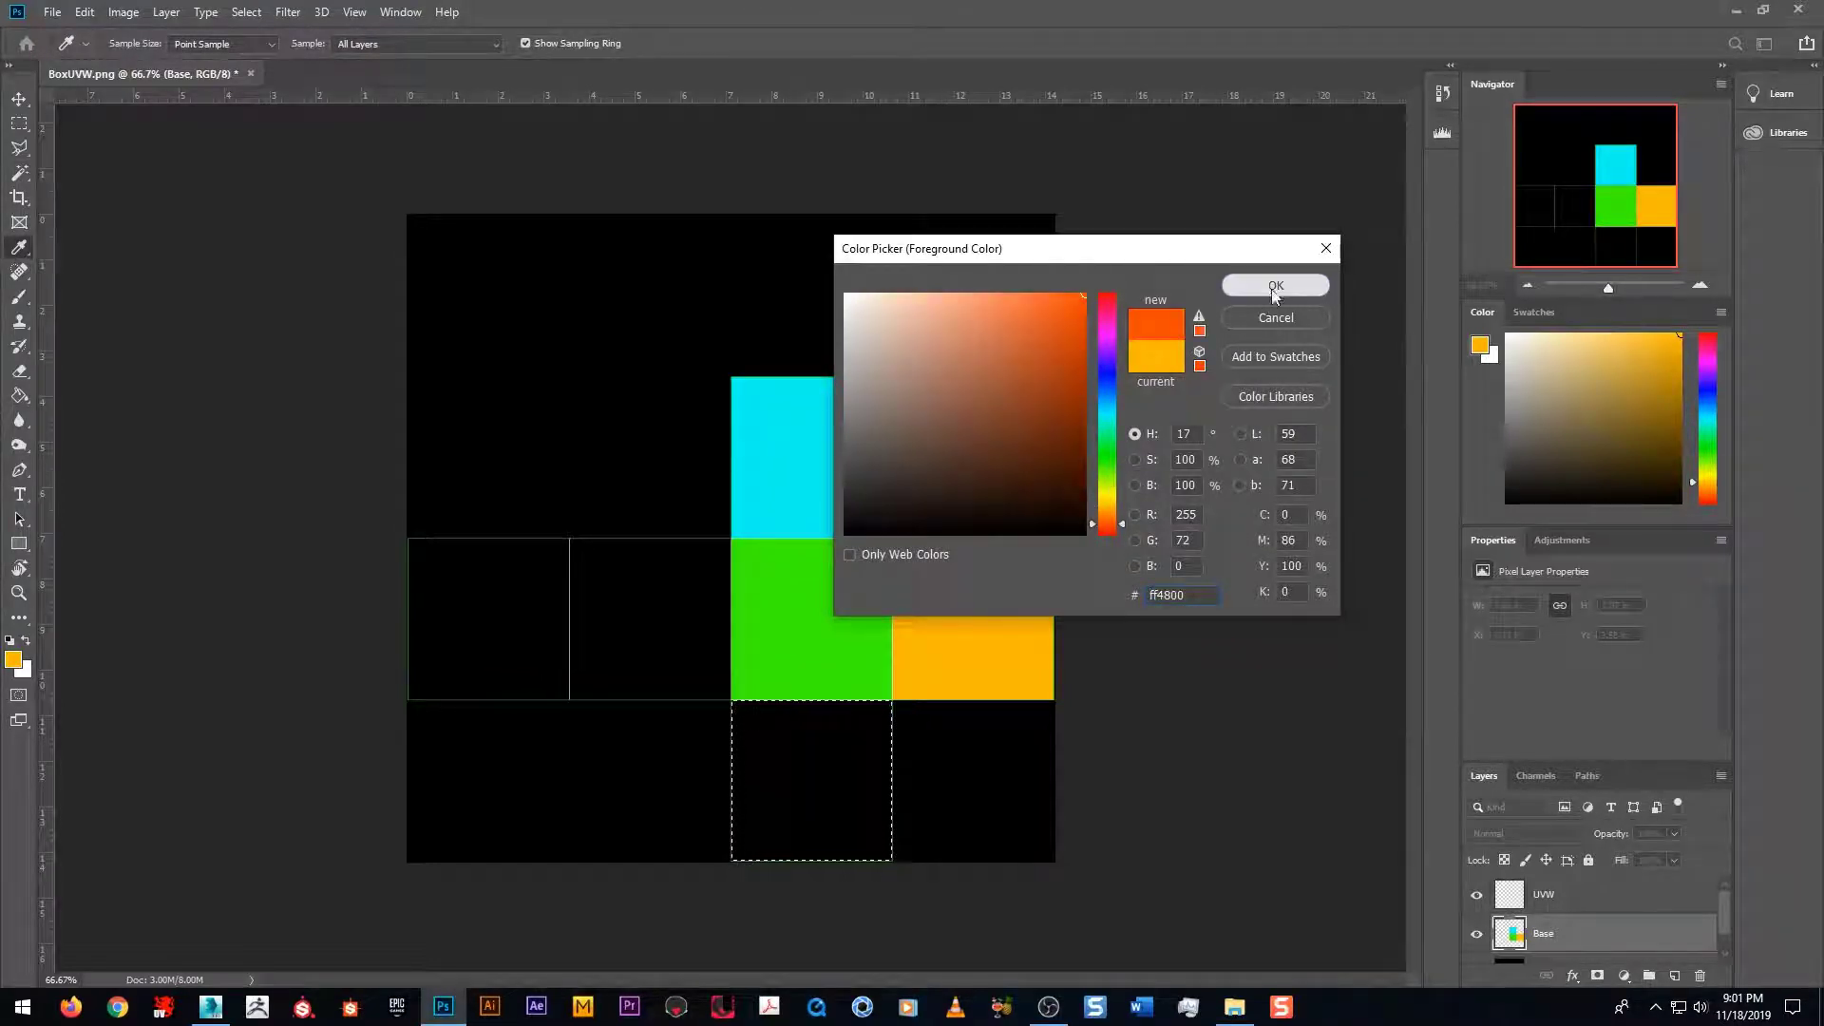
pyautogui.press('Escape')
pyautogui.press('w')
pyautogui.press('g')
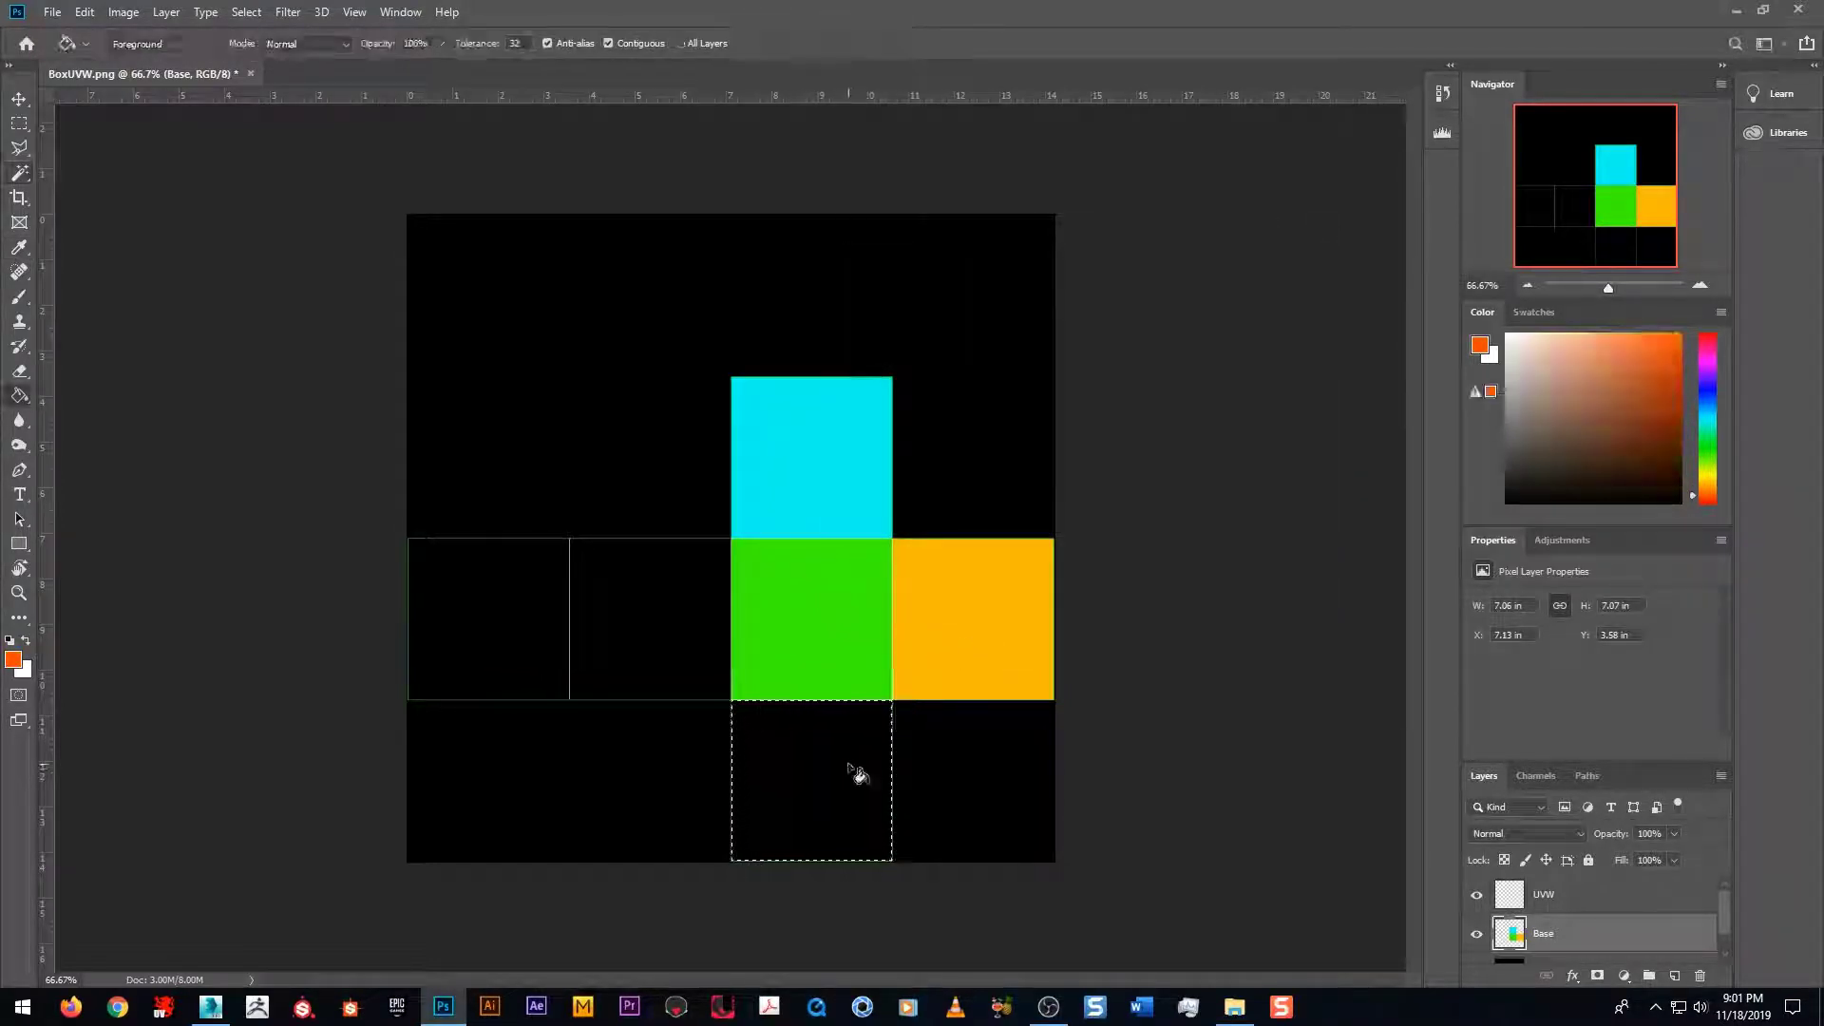
pyautogui.click(872, 776)
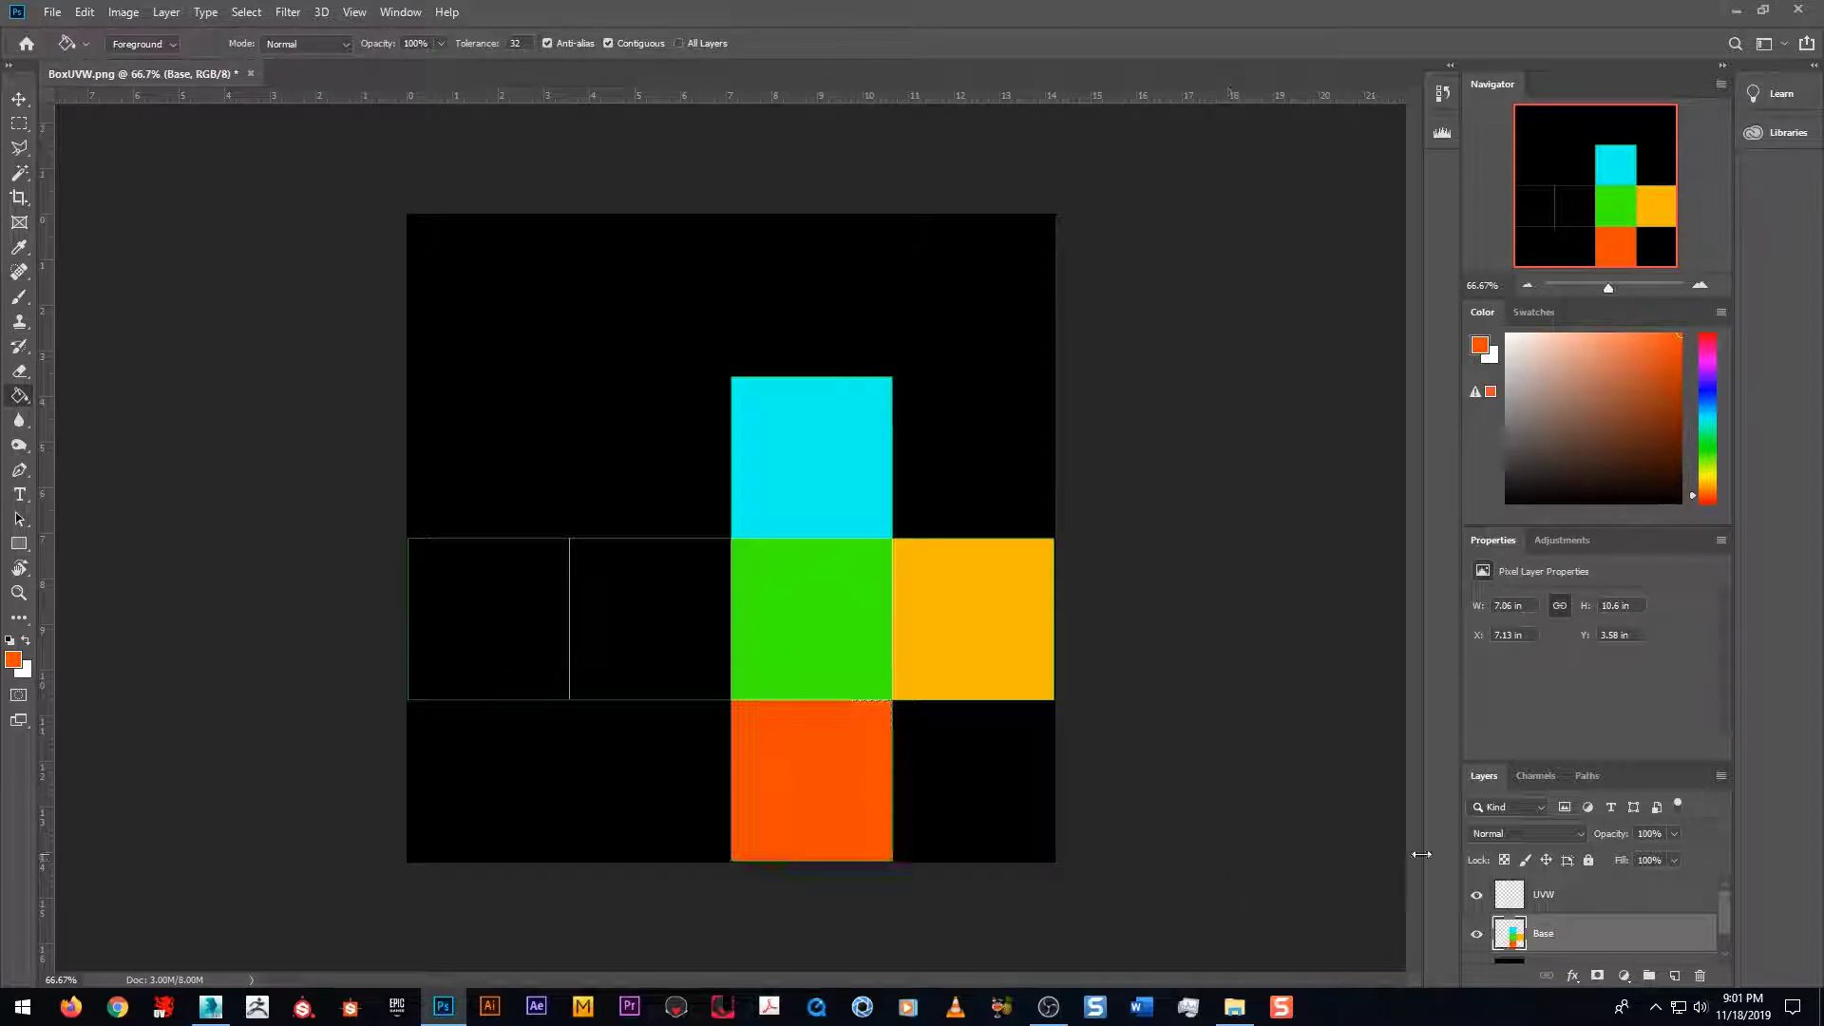
# Step: Select the square to the left of the green one from the UVW layer and fill it with magenta (#ff00f6) on the Base layer
pyautogui.click(1571, 897)
pyautogui.press('w')
pyautogui.click(665, 648)
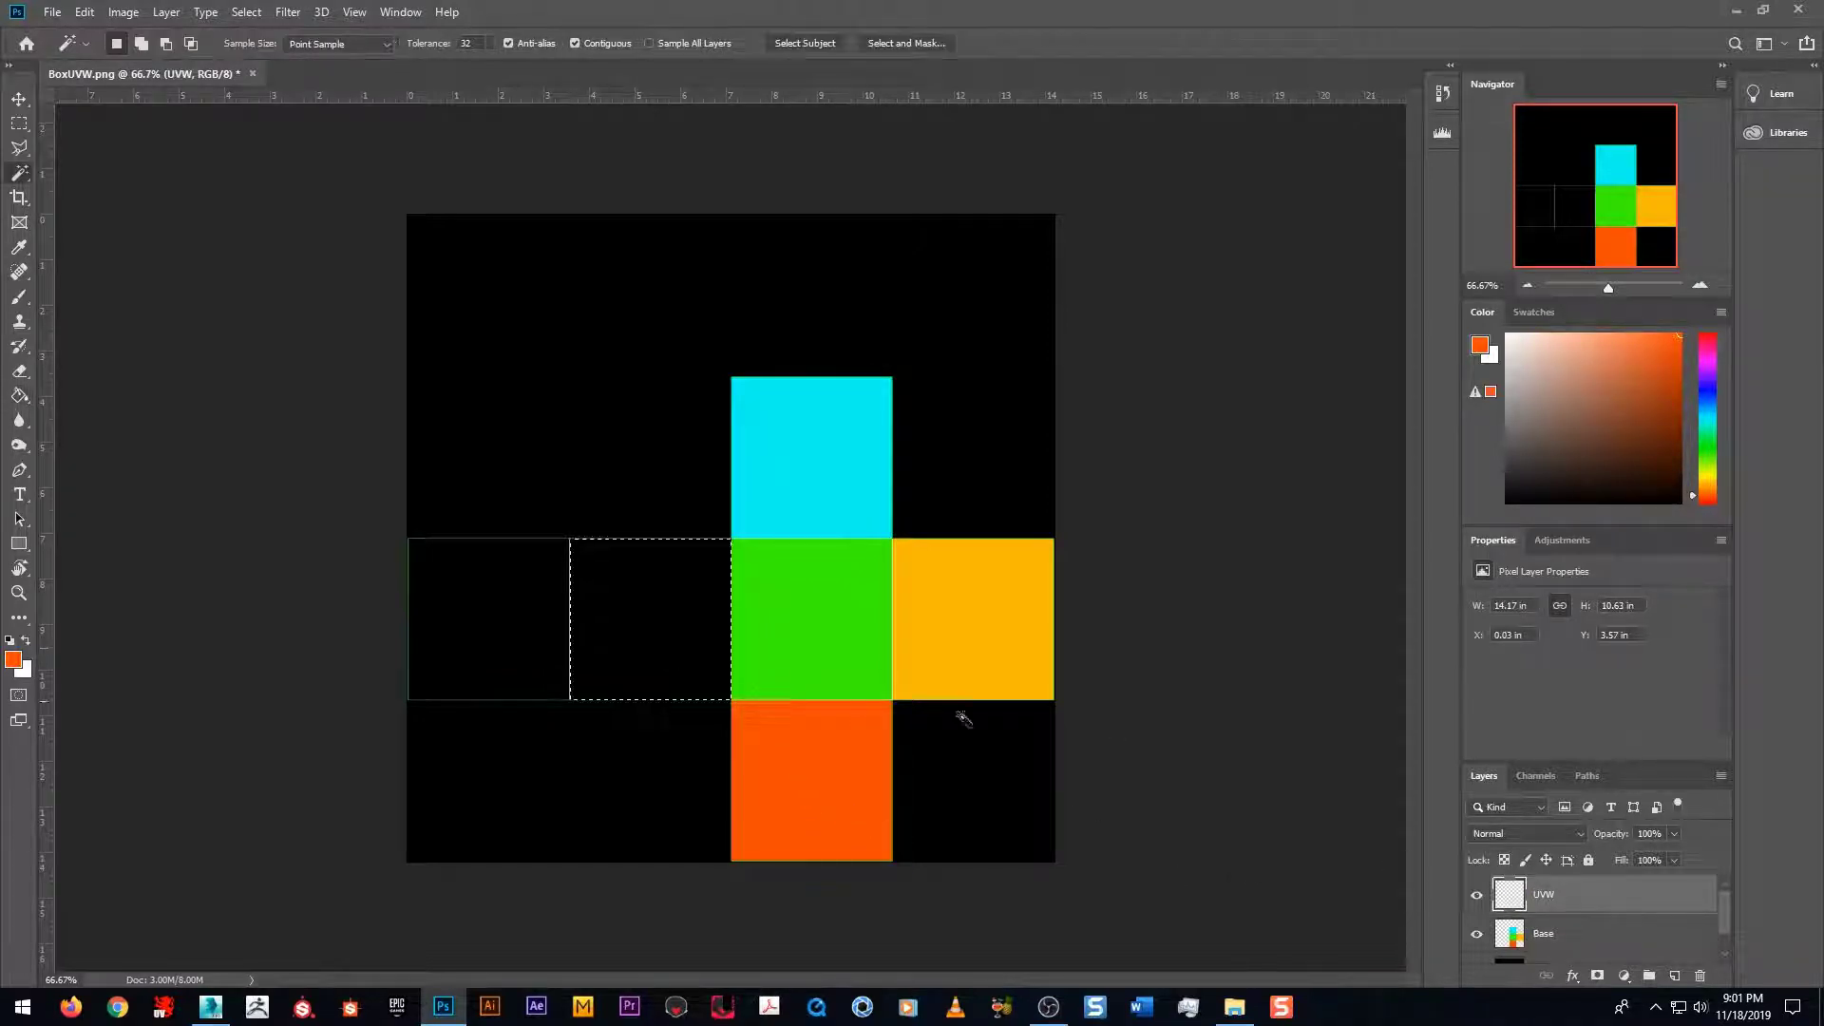
pyautogui.click(1585, 934)
pyautogui.press('g')
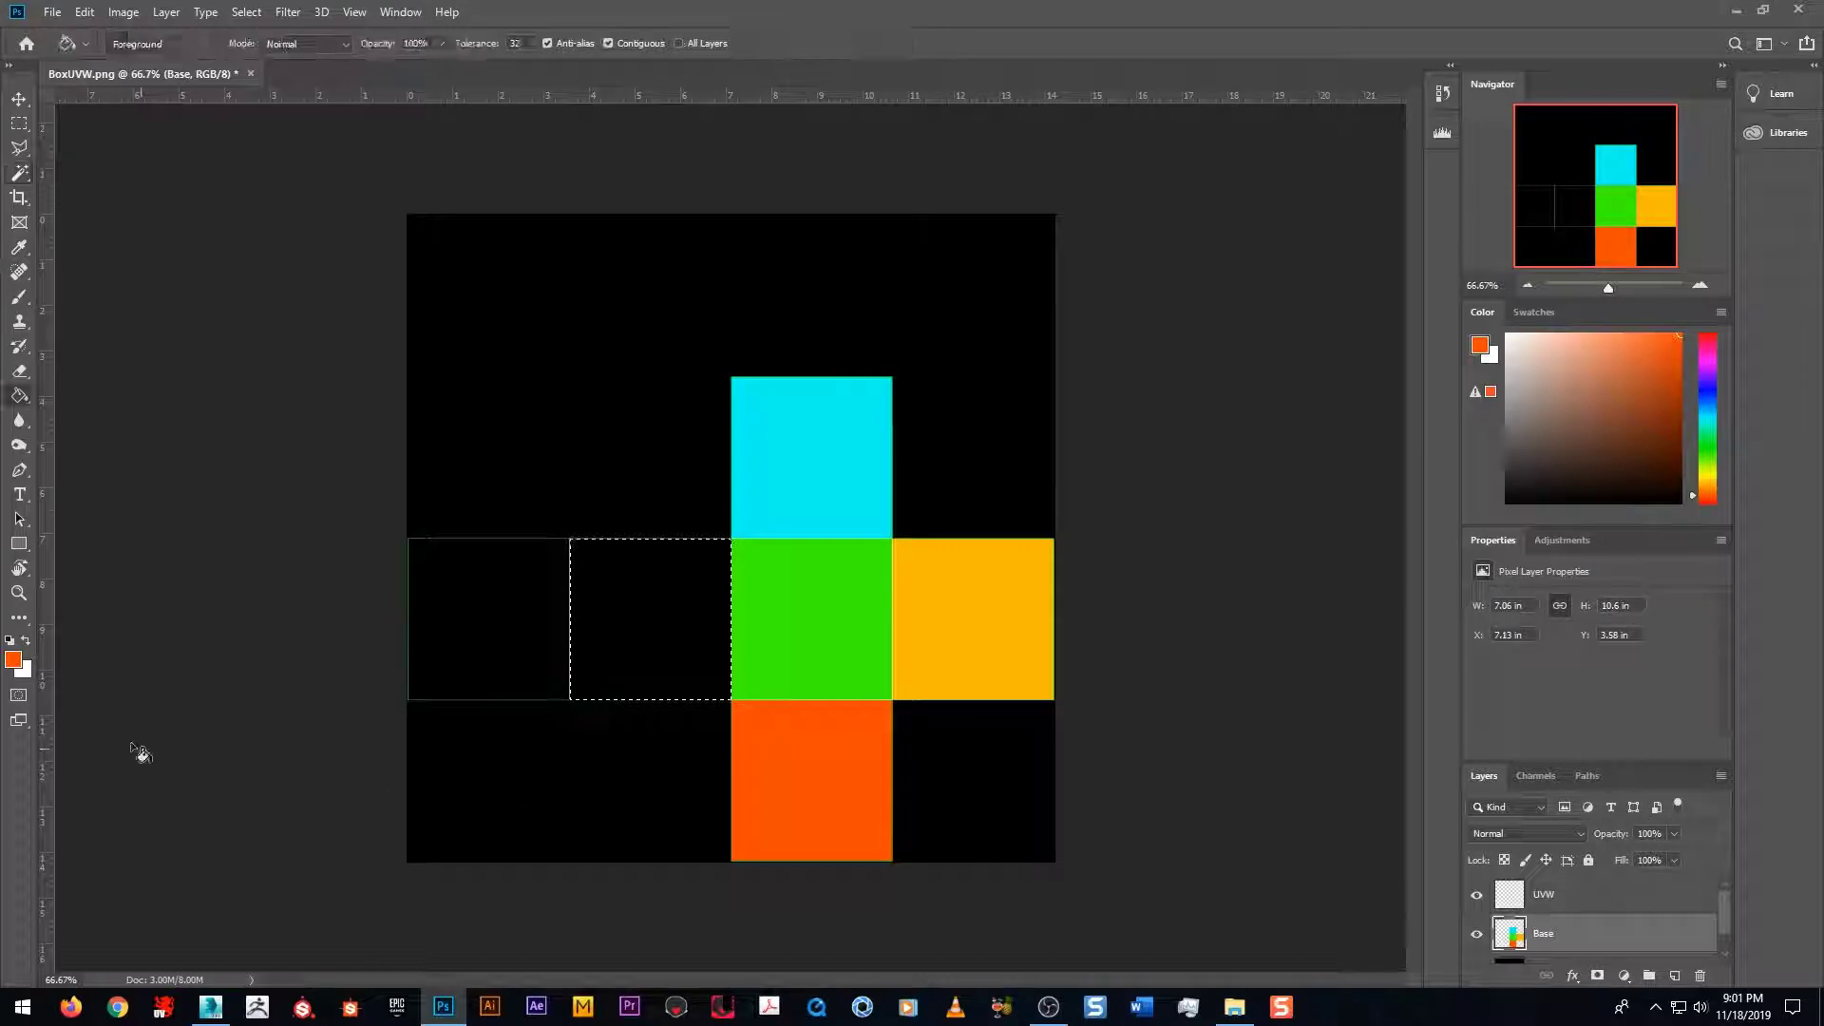
pyautogui.click(14, 660)
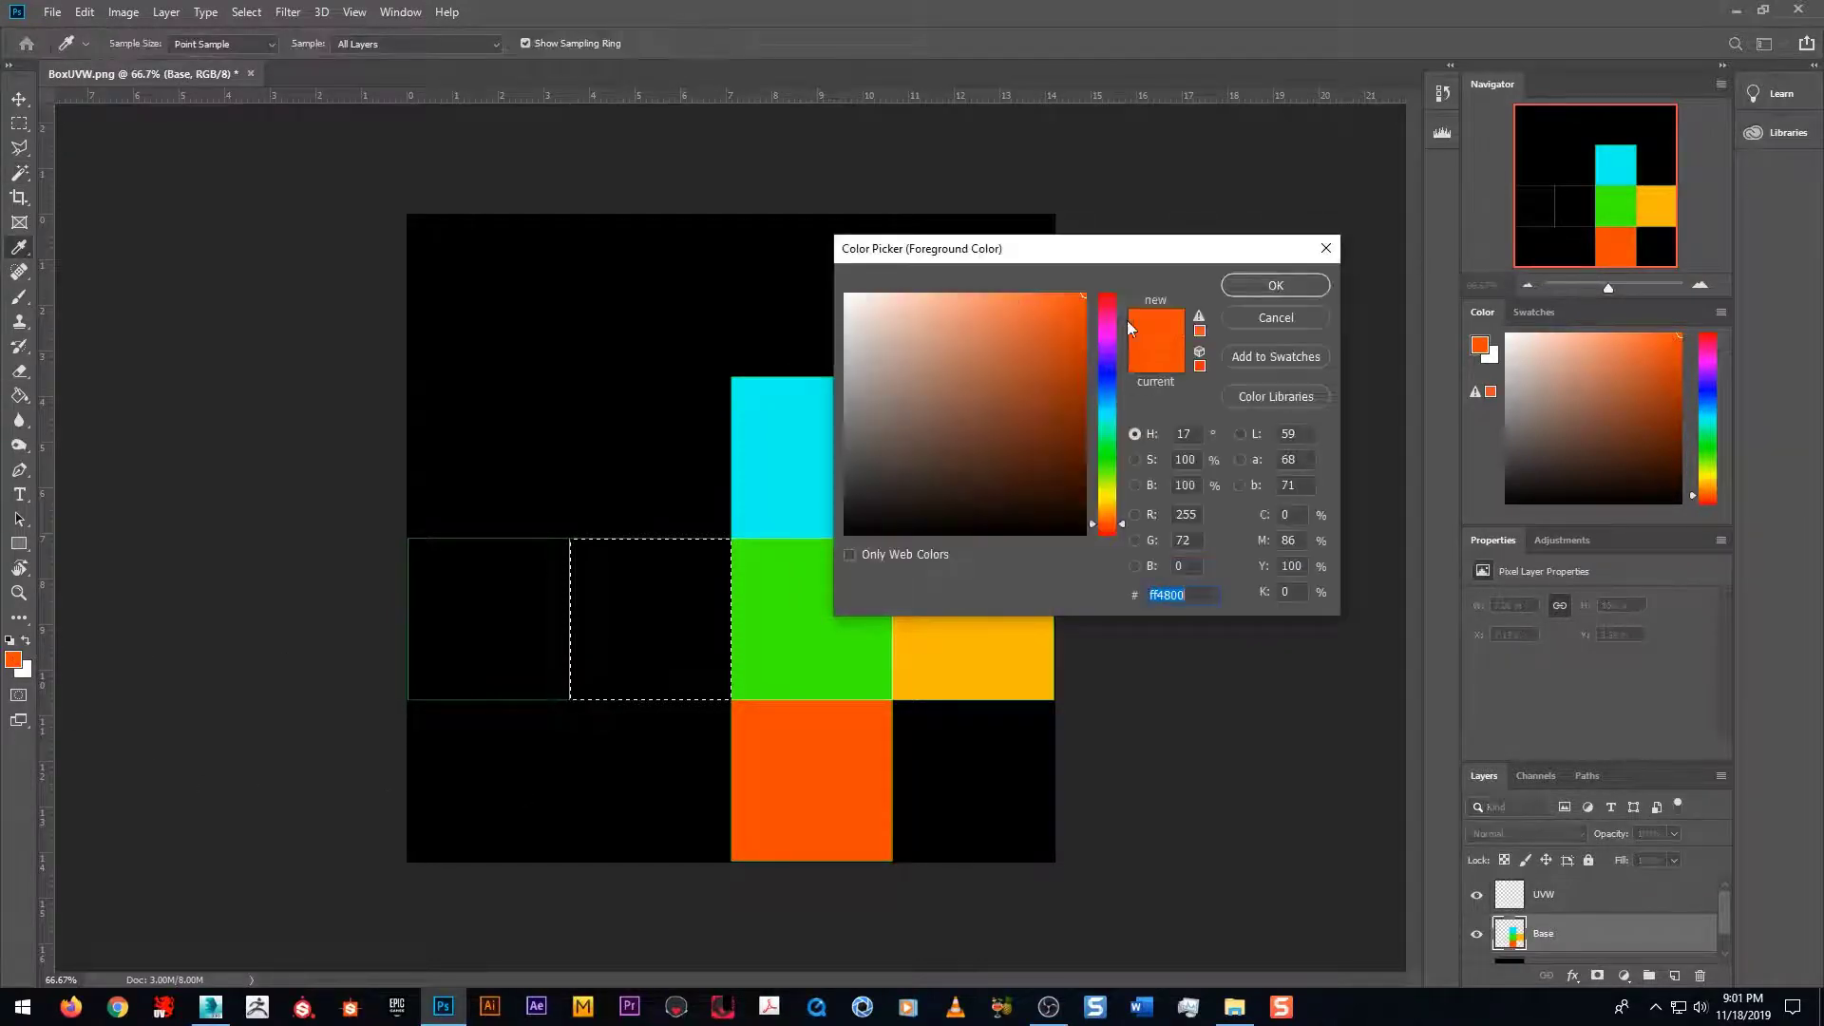
pyautogui.click(1117, 339)
pyautogui.click(1255, 285)
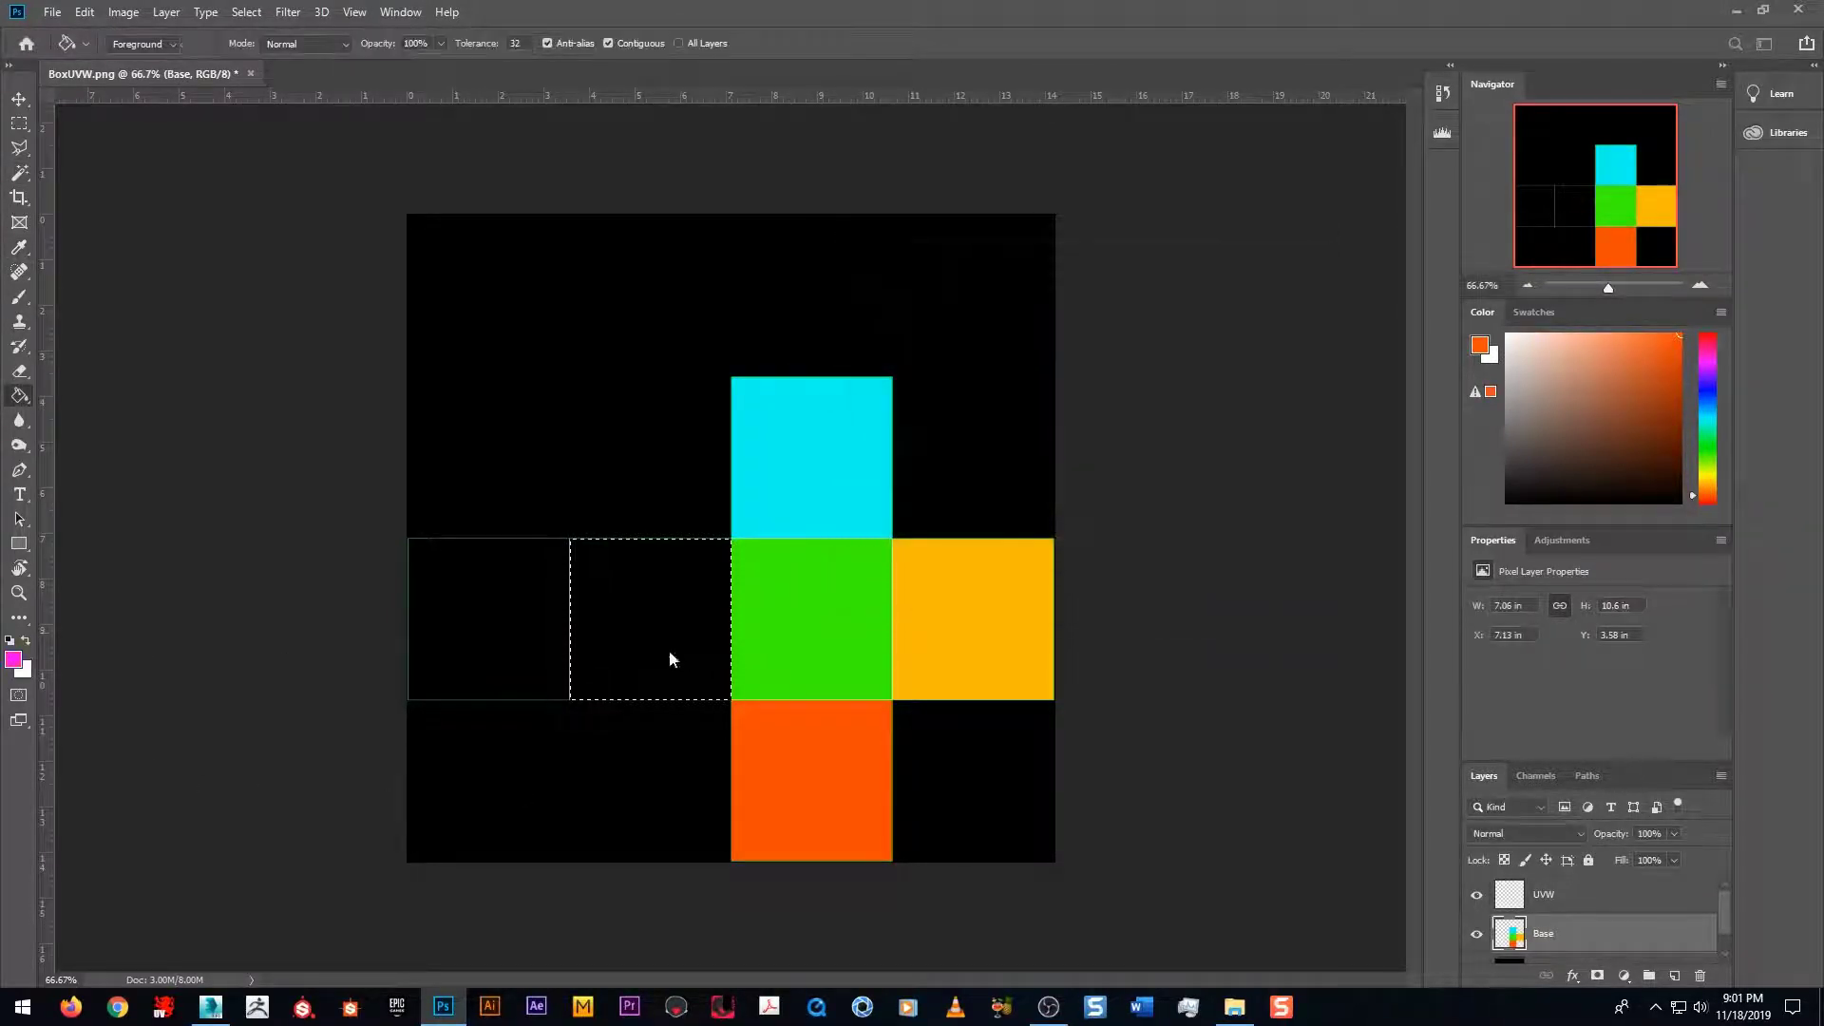
pyautogui.click(683, 642)
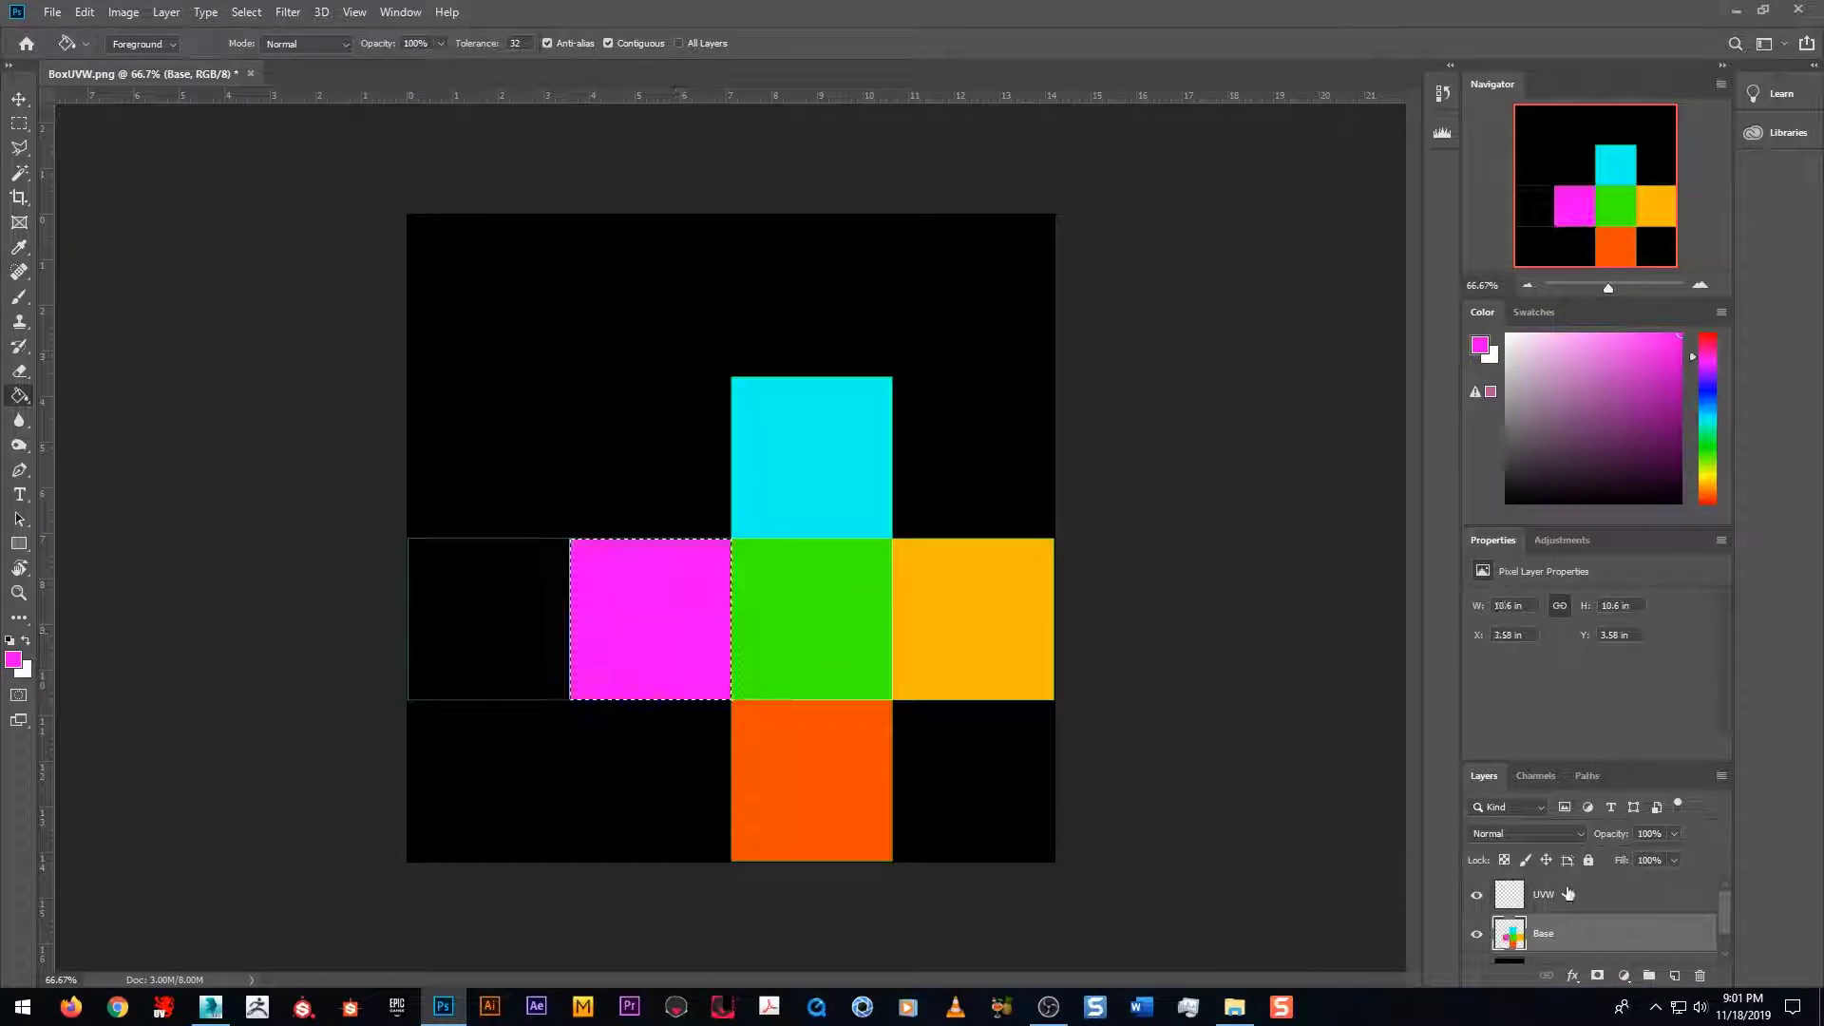
# Step: Select the leftmost square of the cross from the UVW layer, fill it with red (#ff0000) on the Base layer, and deselect
pyautogui.click(1492, 893)
pyautogui.press('w')
pyautogui.click(419, 676)
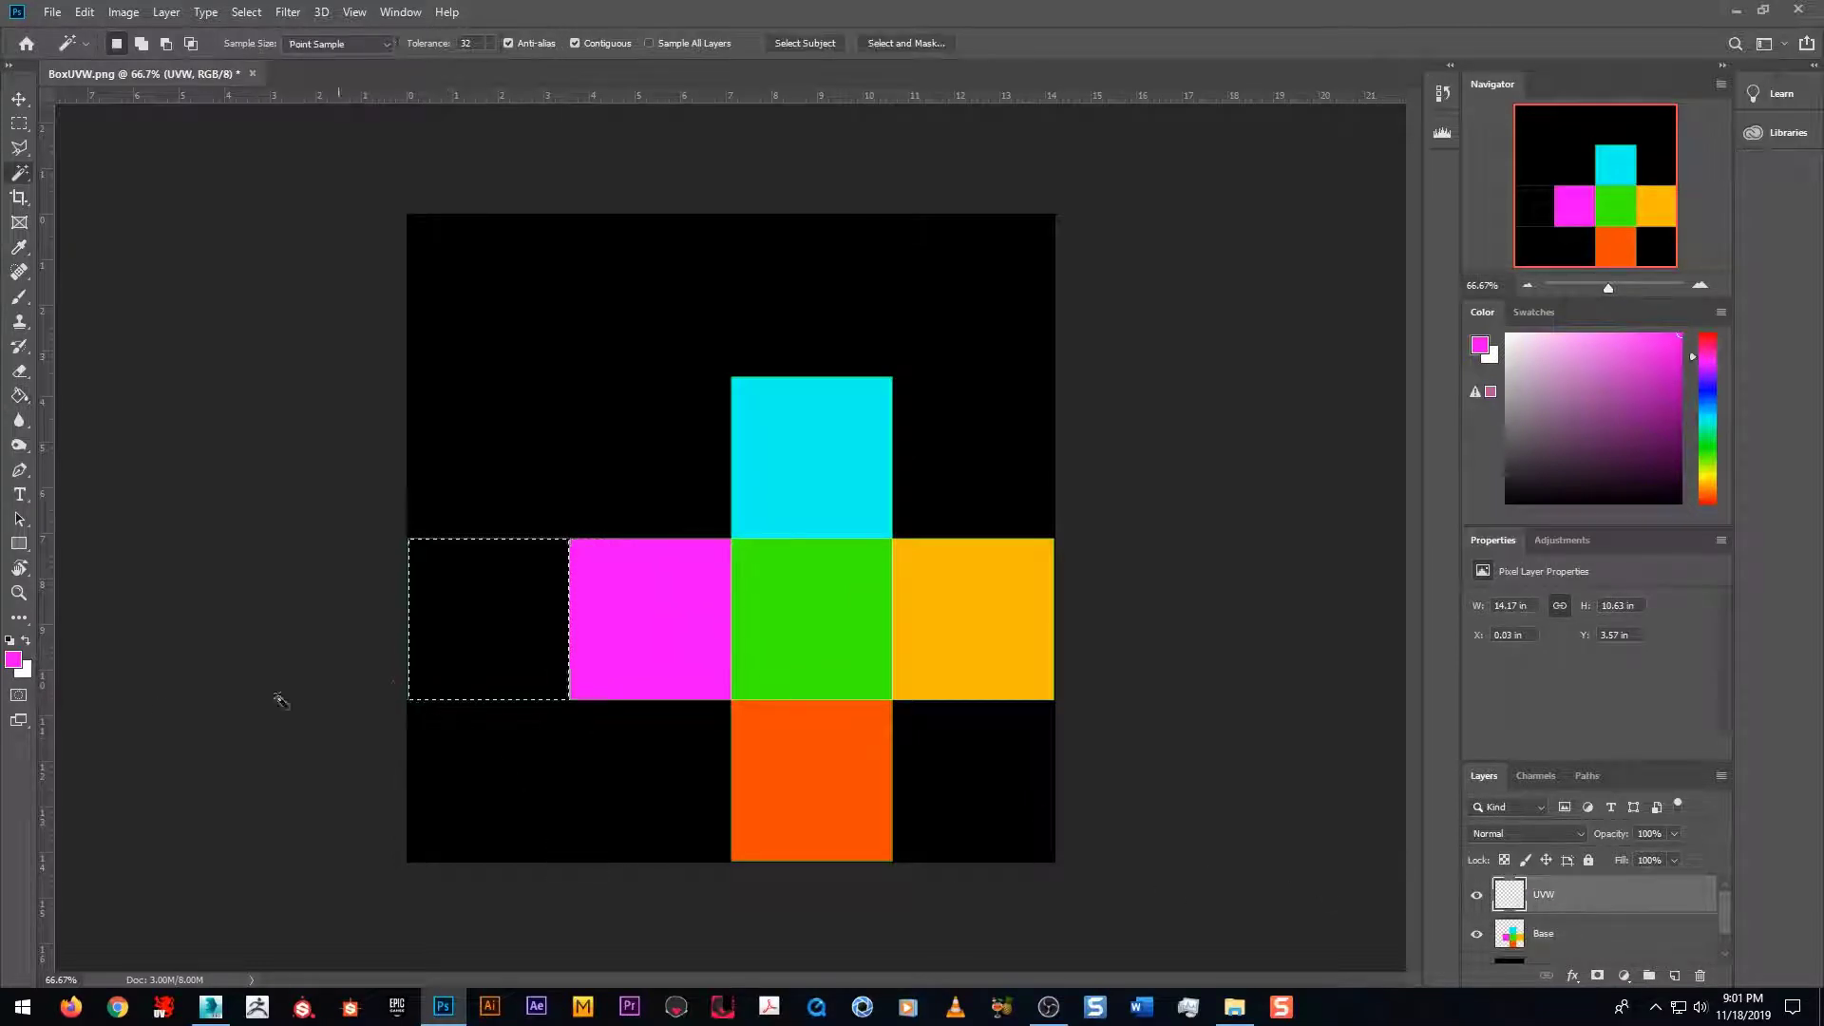
pyautogui.click(13, 660)
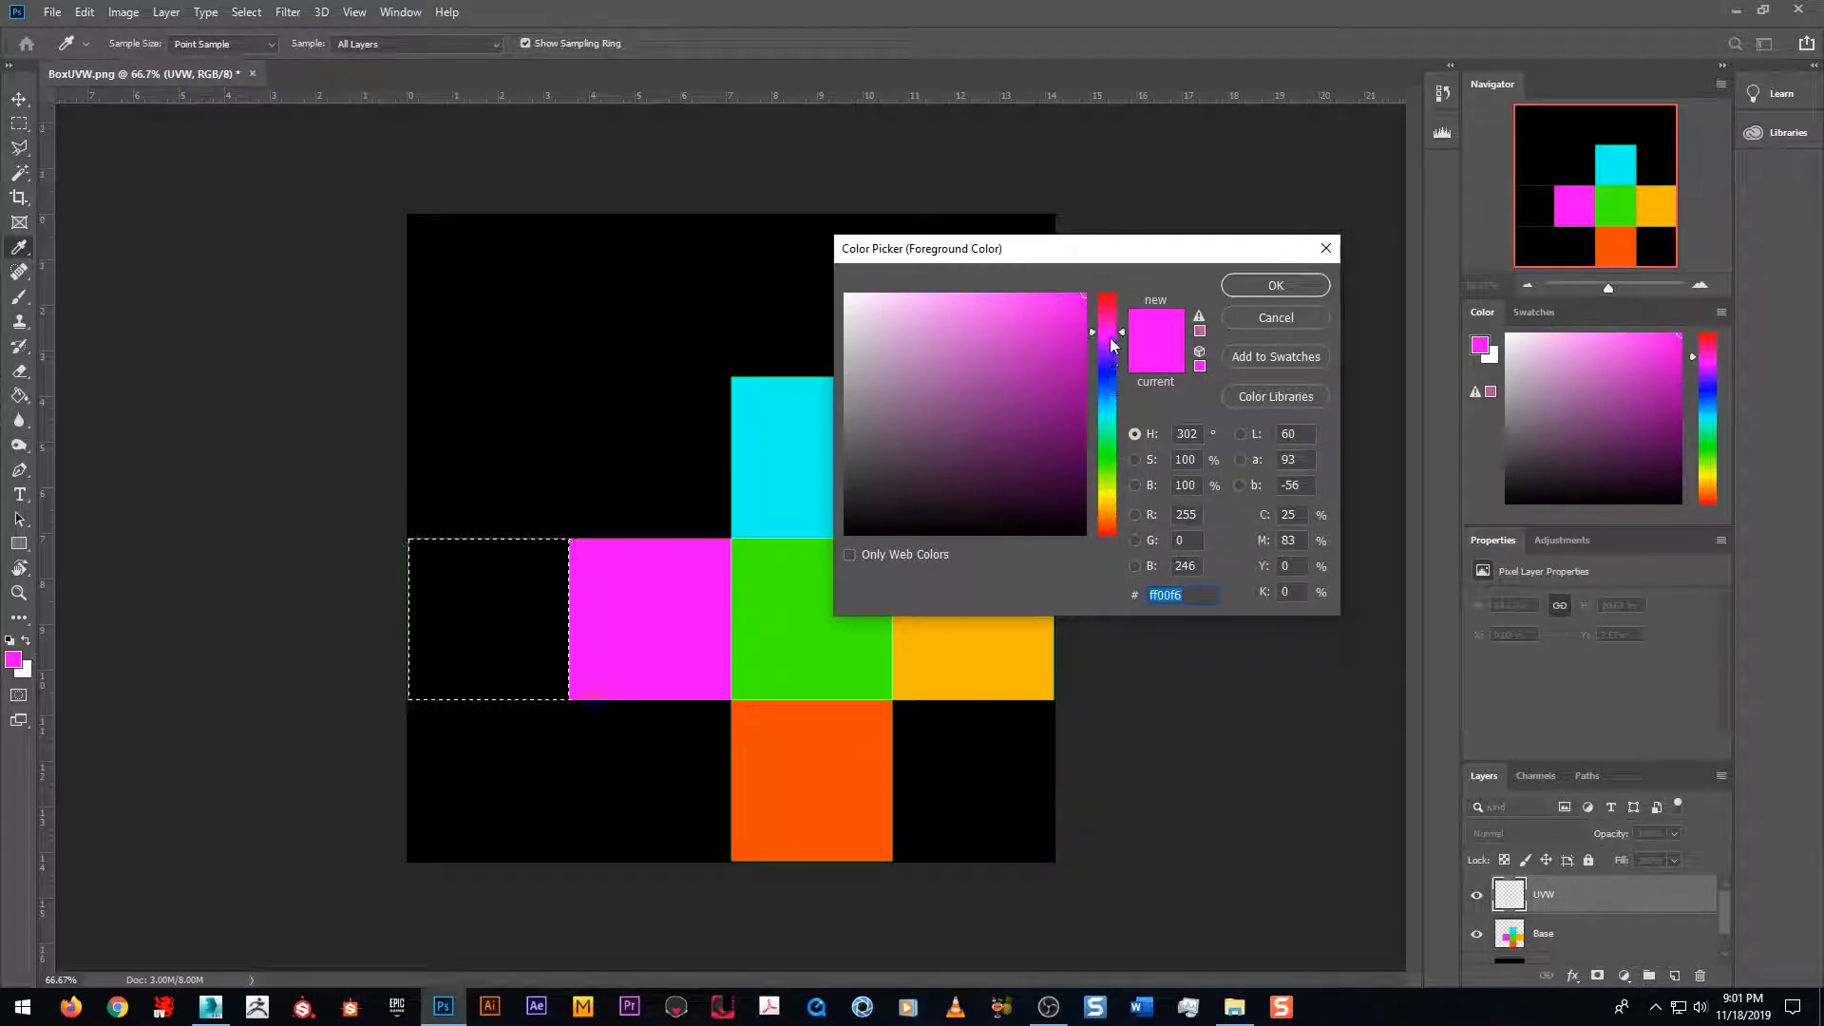
pyautogui.moveTo(1116, 334); pyautogui.dragTo(1121, 543)
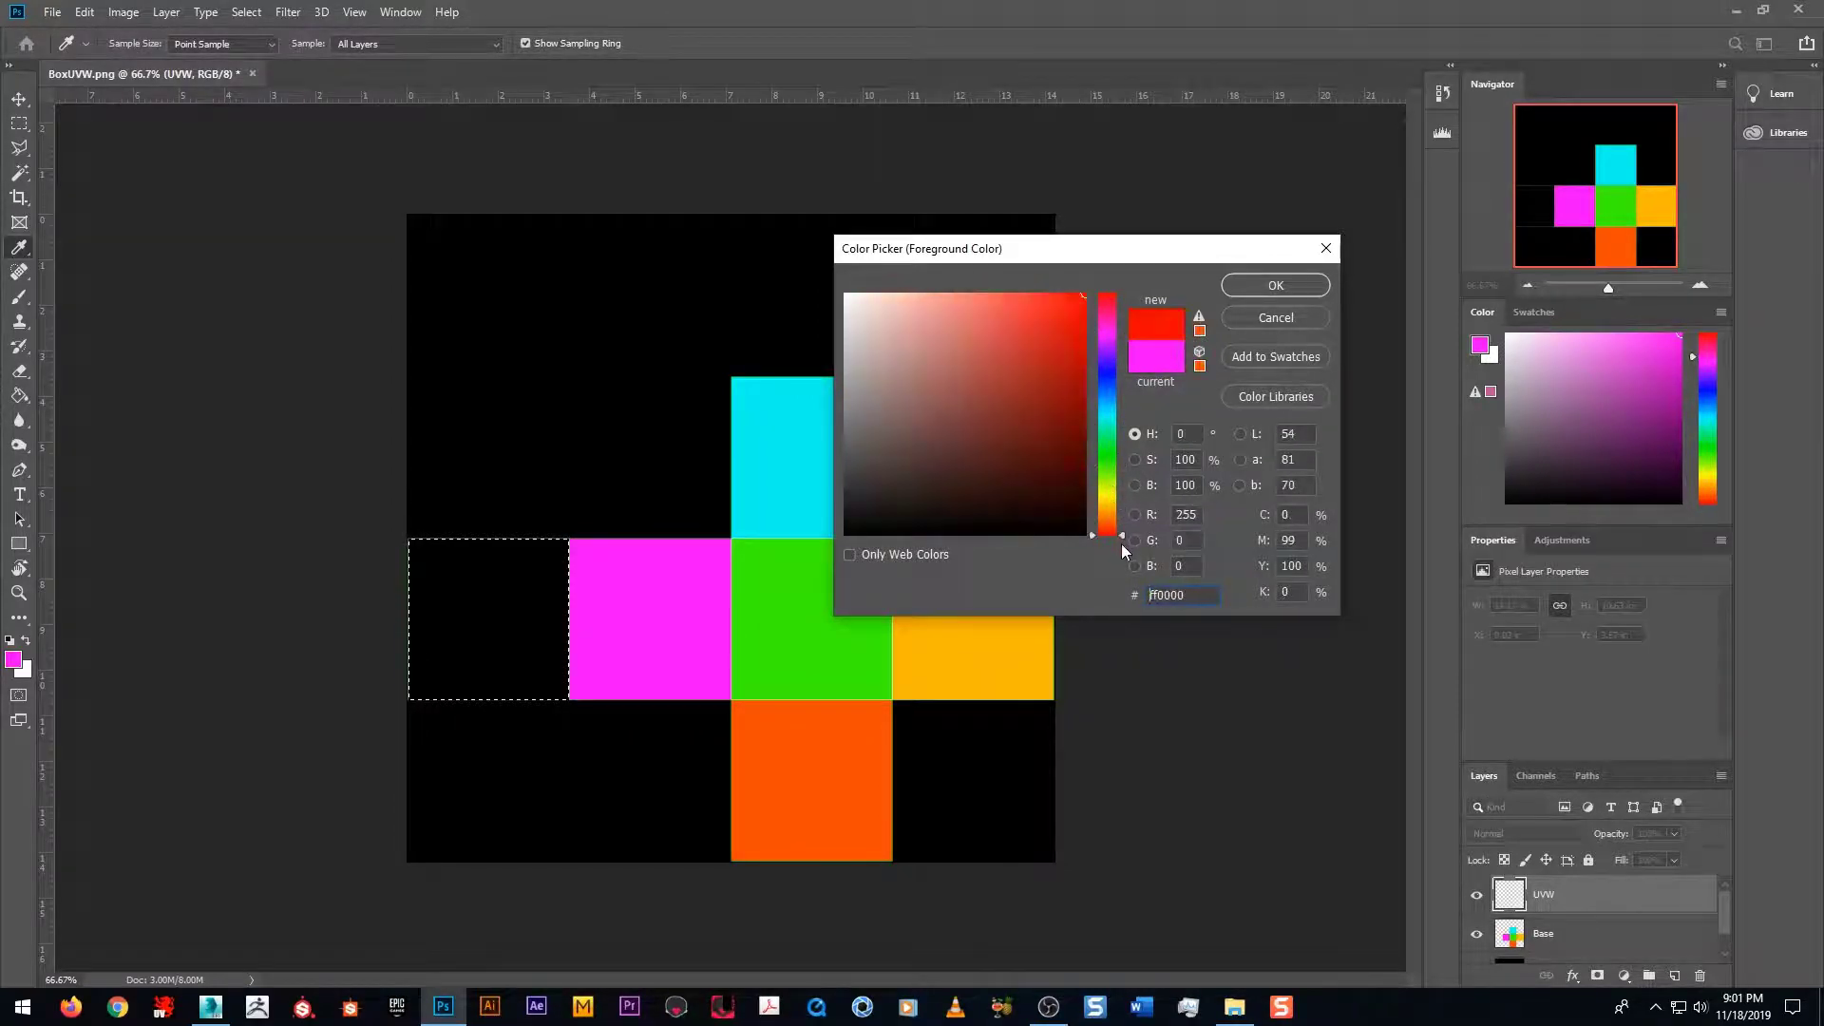
pyautogui.click(1256, 287)
pyautogui.press('g')
pyautogui.hotkey('alt', '[')
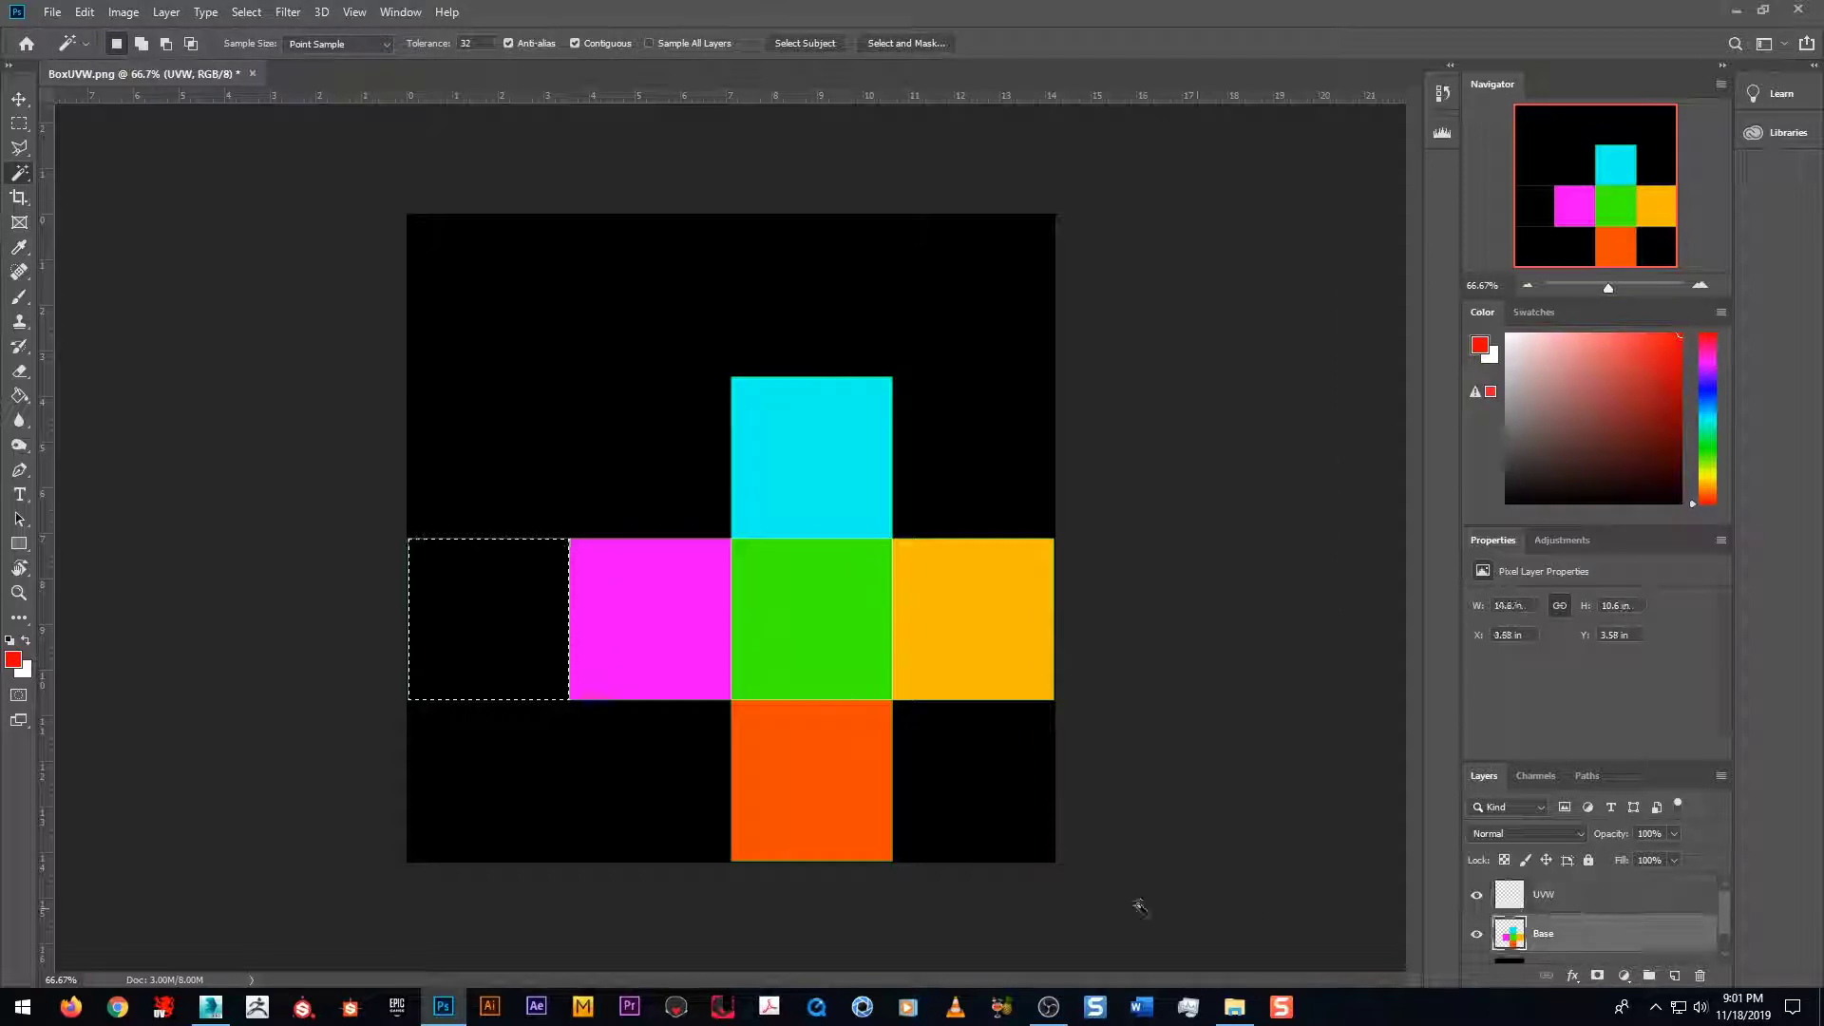
pyautogui.click(554, 684)
pyautogui.hotkey('ctrl', 'd')
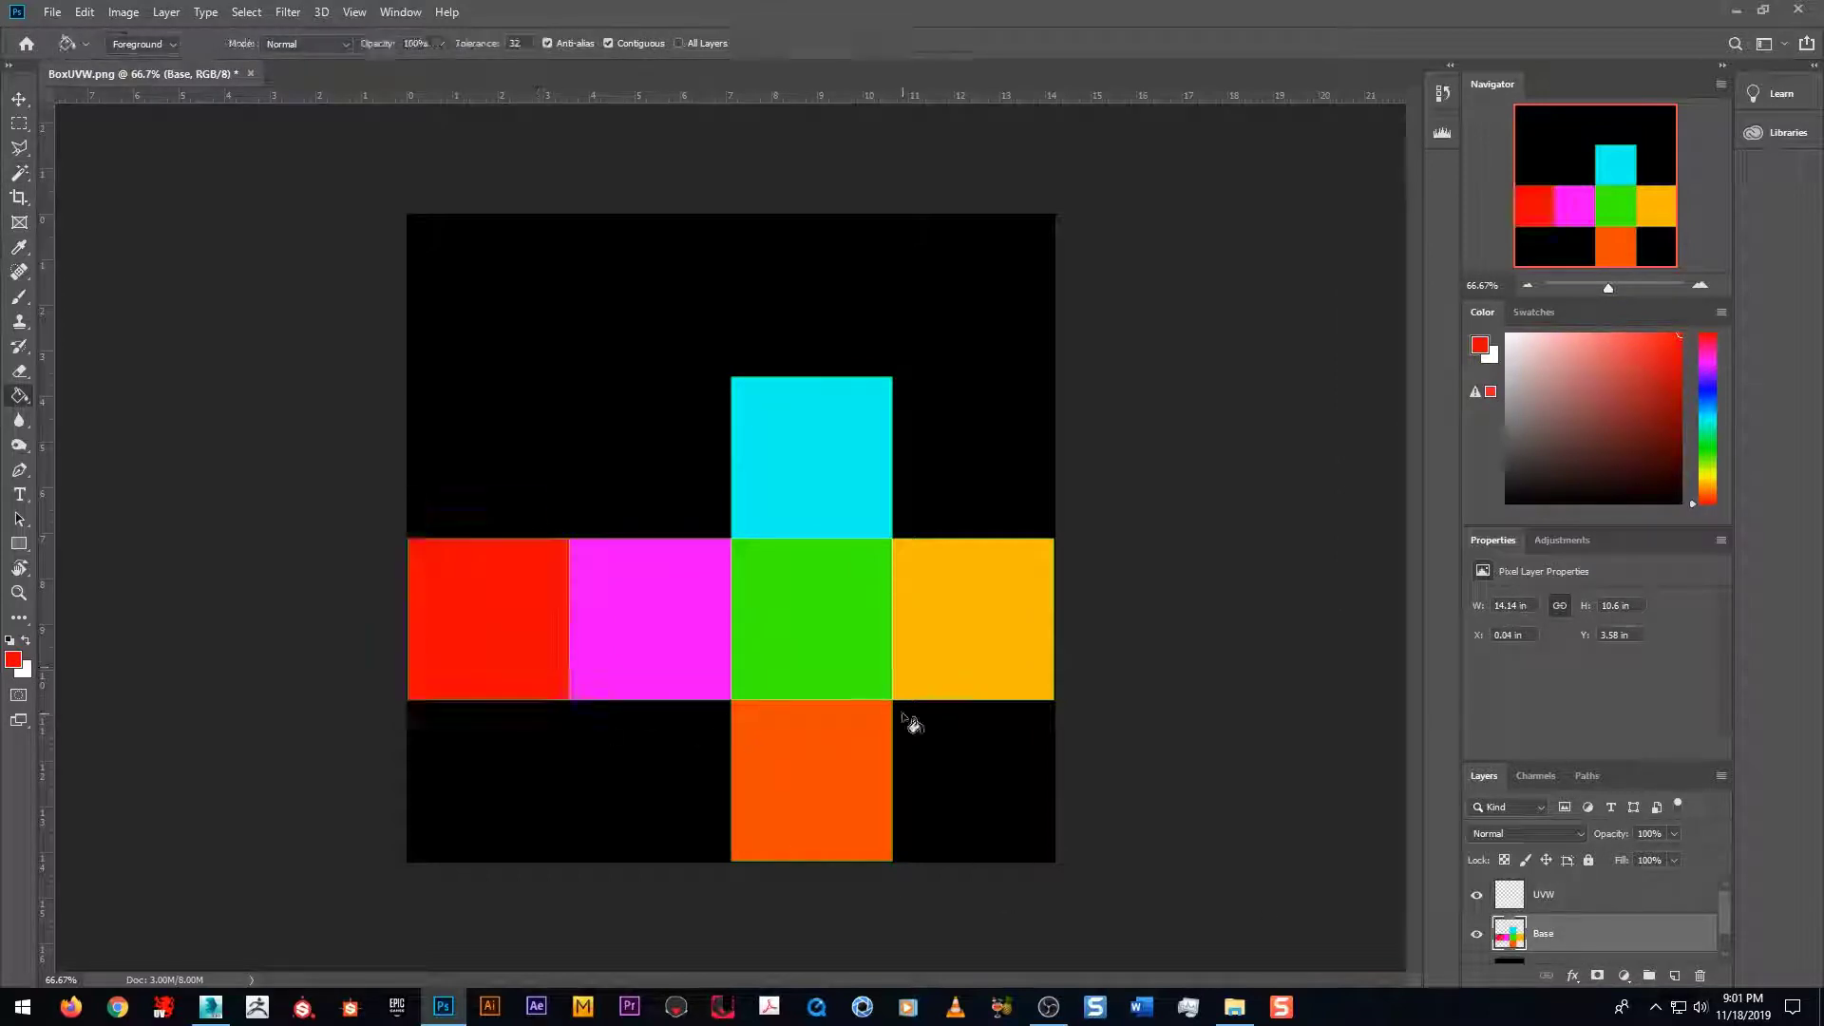
# Step: Switch to 3ds Max and close the Render Map window showing the UV template
pyautogui.press('z')
pyautogui.keyDown('alt'); pyautogui.click(897, 697); pyautogui.keyUp('alt')
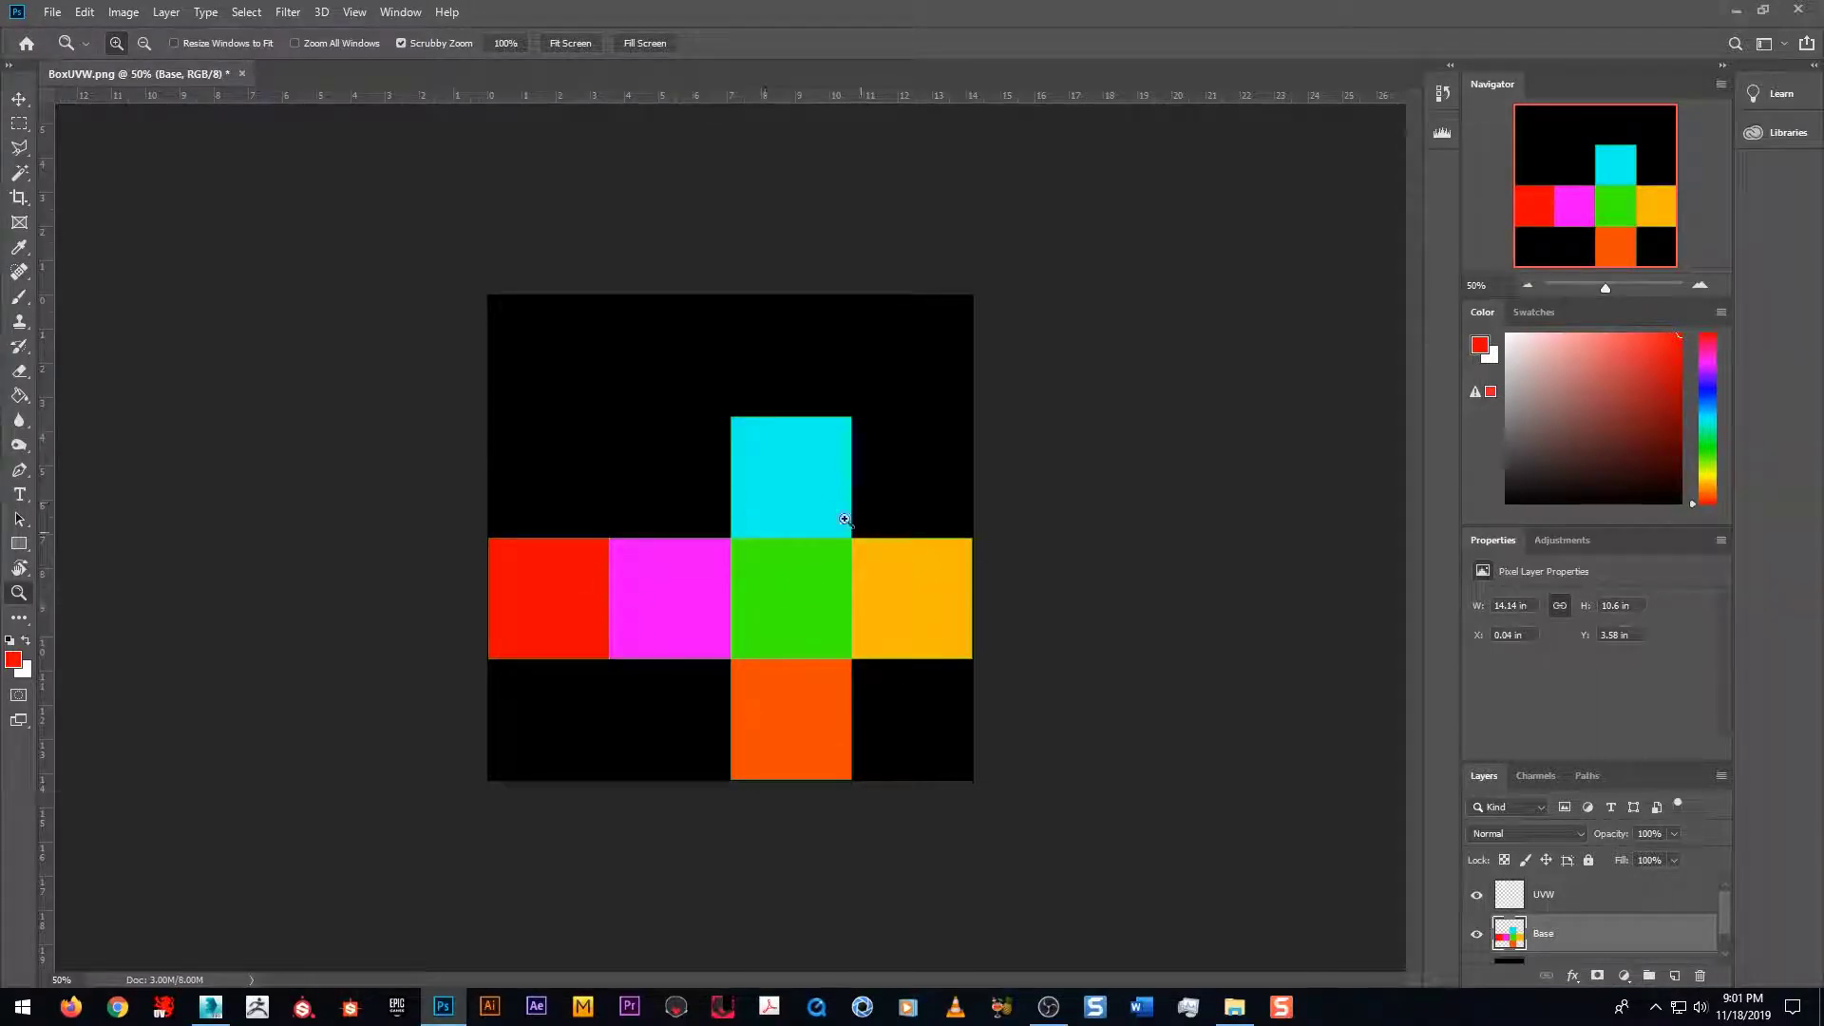
pyautogui.moveTo(1063, 8); pyautogui.dragTo(1823, 11)
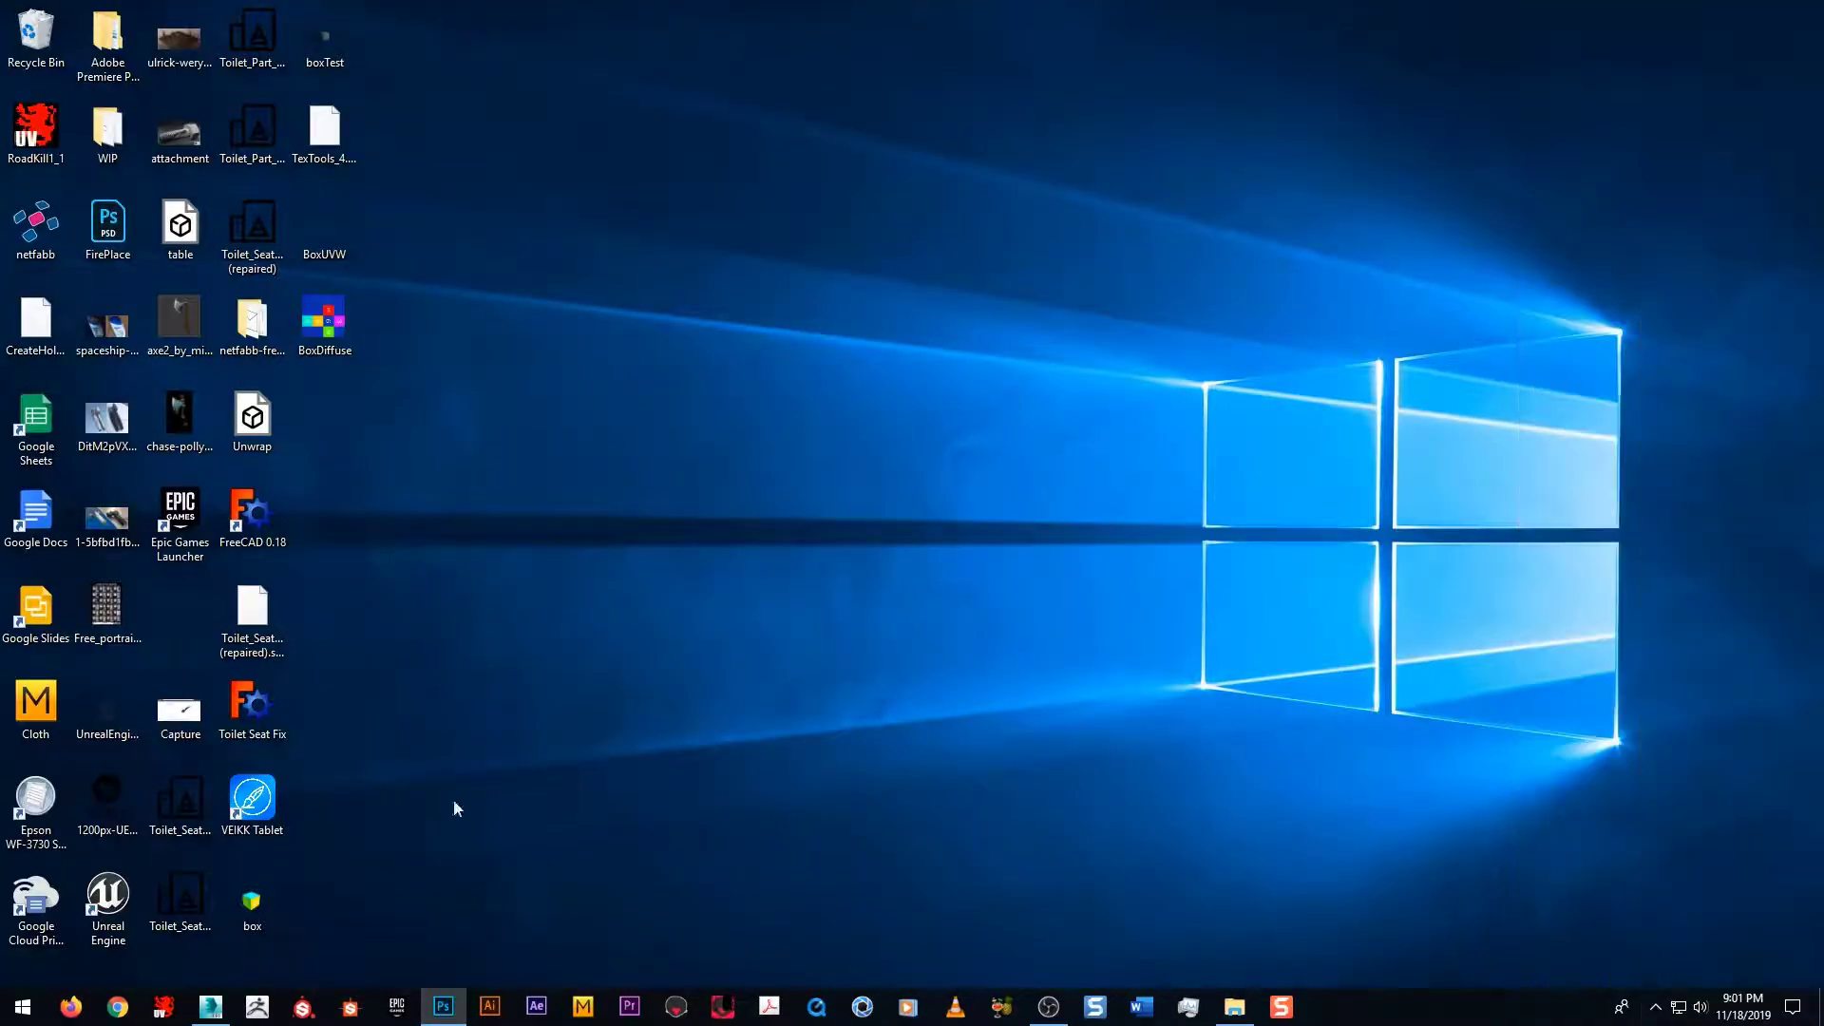
pyautogui.click(210, 1007)
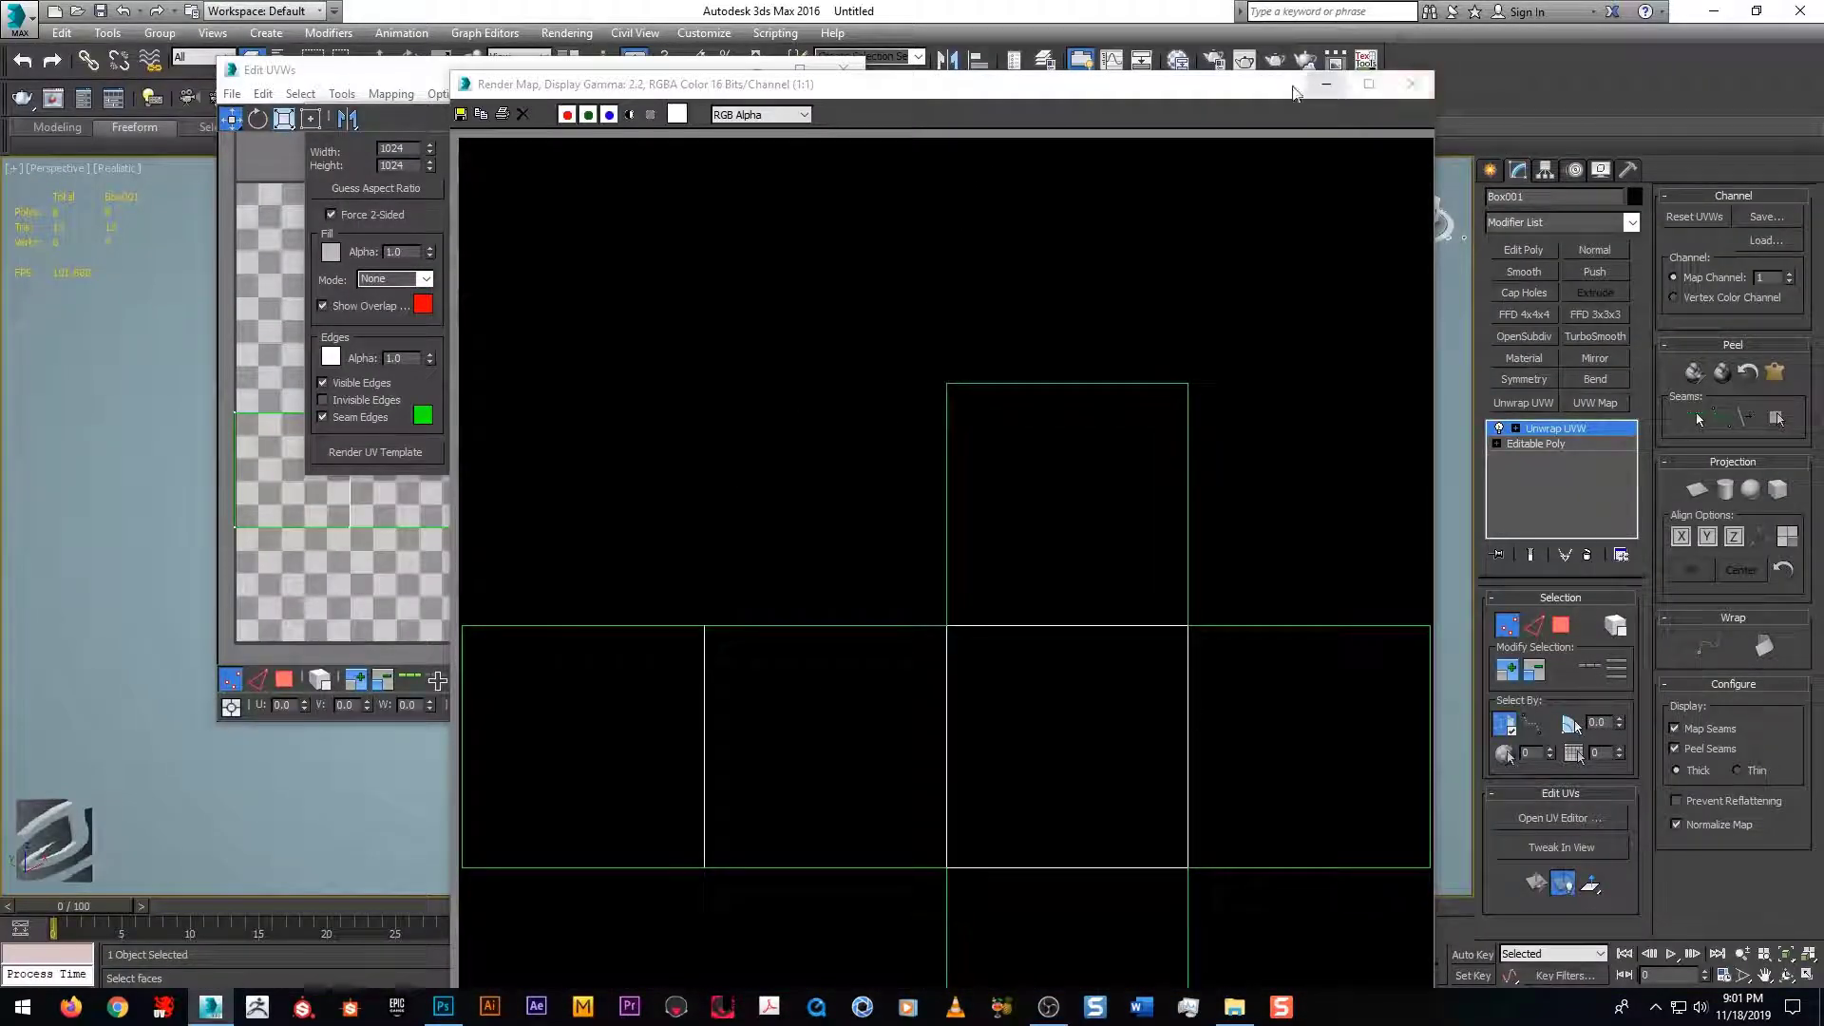
pyautogui.click(1397, 87)
pyautogui.click(1412, 85)
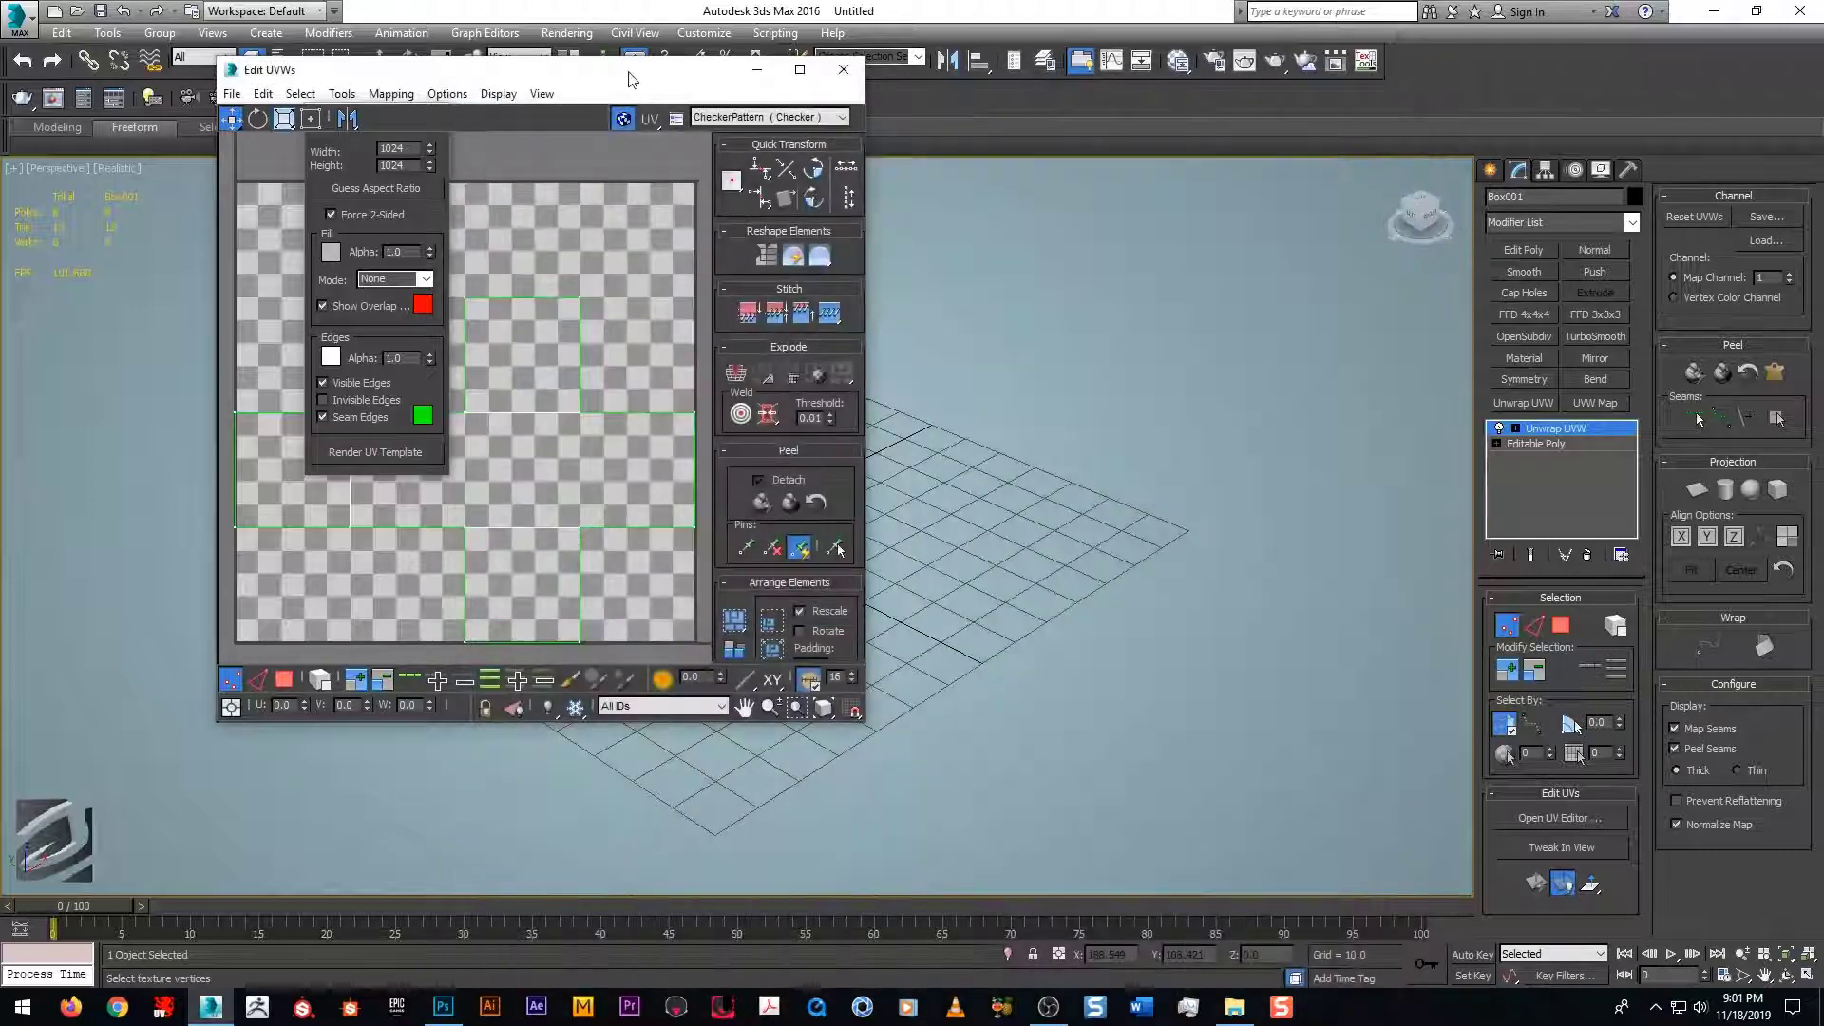
# Step: Replace the CheckerPattern background of the UV editor with the blank separator entry so no texture is displayed
pyautogui.click(769, 139)
pyautogui.click(771, 163)
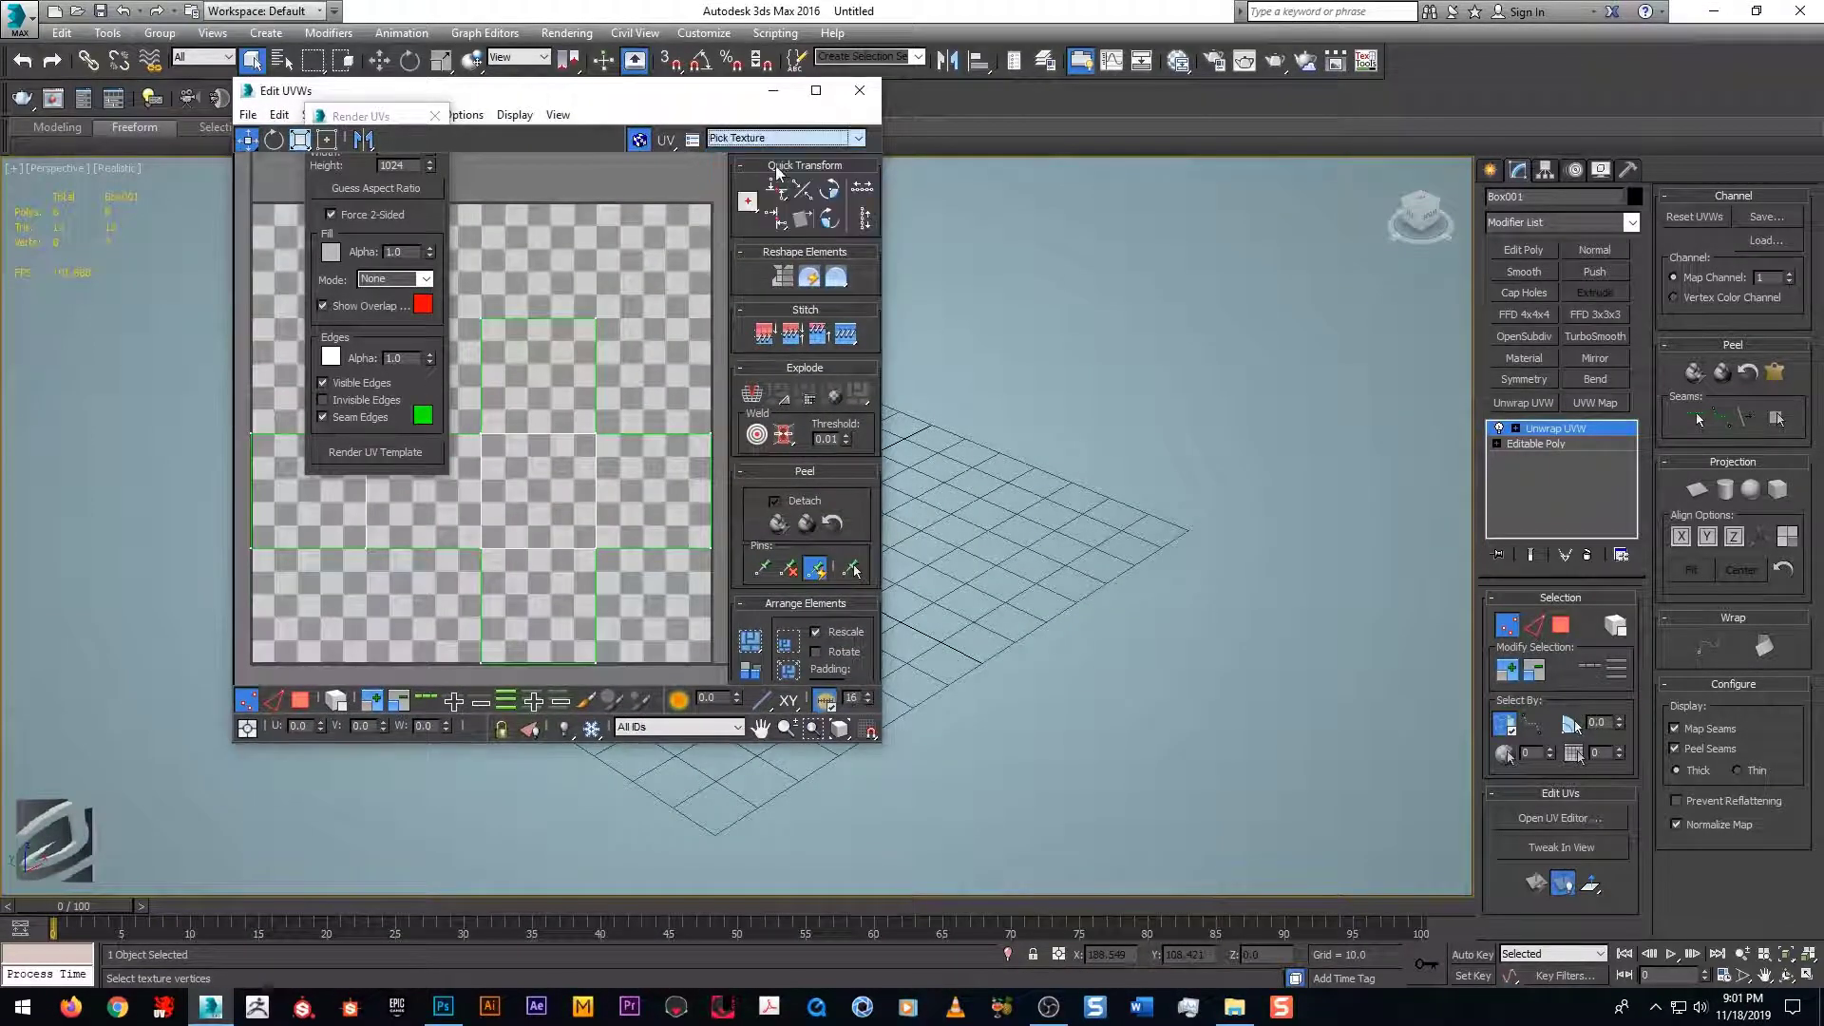
pyautogui.click(1123, 194)
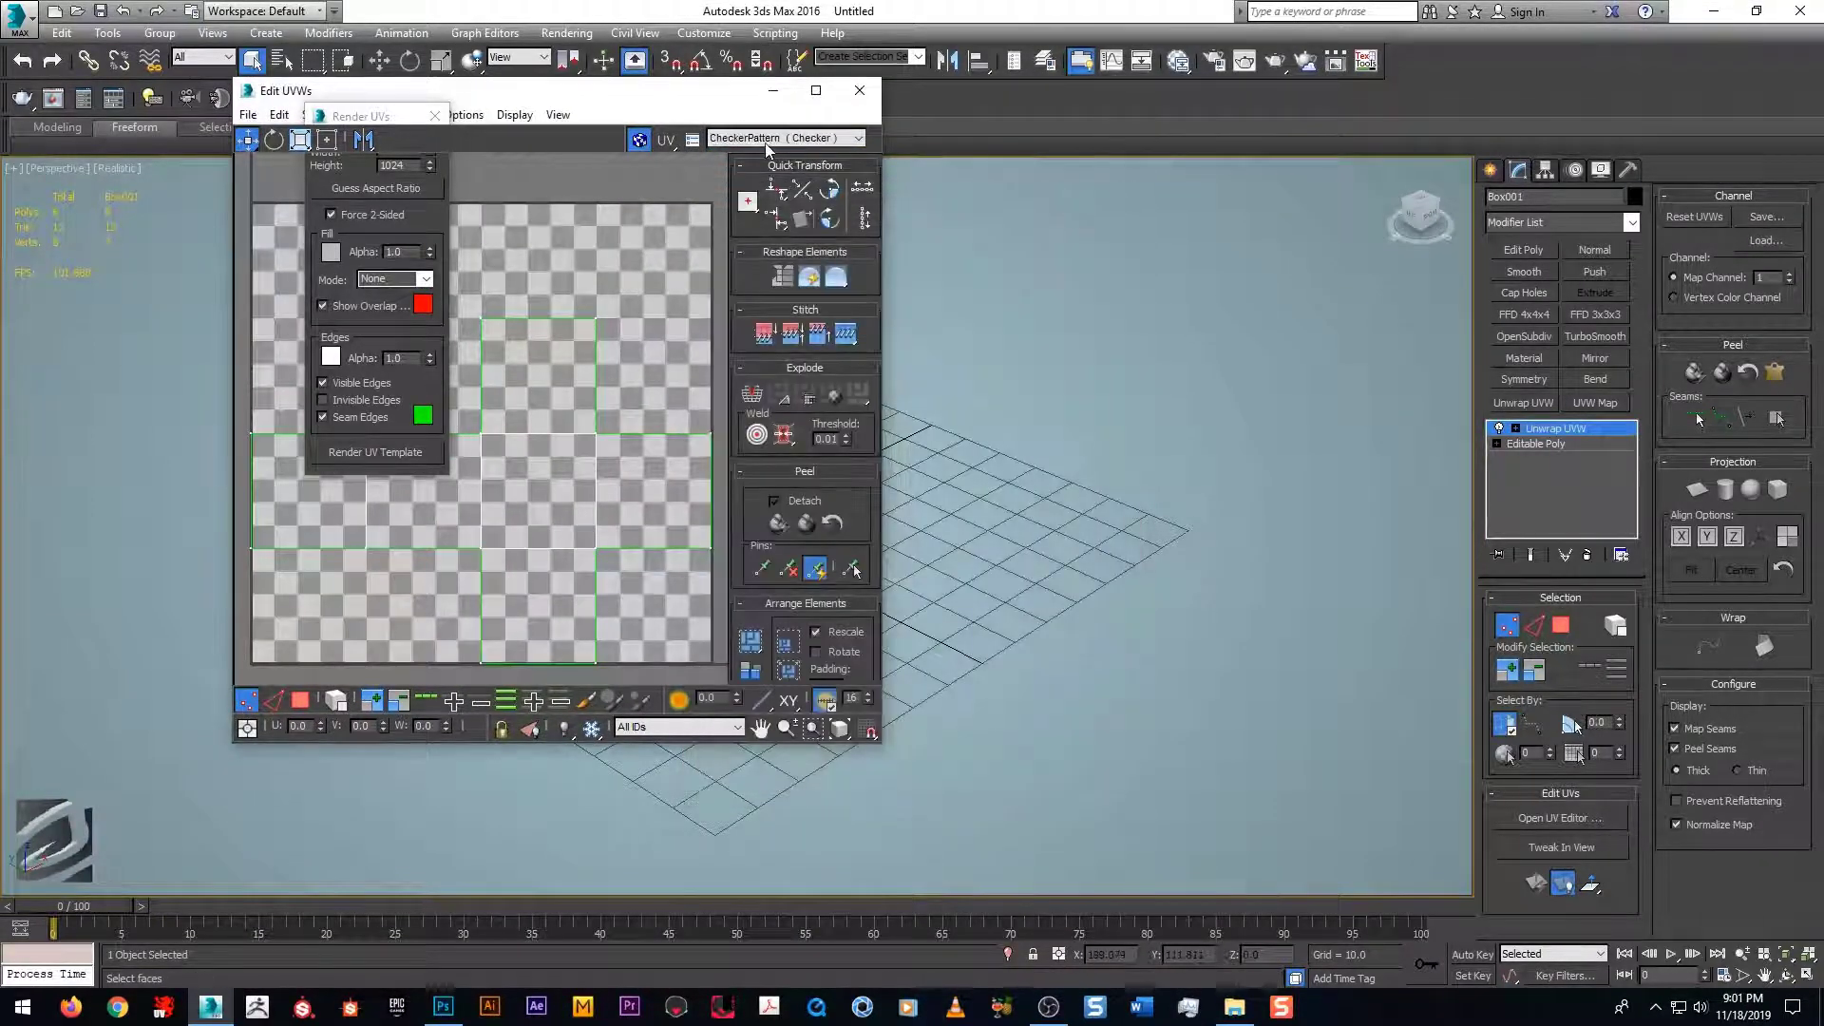
pyautogui.click(775, 138)
pyautogui.click(771, 197)
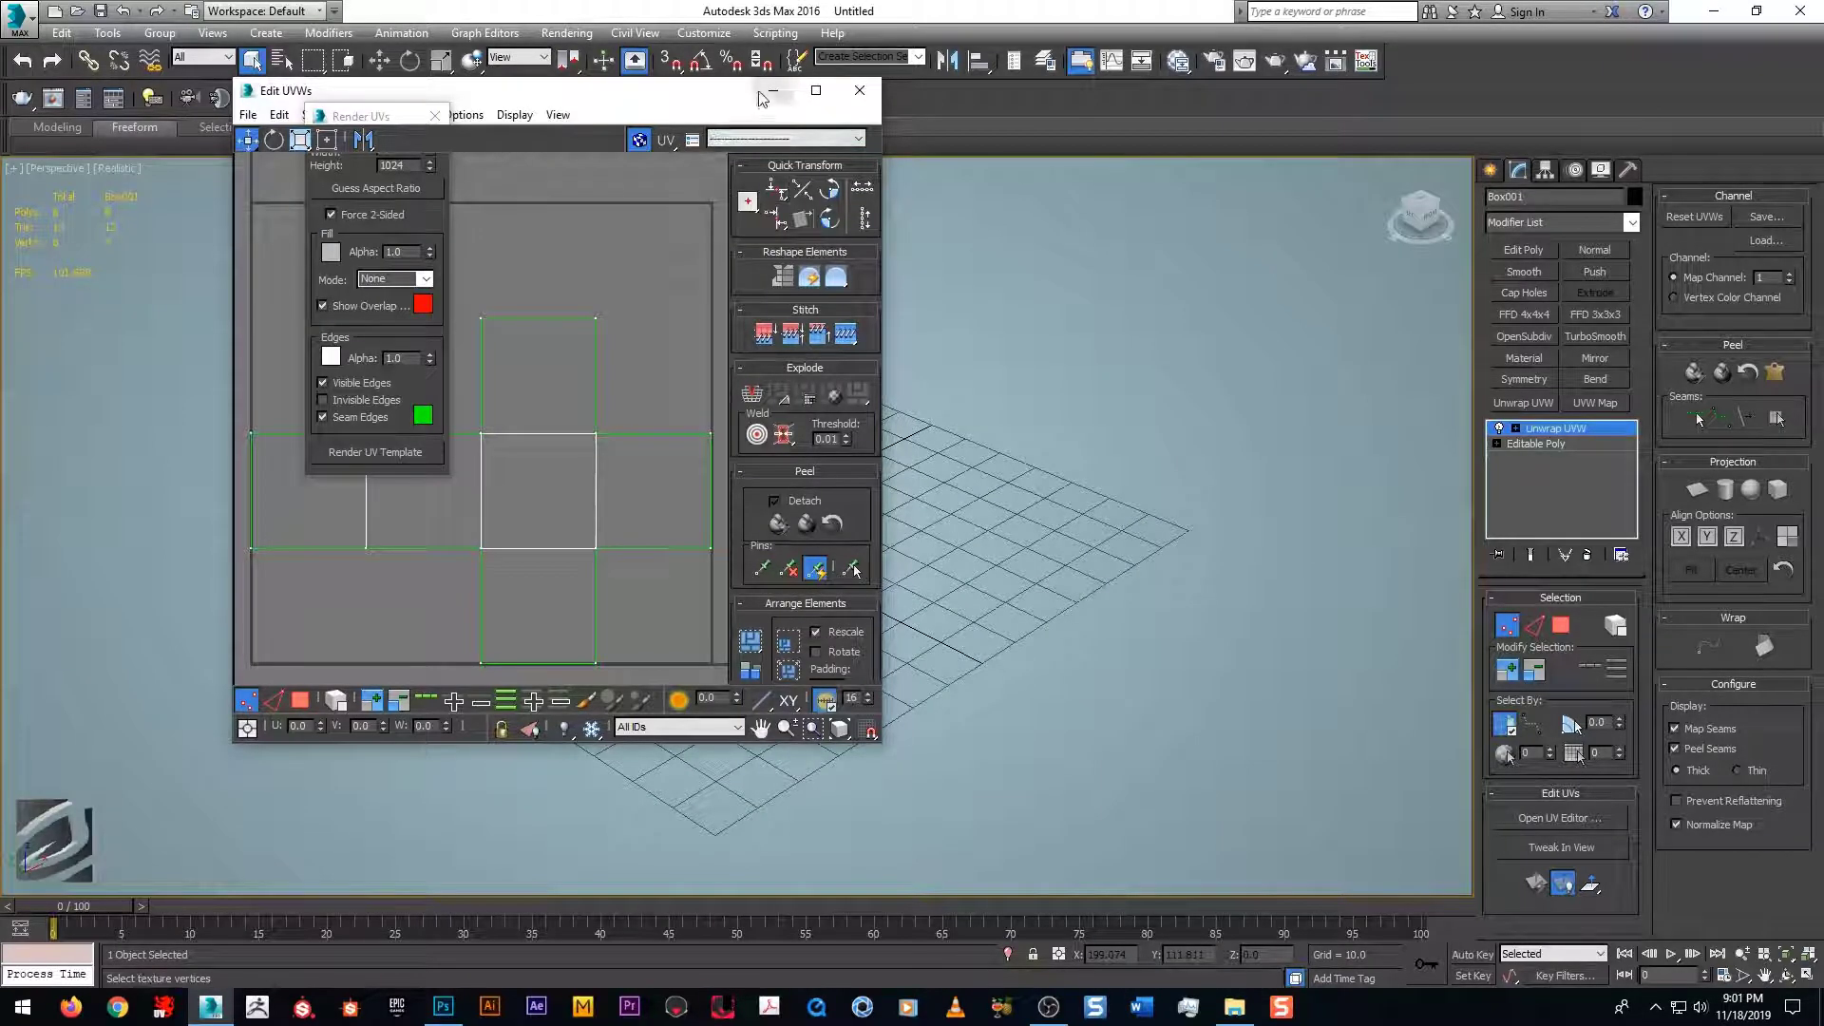
# Step: Close the Render UVs dialog and place the Edit UVWs window beside the cube so both can be seen
pyautogui.click(425, 121)
pyautogui.moveTo(709, 106); pyautogui.dragTo(1401, 238)
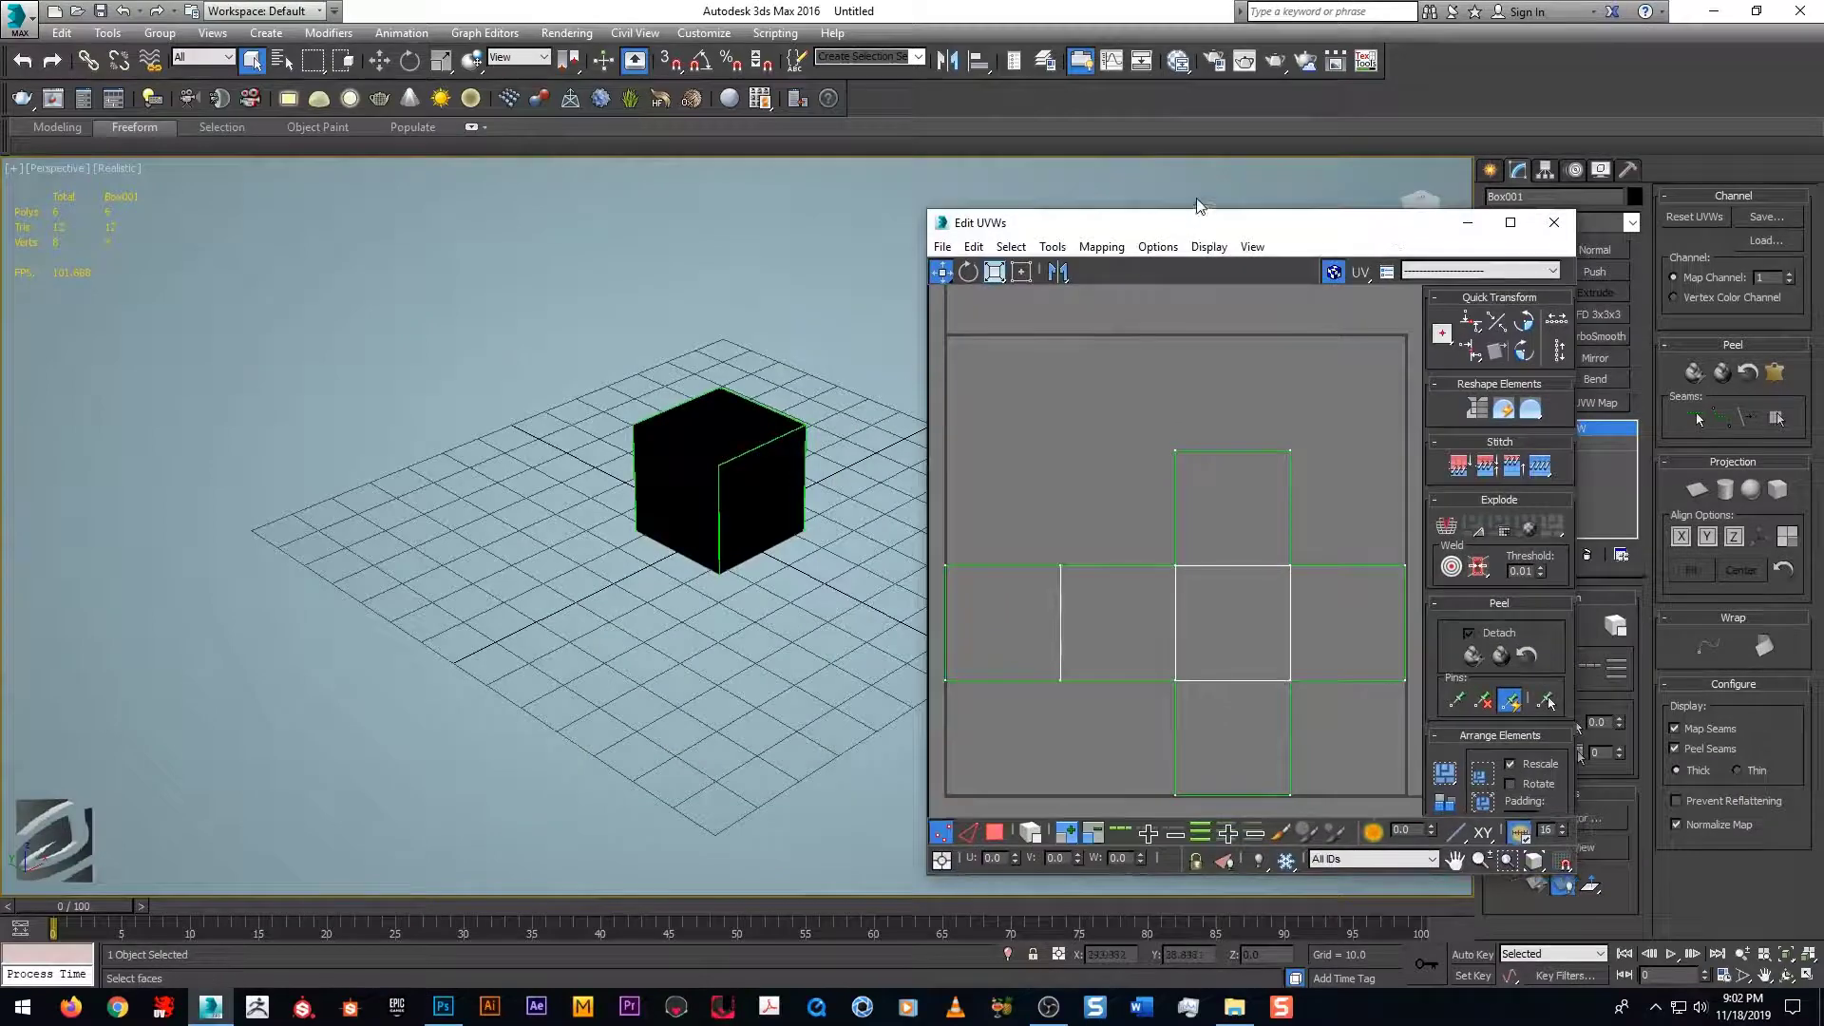
pyautogui.moveTo(1194, 231); pyautogui.dragTo(1245, 143)
pyautogui.moveTo(831, 457); pyautogui.dragTo(463, 482, button='middle')
pyautogui.scroll(4, 526, 501)
pyautogui.scroll(-2, 484, 499)
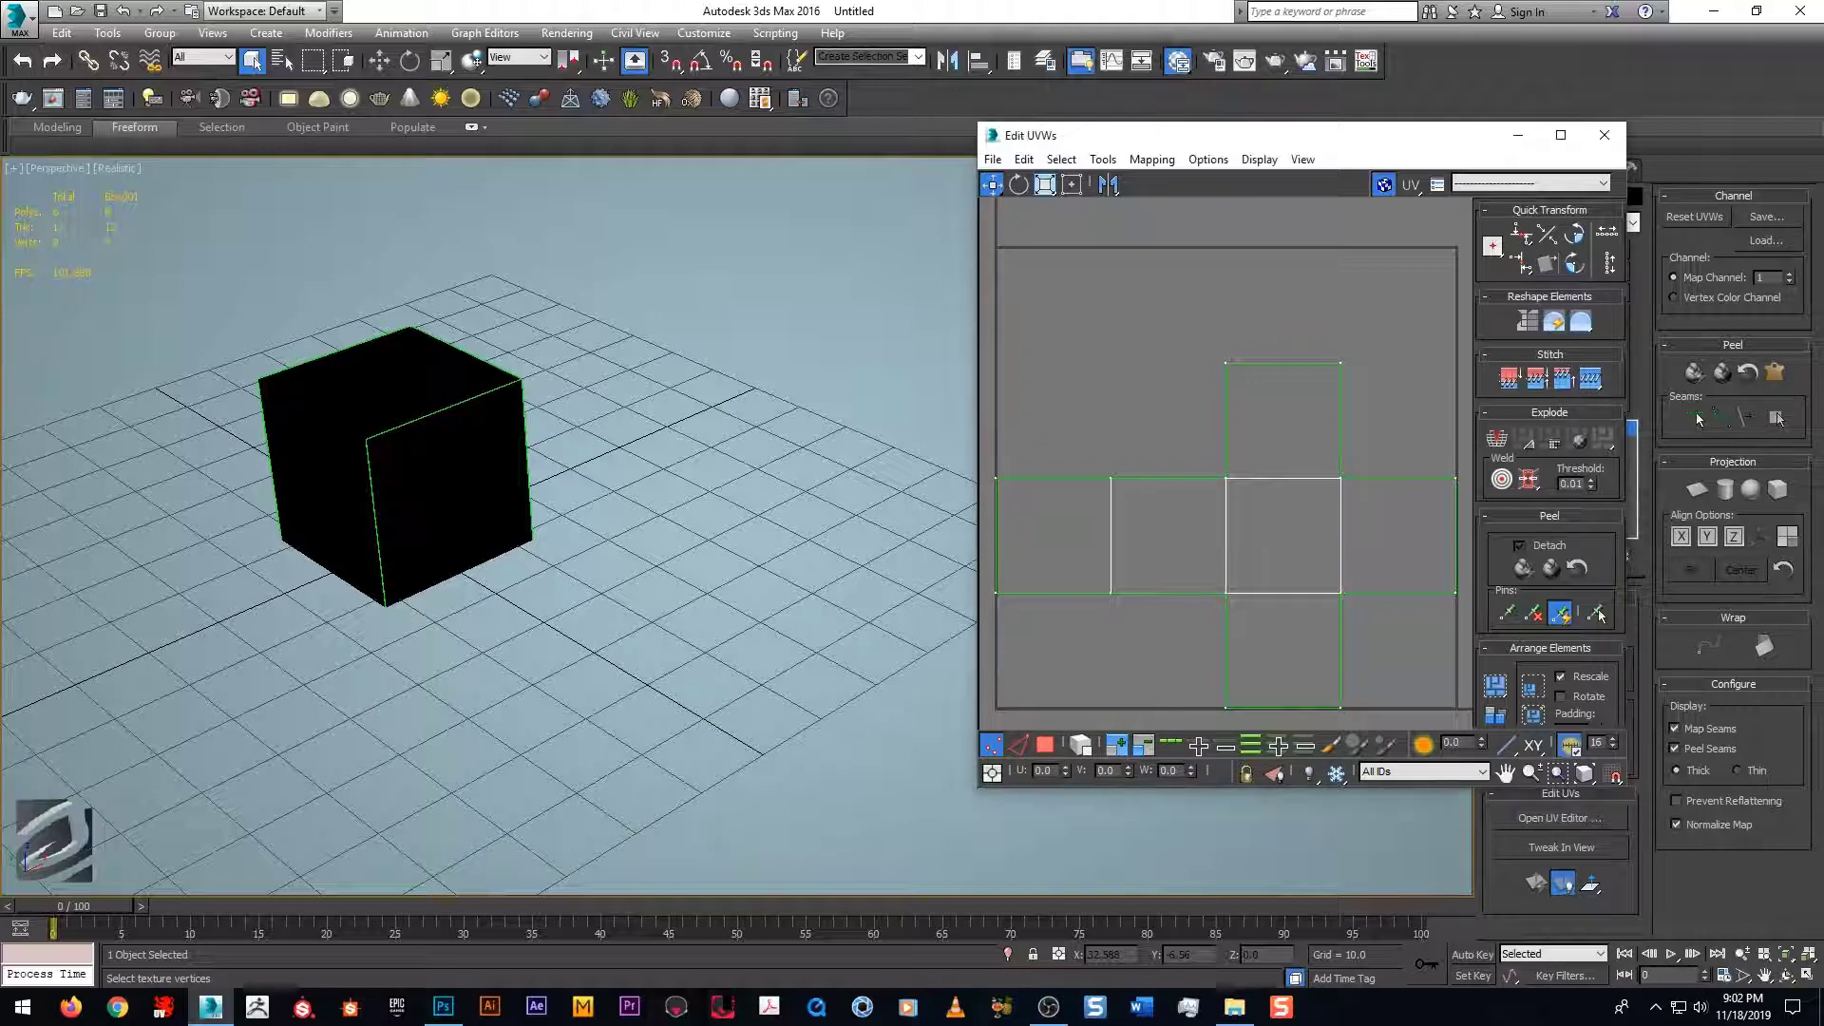
# Step: Open and close the Slate Material Editor, and select all the cube's faces in the UV editor's polygon mode
pyautogui.press('m')
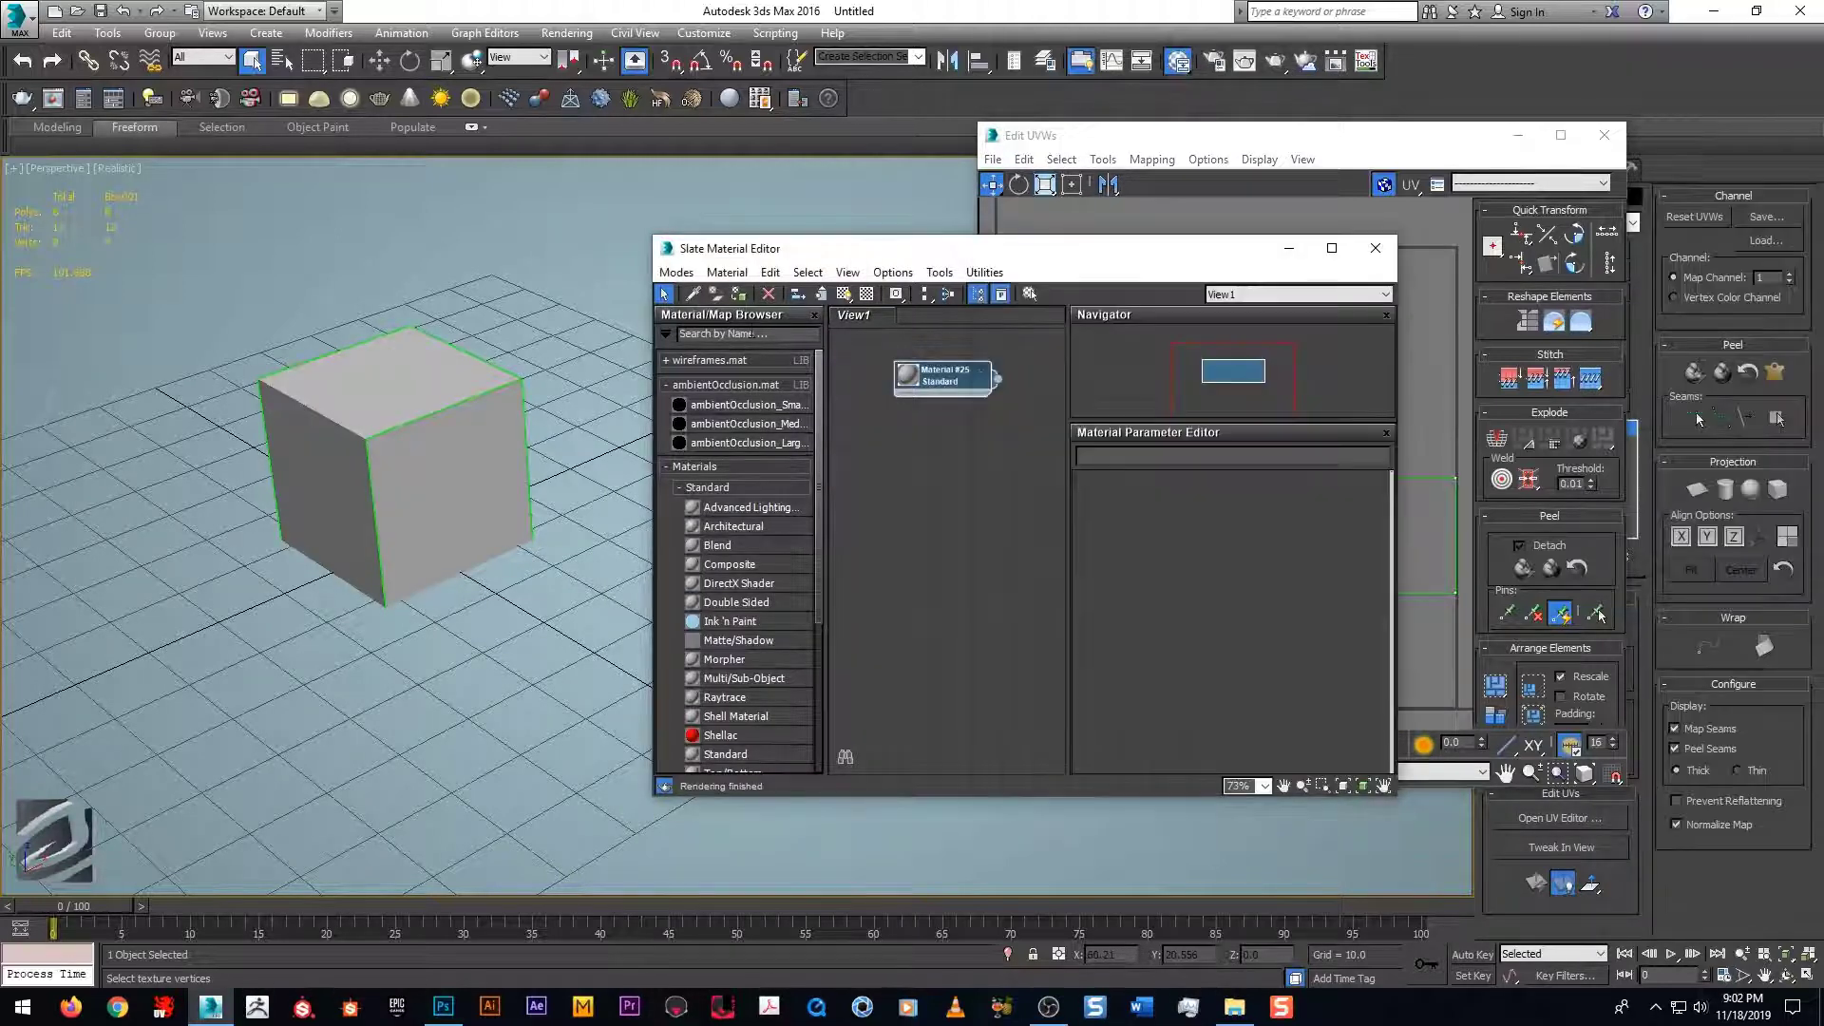
pyautogui.click(1374, 248)
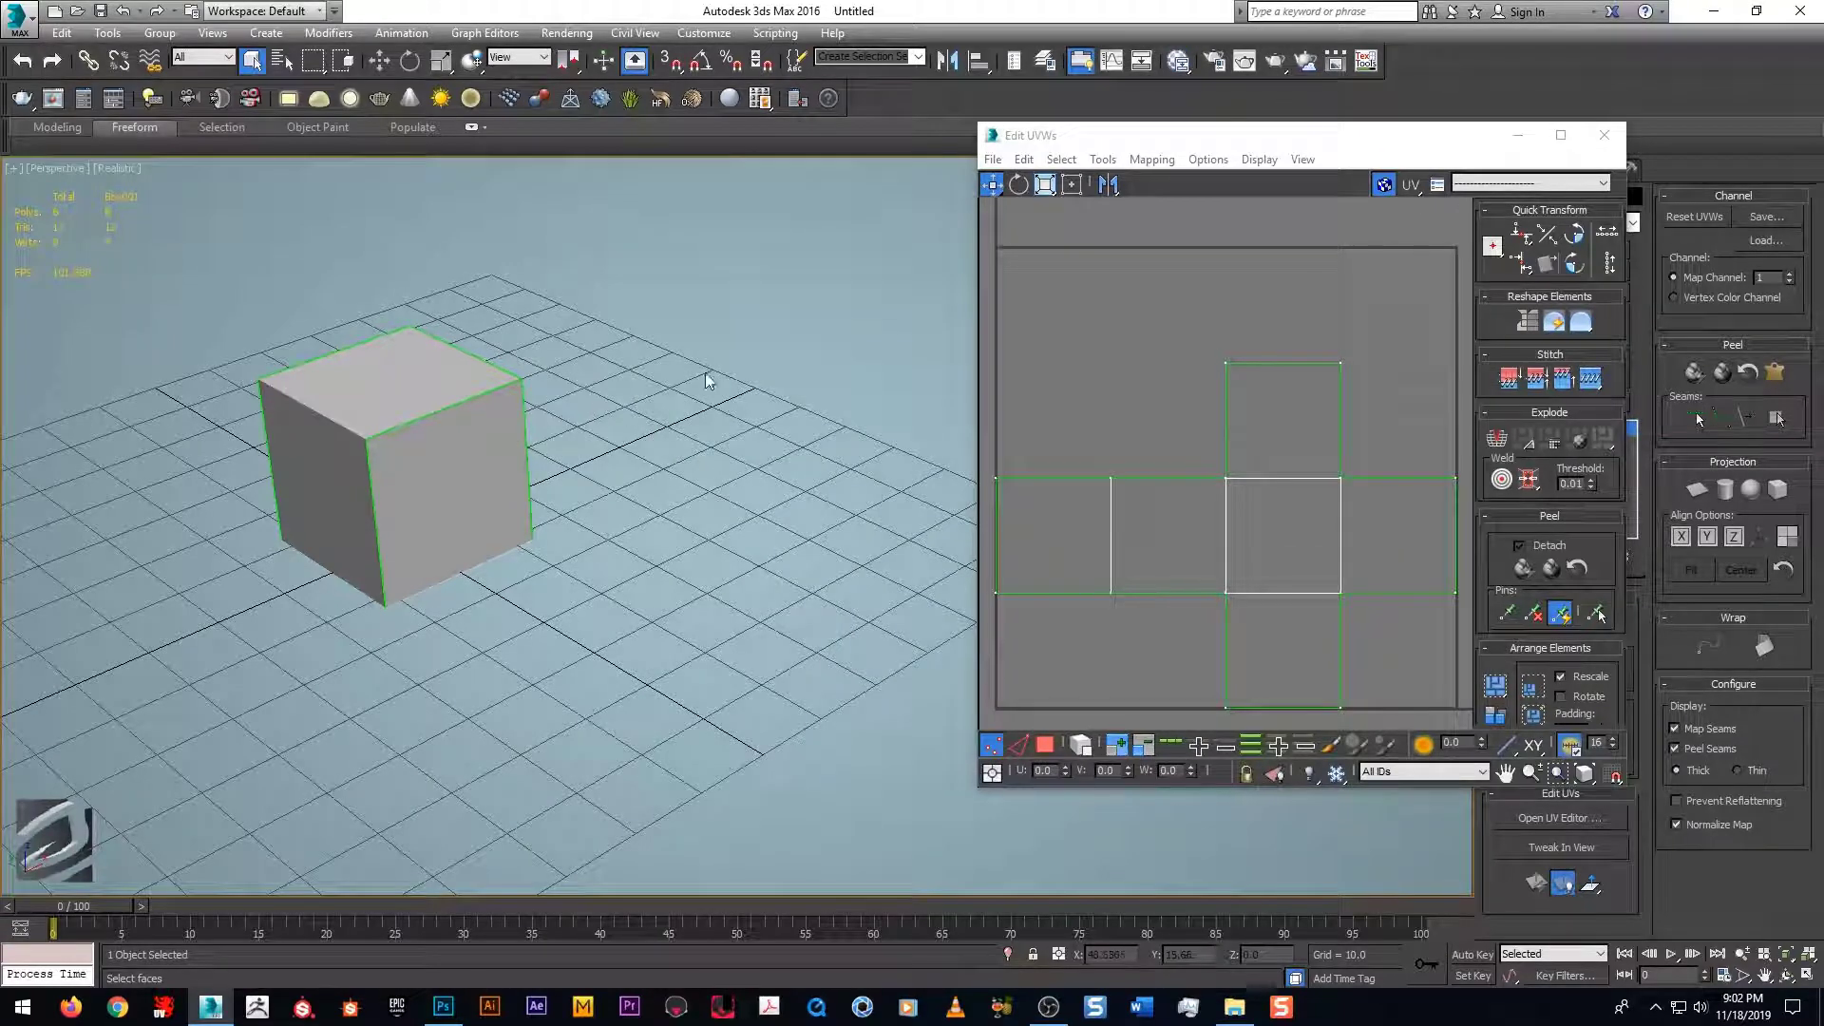
pyautogui.moveTo(1146, 534); pyautogui.dragTo(1164, 504, button='middle')
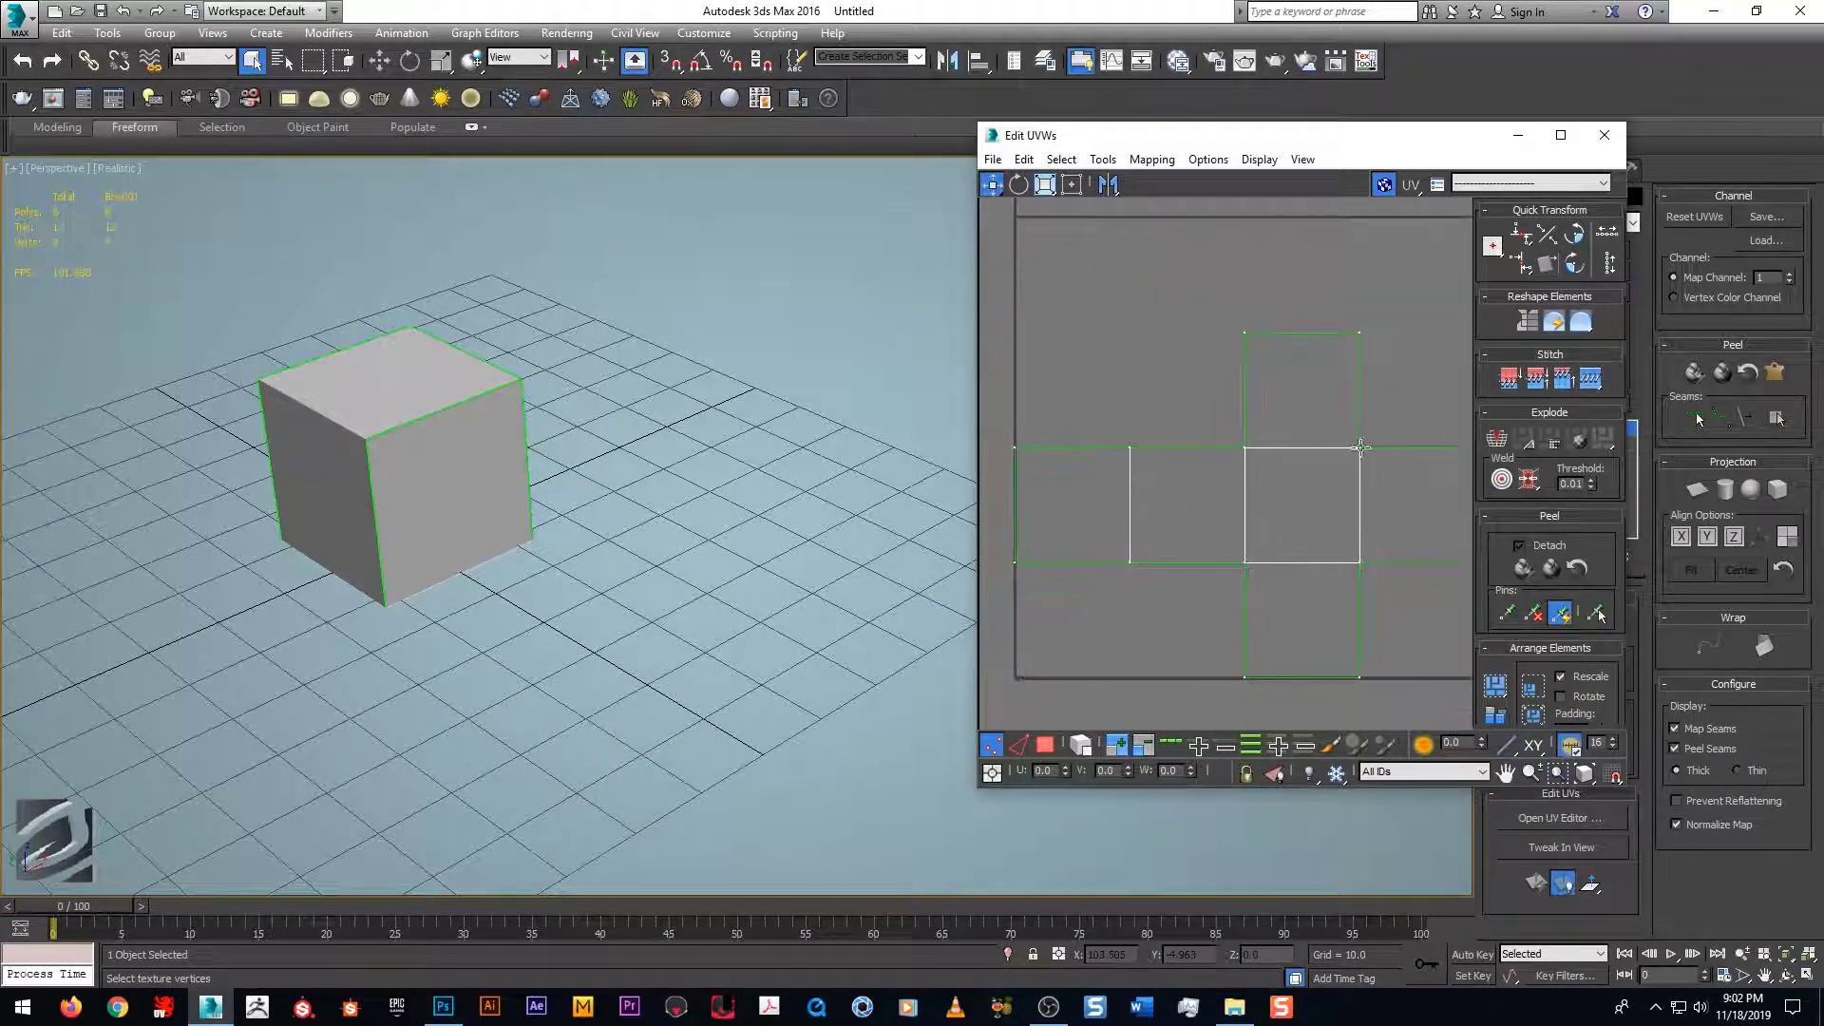
pyautogui.click(1047, 746)
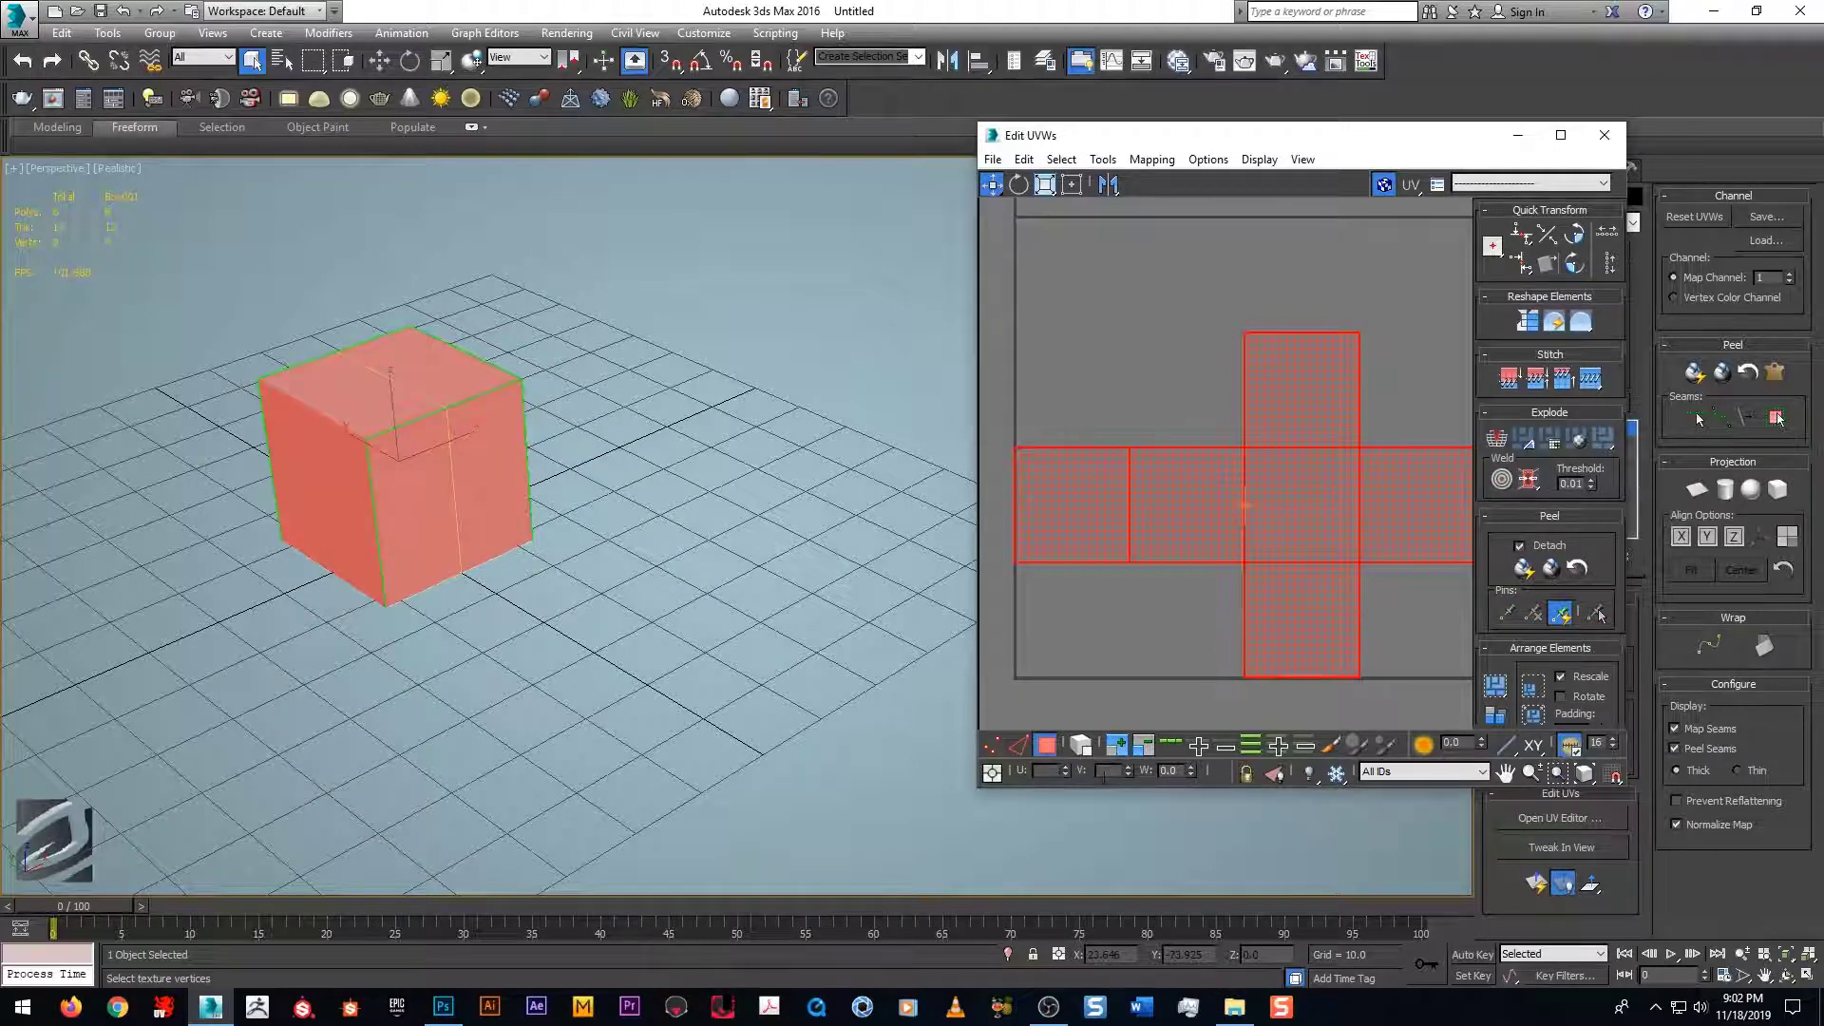
# Step: Select the central square of the UV cross and orbit the cube to see which face it corresponds to
pyautogui.click(1197, 363)
pyautogui.click(1277, 482)
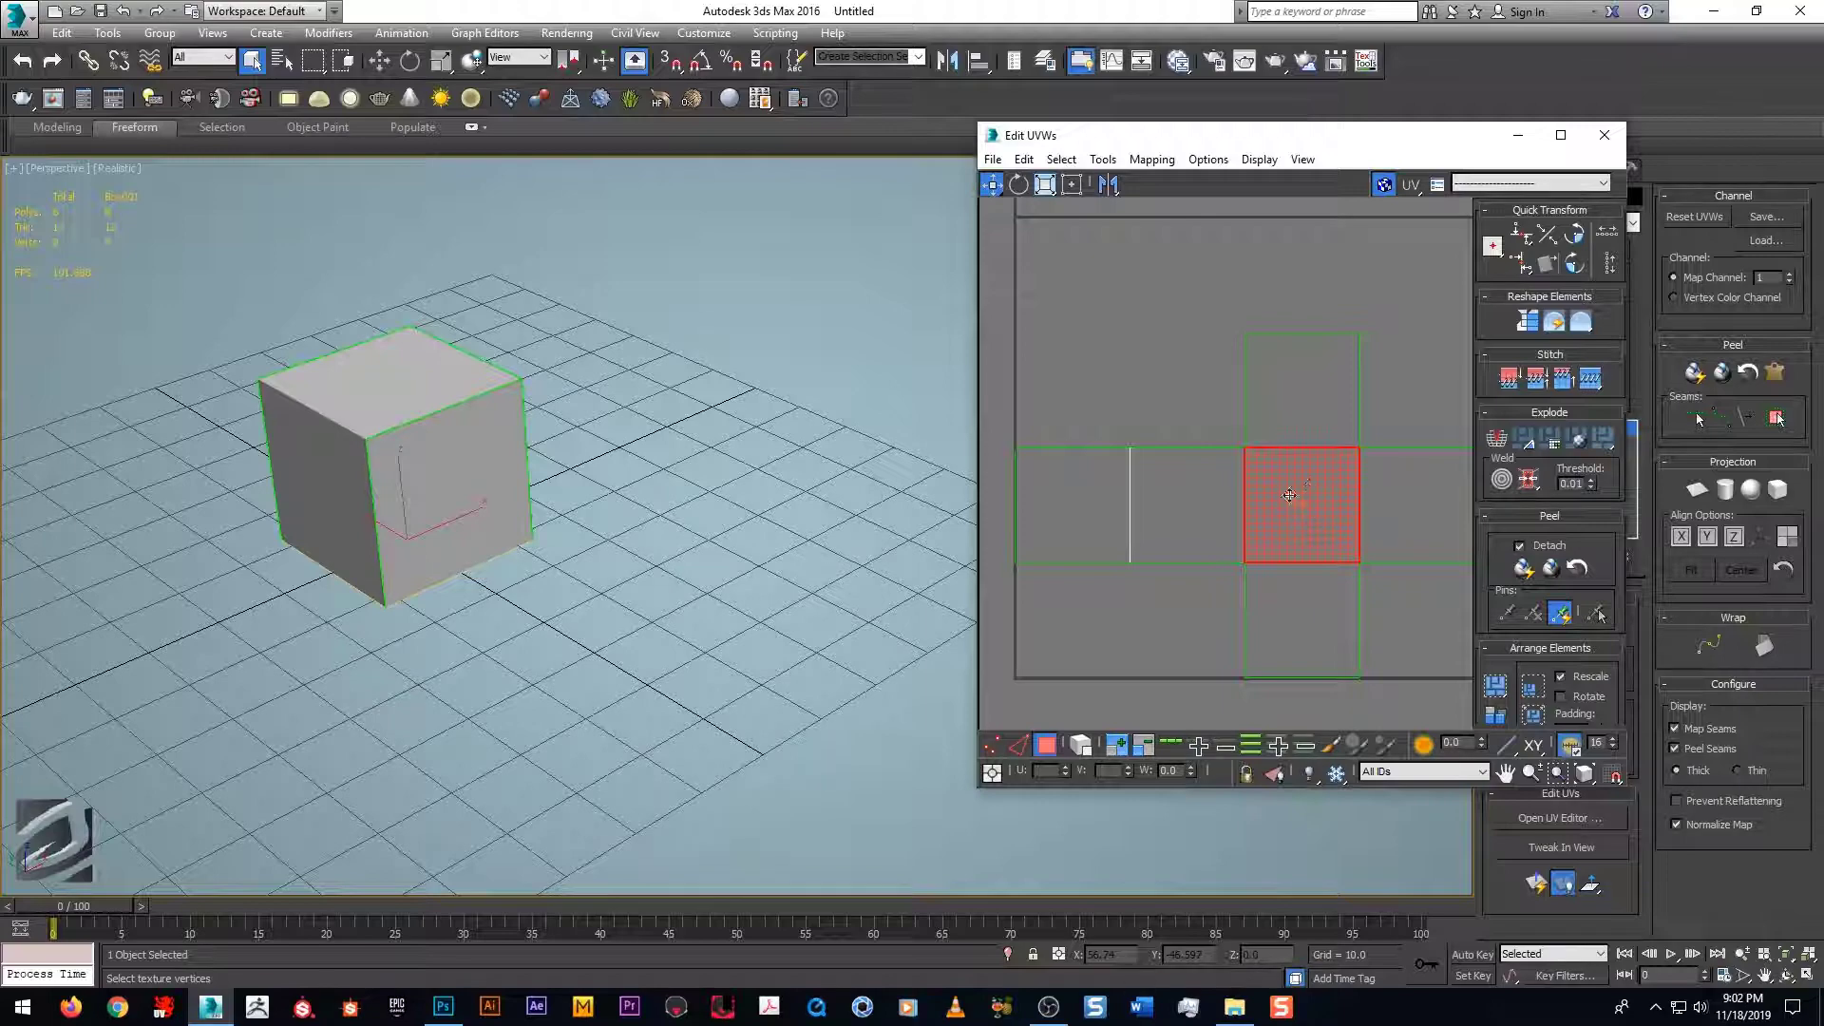
pyautogui.keyDown('alt'); pyautogui.moveTo(965, 610); pyautogui.dragTo(491, 494, button='middle'); pyautogui.keyUp('alt')
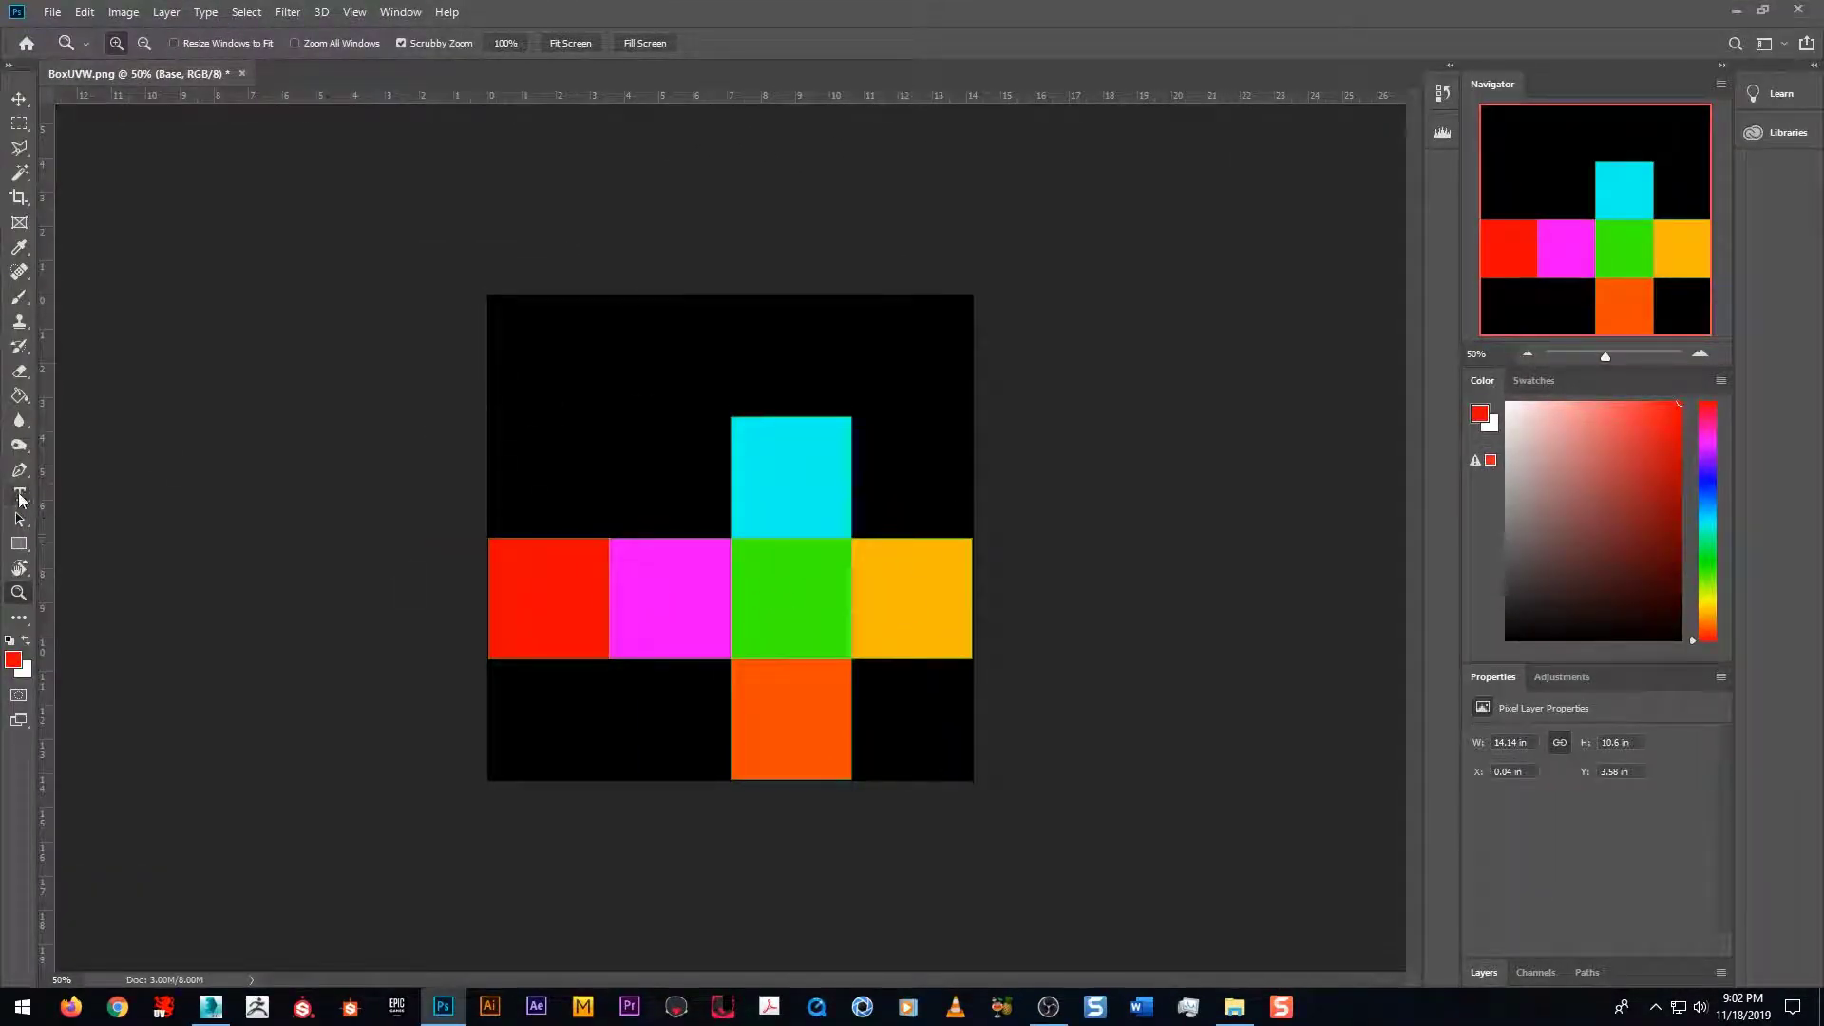
# Step: In Photoshop, add a white text layer reading 1 on the green square above the Base layer
pyautogui.click(19, 496)
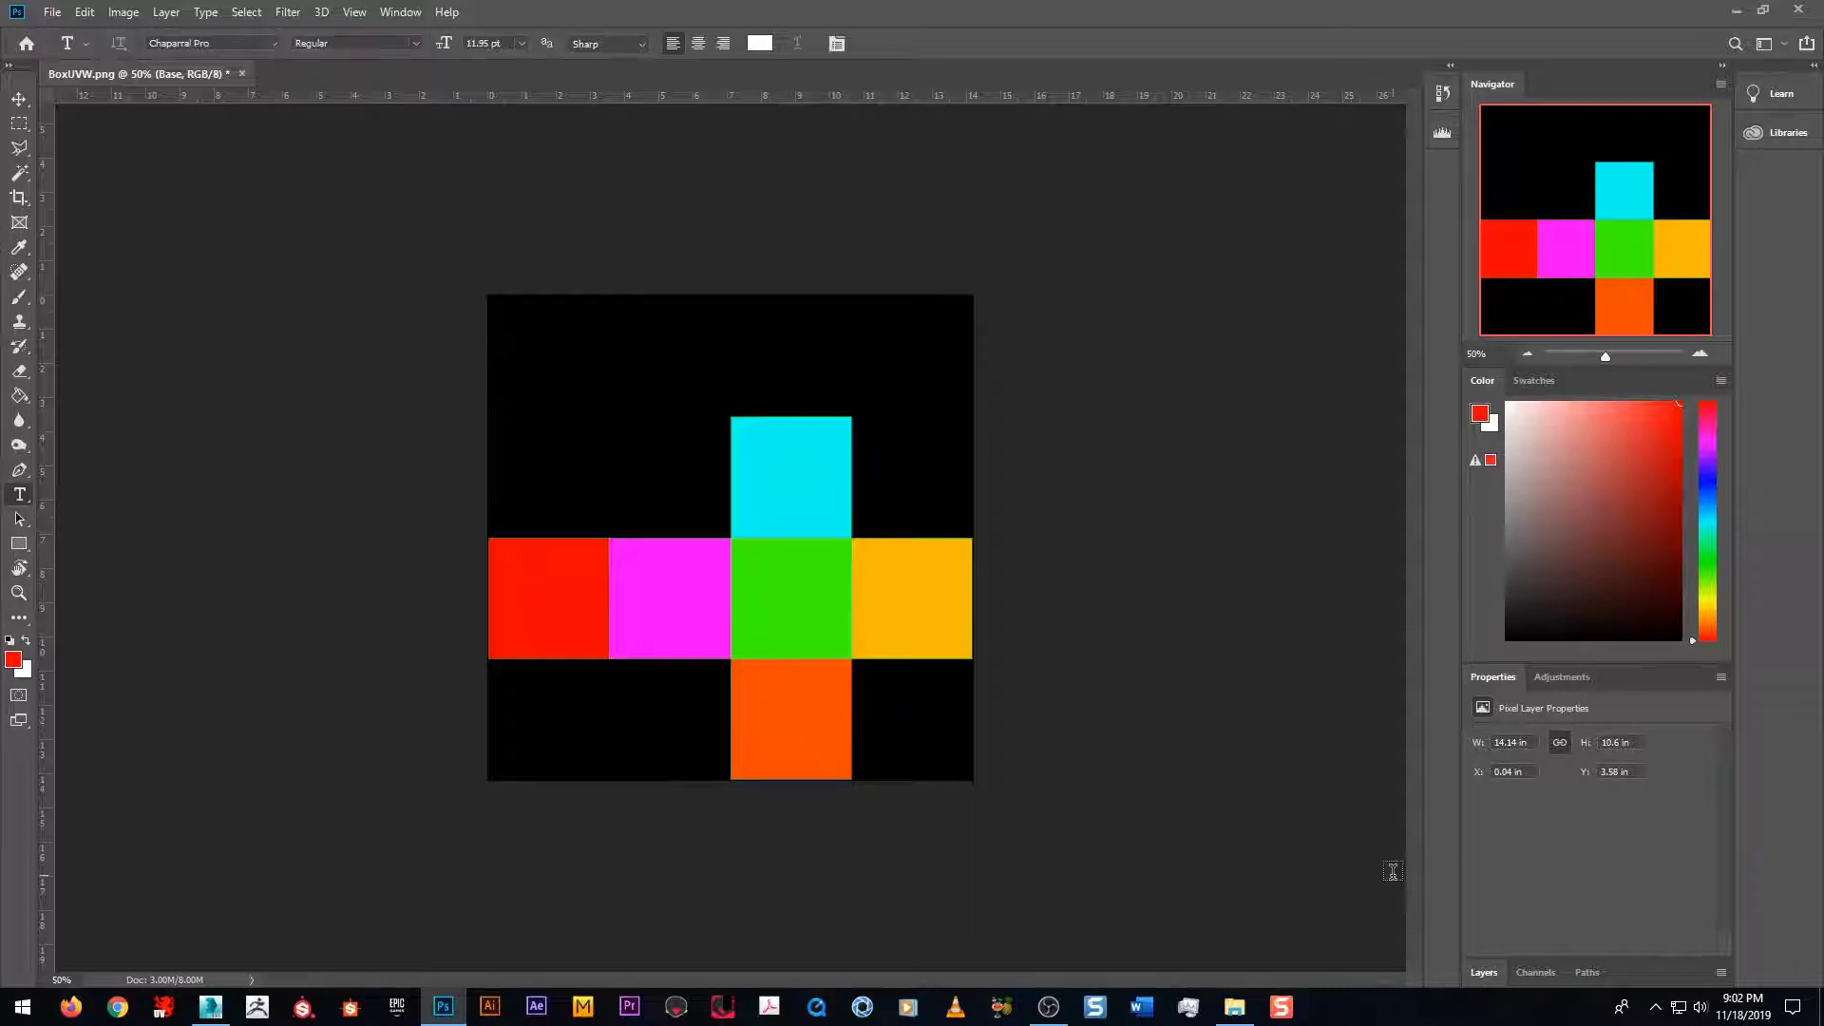
pyautogui.click(1482, 974)
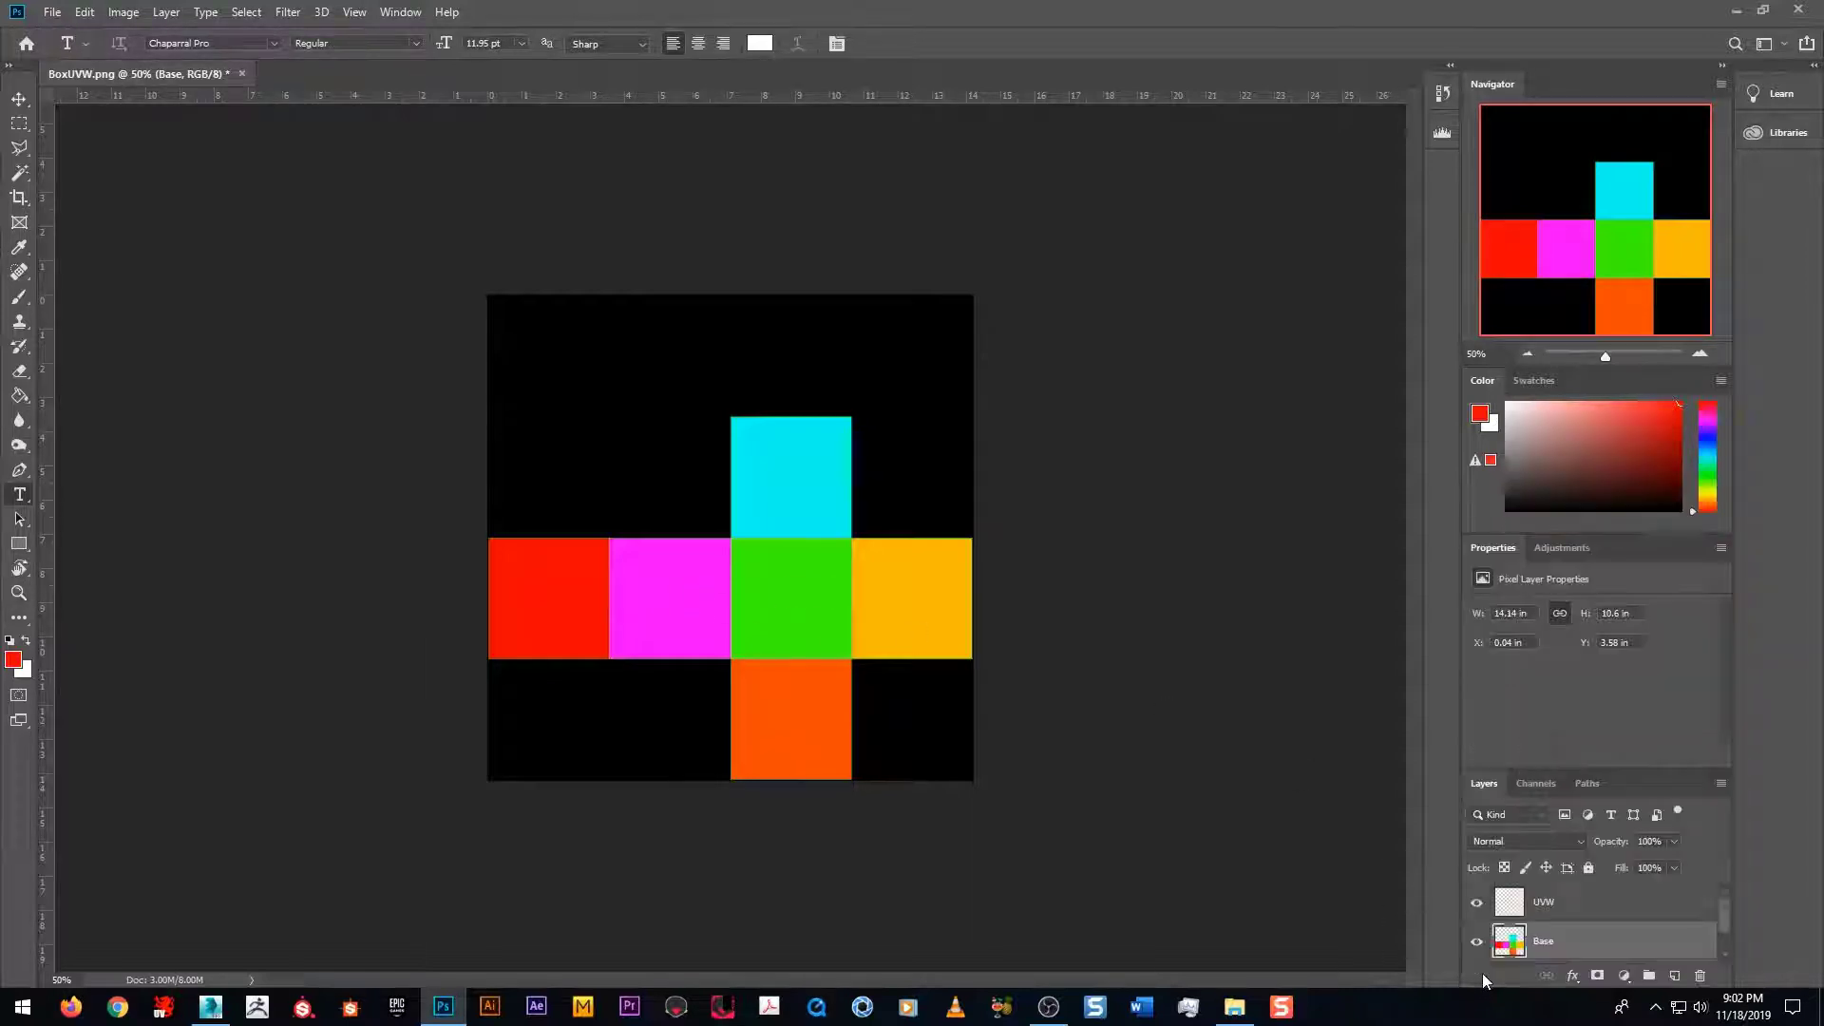
pyautogui.click(788, 613)
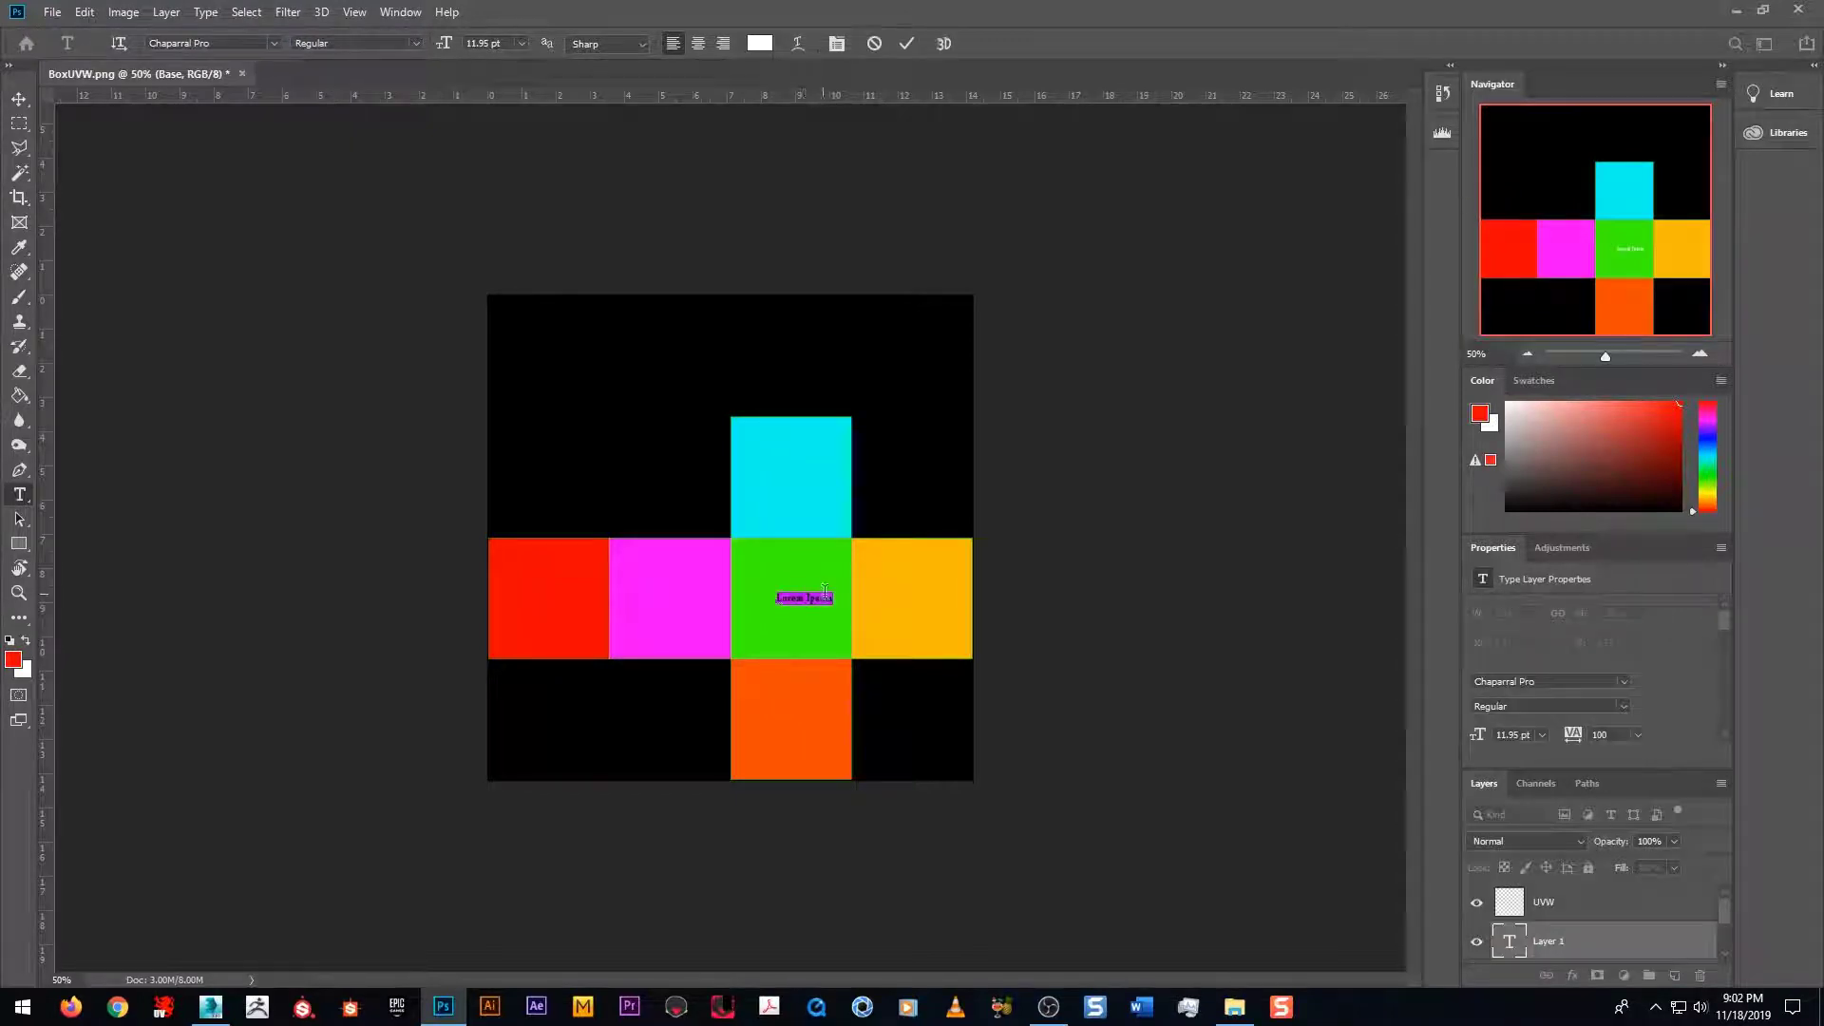
pyautogui.moveTo(786, 594); pyautogui.dragTo(777, 598)
pyautogui.write('1')
pyautogui.click(19, 99)
# Step: Scale the 1 to about 830%, rotate it 90° clockwise, and center it on the green square
pyautogui.hotkey('ctrl', 't')
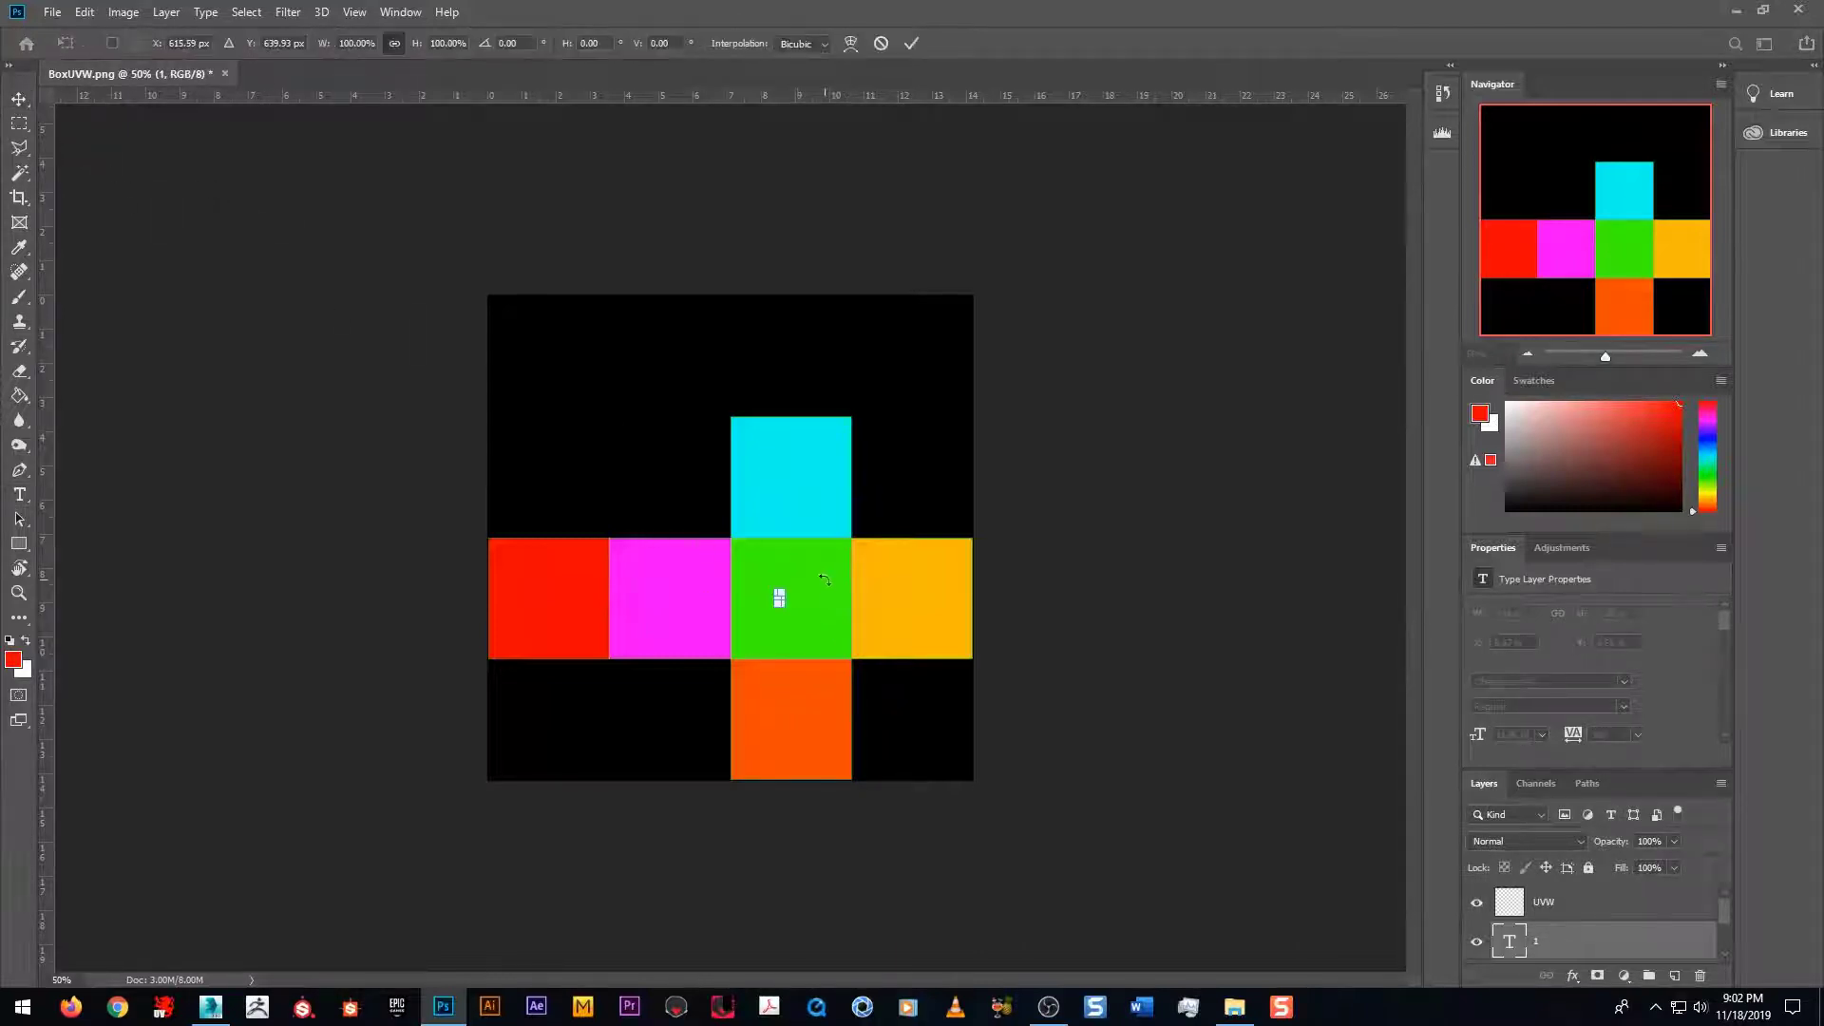
pyautogui.moveTo(779, 596); pyautogui.dragTo(895, 473)
pyautogui.moveTo(797, 525); pyautogui.dragTo(793, 599)
pyautogui.moveTo(823, 528); pyautogui.dragTo(787, 602)
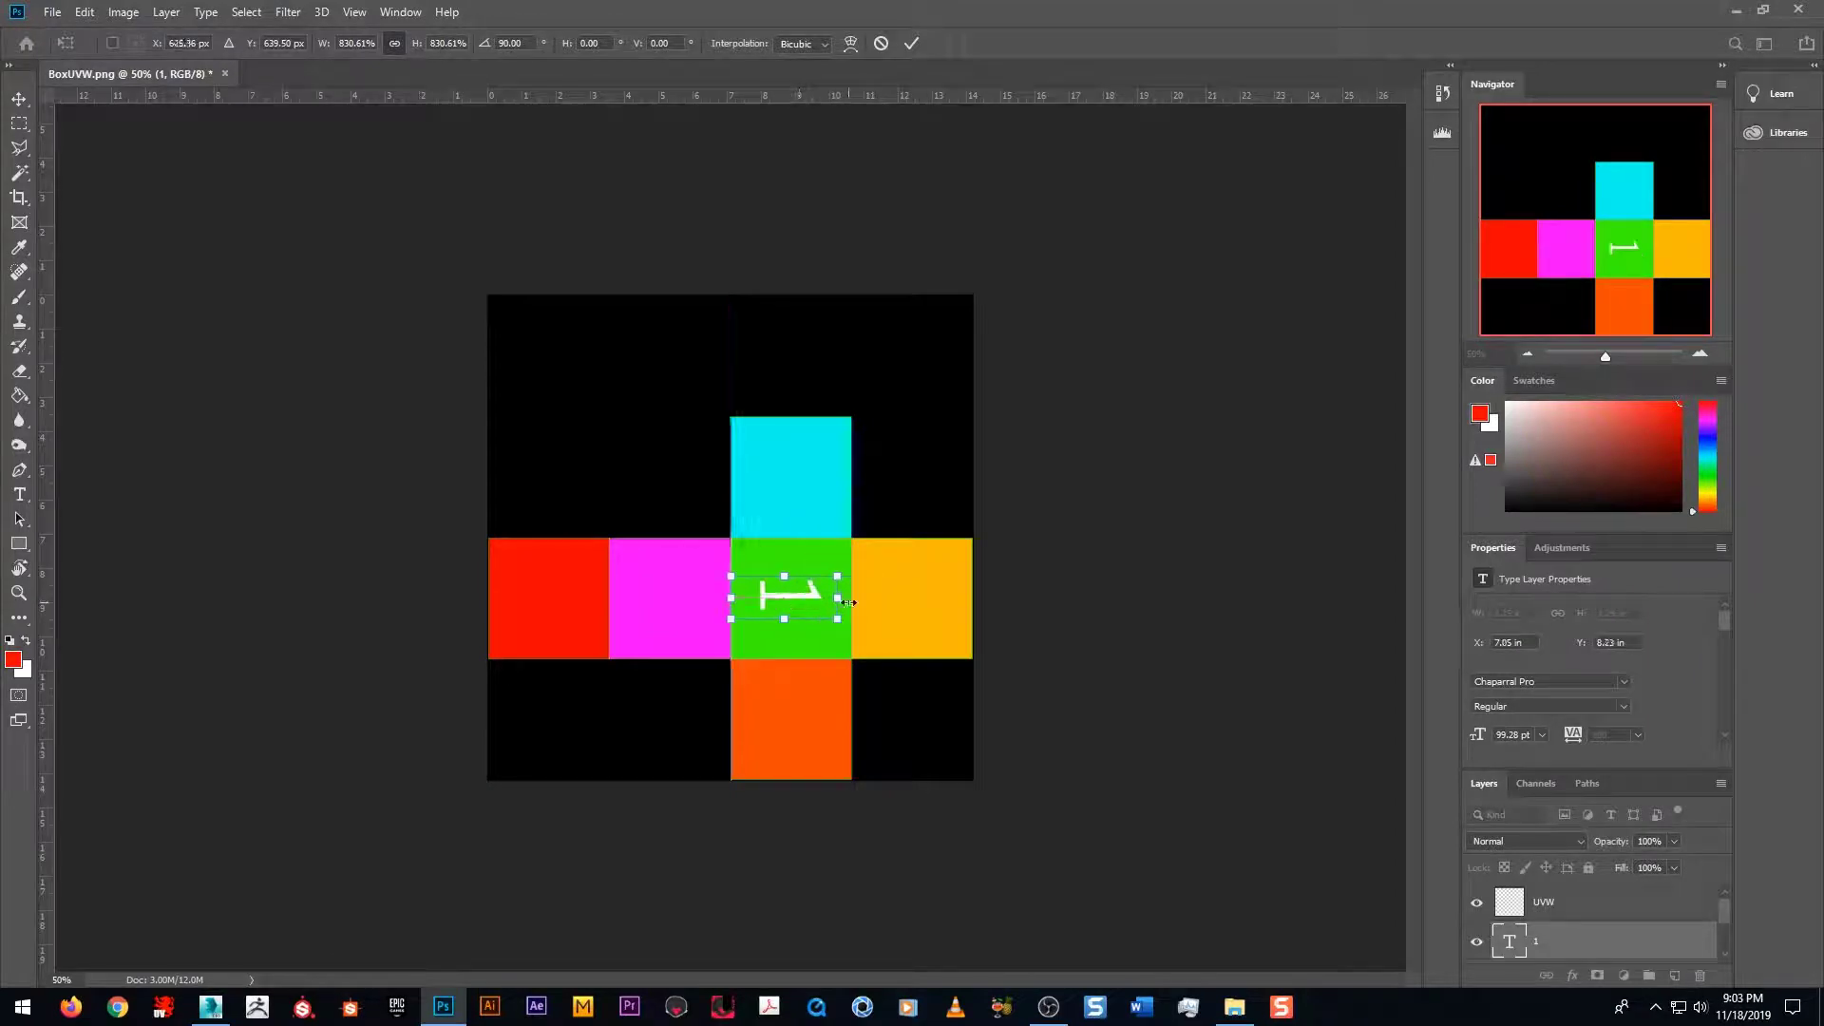
pyautogui.press('Return')
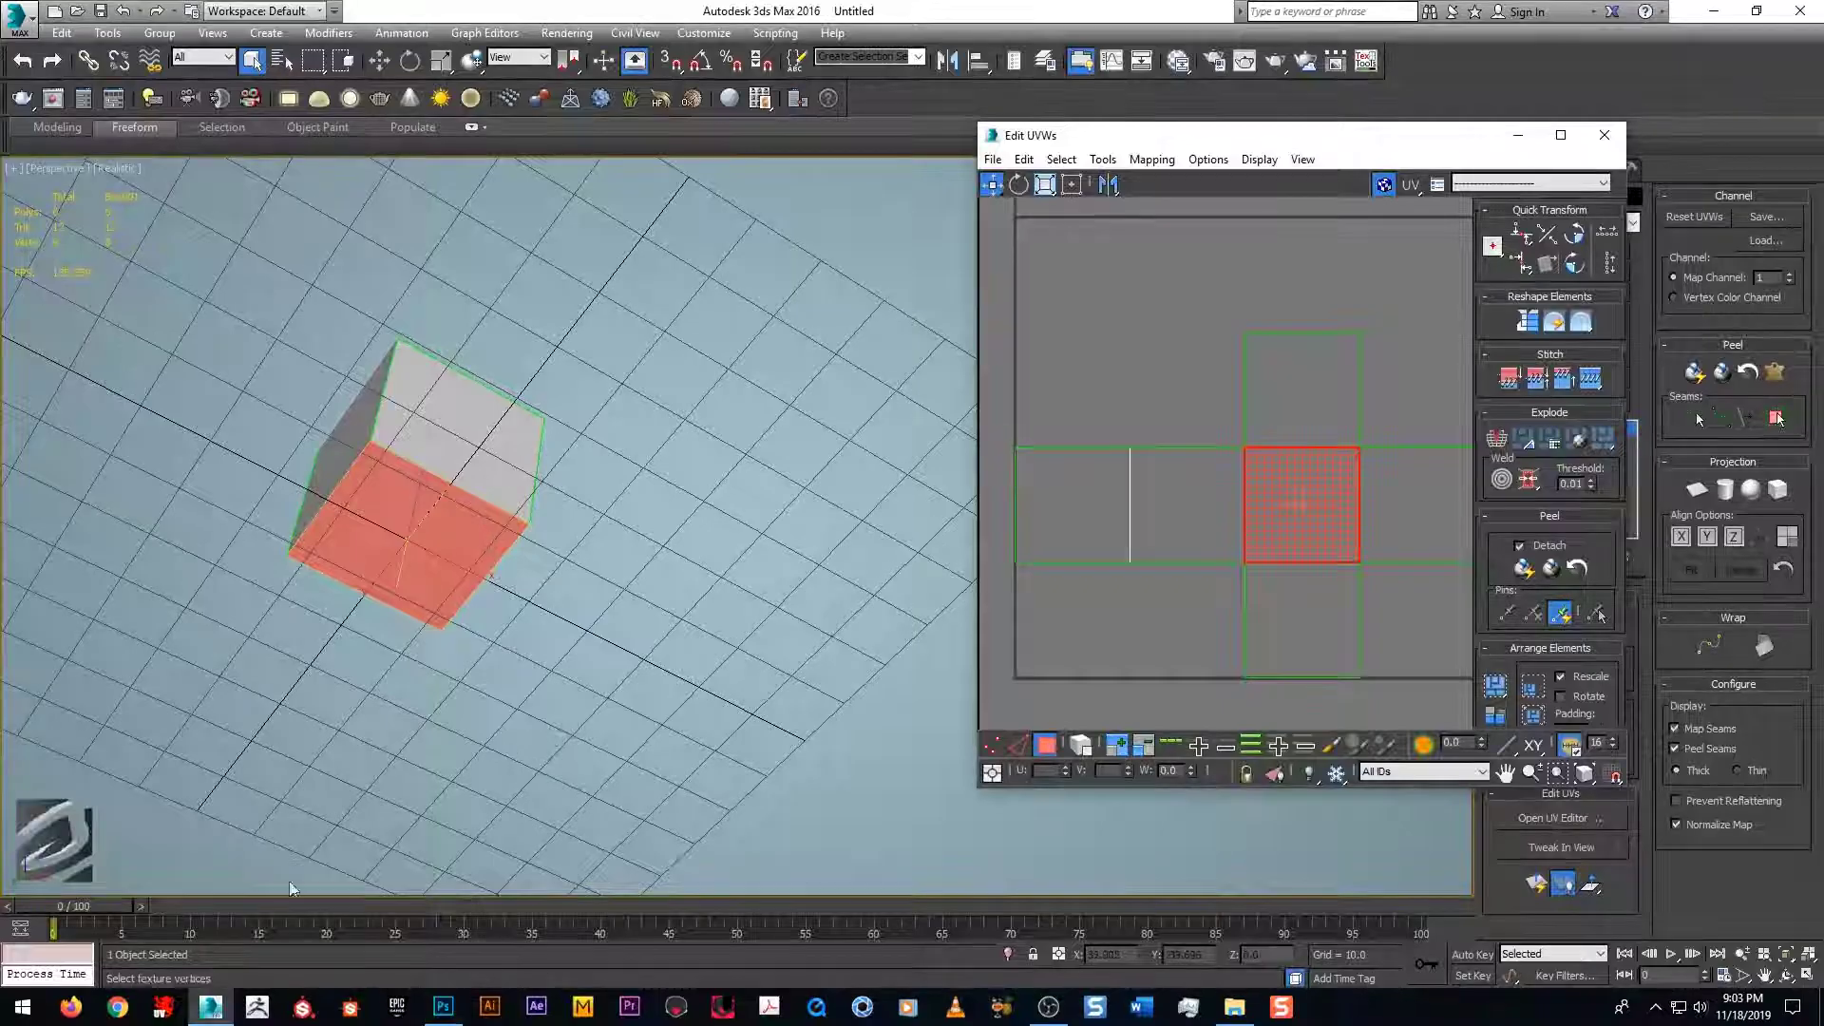
# Step: Switch to 3ds Max and compare the upper UV square with the central one on the cube to work out their orientation
pyautogui.click(210, 1006)
pyautogui.keyDown('alt'); pyautogui.moveTo(643, 493); pyautogui.dragTo(543, 552, button='middle'); pyautogui.keyUp('alt')
pyautogui.click(1303, 418)
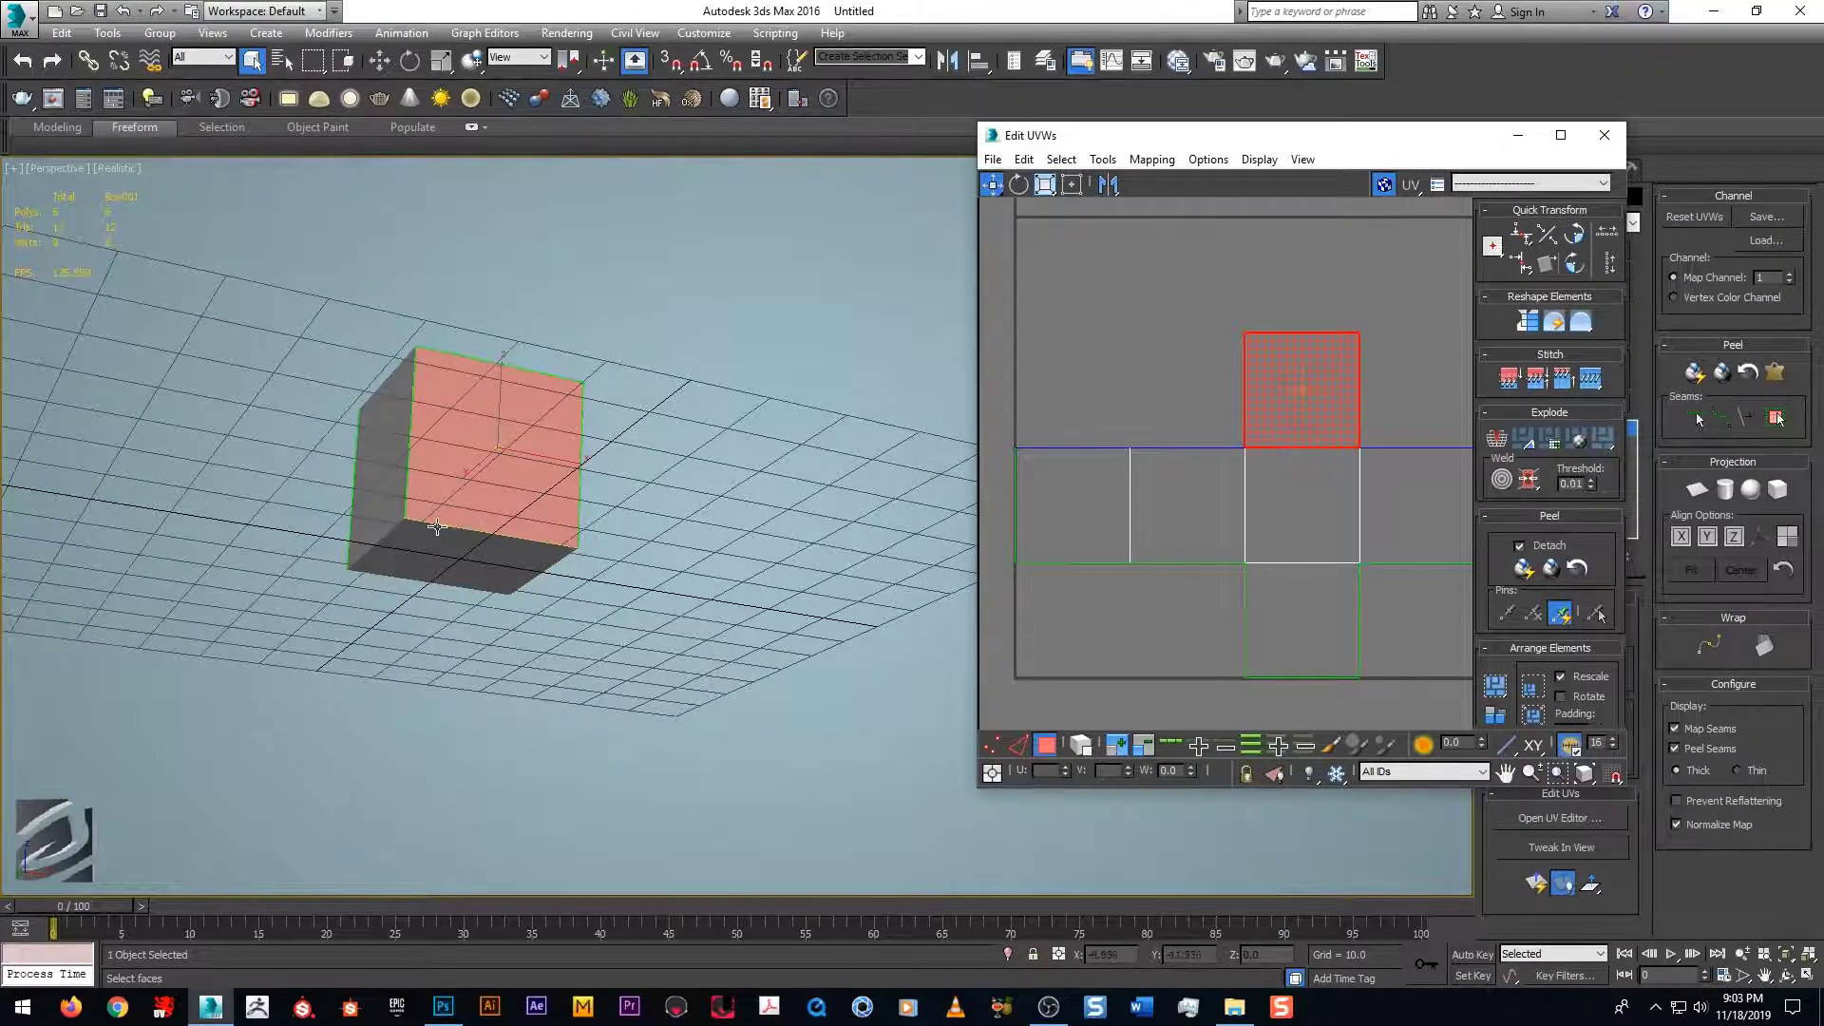
pyautogui.keyDown('alt'); pyautogui.moveTo(611, 582); pyautogui.dragTo(532, 570, button='middle'); pyautogui.keyUp('alt')
pyautogui.click(516, 566)
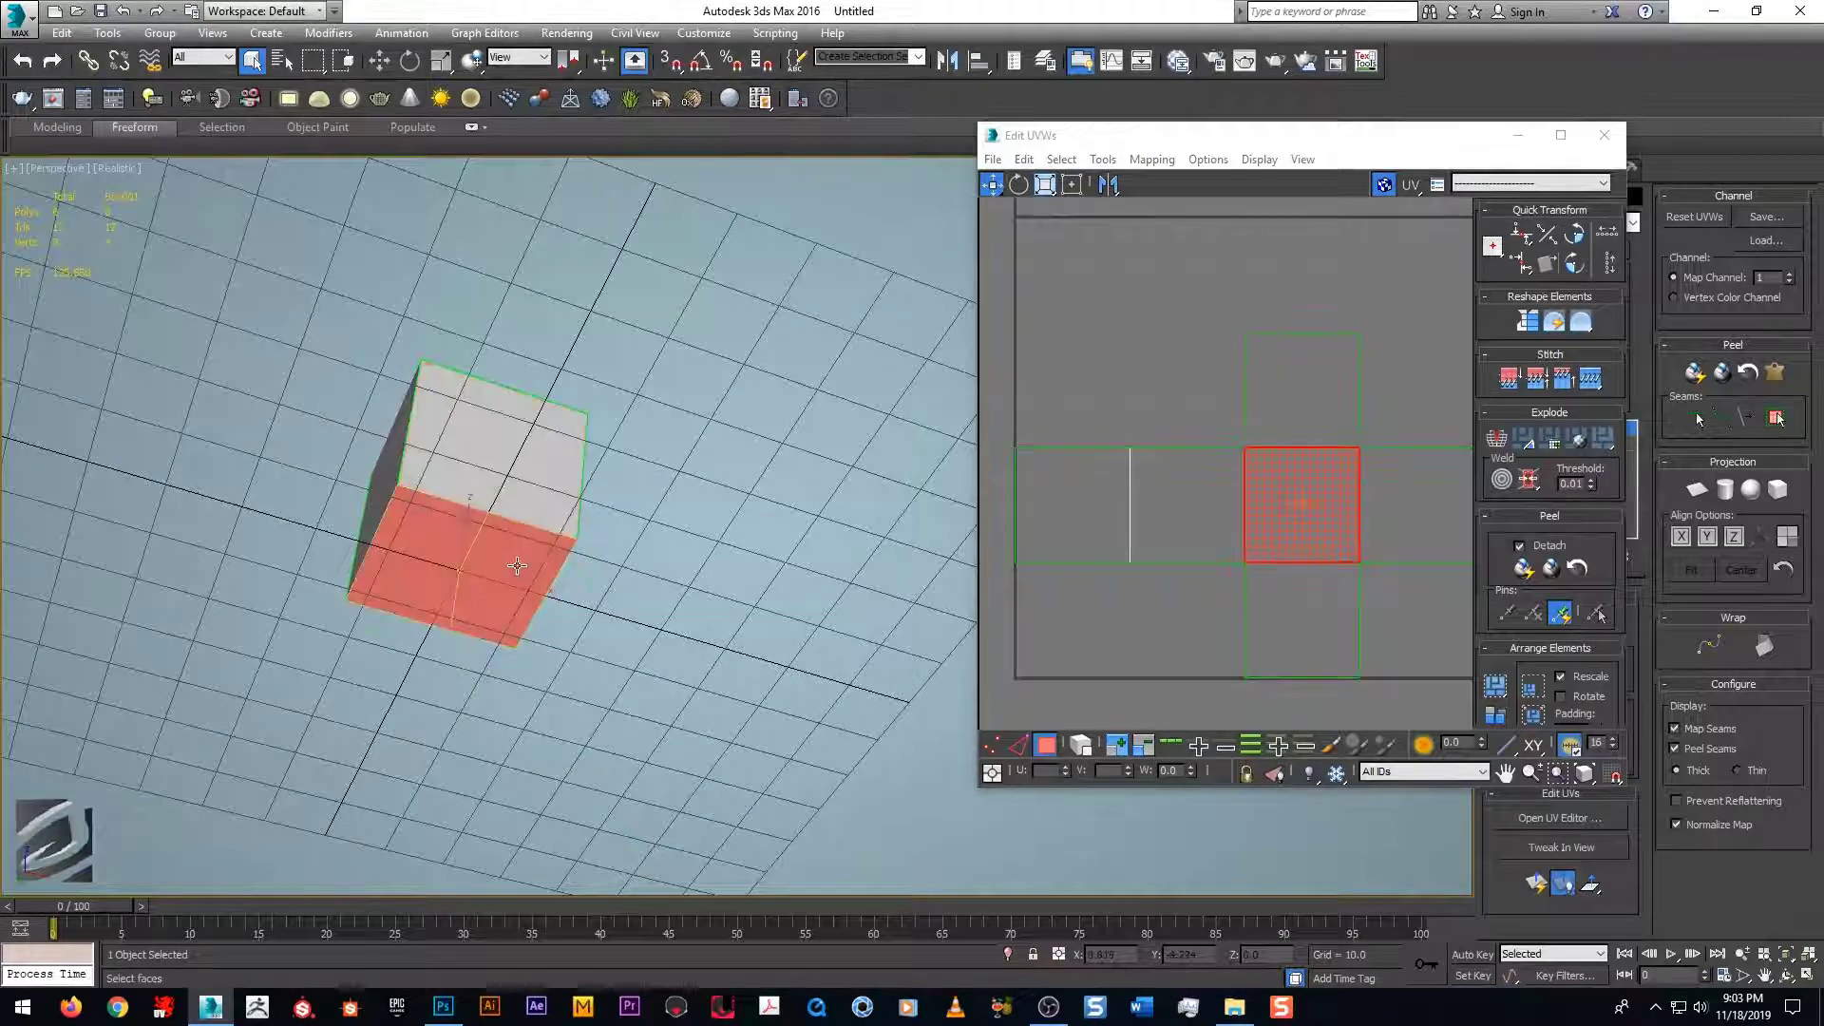
pyautogui.click(510, 495)
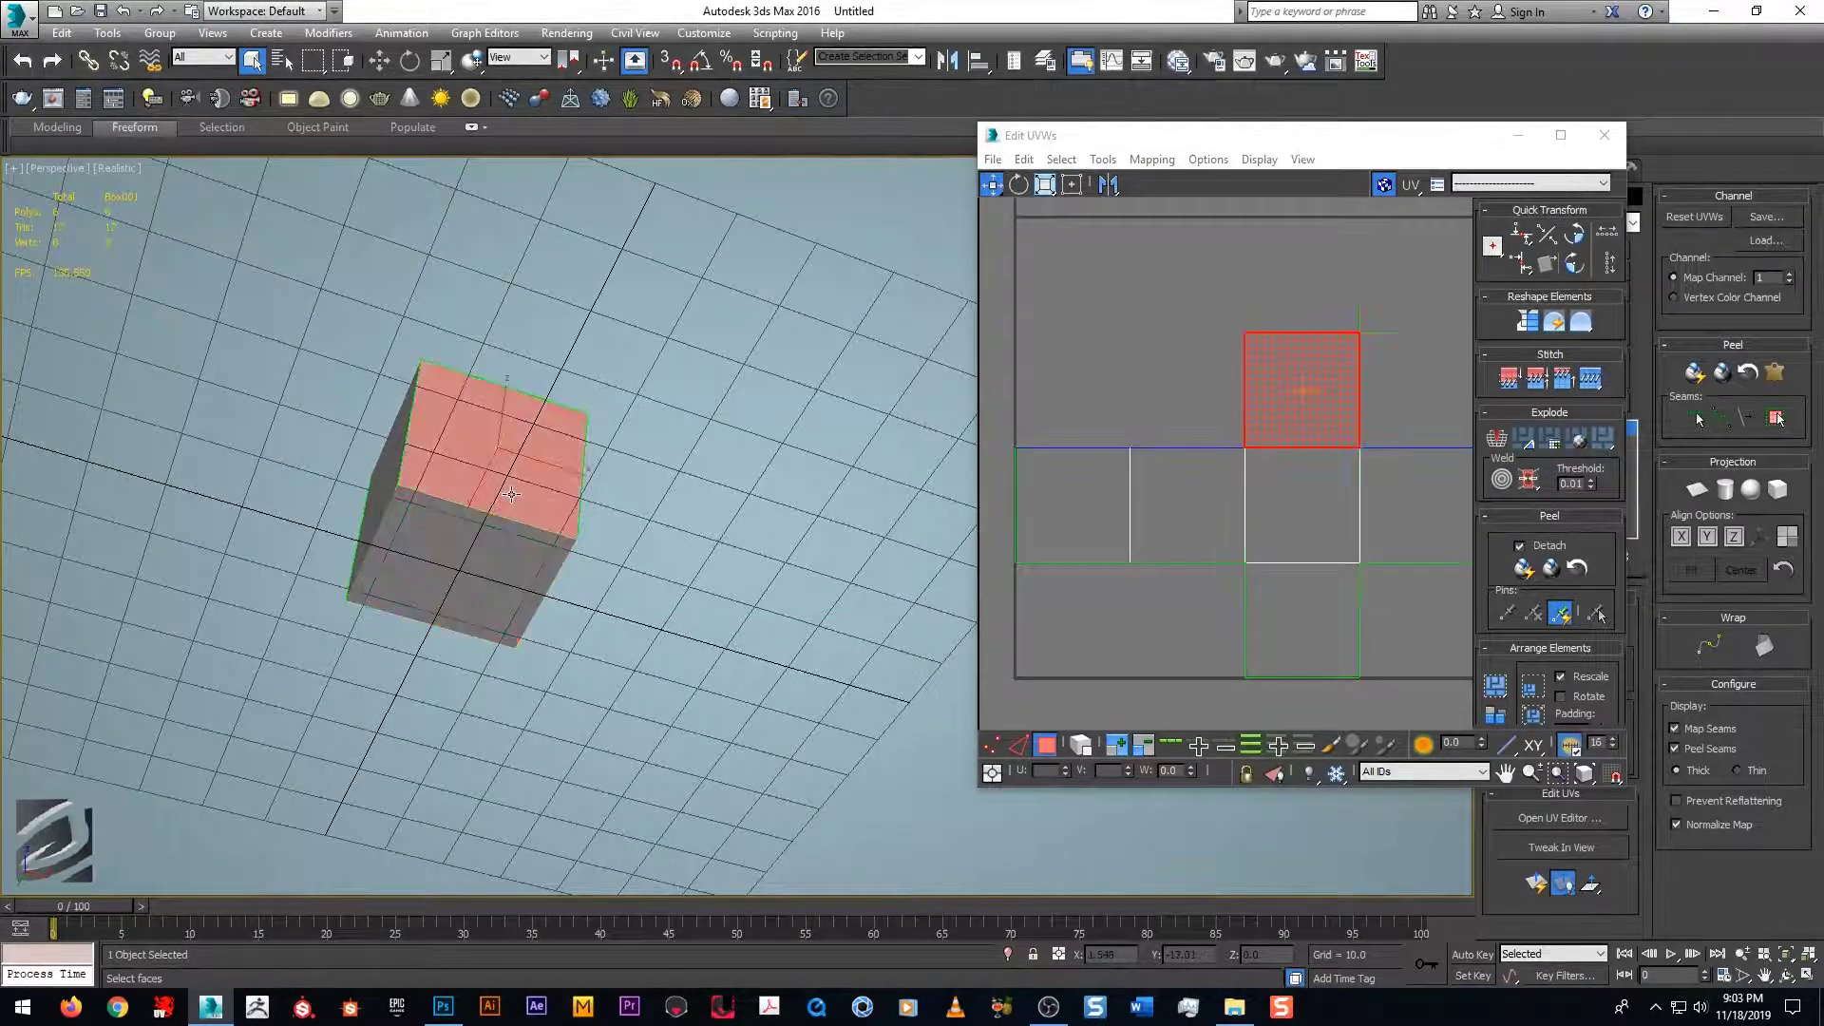
pyautogui.click(1266, 407)
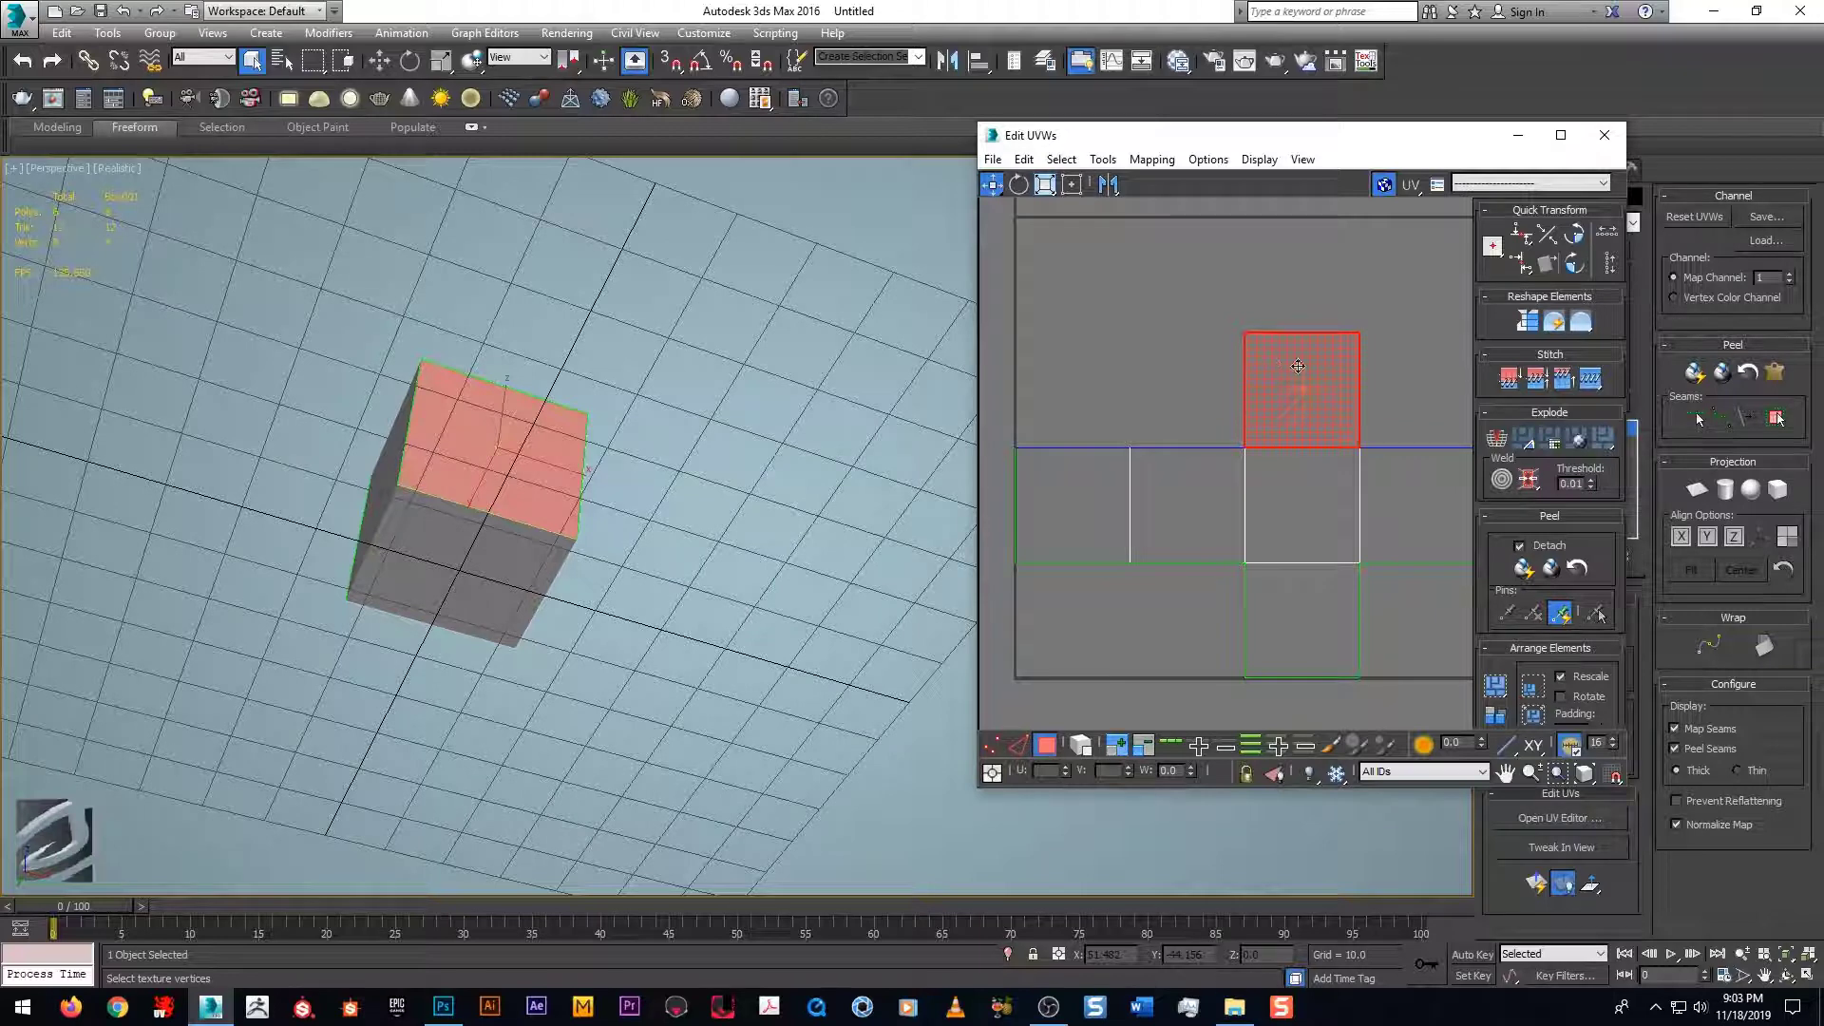
pyautogui.moveTo(1341, 409); pyautogui.dragTo(1331, 404, button='middle')
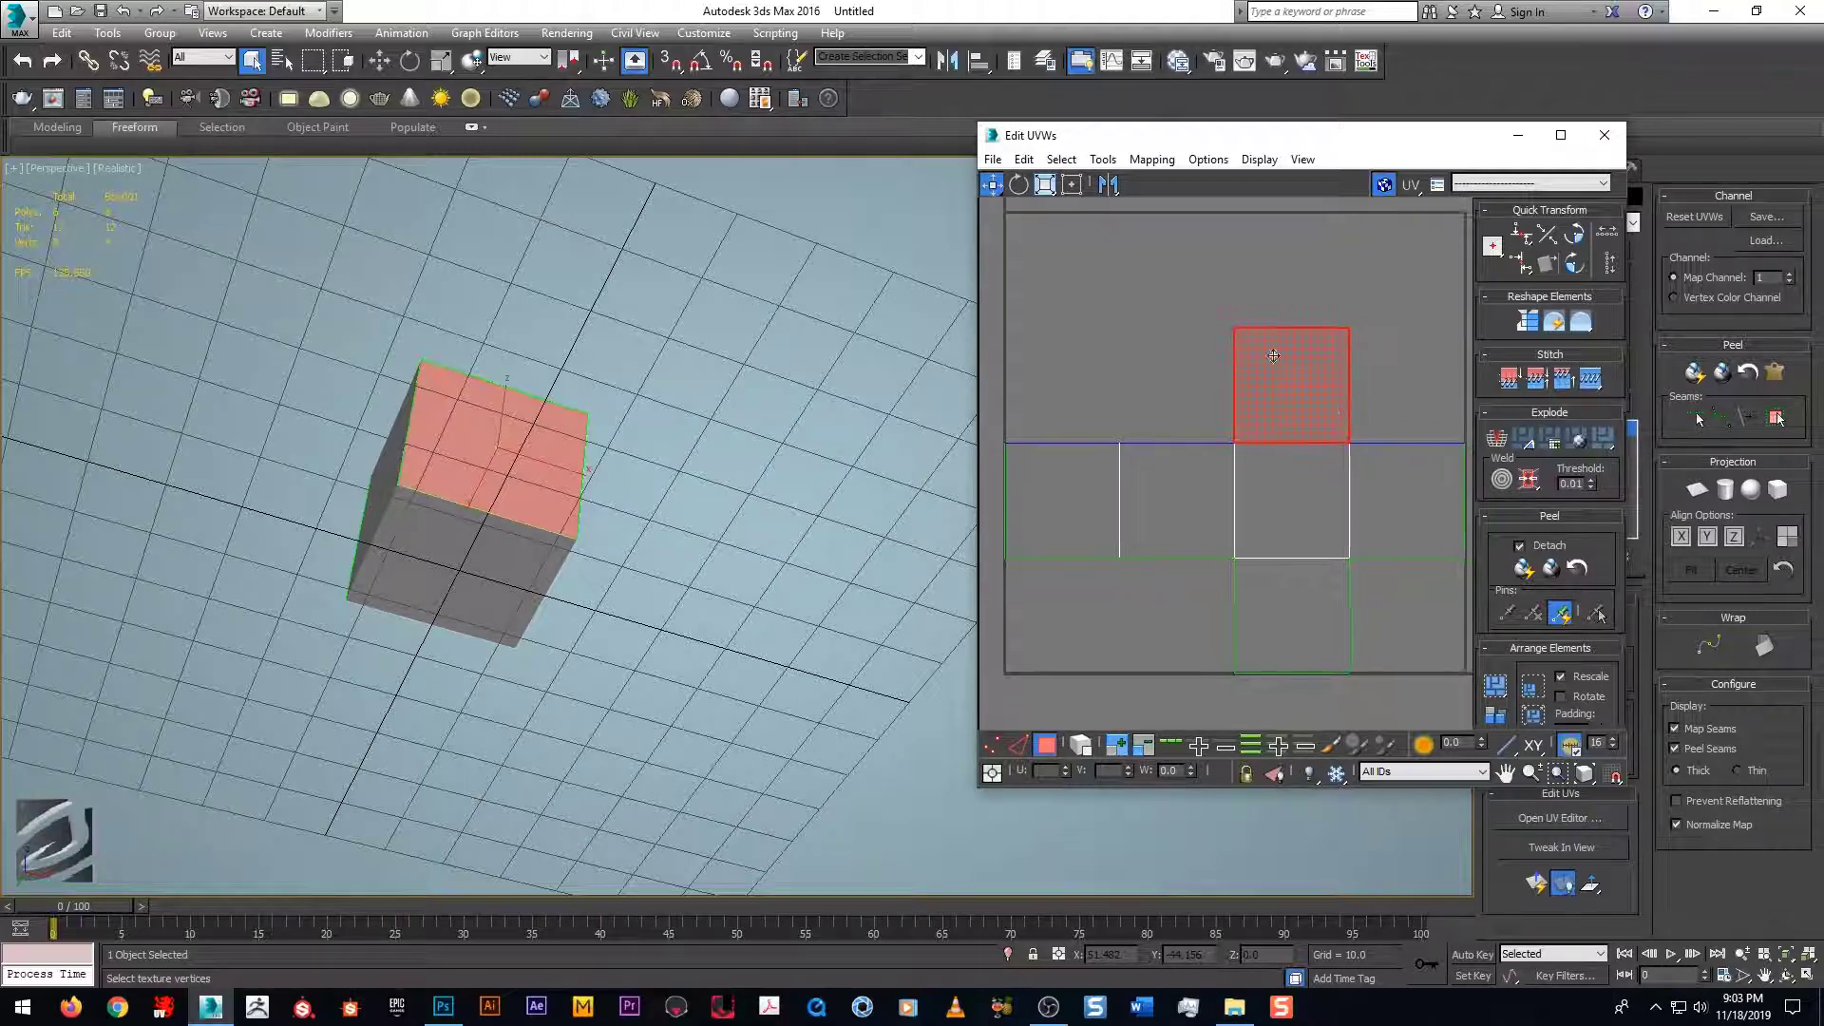
# Step: Switch to Photoshop, duplicate the 1 onto the cyan square, and rotate the copy upright
pyautogui.click(443, 1007)
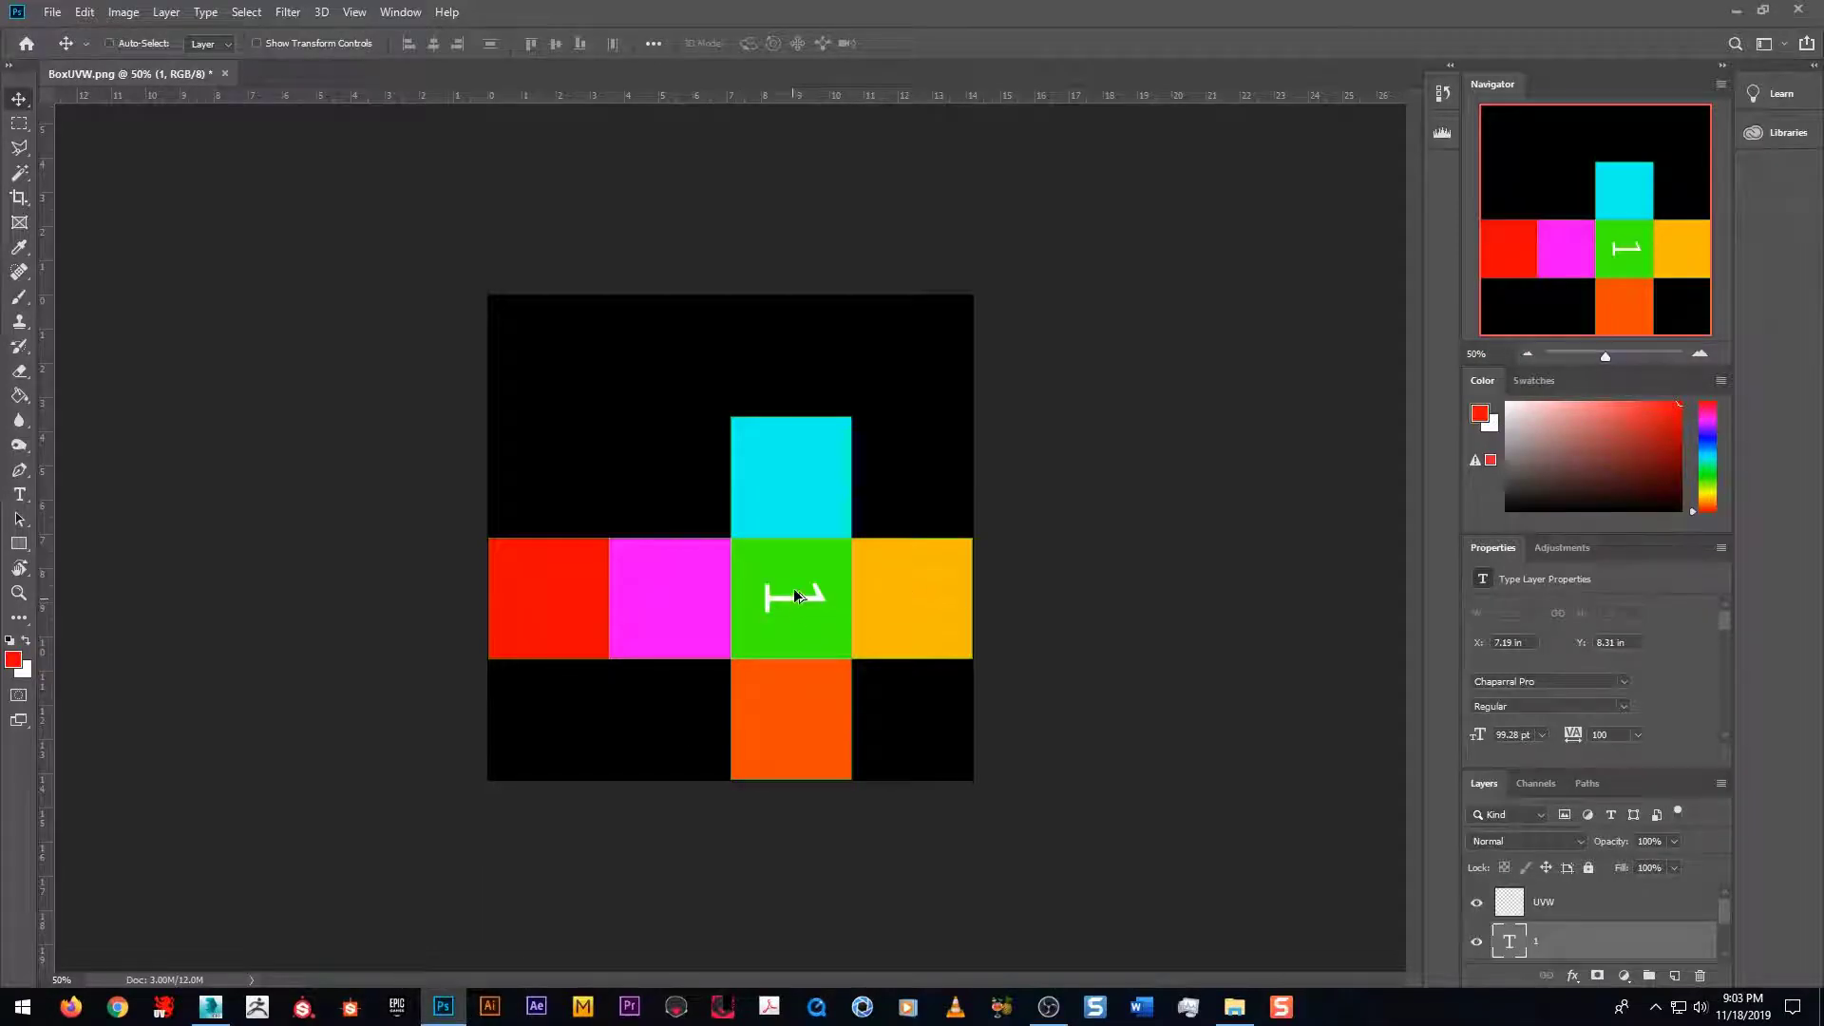
pyautogui.moveTo(798, 478)
pyautogui.keyDown('alt'); pyautogui.mouseDown()
pyautogui.moveTo(798, 439)
pyautogui.moveTo(757, 450)
pyautogui.moveTo(785, 472)
pyautogui.mouseUp(); pyautogui.keyUp('alt')
pyautogui.hotkey('ctrl', 't')
pyautogui.press('Return')
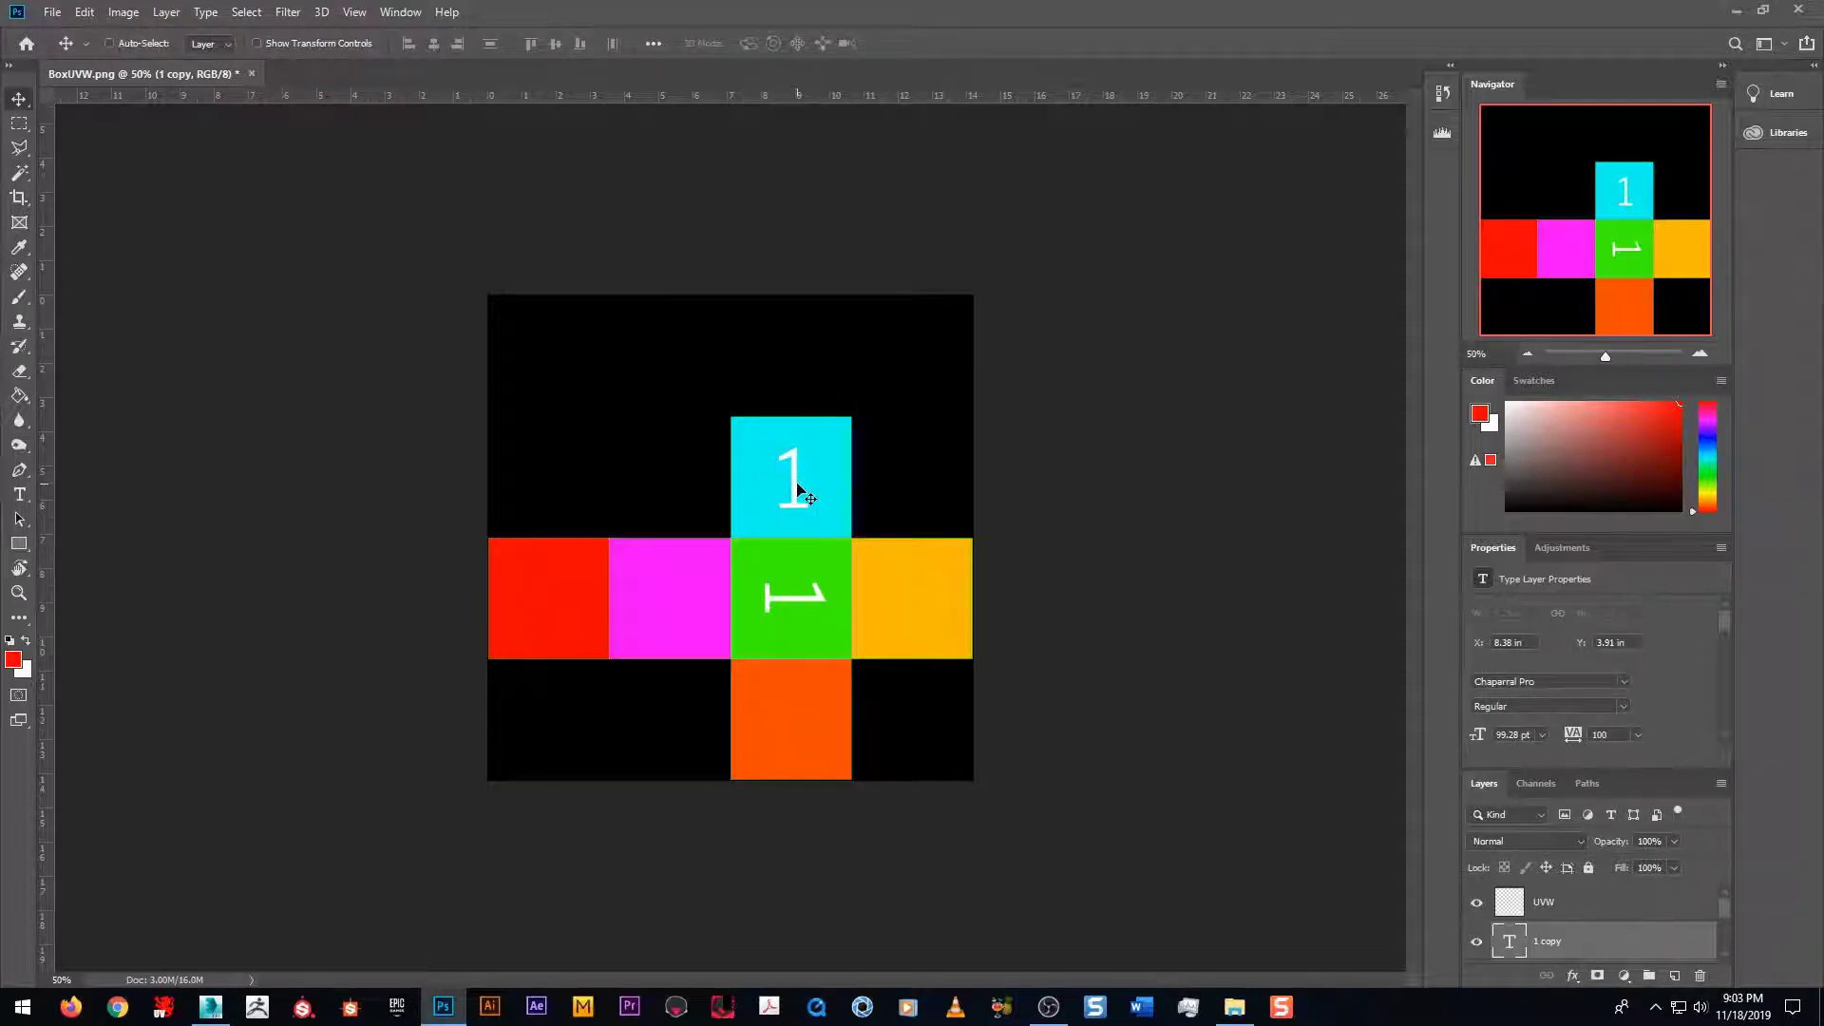
# Step: Change the number on the cyan square to 2
pyautogui.doubleClick(798, 489)
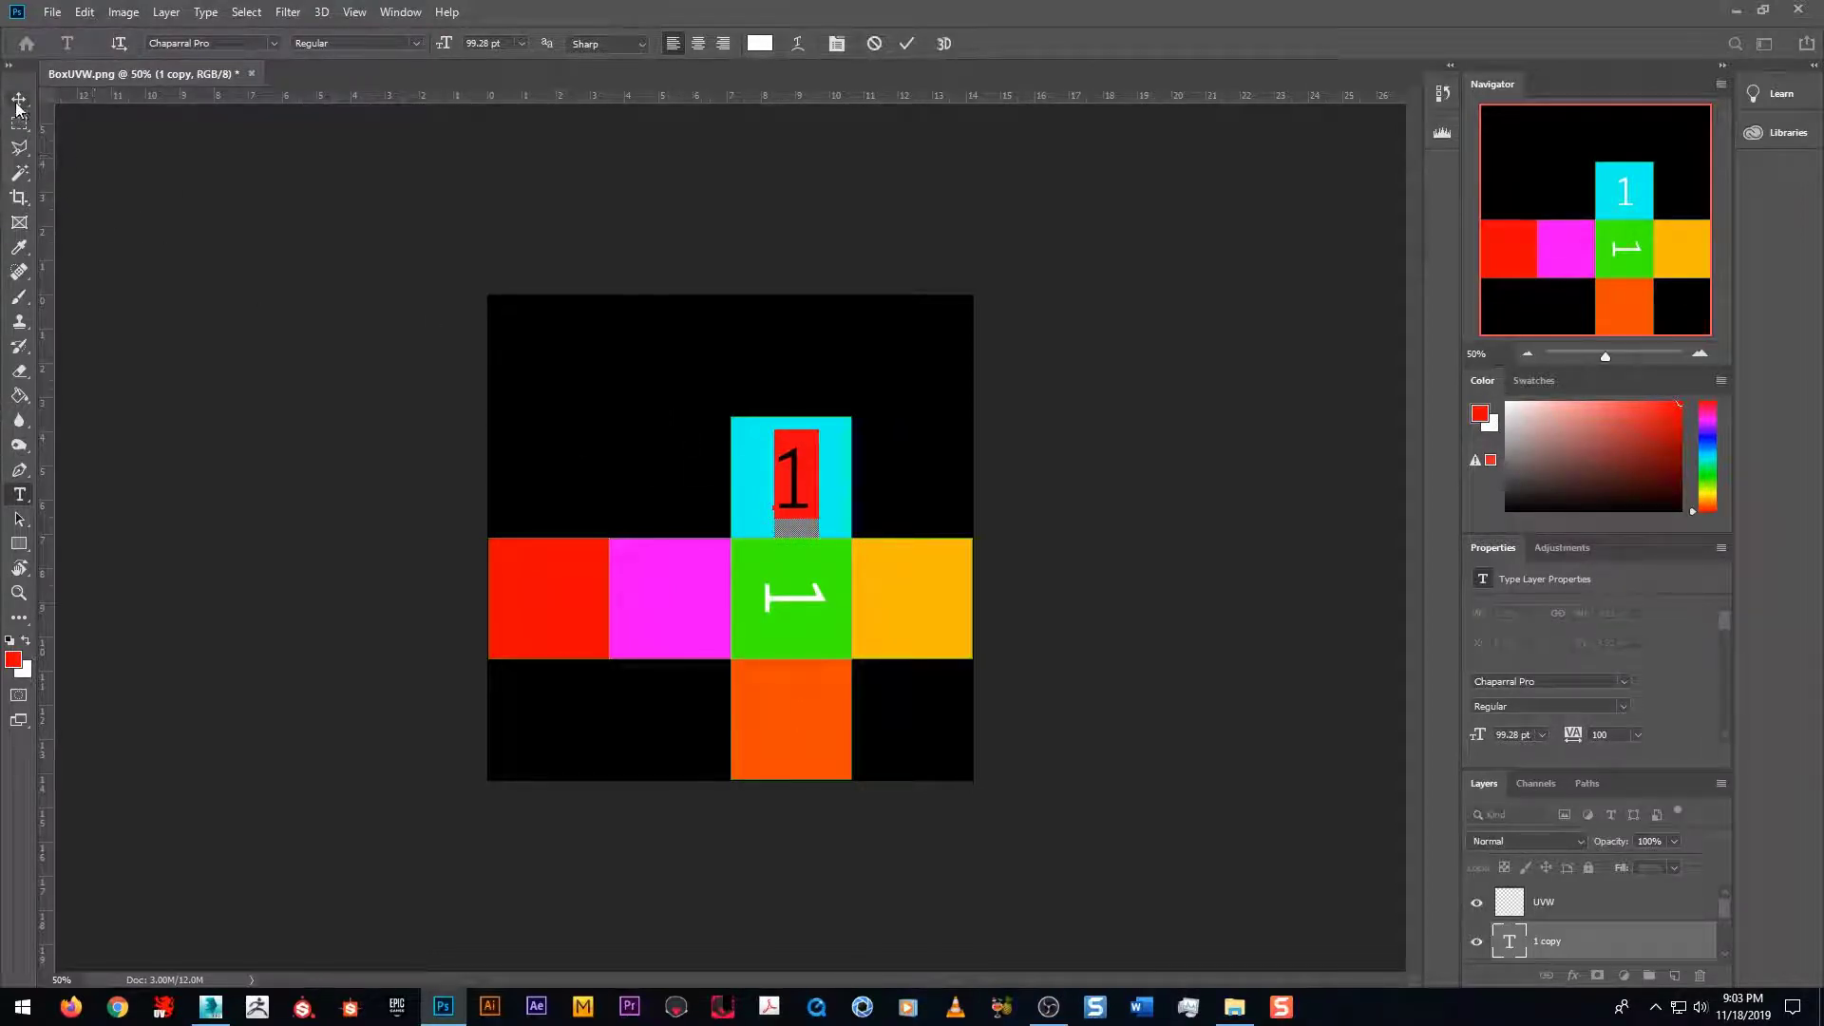
pyautogui.write('2')
pyautogui.hotkey('ctrl', 'Return')
pyautogui.press('v')
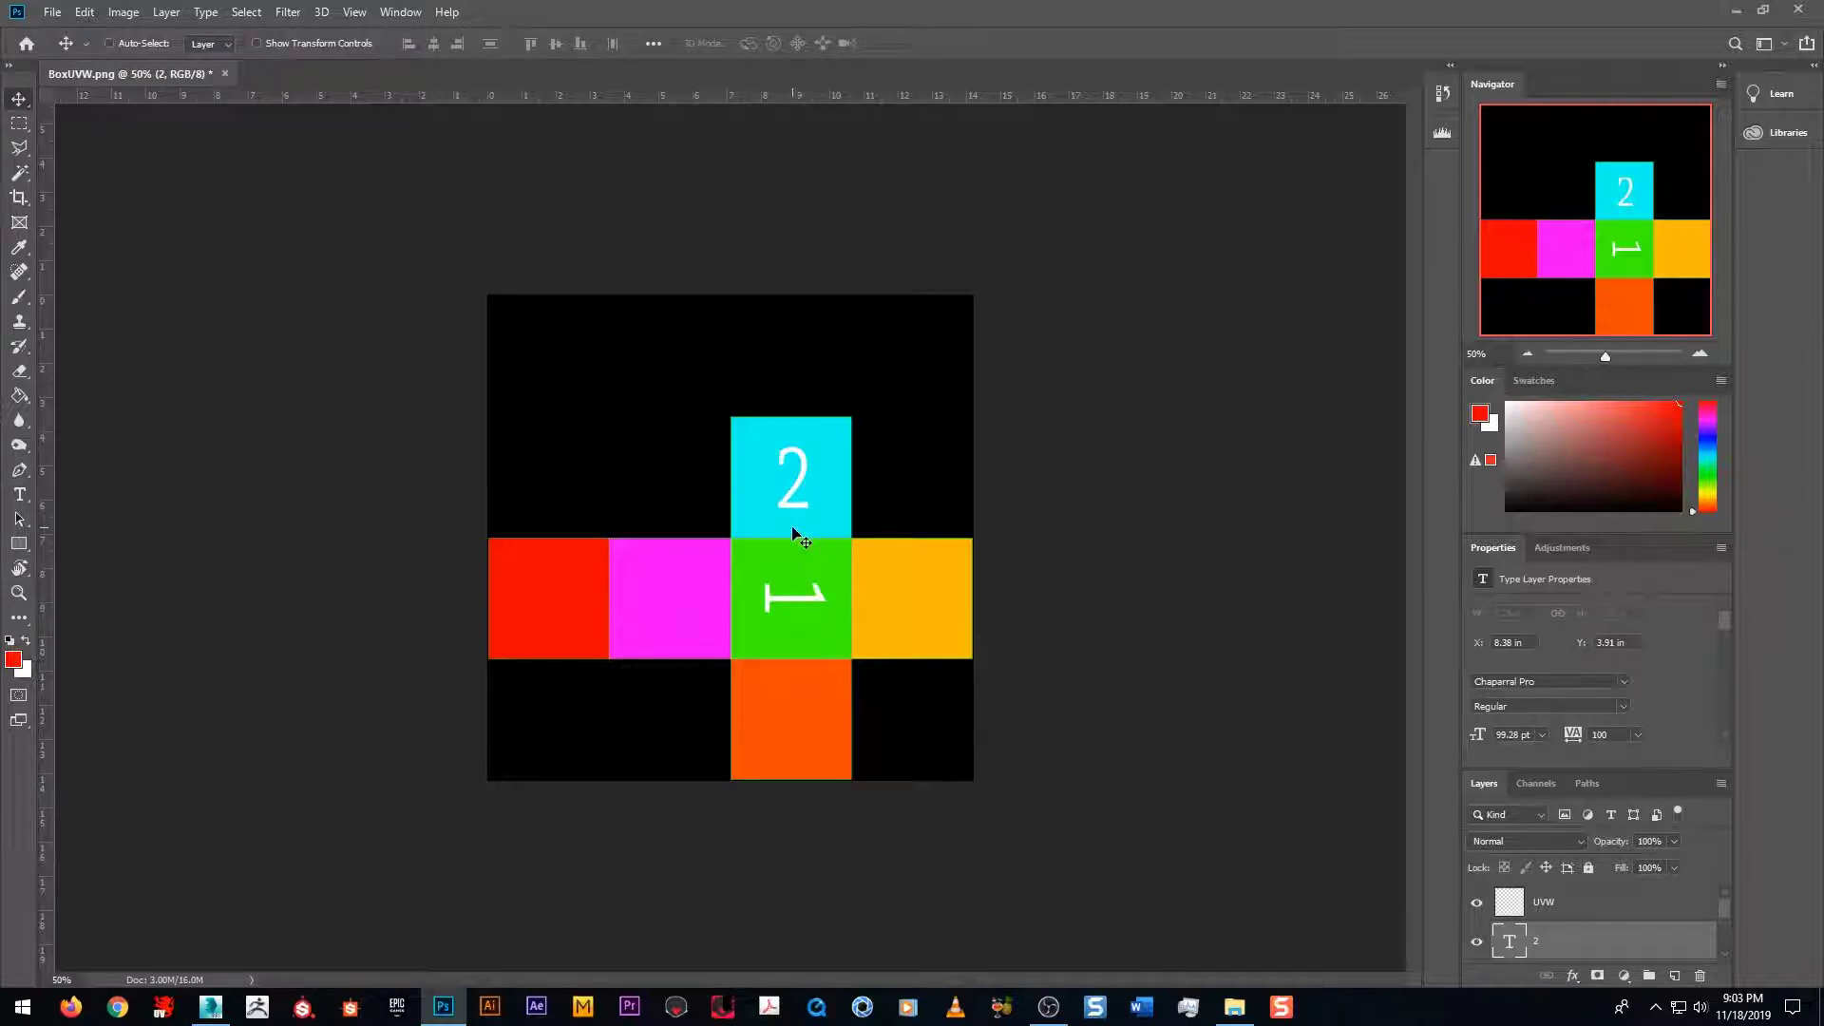
# Step: Widen the 2 to about 1.56 in and recenter it on the cyan square
pyautogui.hotkey('ctrl', 't')
pyautogui.moveTo(825, 482); pyautogui.dragTo(820, 485)
pyautogui.click(821, 483)
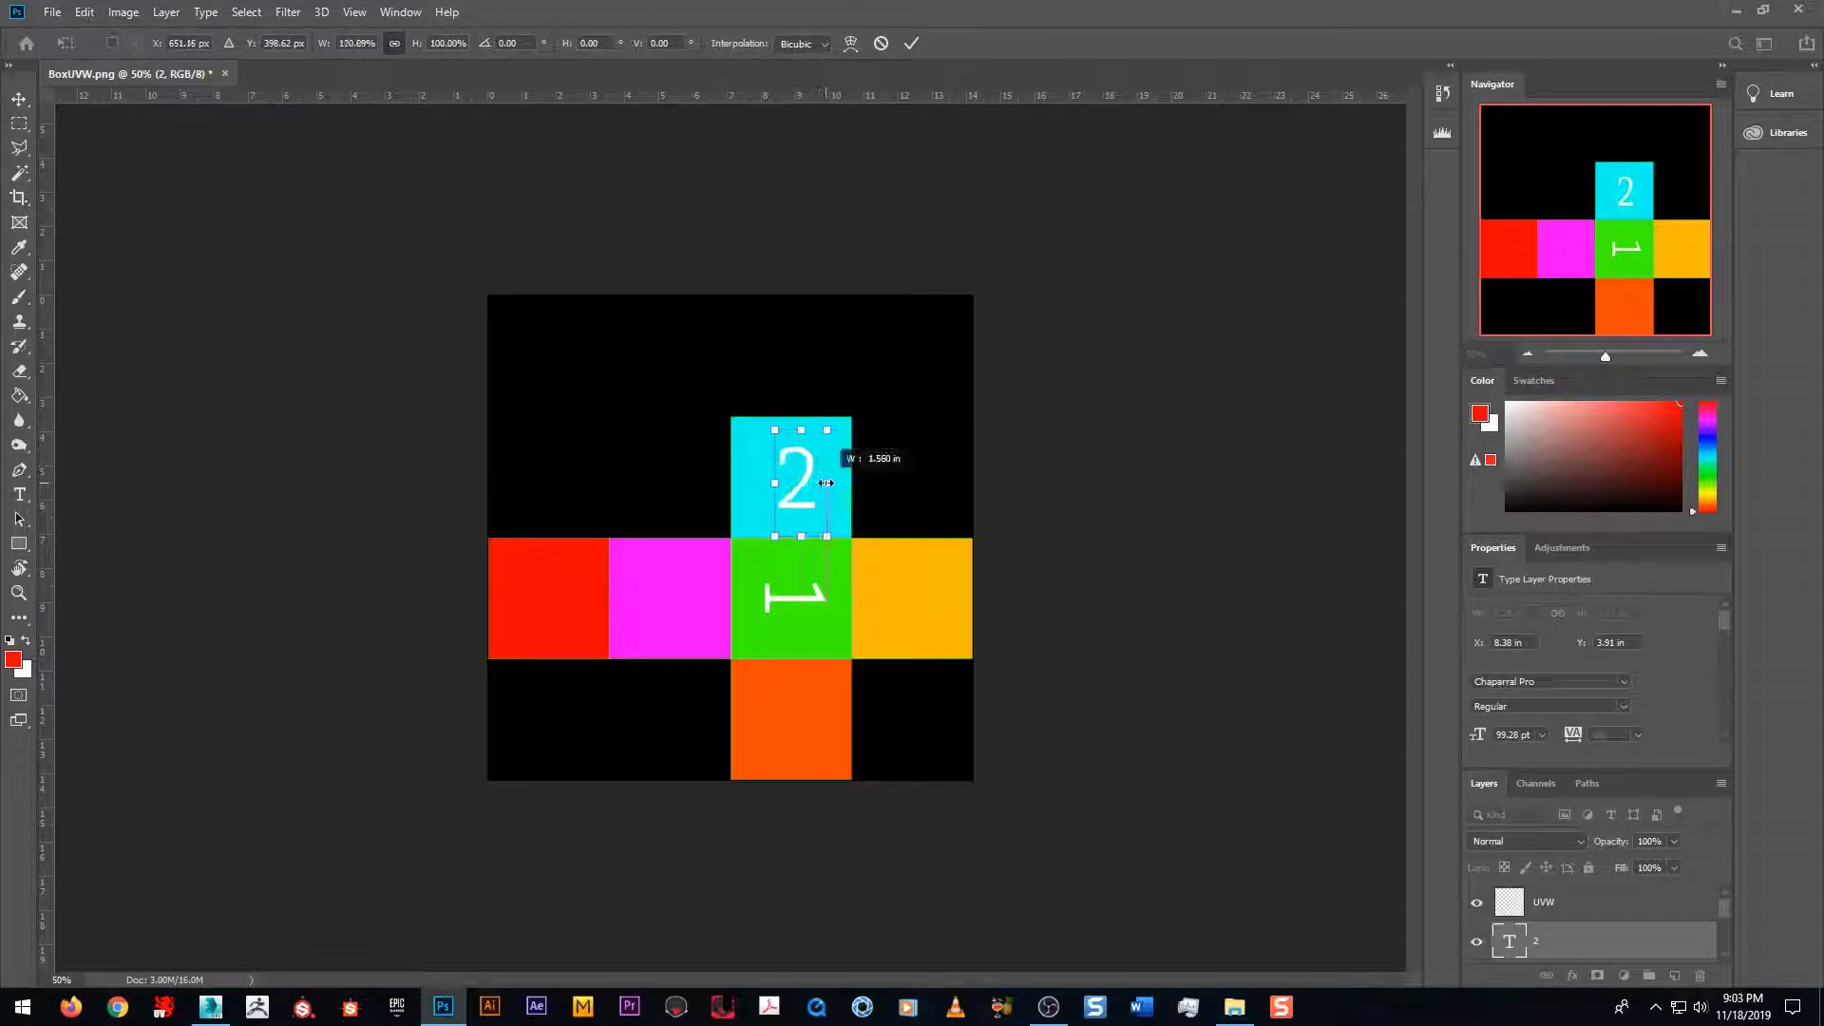
pyautogui.press('Return')
pyautogui.moveTo(793, 495); pyautogui.dragTo(785, 487)
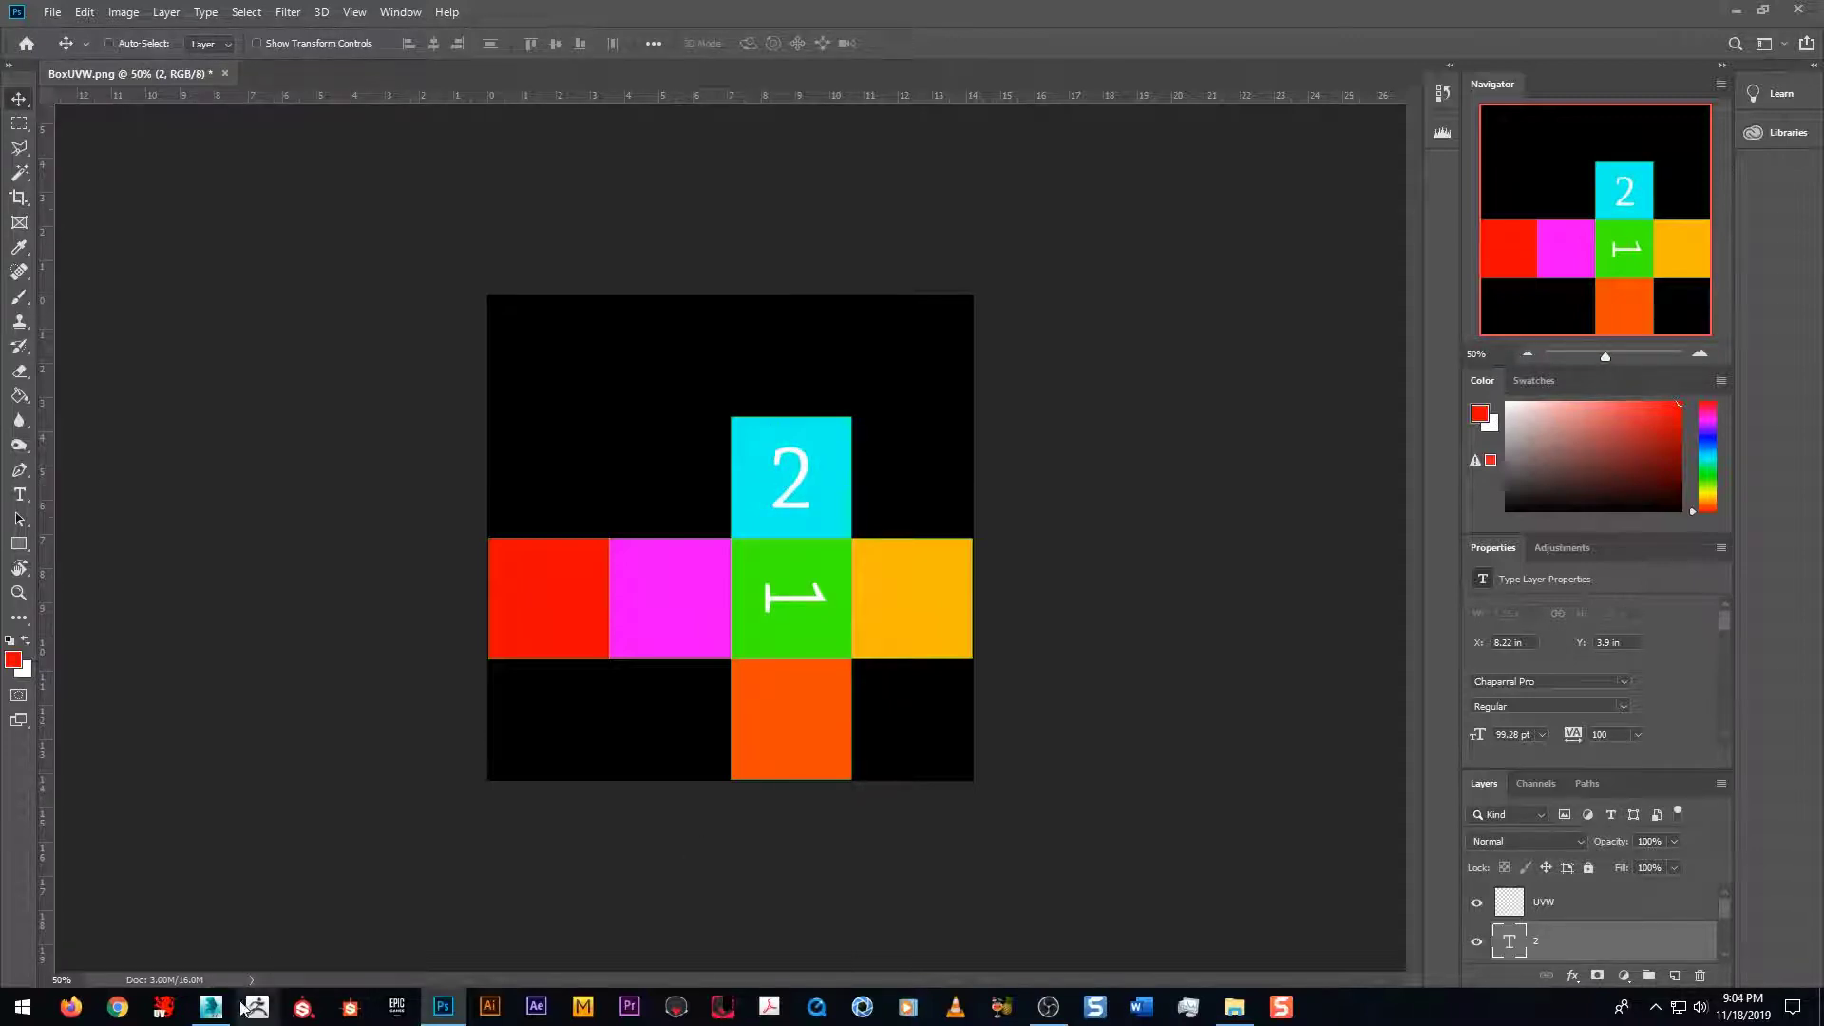
# Step: Switch to 3ds Max, select the lowest square of the UV cross, and check its face's orientation on the cube
pyautogui.click(211, 1006)
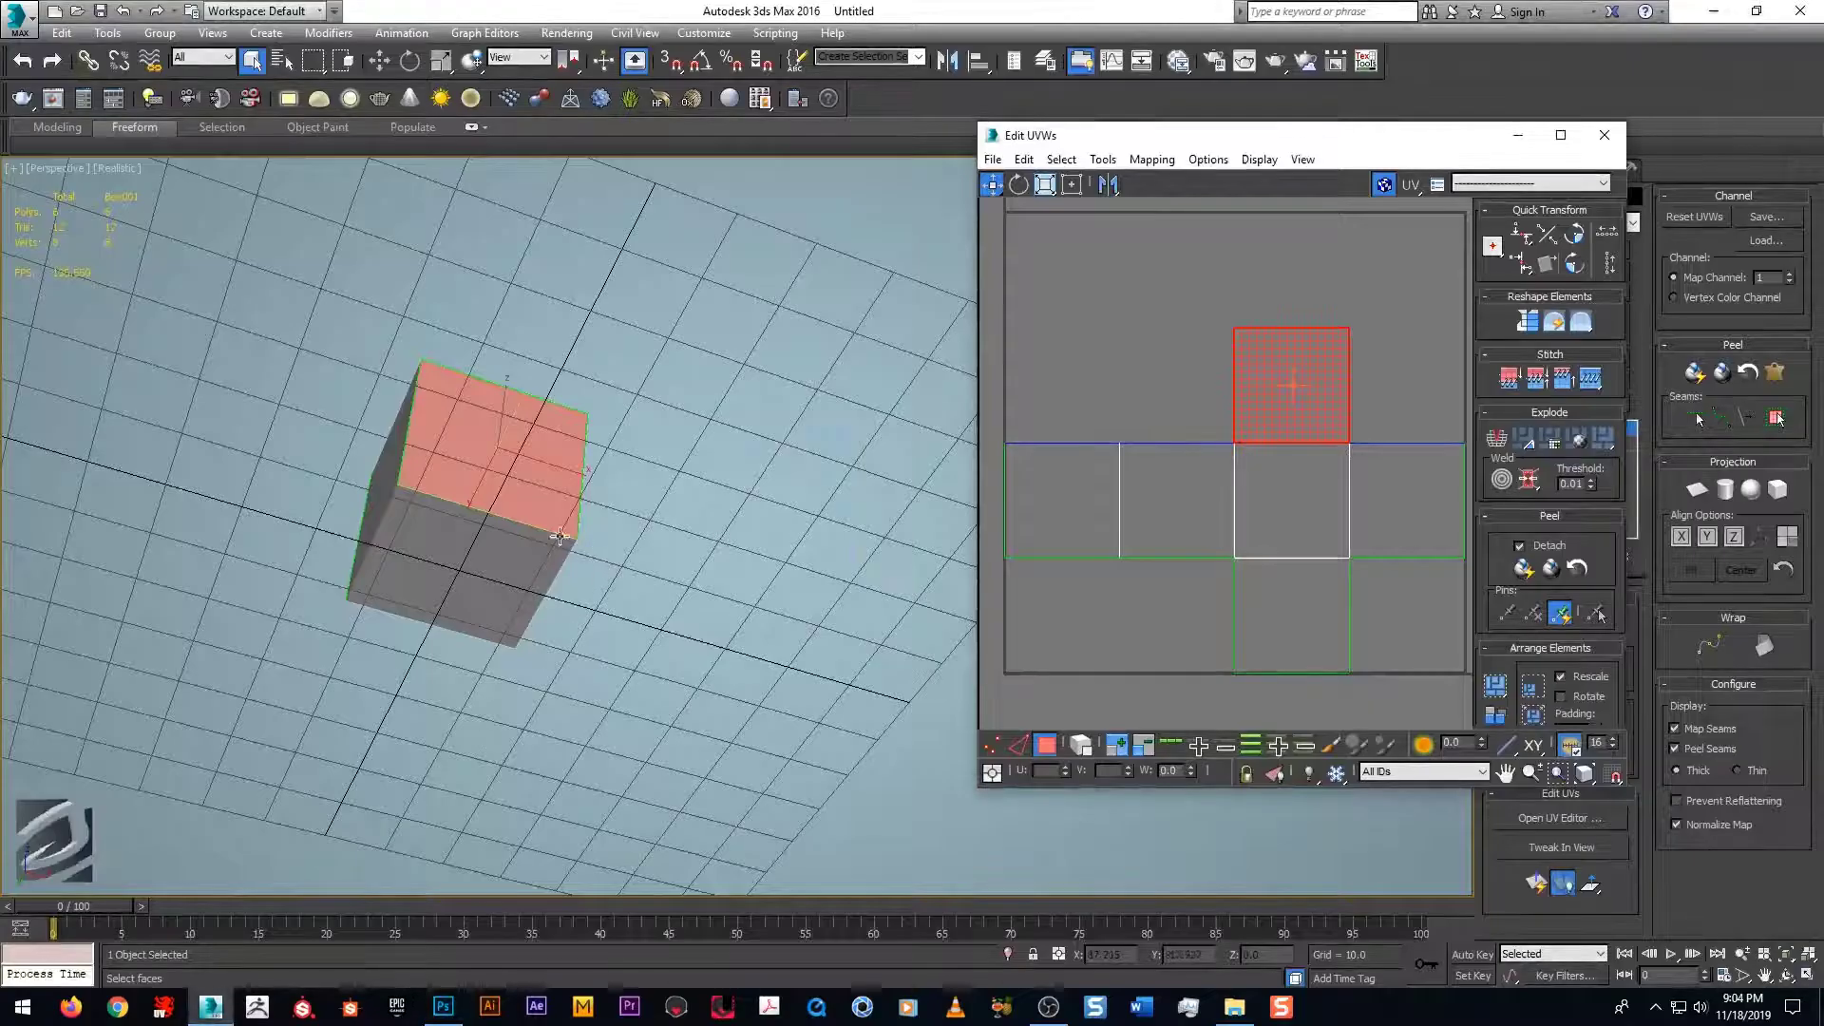
pyautogui.keyDown('alt'); pyautogui.moveTo(603, 575); pyautogui.dragTo(627, 567, button='middle'); pyautogui.keyUp('alt')
pyautogui.click(1301, 595)
pyautogui.keyDown('alt'); pyautogui.moveTo(642, 664); pyautogui.dragTo(636, 580, button='middle'); pyautogui.keyUp('alt')
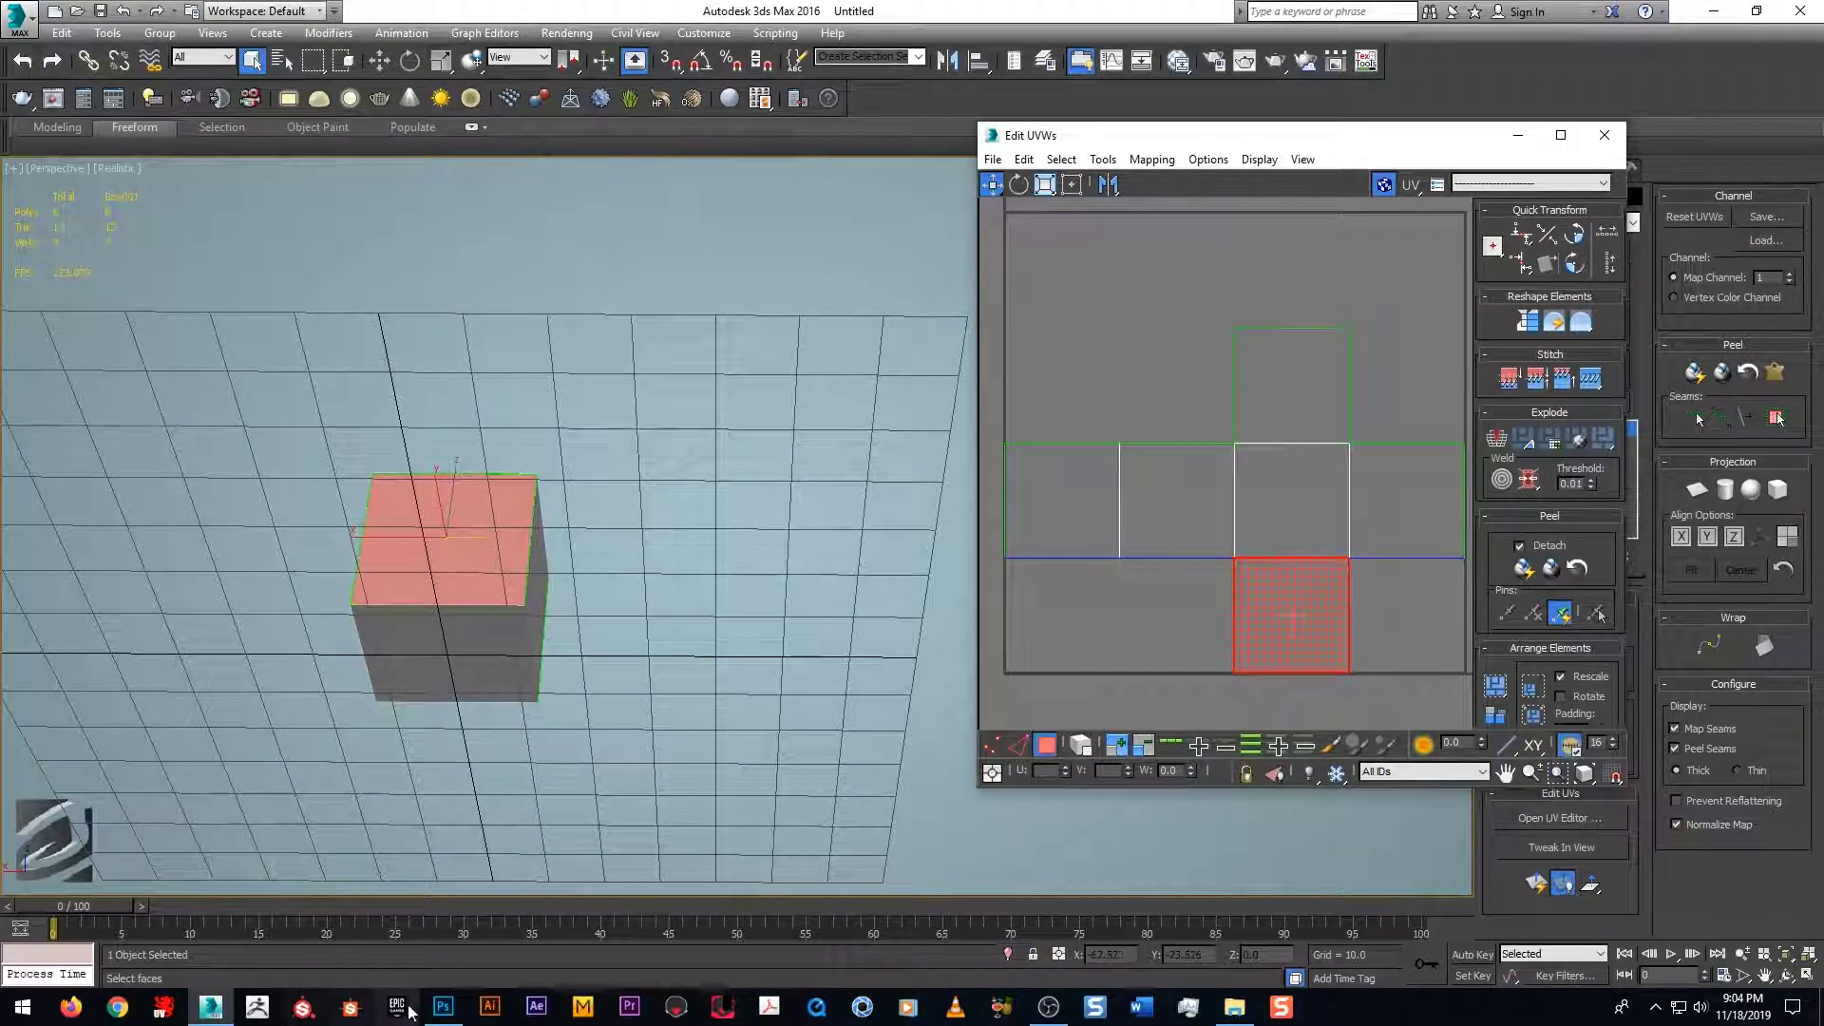
# Step: Switch to Photoshop, duplicate the 2 onto the orange square below the green one, and turn the copy upside down
pyautogui.click(443, 1003)
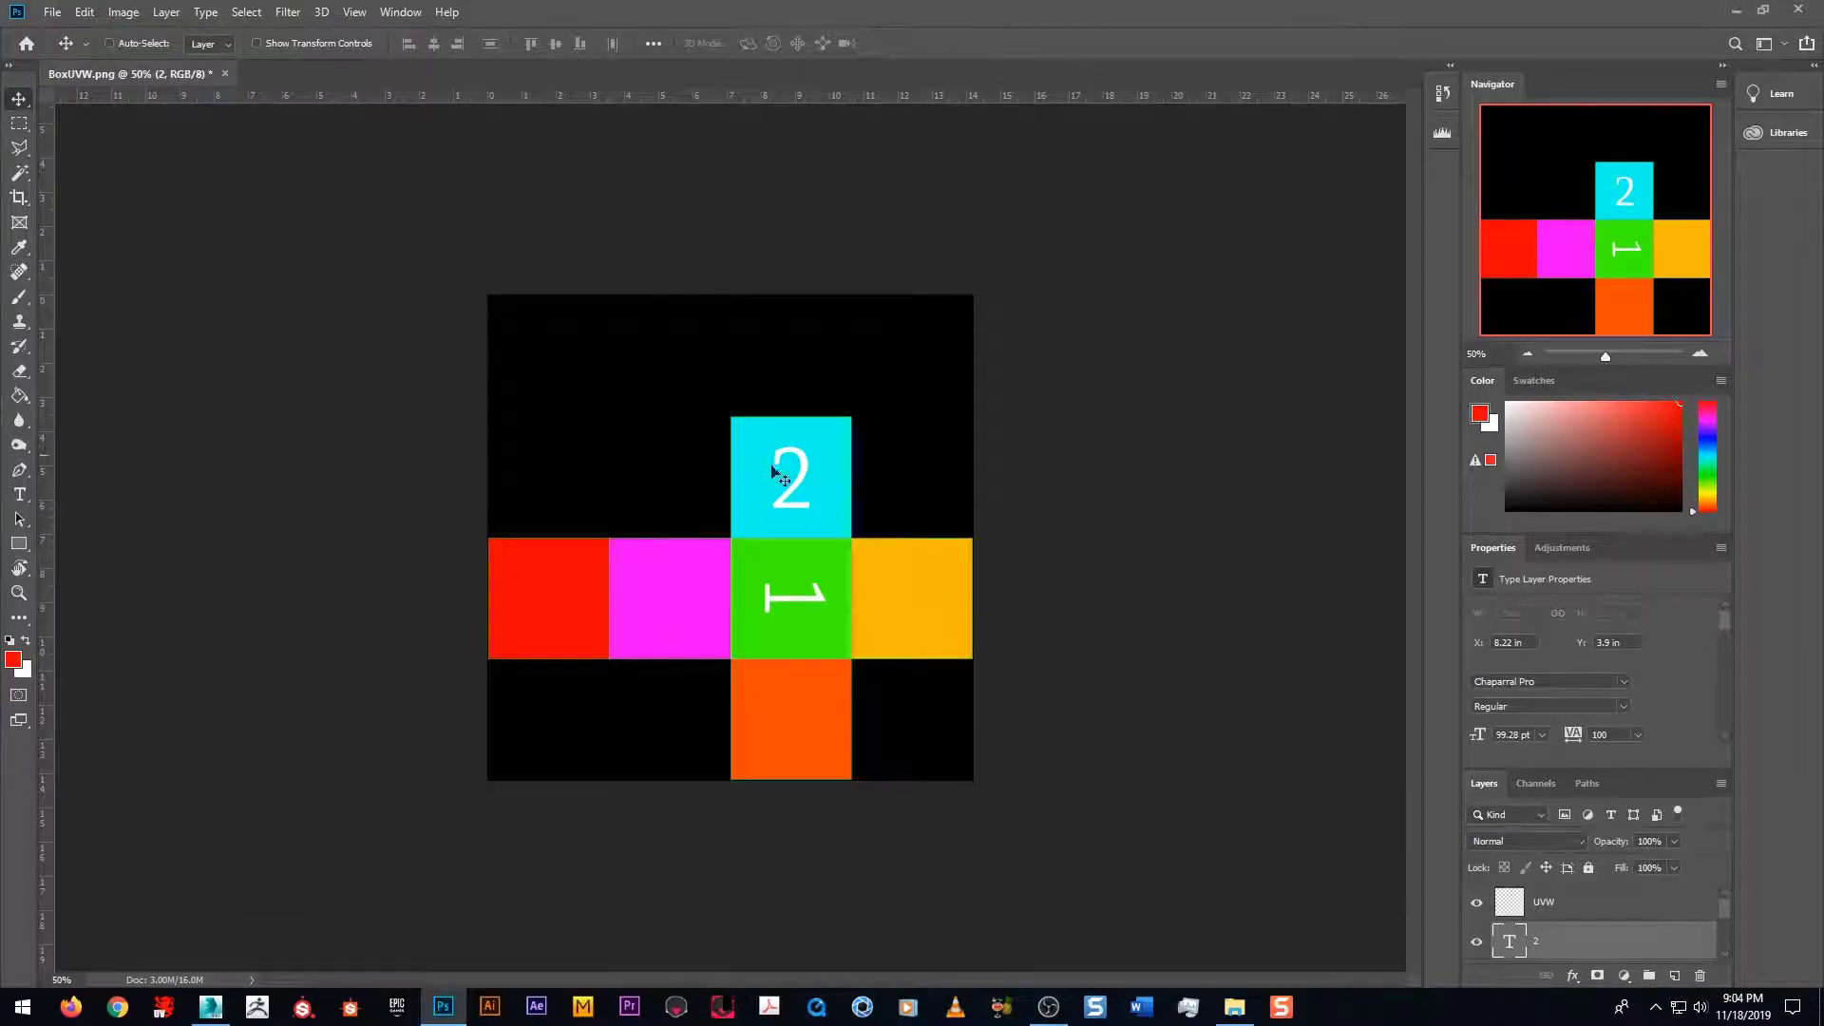
pyautogui.keyDown('alt'); pyautogui.moveTo(811, 467); pyautogui.dragTo(733, 810); pyautogui.keyUp('alt')
pyautogui.hotkey('ctrl', 't')
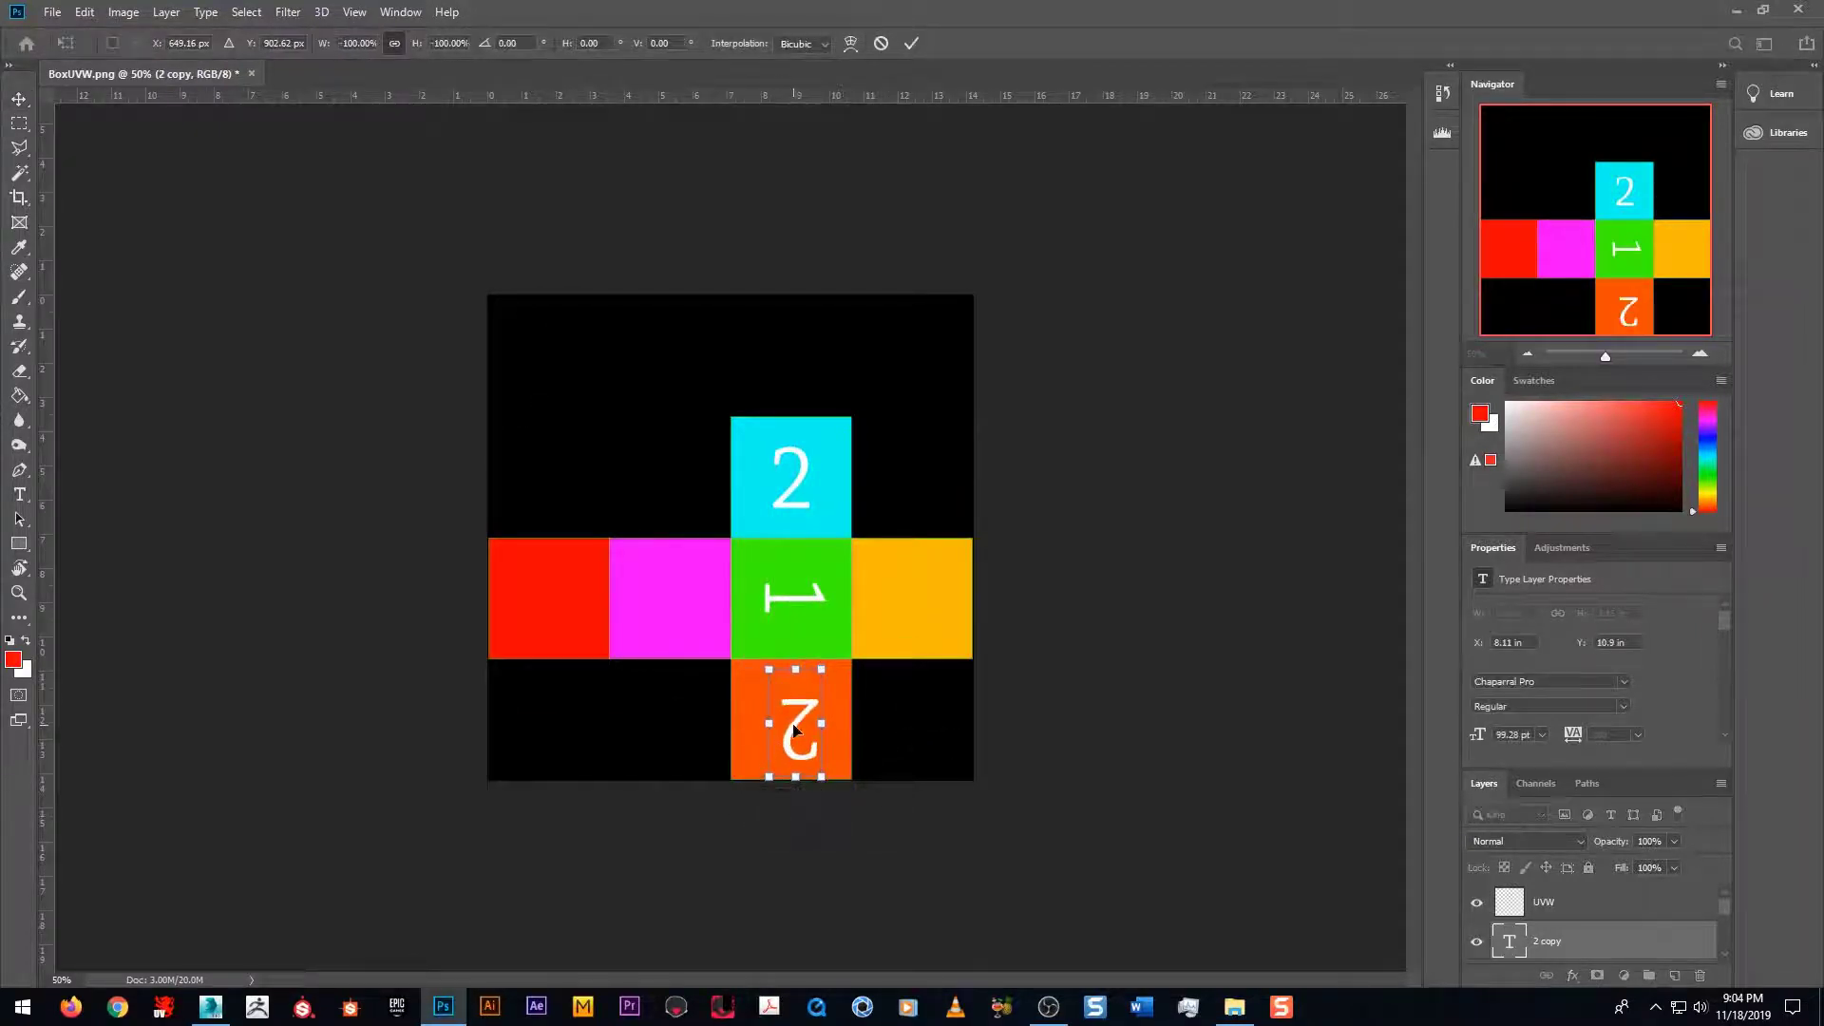
pyautogui.moveTo(782, 709); pyautogui.dragTo(788, 720)
pyautogui.press('Return')
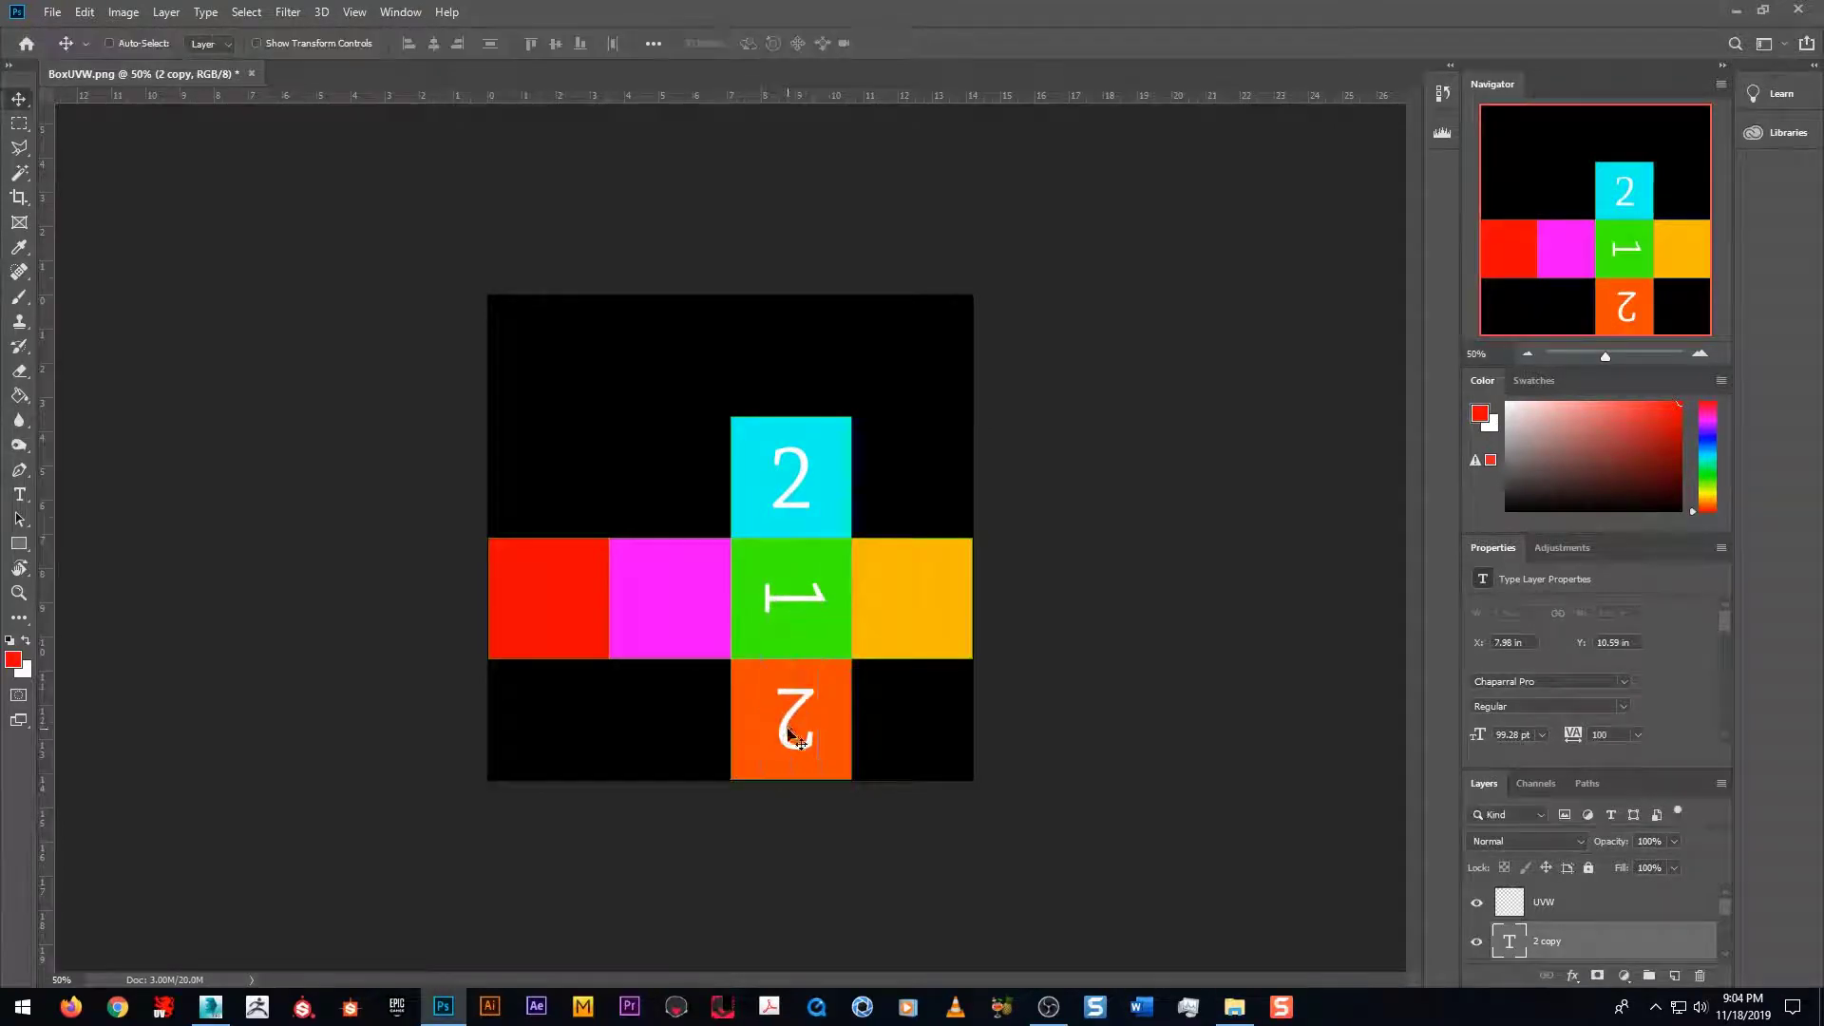
# Step: Change the upside-down number on the orange square to 3
pyautogui.press('t')
pyautogui.doubleClick(802, 717)
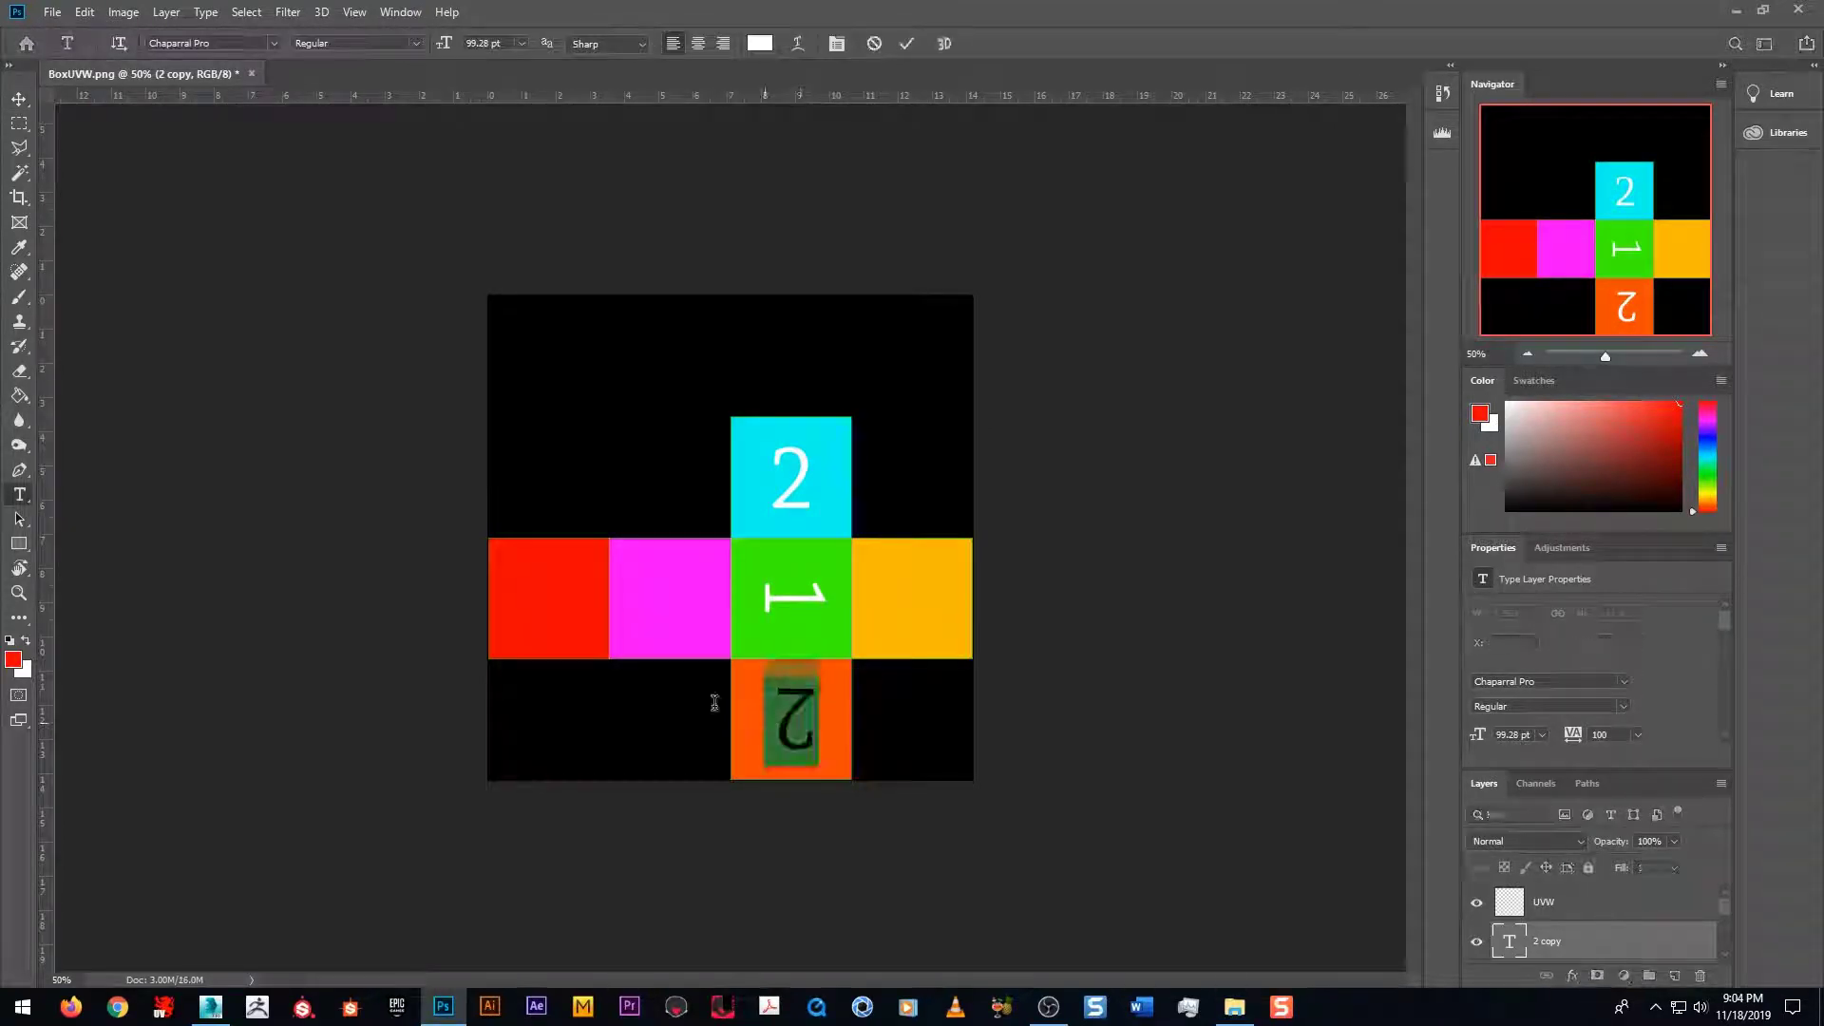
pyautogui.write('3')
pyautogui.click(19, 98)
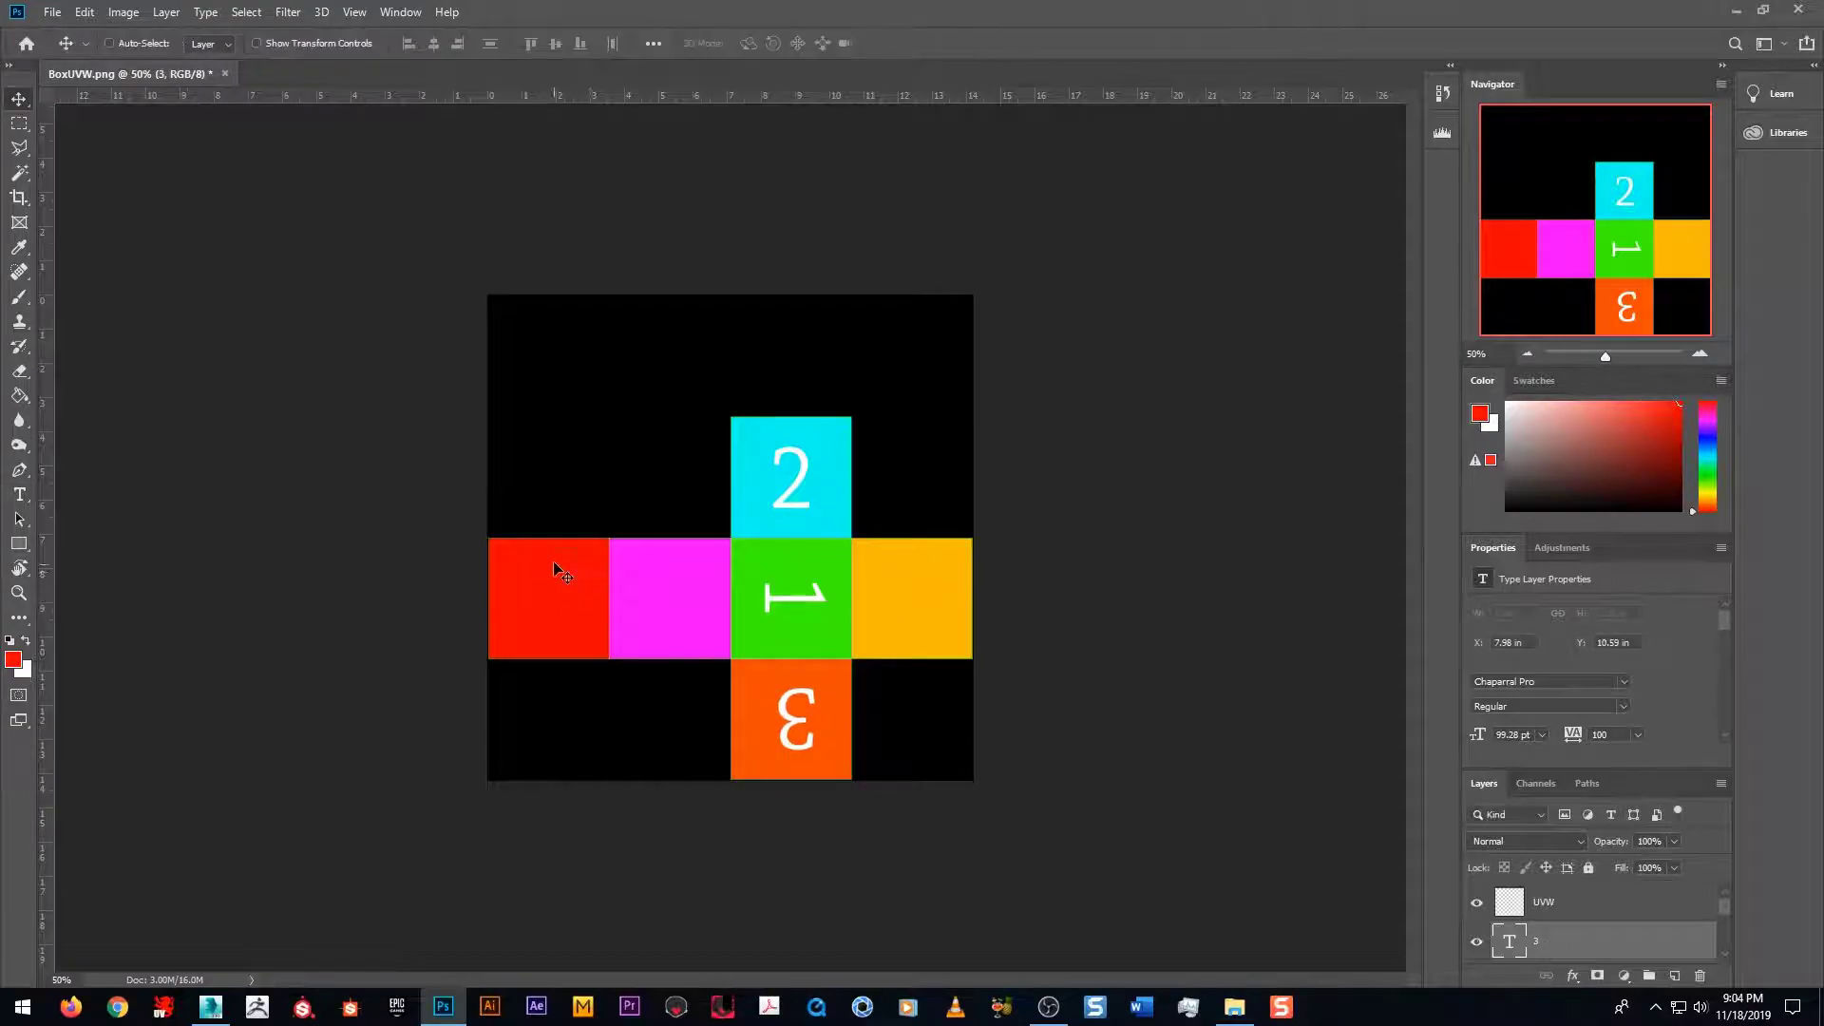
# Step: Switch to 3ds Max, select the rightmost square of the UV cross, and check its face's orientation on the cube
pyautogui.click(210, 1006)
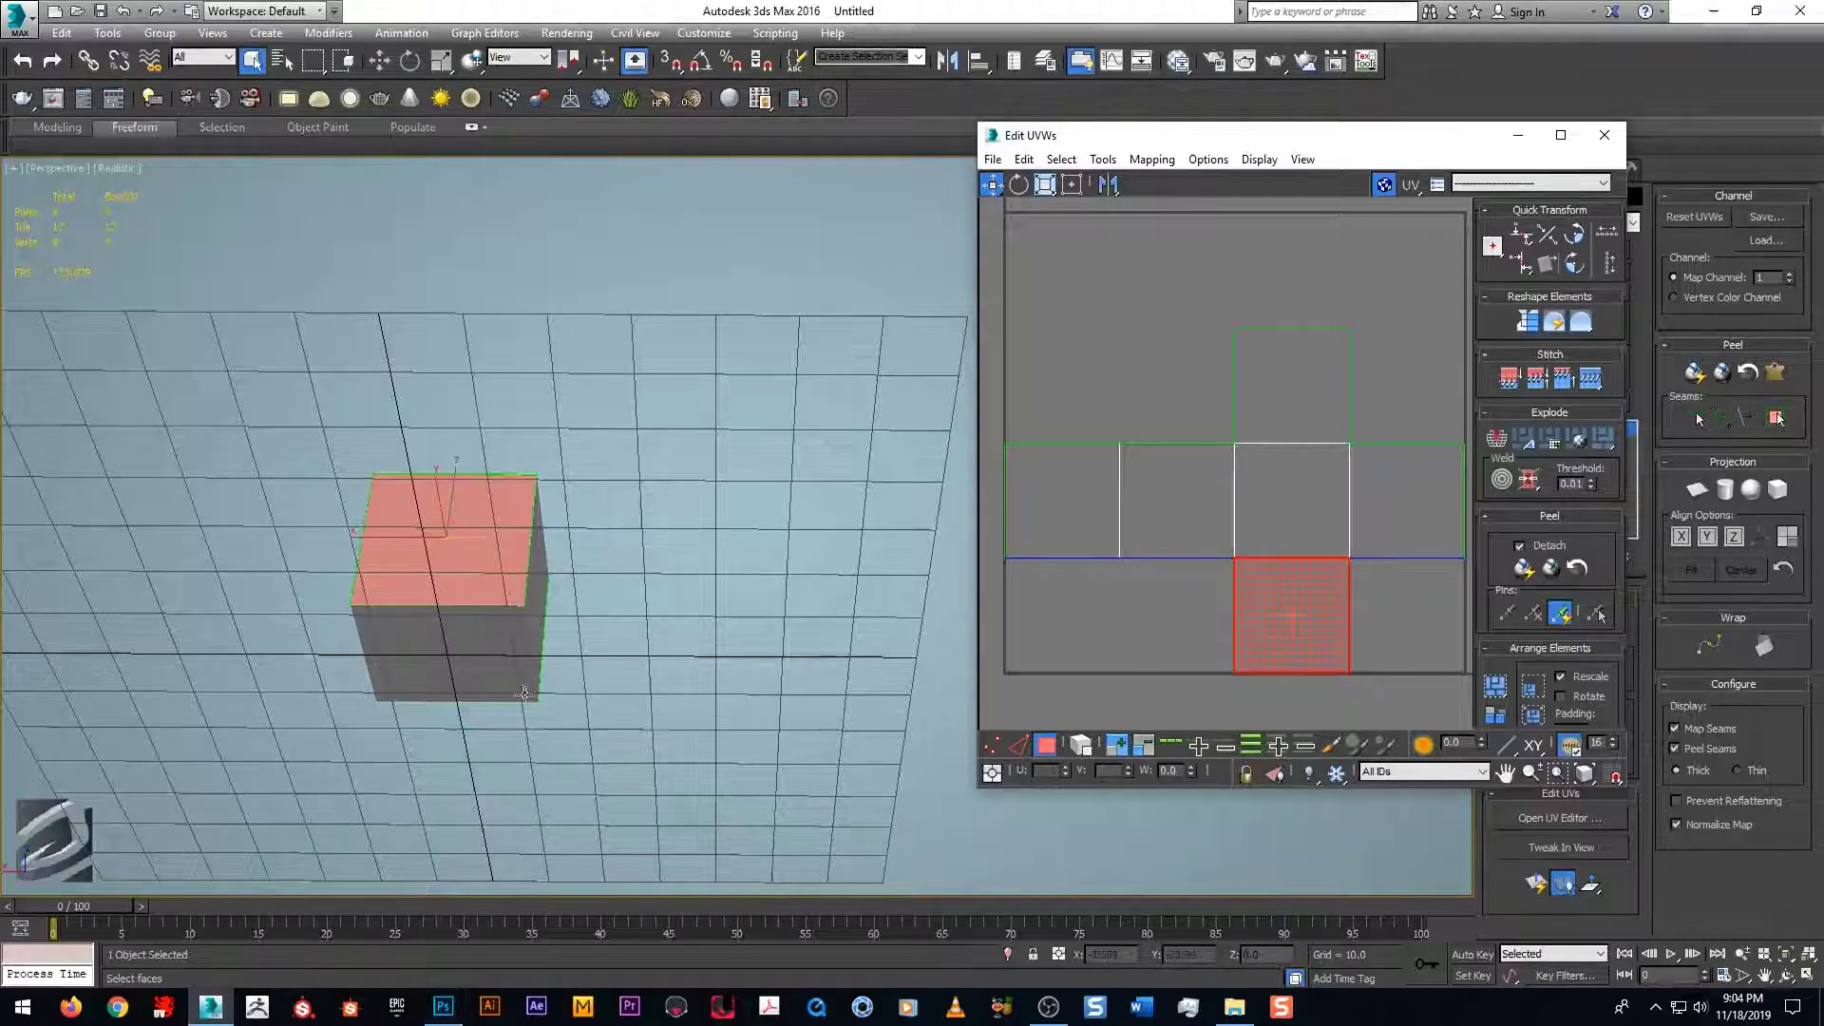
pyautogui.click(1377, 520)
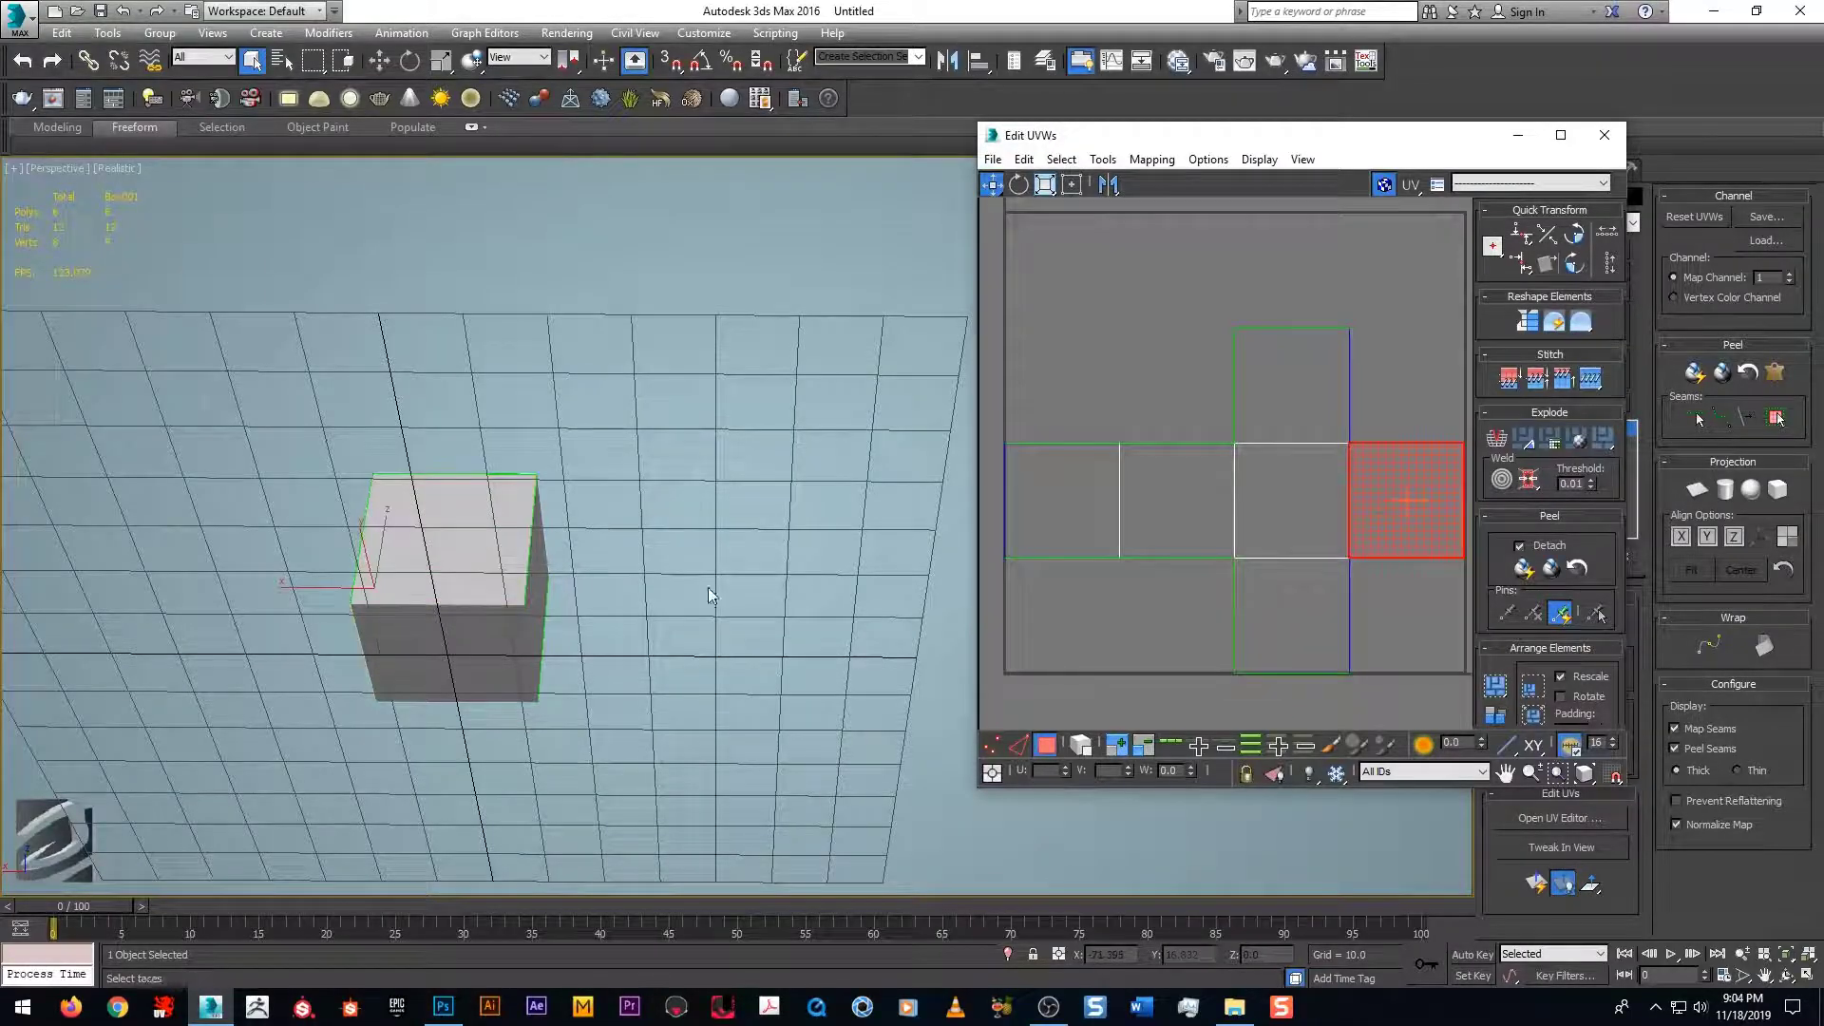
pyautogui.keyDown('alt'); pyautogui.moveTo(603, 603); pyautogui.dragTo(439, 653, button='middle'); pyautogui.keyUp('alt')
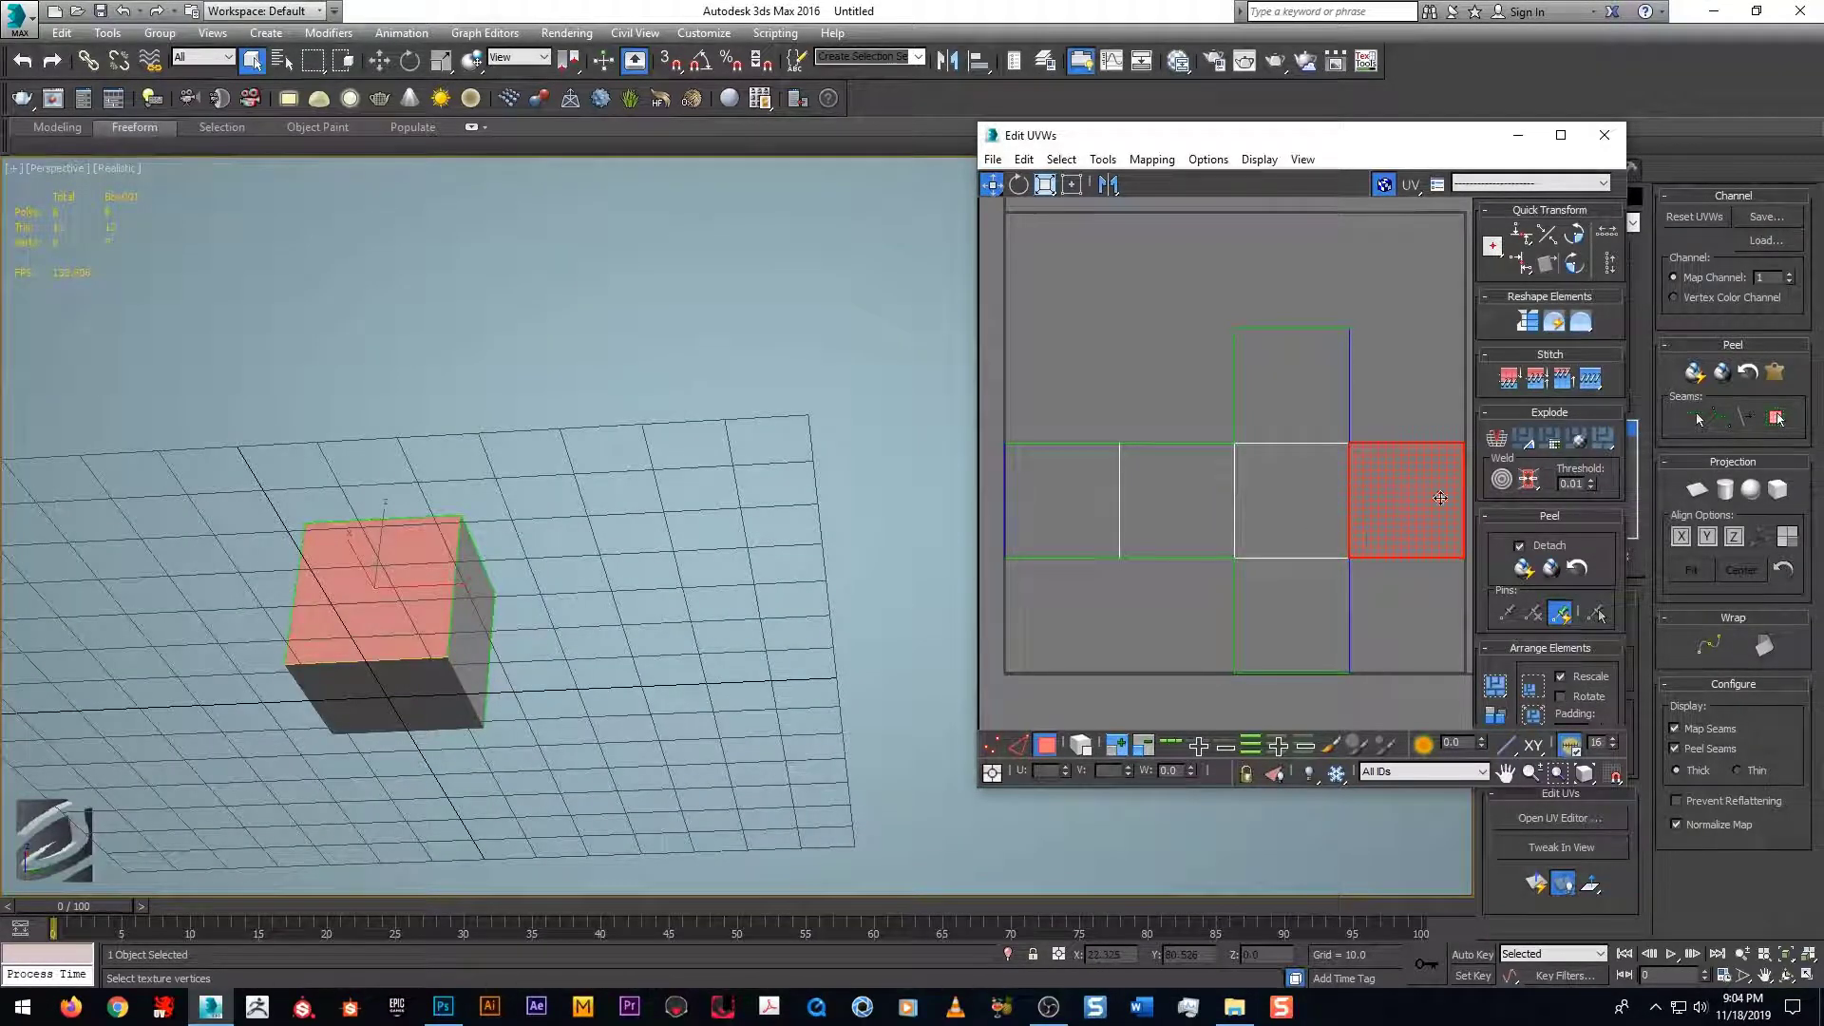
# Step: Switch to Photoshop, duplicate the 3 onto the yellow square, turn the copy sideways like the 1, and center it
pyautogui.click(443, 1006)
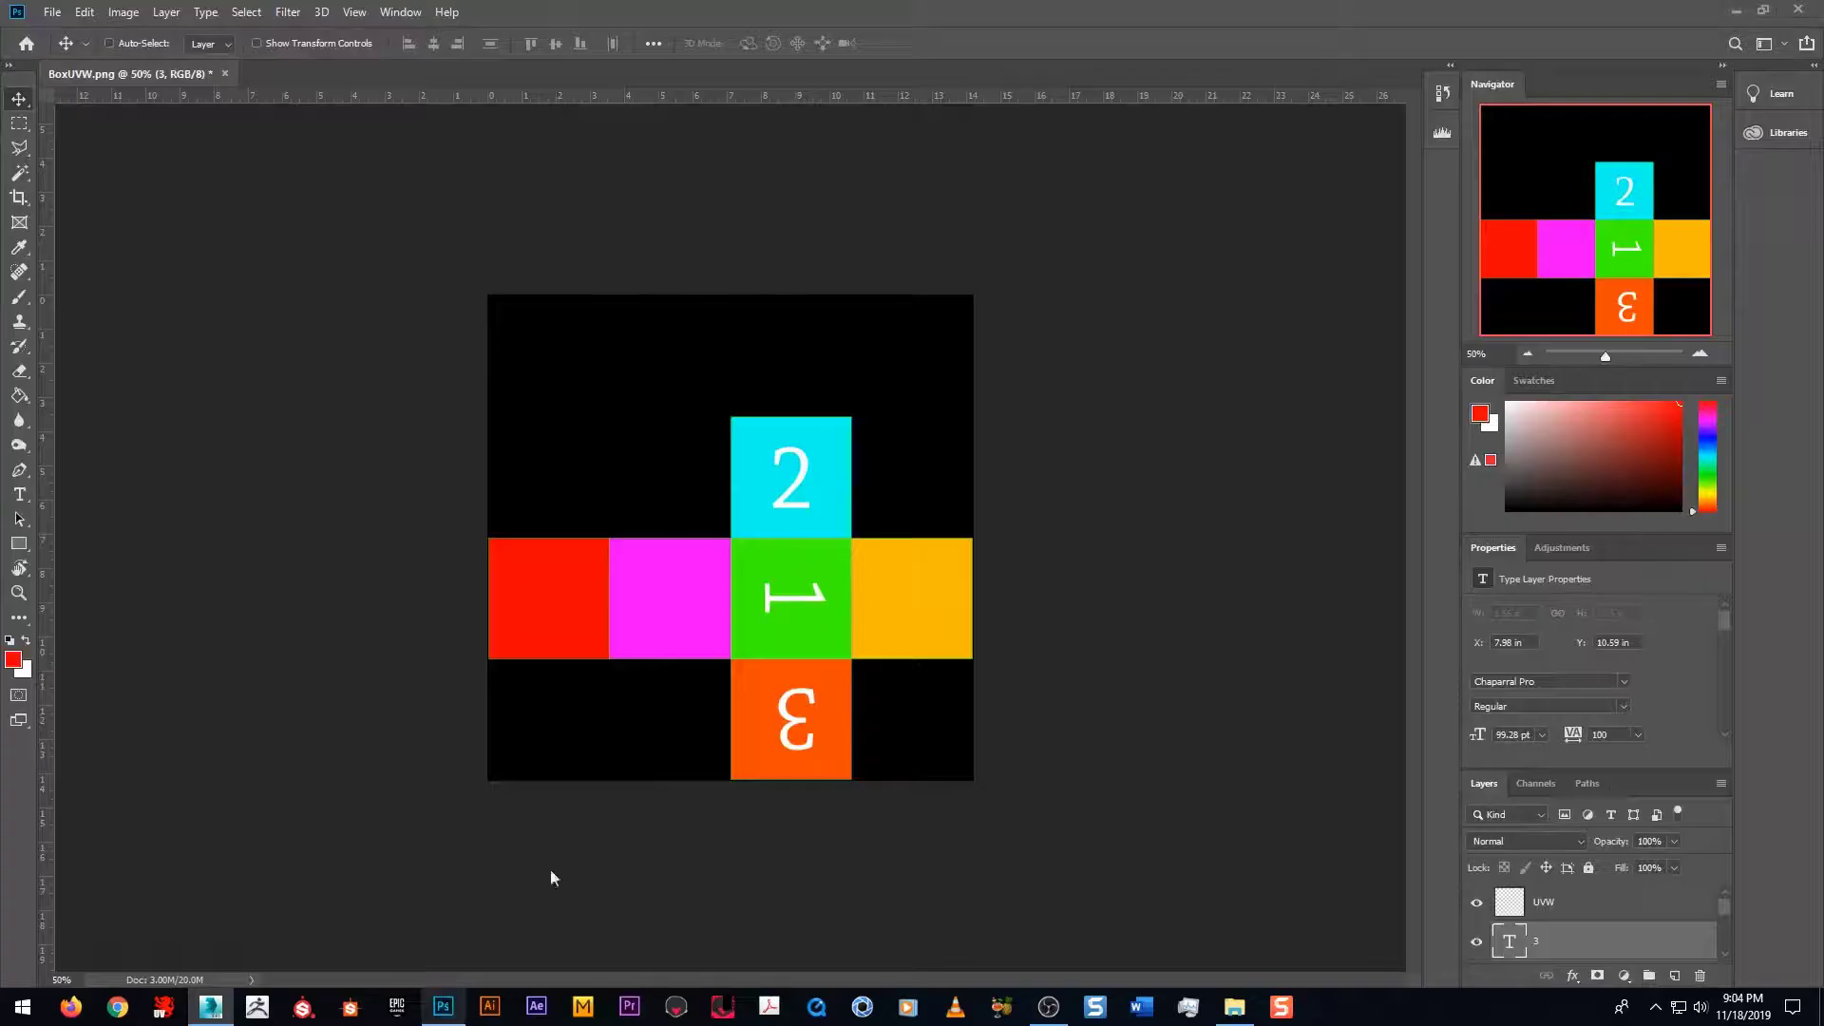
pyautogui.keyDown('alt'); pyautogui.moveTo(792, 719); pyautogui.dragTo(912, 608); pyautogui.keyUp('alt')
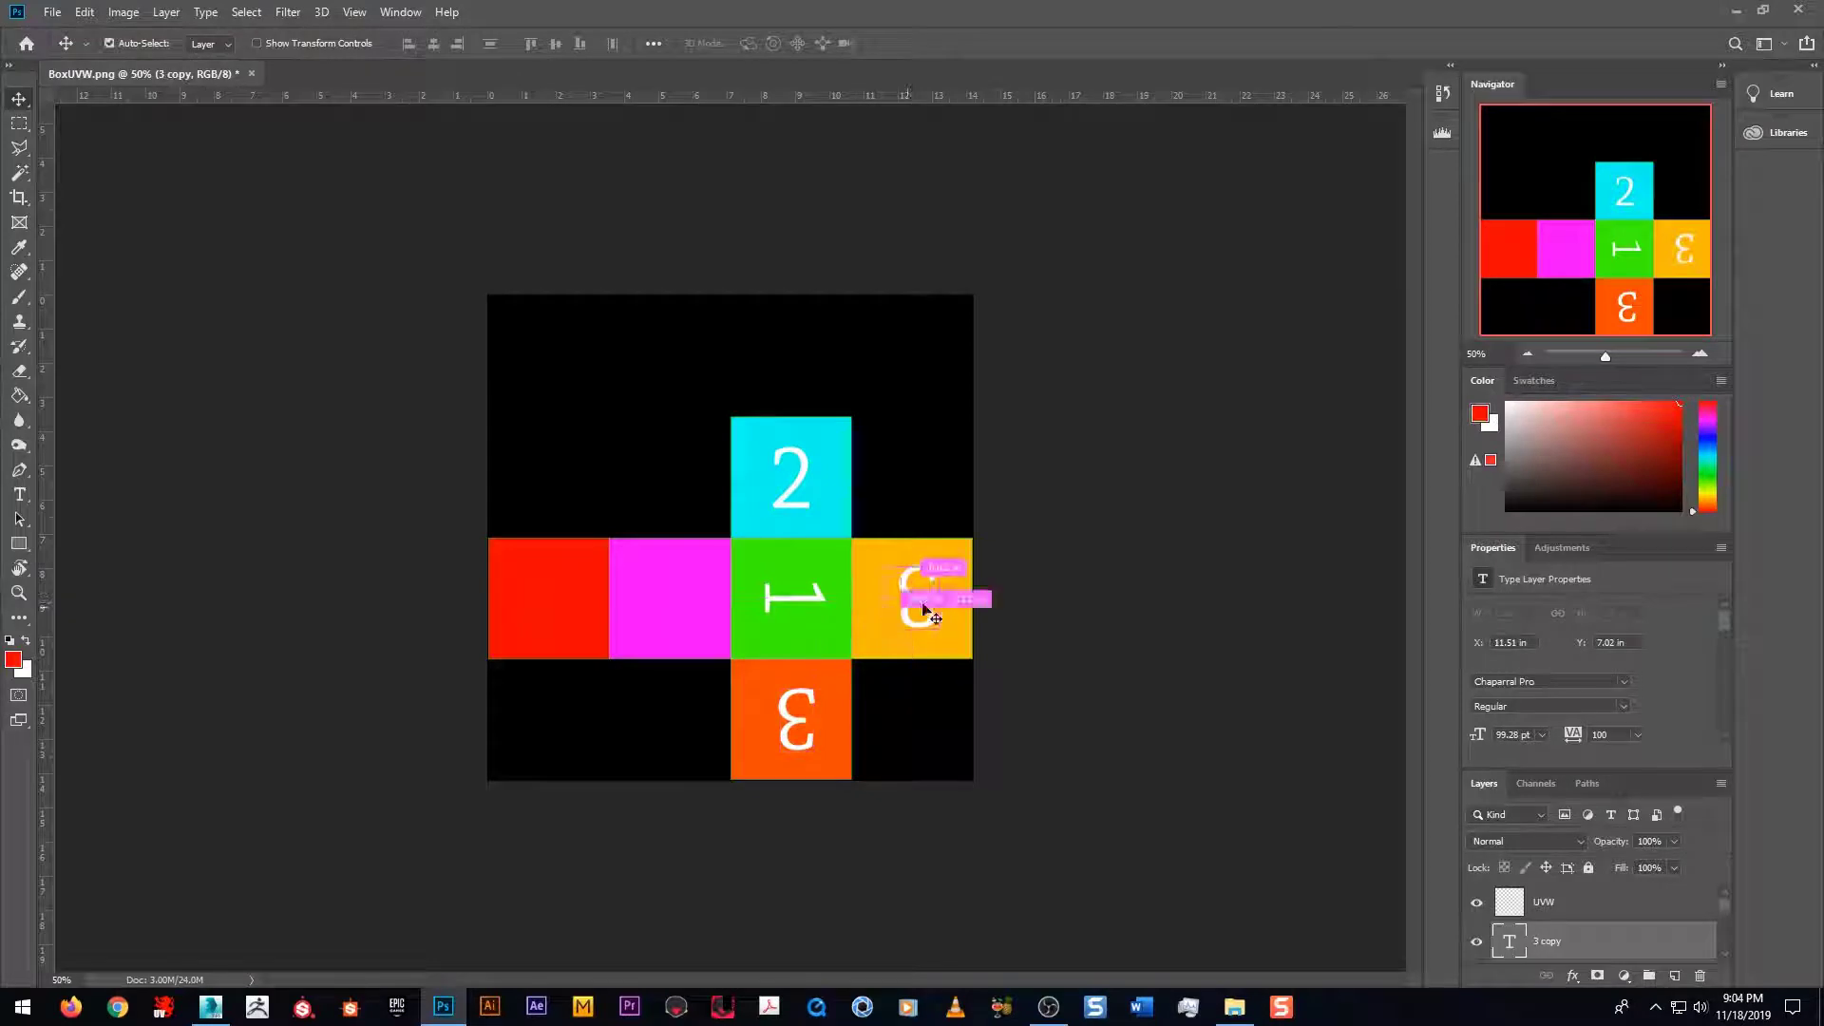
pyautogui.hotkey('ctrl', 't')
pyautogui.moveTo(978, 551); pyautogui.dragTo(934, 532)
pyautogui.moveTo(919, 595); pyautogui.dragTo(917, 610)
pyautogui.press('Return')
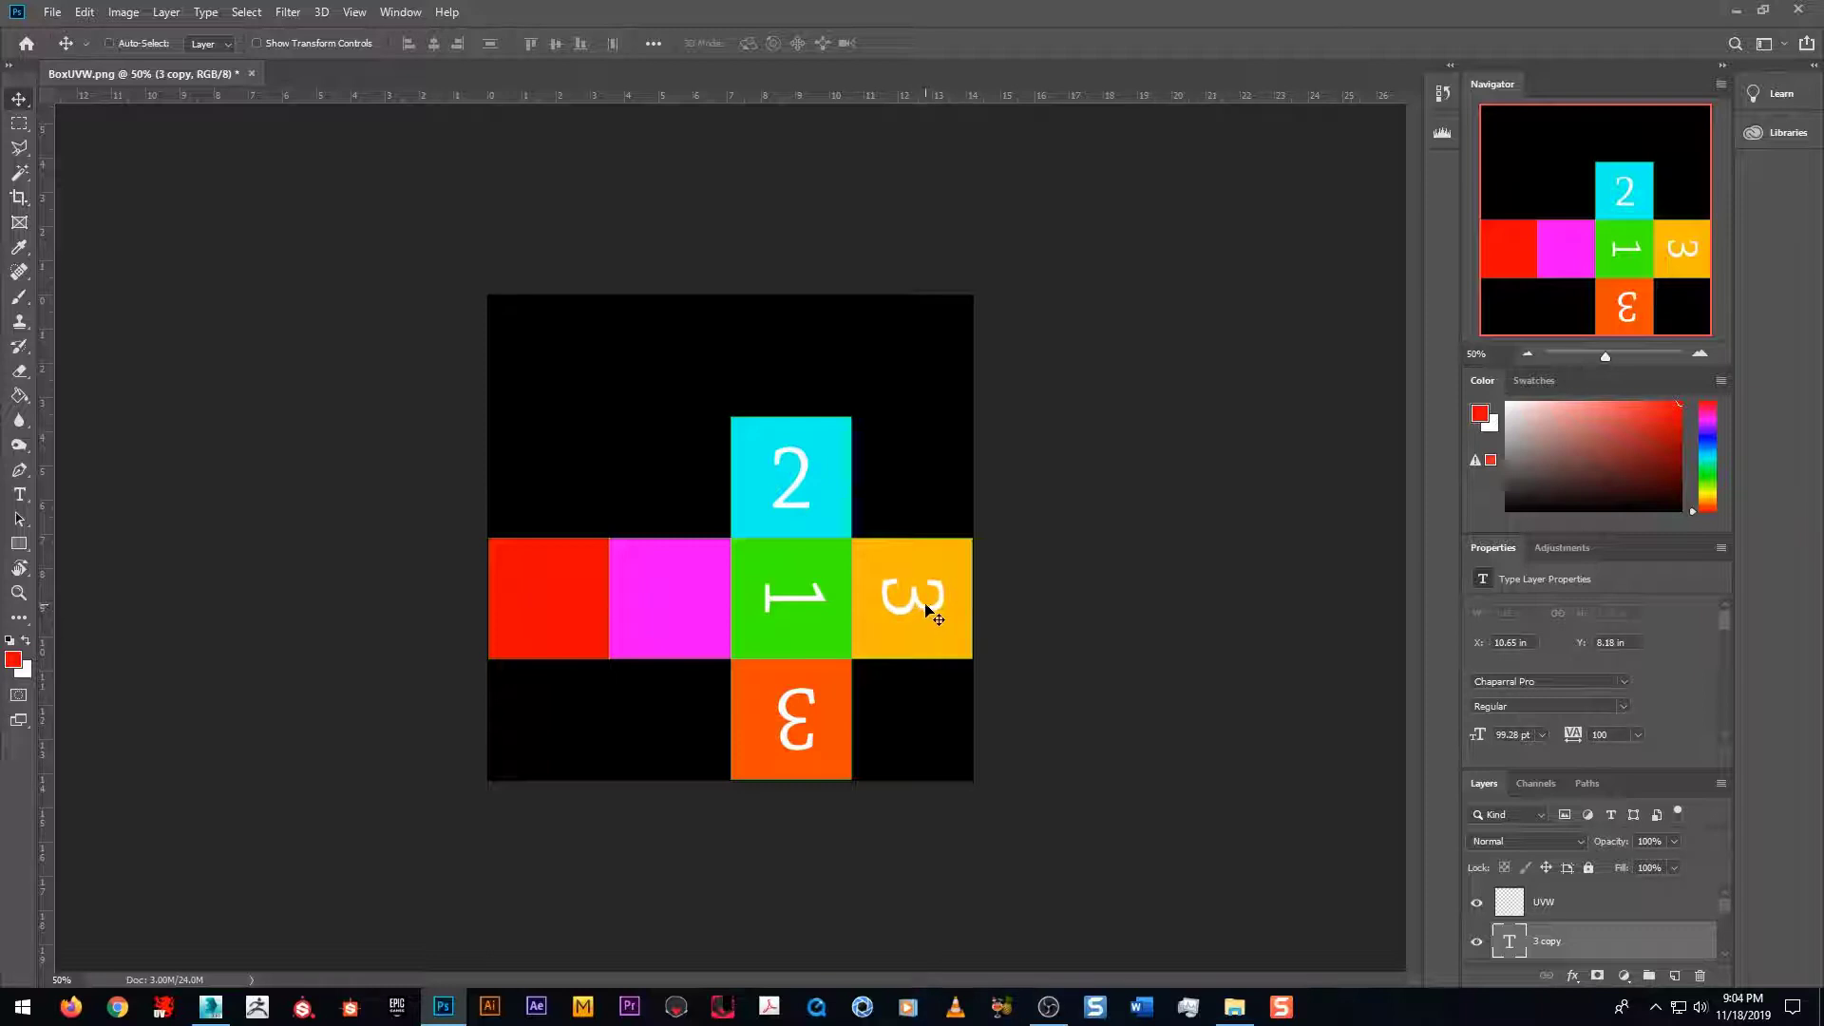
# Step: Change the sideways number on the yellow square to 4
pyautogui.press('t')
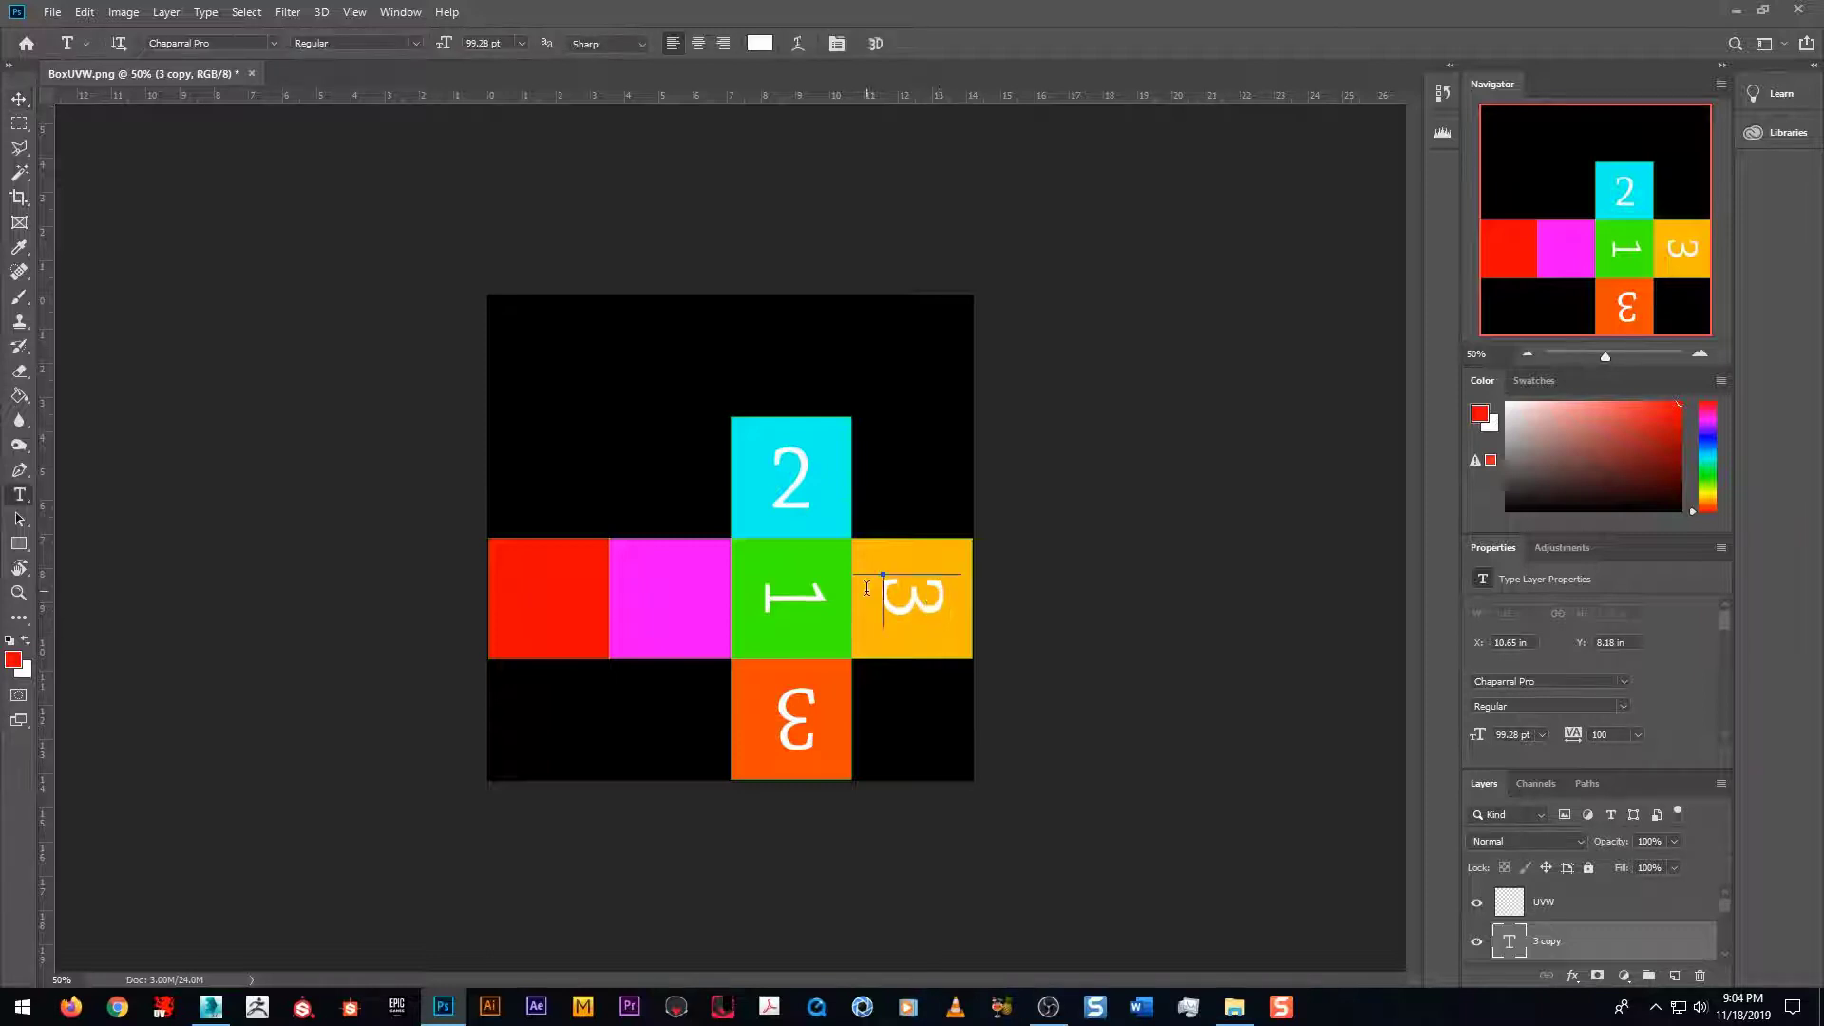
pyautogui.moveTo(867, 588); pyautogui.dragTo(922, 611)
pyautogui.write('4')
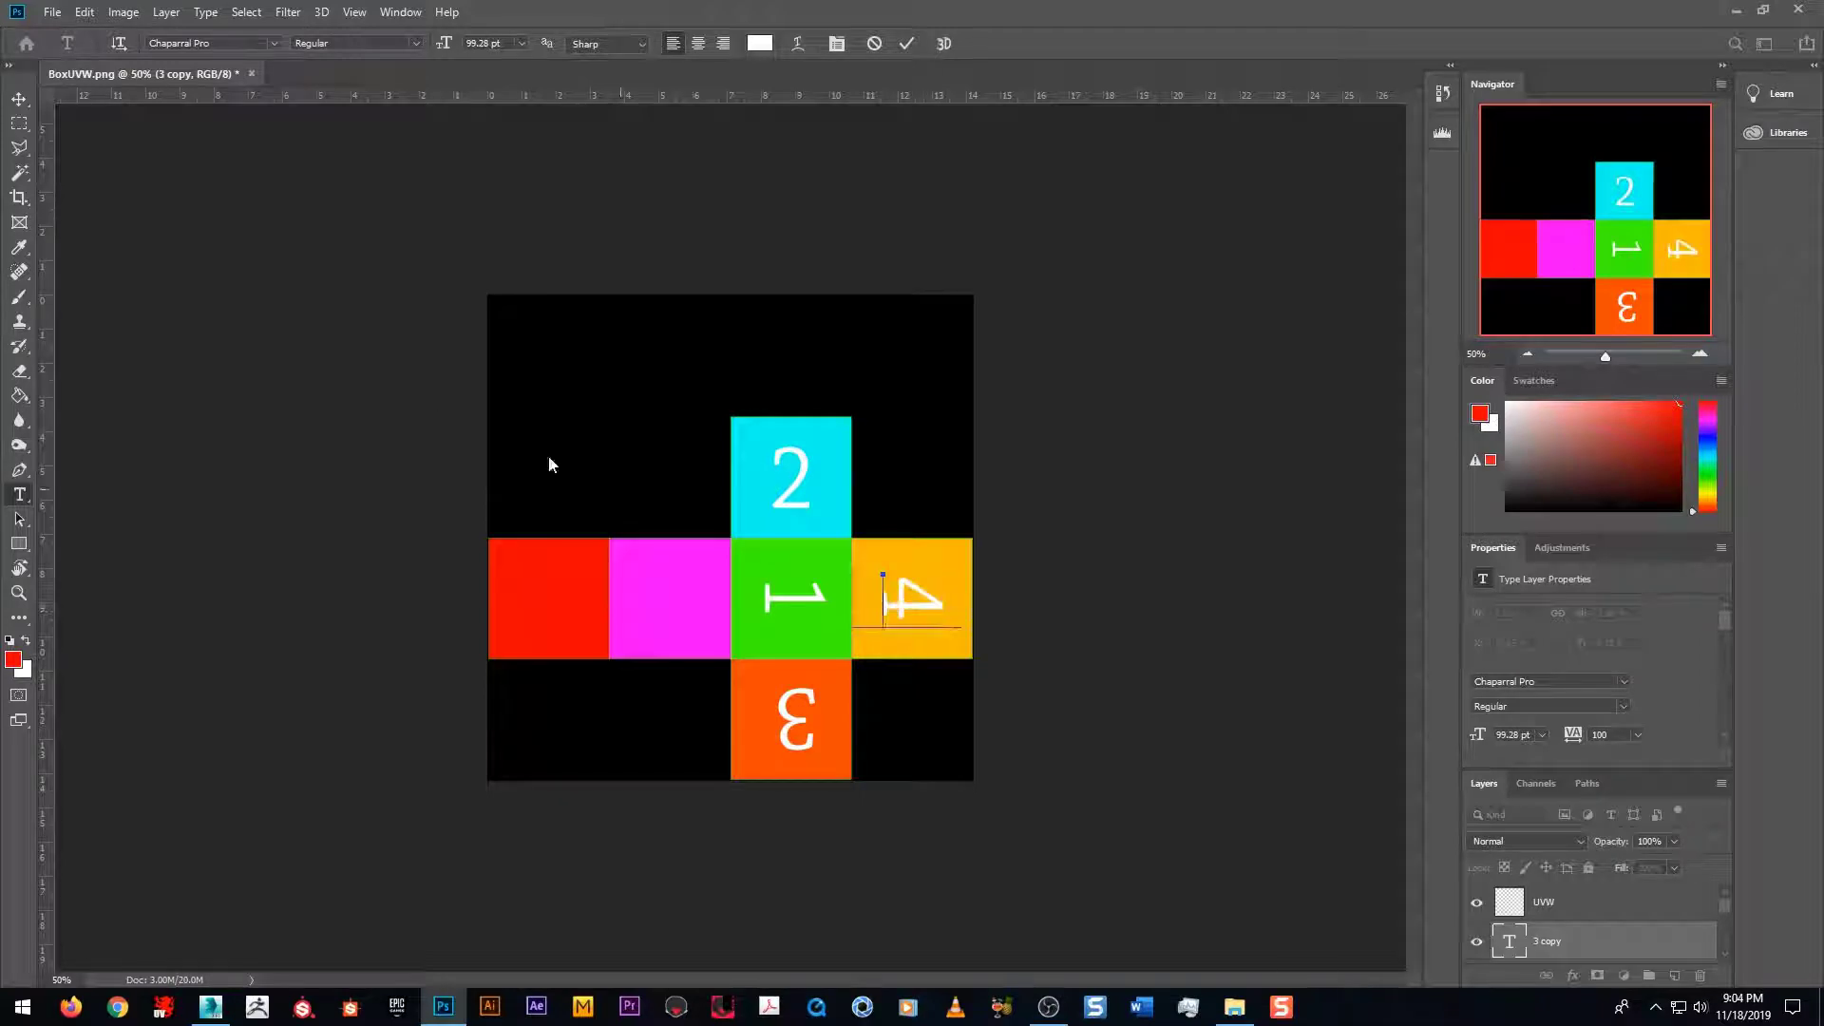
pyautogui.click(19, 99)
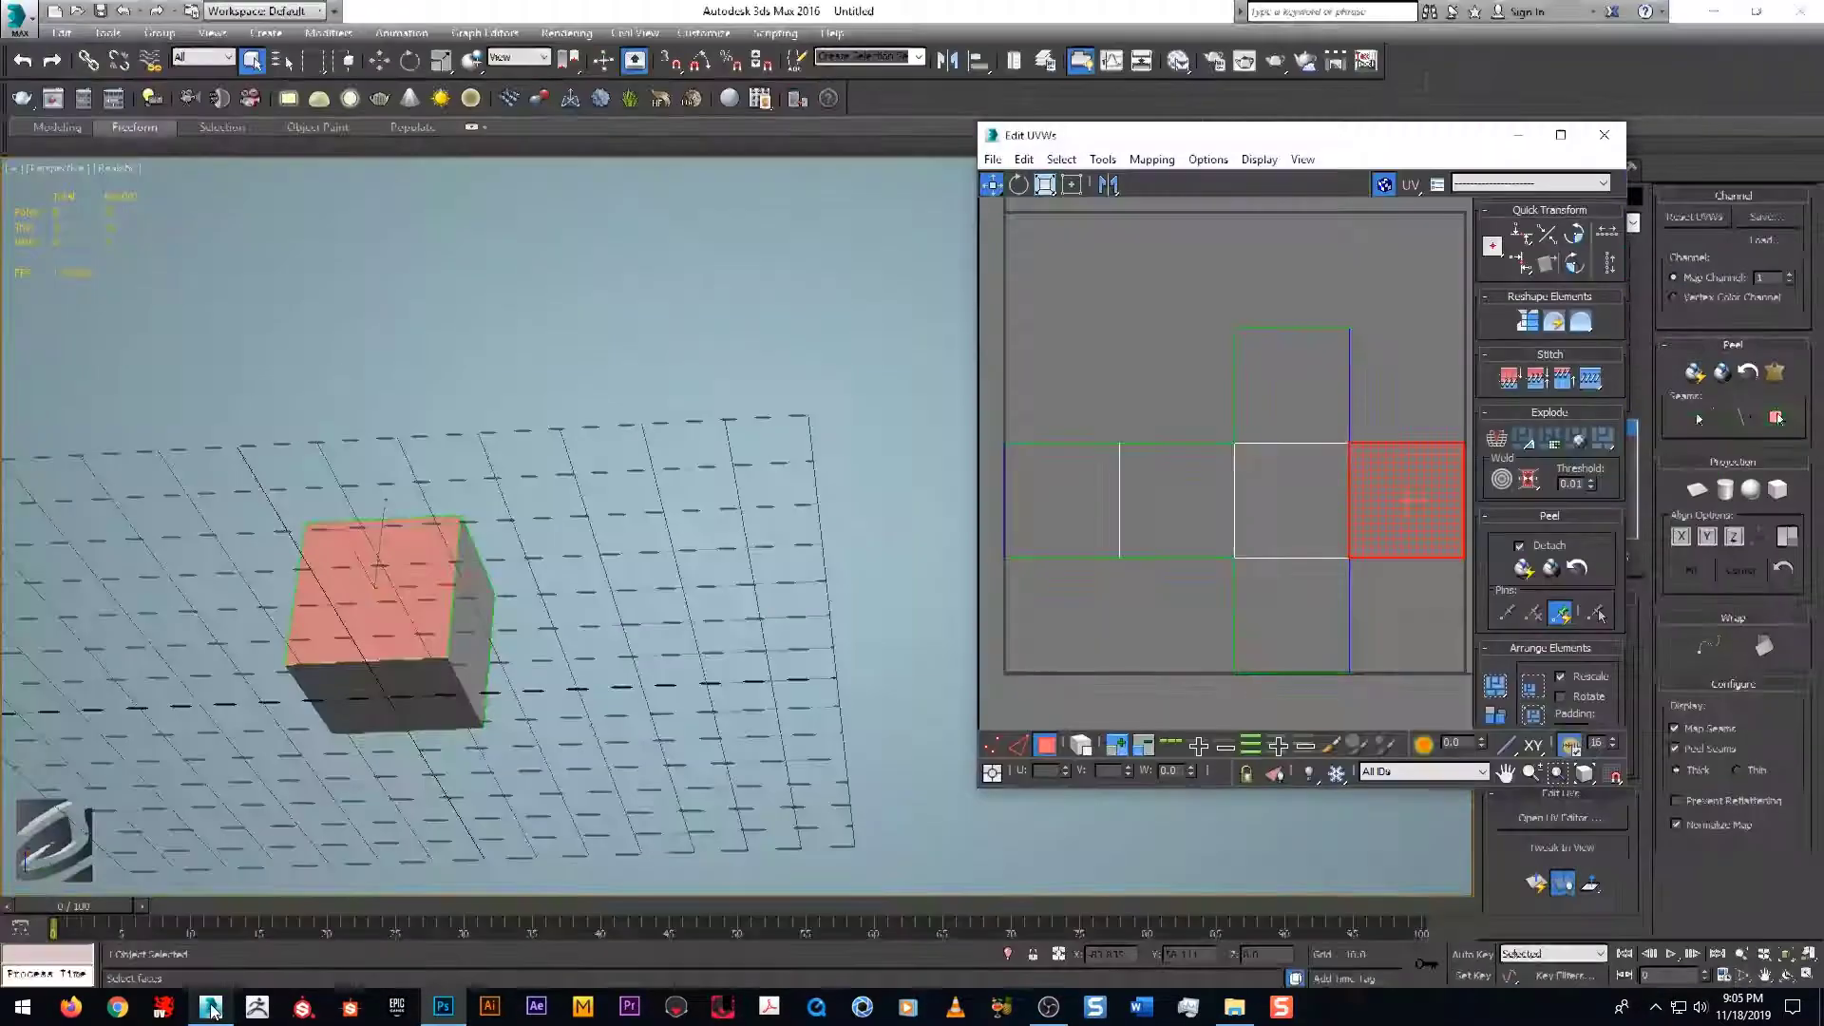
# Step: Switch to 3ds Max, select the UV square between the leftmost and central squares, and check its face's orientation on the cube
pyautogui.click(210, 1008)
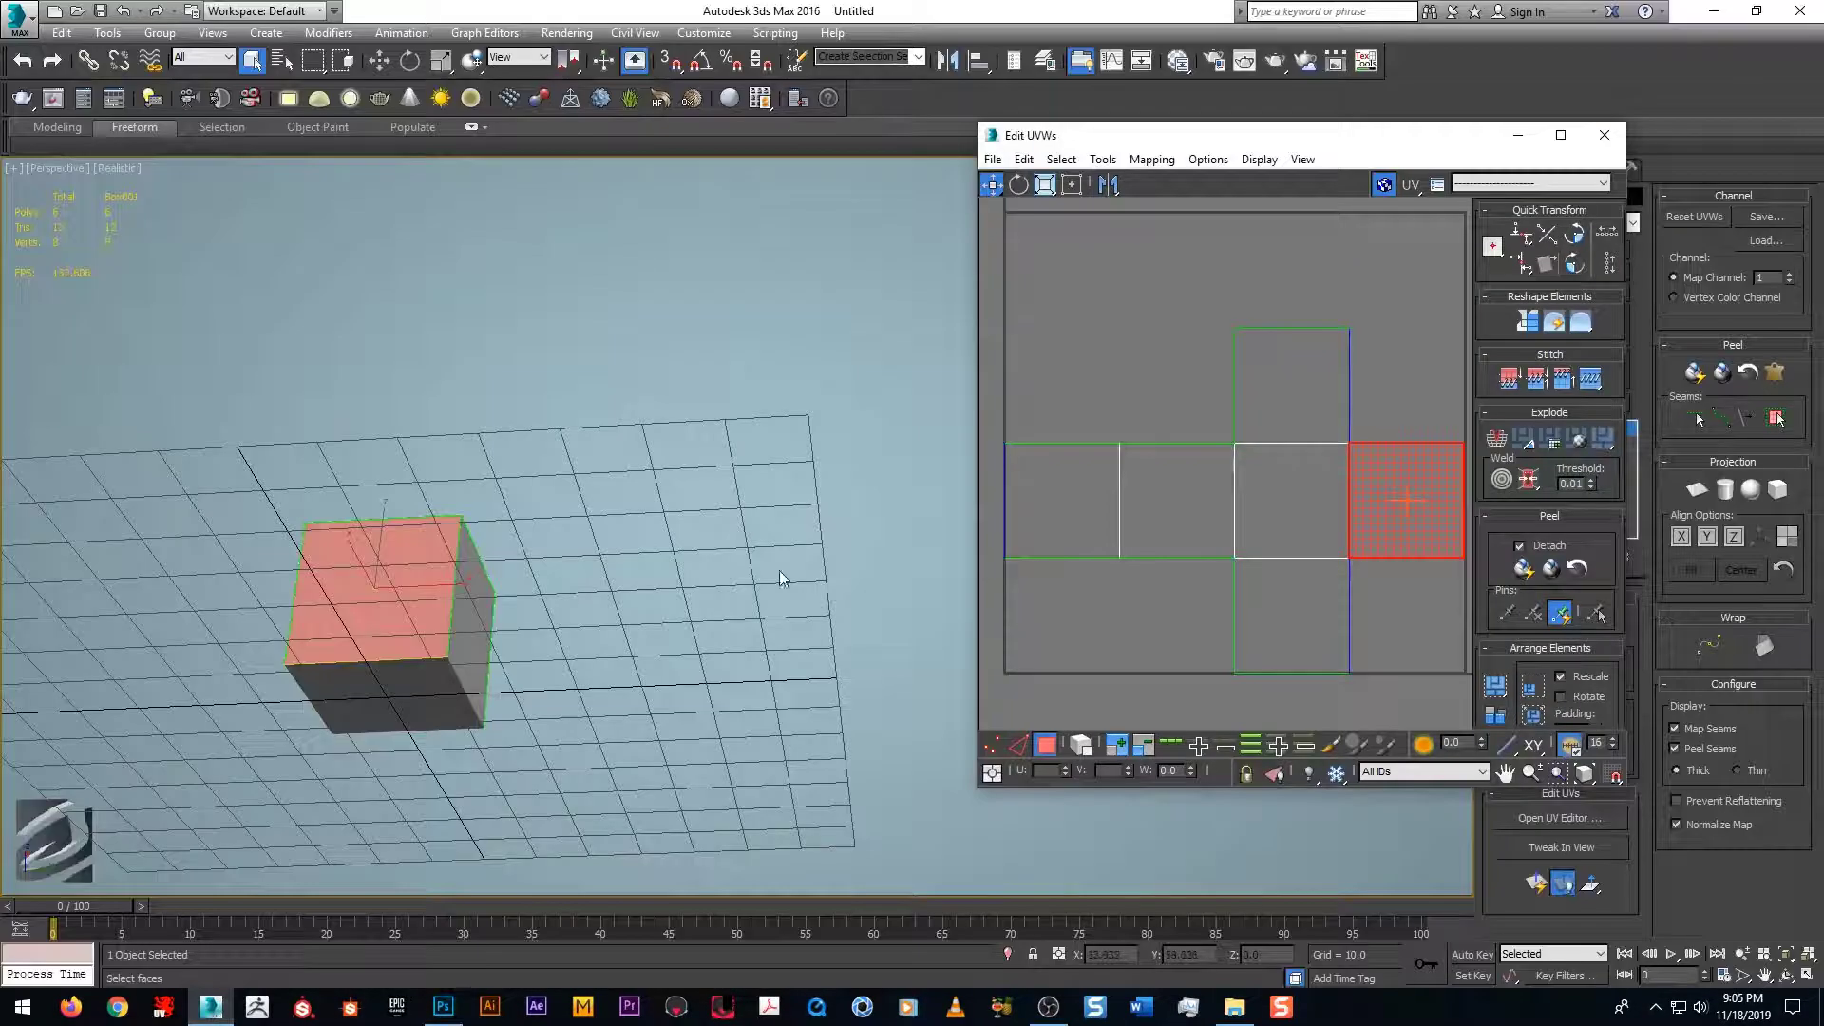
pyautogui.moveTo(711, 576); pyautogui.dragTo(724, 566, button='middle')
pyautogui.click(1210, 492)
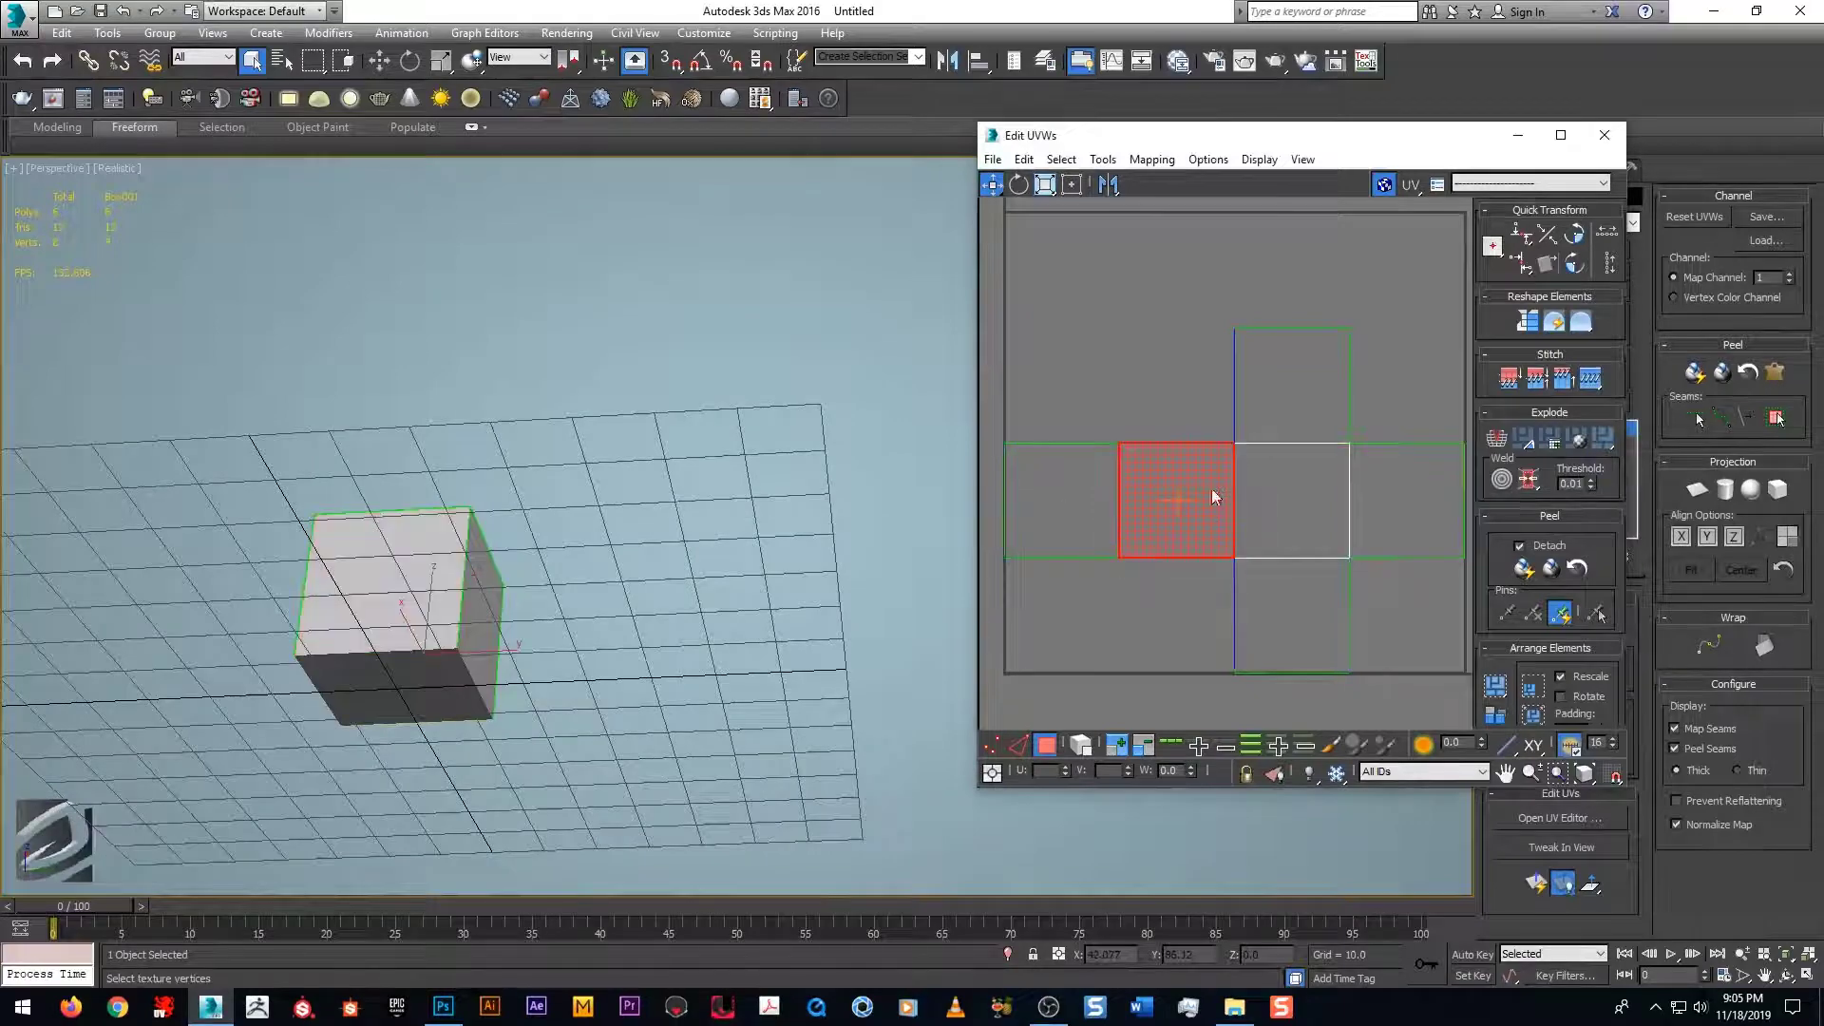
pyautogui.keyDown('alt'); pyautogui.moveTo(342, 672); pyautogui.dragTo(439, 622, button='middle'); pyautogui.keyUp('alt')
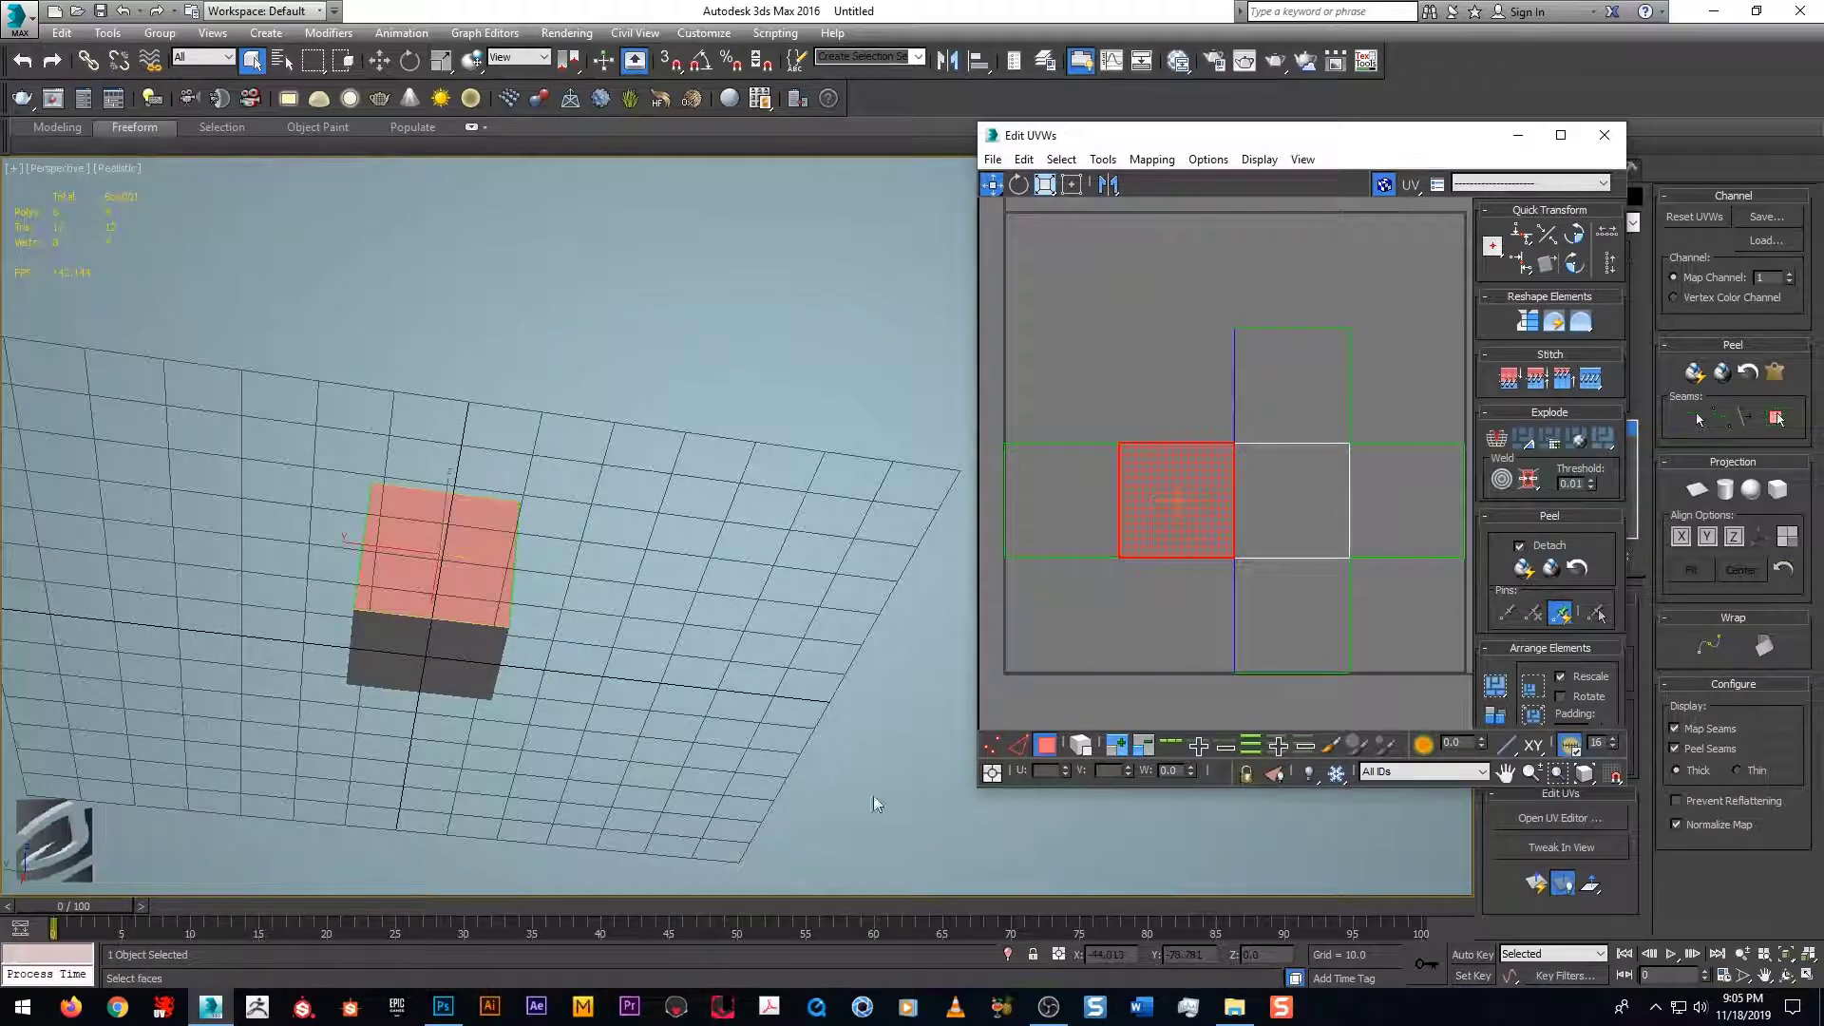
# Step: Switch to Photoshop, duplicate the 4 onto the magenta square, turn the copy sideways in the opposite direction, and center it
pyautogui.click(443, 1006)
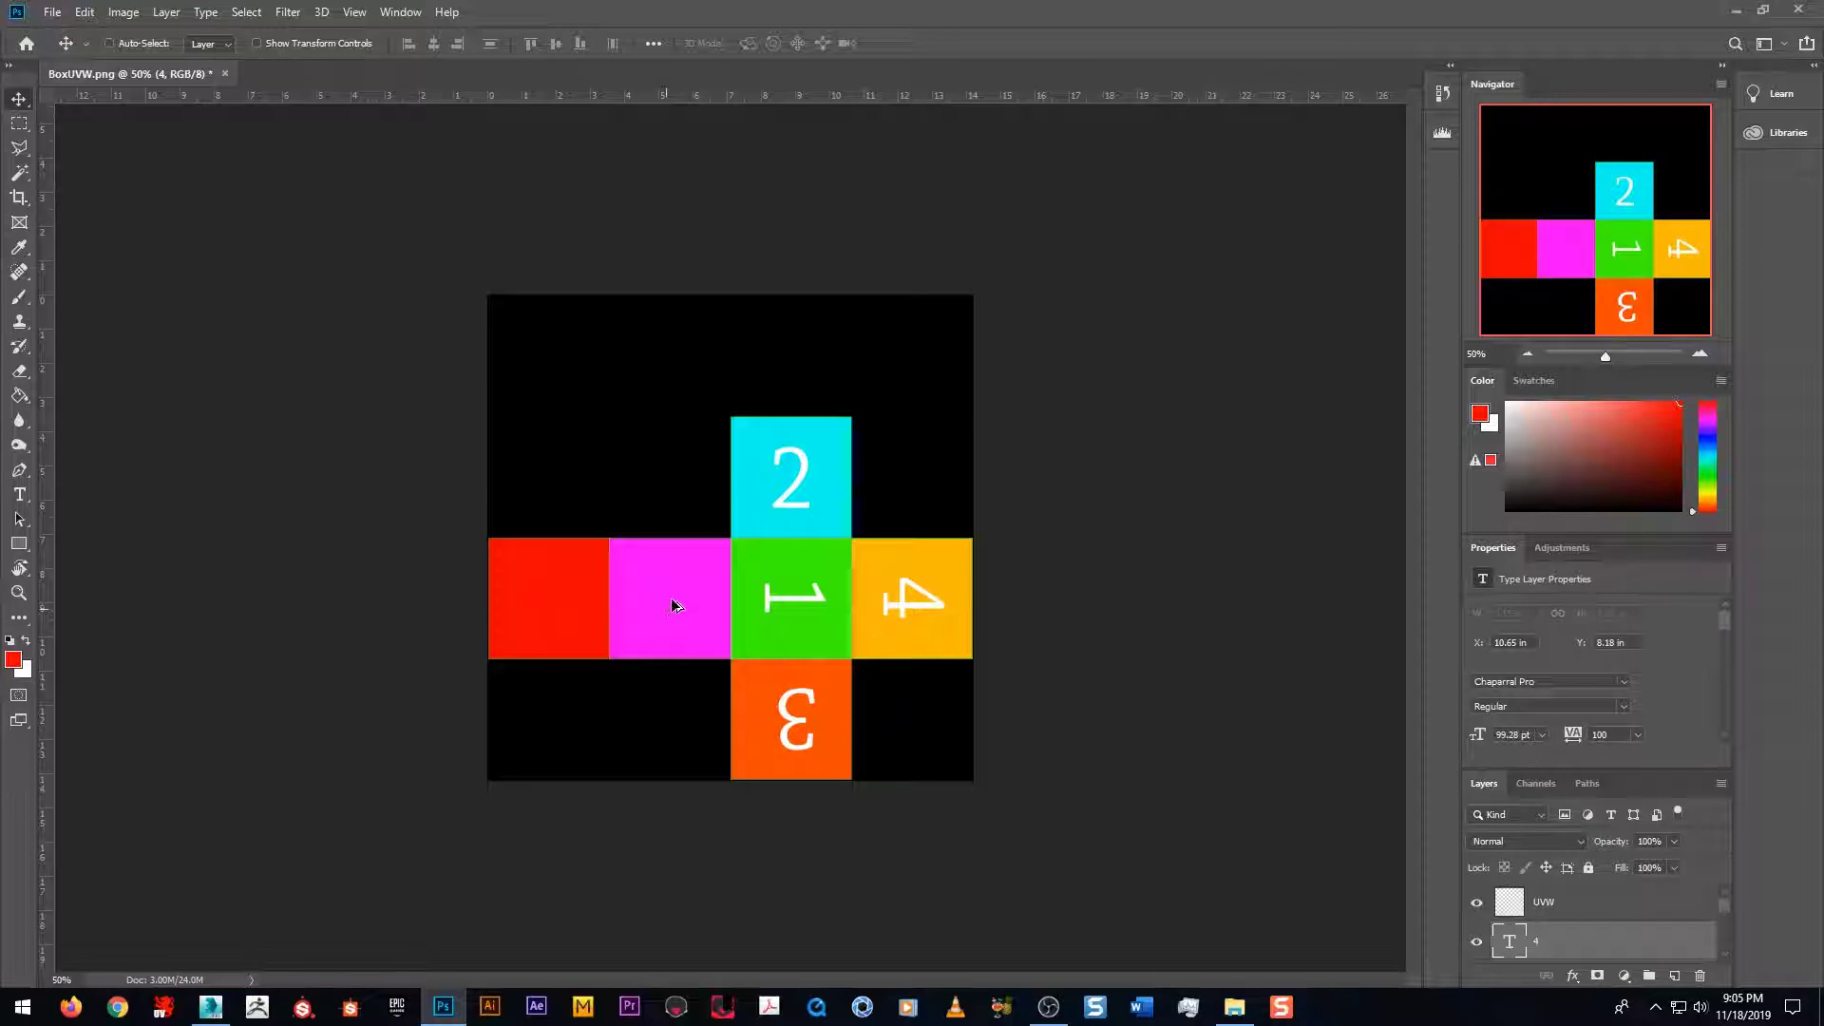
pyautogui.keyDown('alt'); pyautogui.moveTo(672, 605); pyautogui.dragTo(722, 613); pyautogui.keyUp('alt')
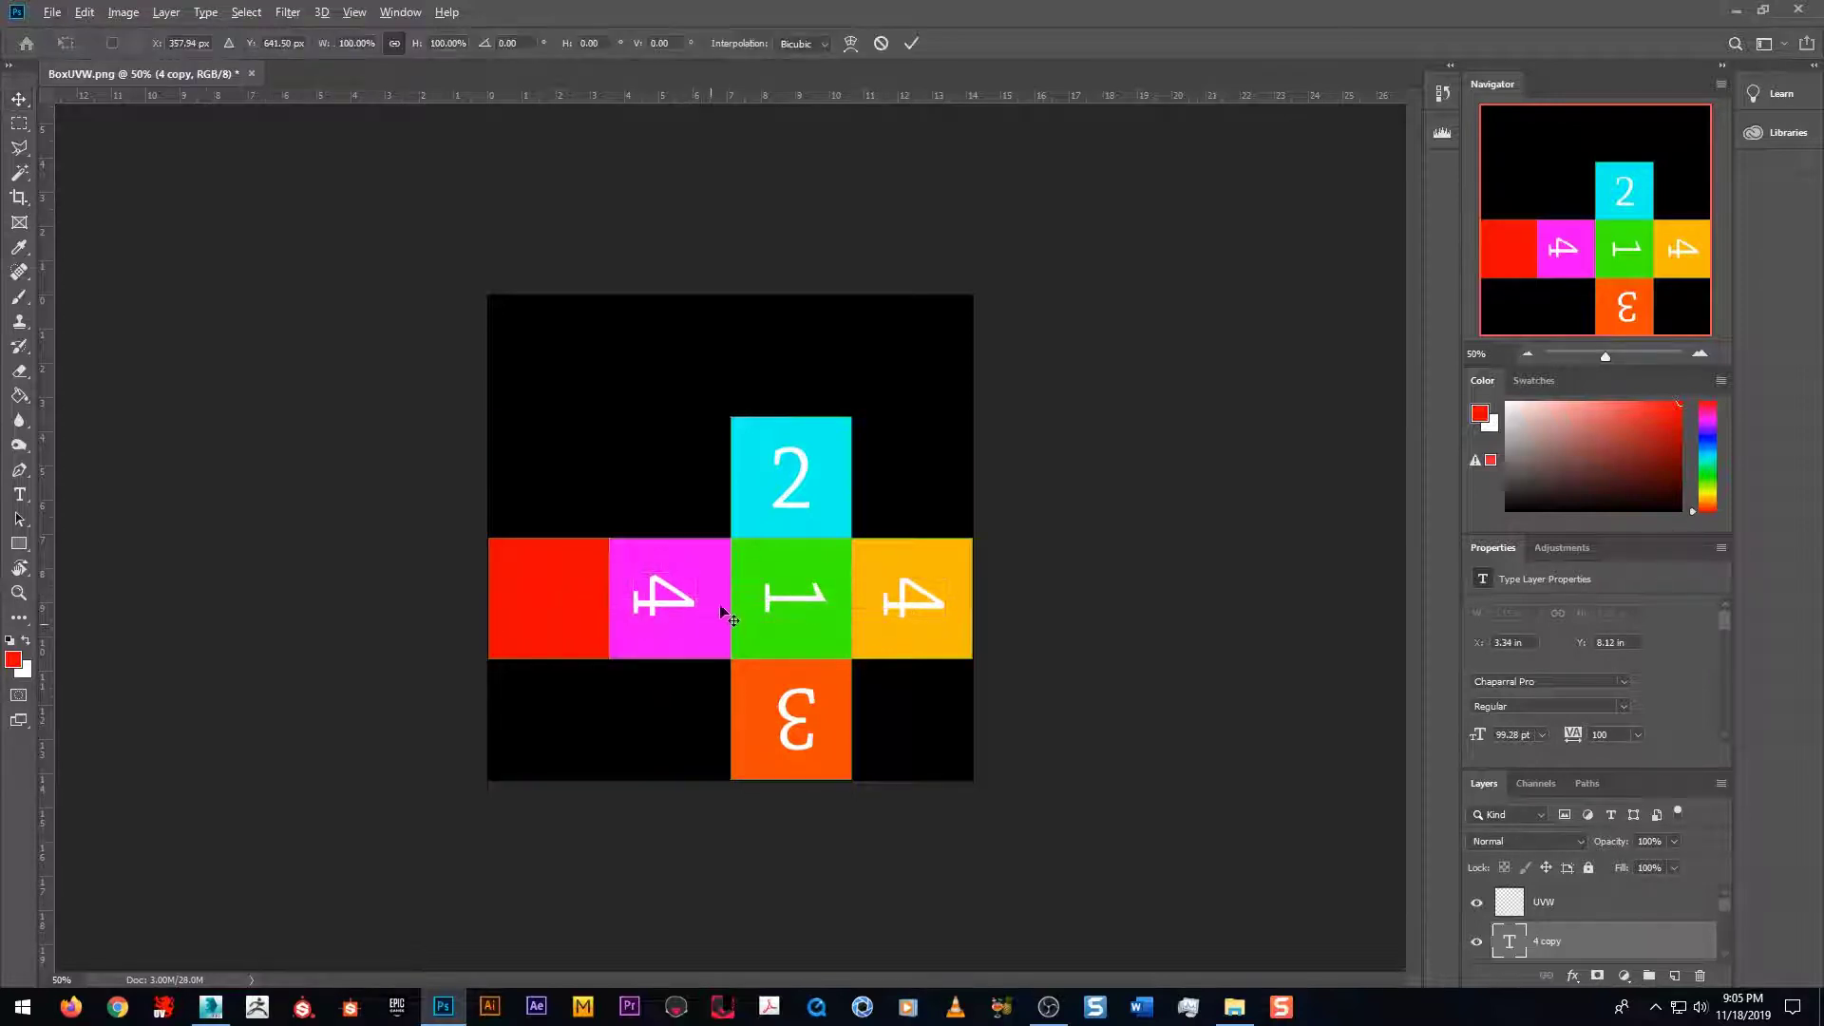
pyautogui.moveTo(585, 608); pyautogui.dragTo(562, 654)
pyautogui.moveTo(652, 613); pyautogui.dragTo(656, 615)
pyautogui.press('Return')
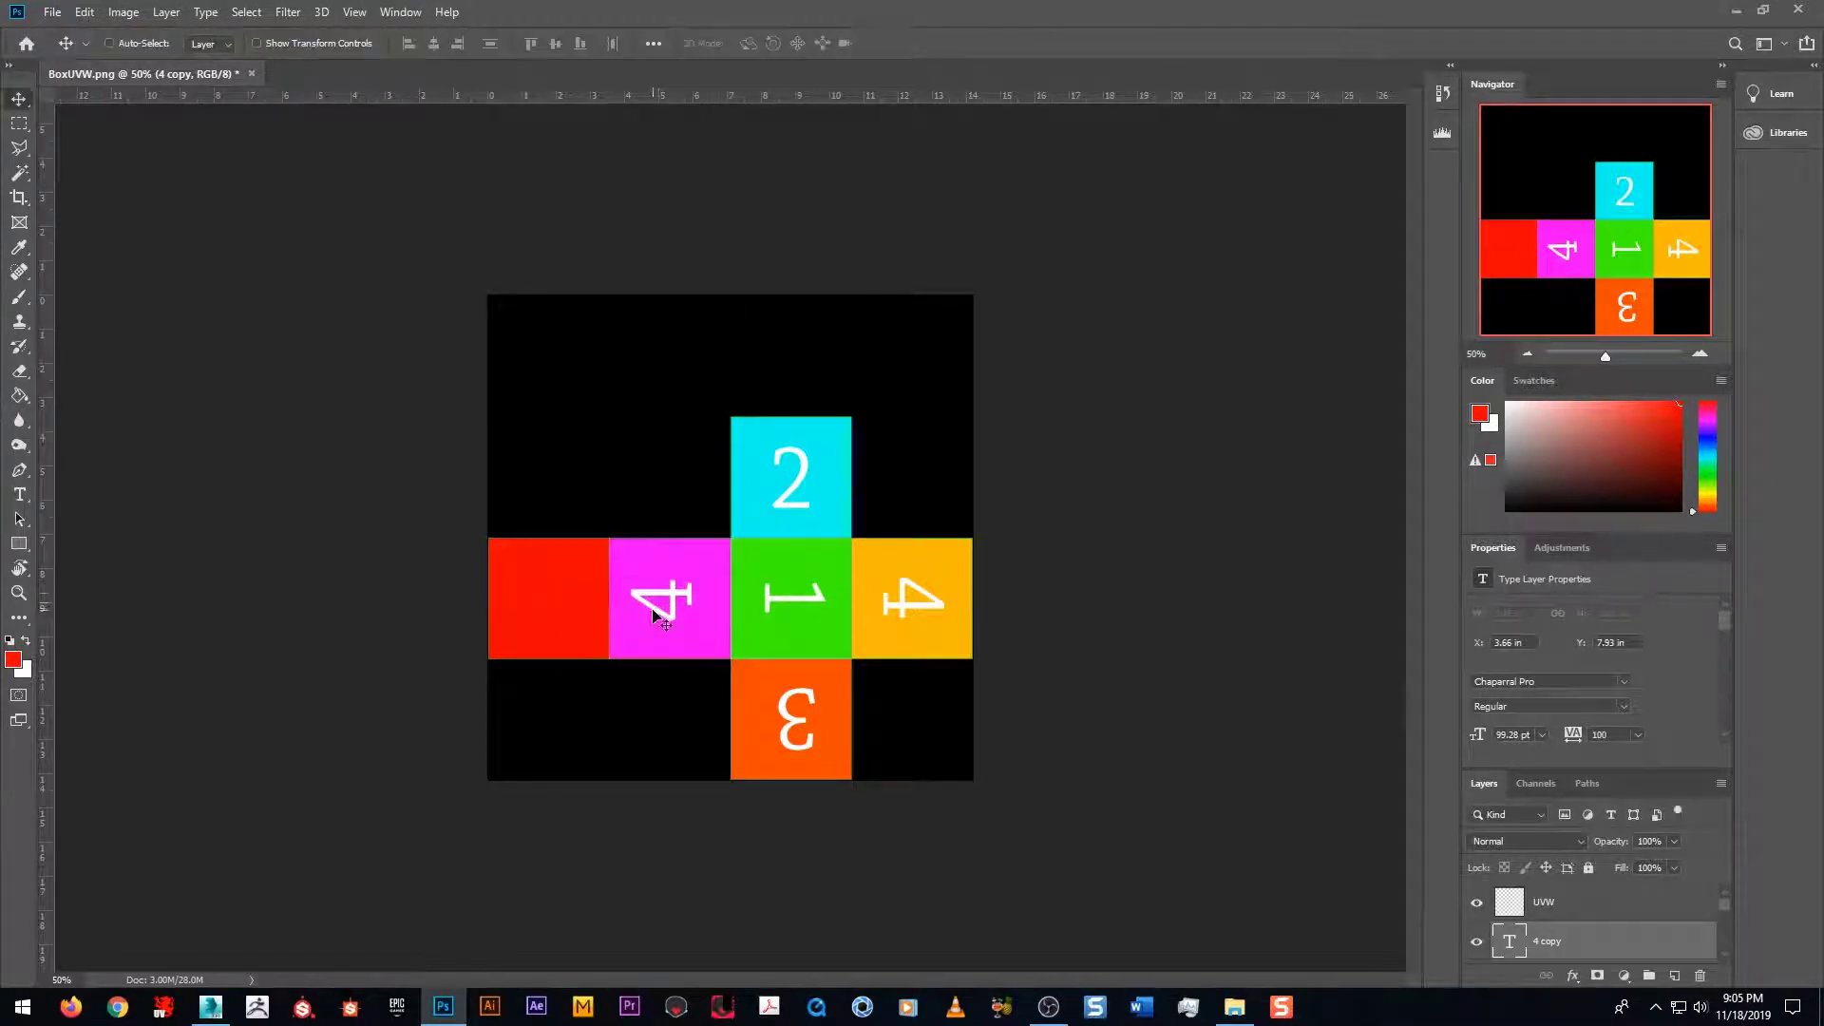
# Step: Change the sideways number on the magenta square to 5 and center it in the square
pyautogui.press('t')
pyautogui.doubleClick(658, 613)
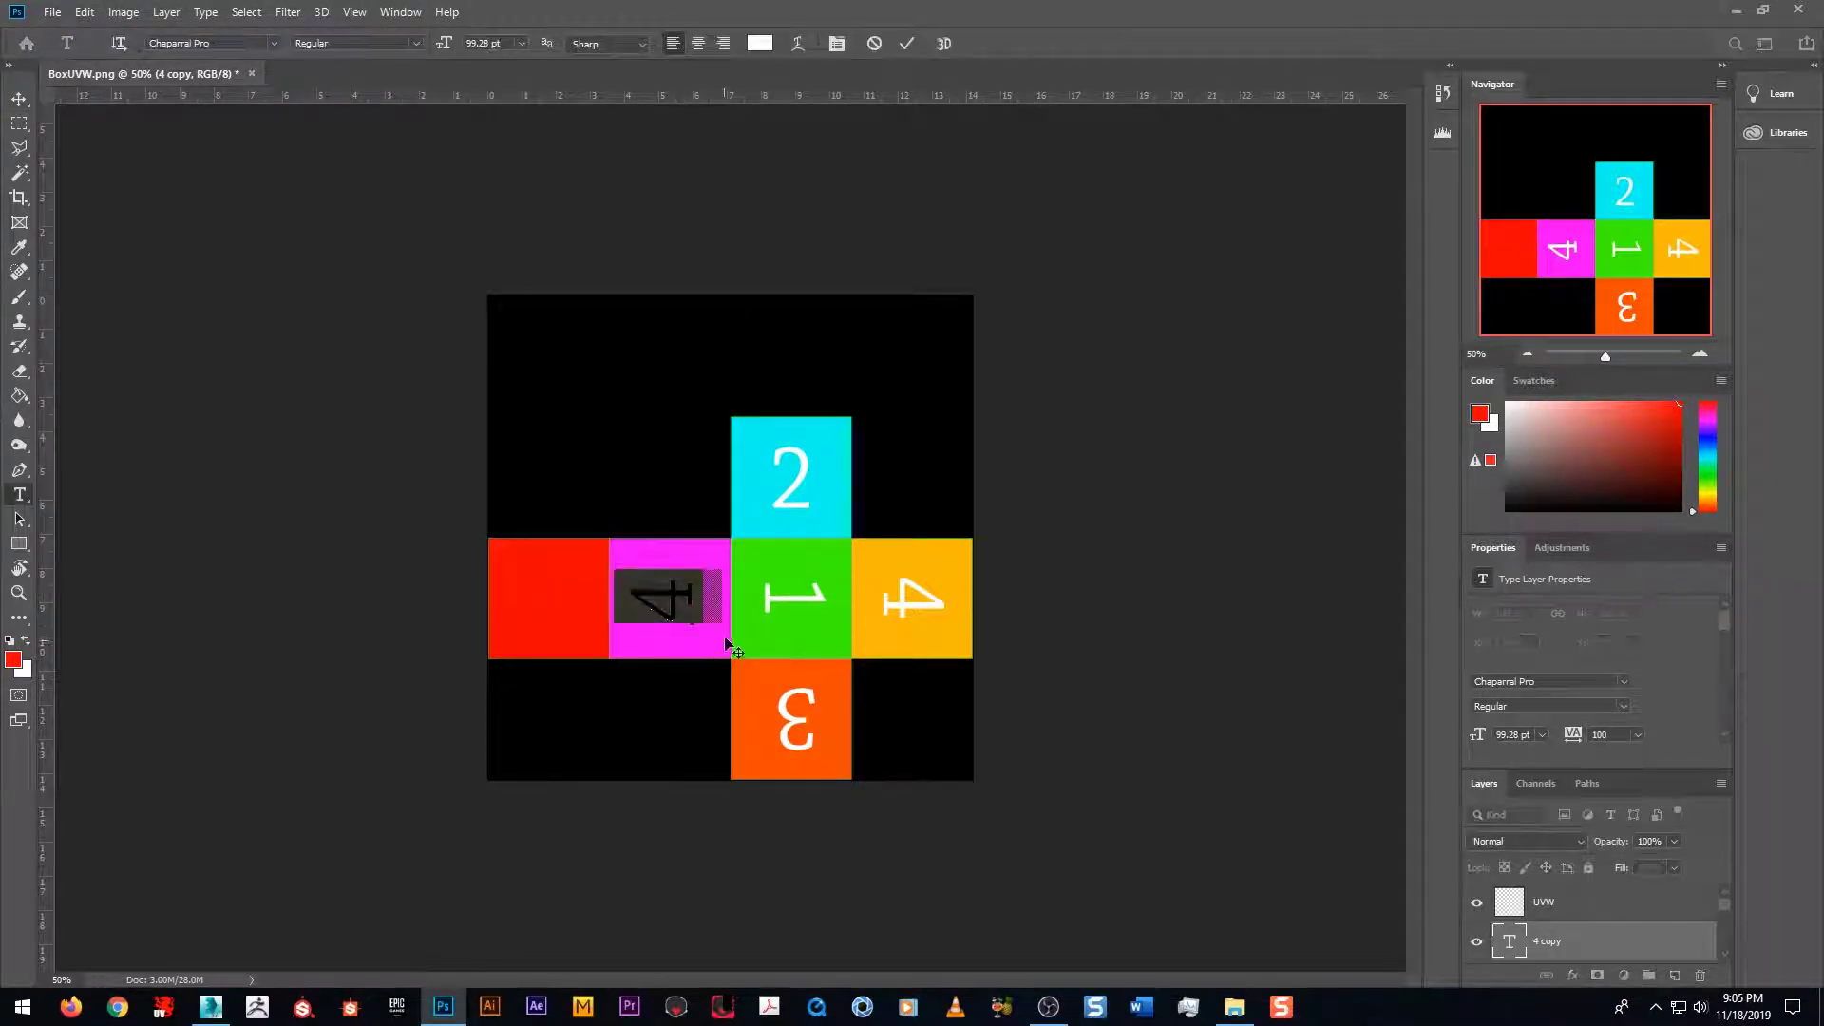
pyautogui.write('5')
pyautogui.click(19, 99)
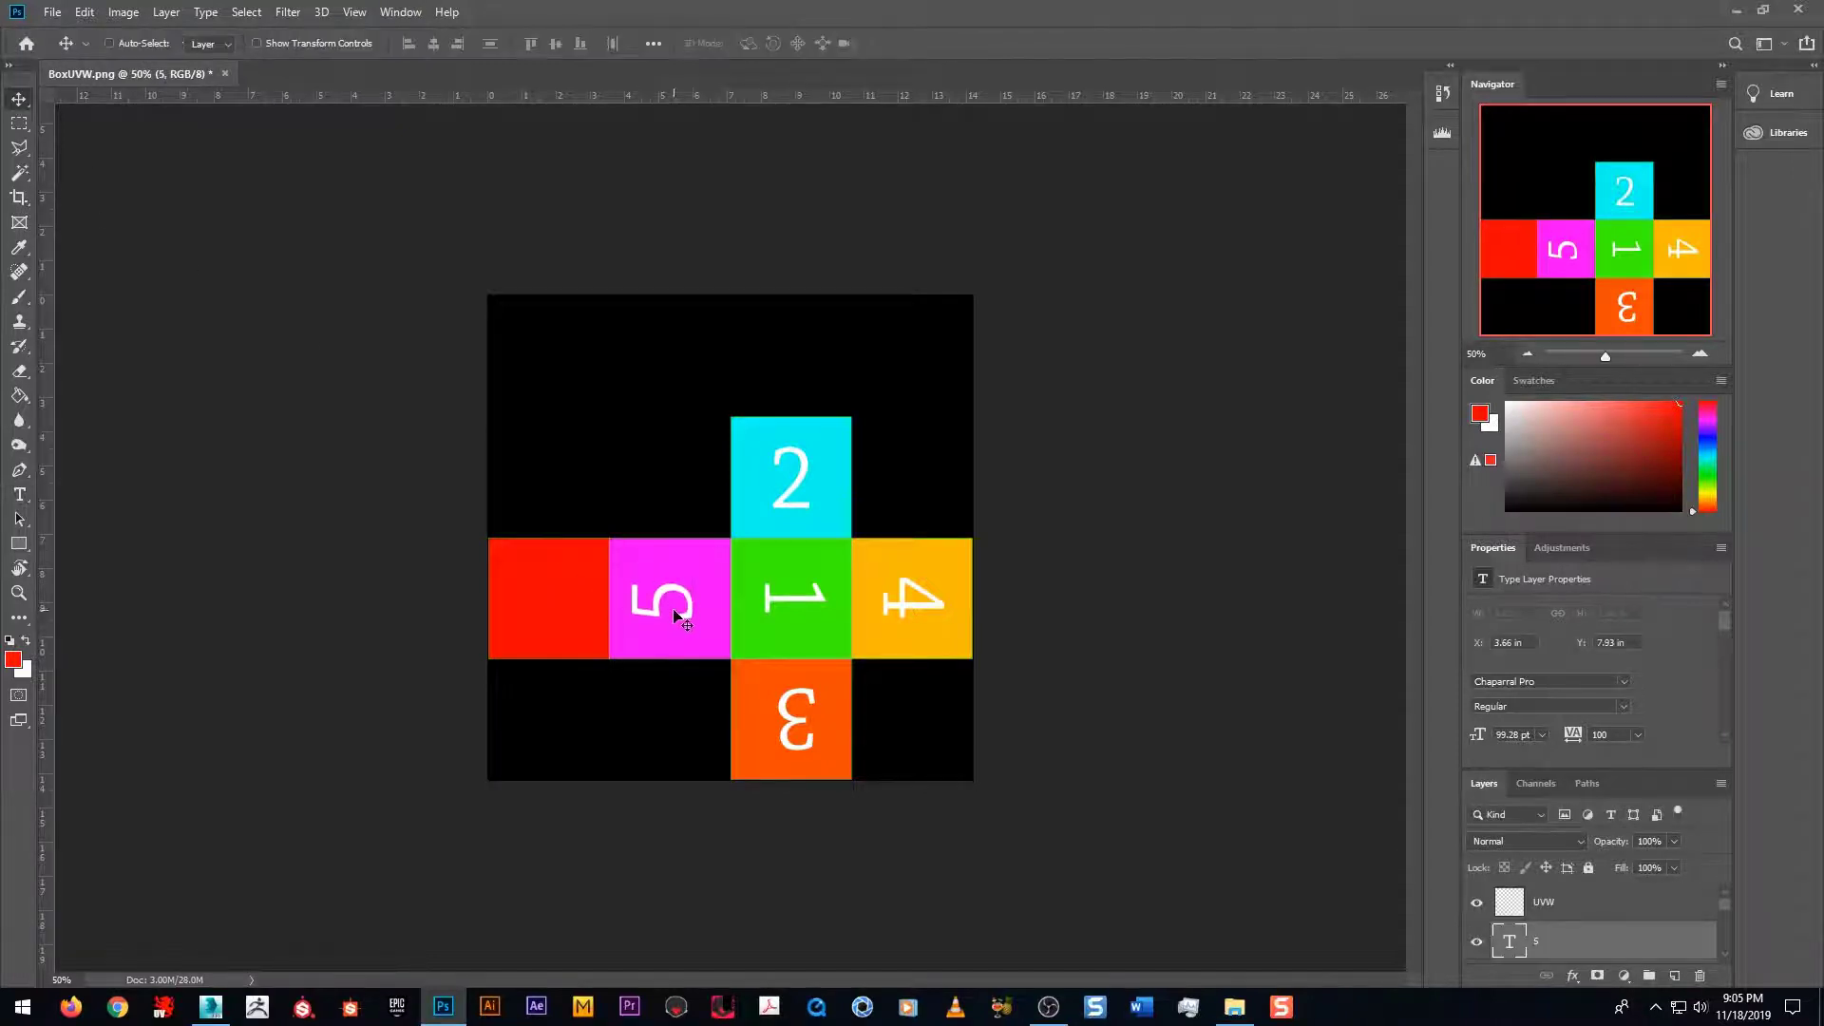
pyautogui.moveTo(682, 602); pyautogui.dragTo(685, 603)
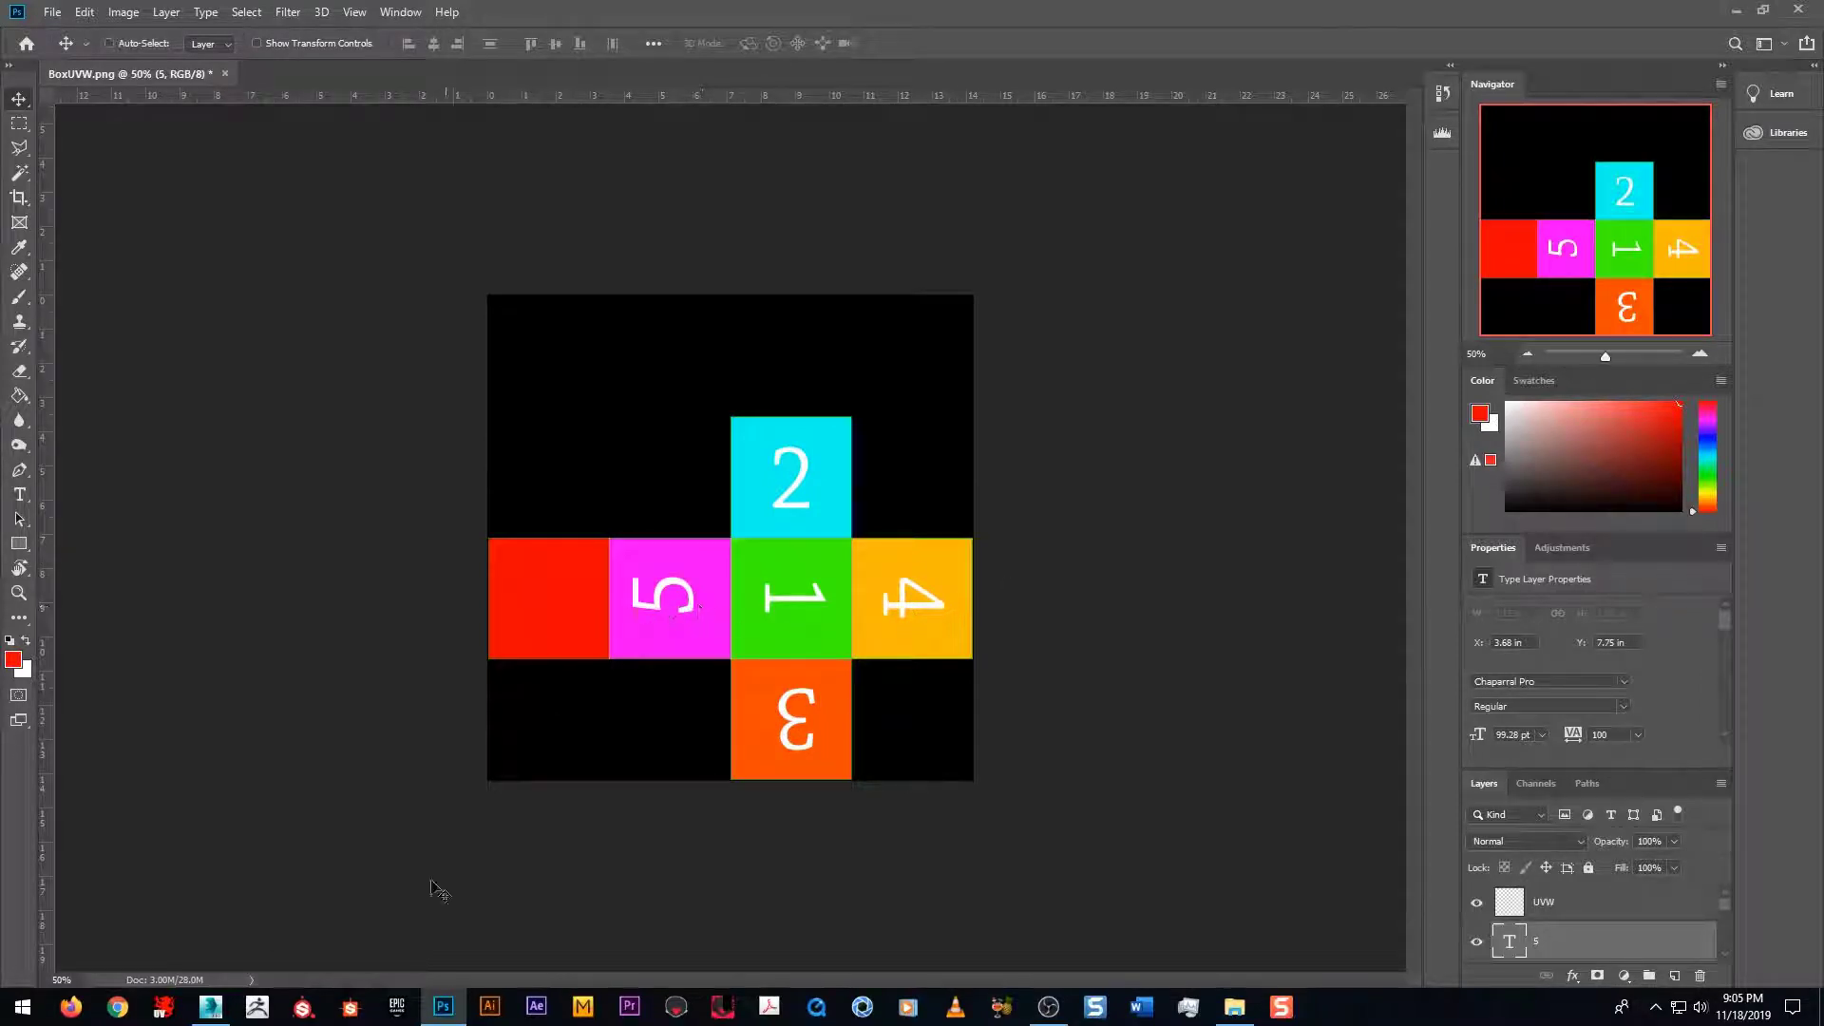
# Step: Switch to 3ds Max and compare the orientation of the leftmost UV square's face with that of its neighboring face on the cube
pyautogui.click(210, 1006)
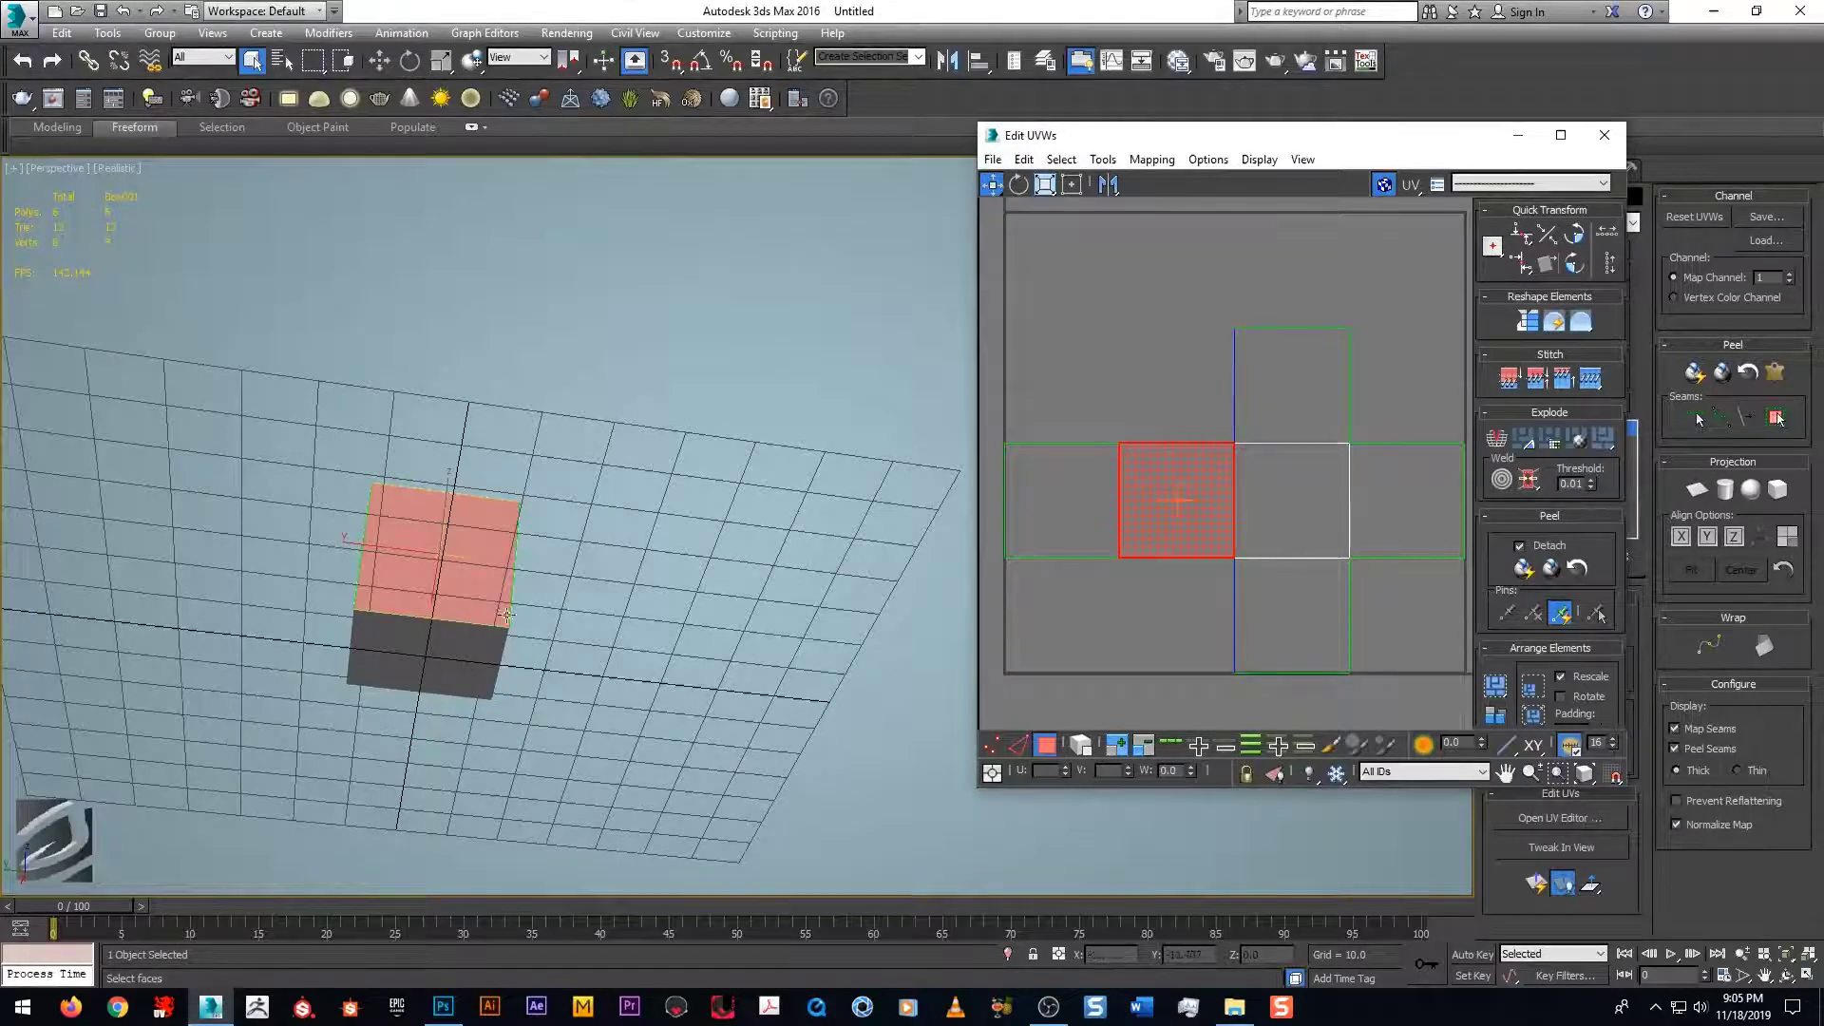
pyautogui.keyDown('alt'); pyautogui.moveTo(506, 615); pyautogui.dragTo(568, 703, button='middle'); pyautogui.keyUp('alt')
pyautogui.click(423, 448)
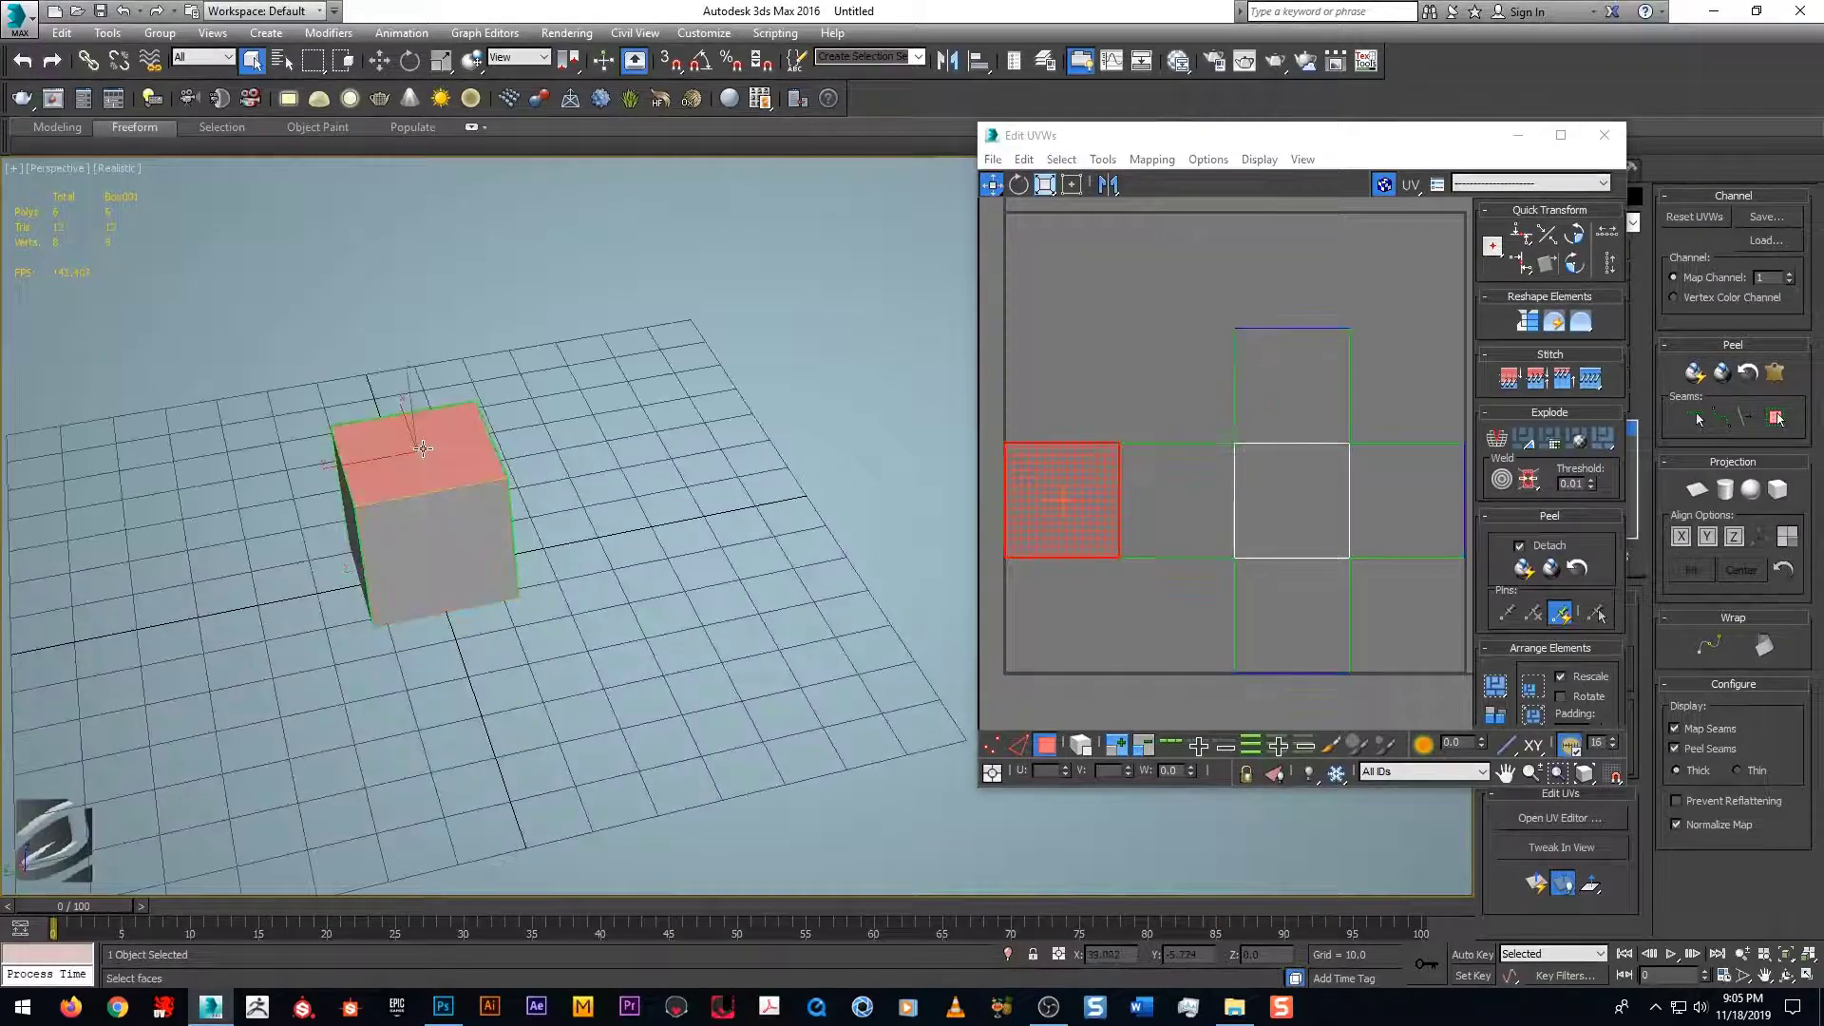
pyautogui.keyDown('alt'); pyautogui.moveTo(440, 591); pyautogui.dragTo(932, 513, button='middle'); pyautogui.keyUp('alt')
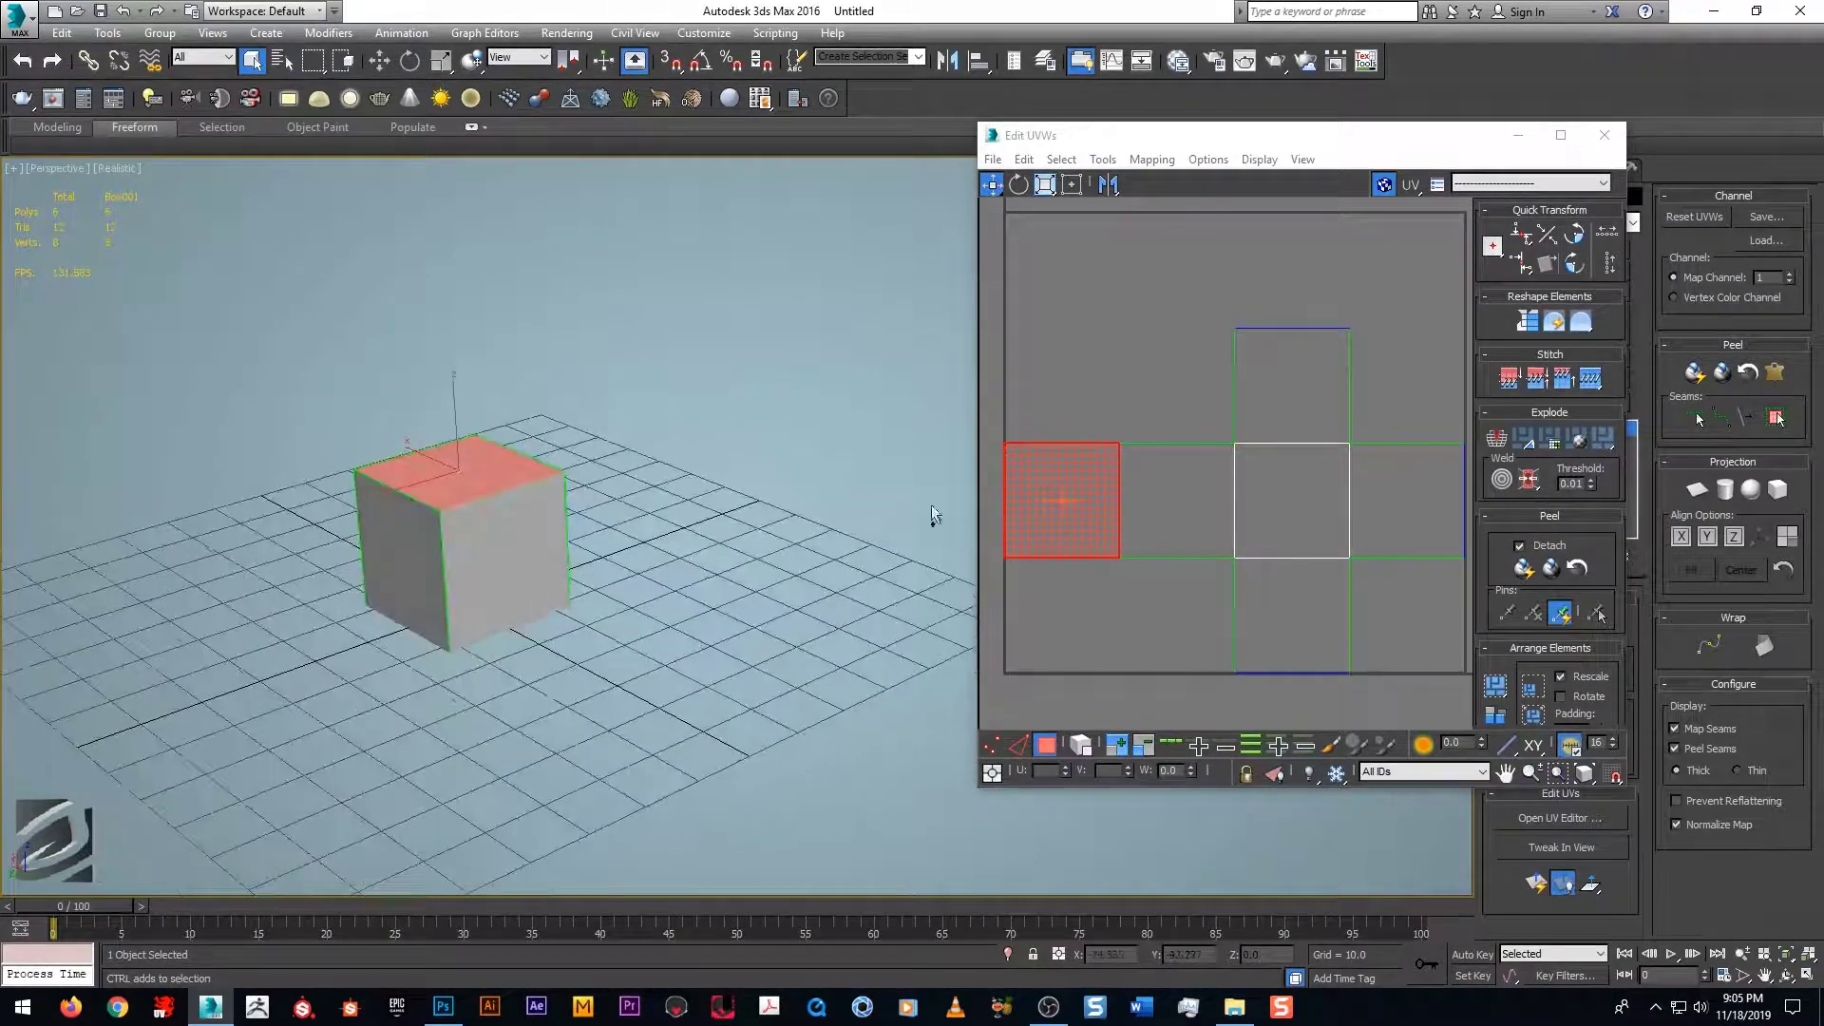
pyautogui.click(1149, 499)
pyautogui.hotkey('ctrl', 'z')
pyautogui.click(1185, 516)
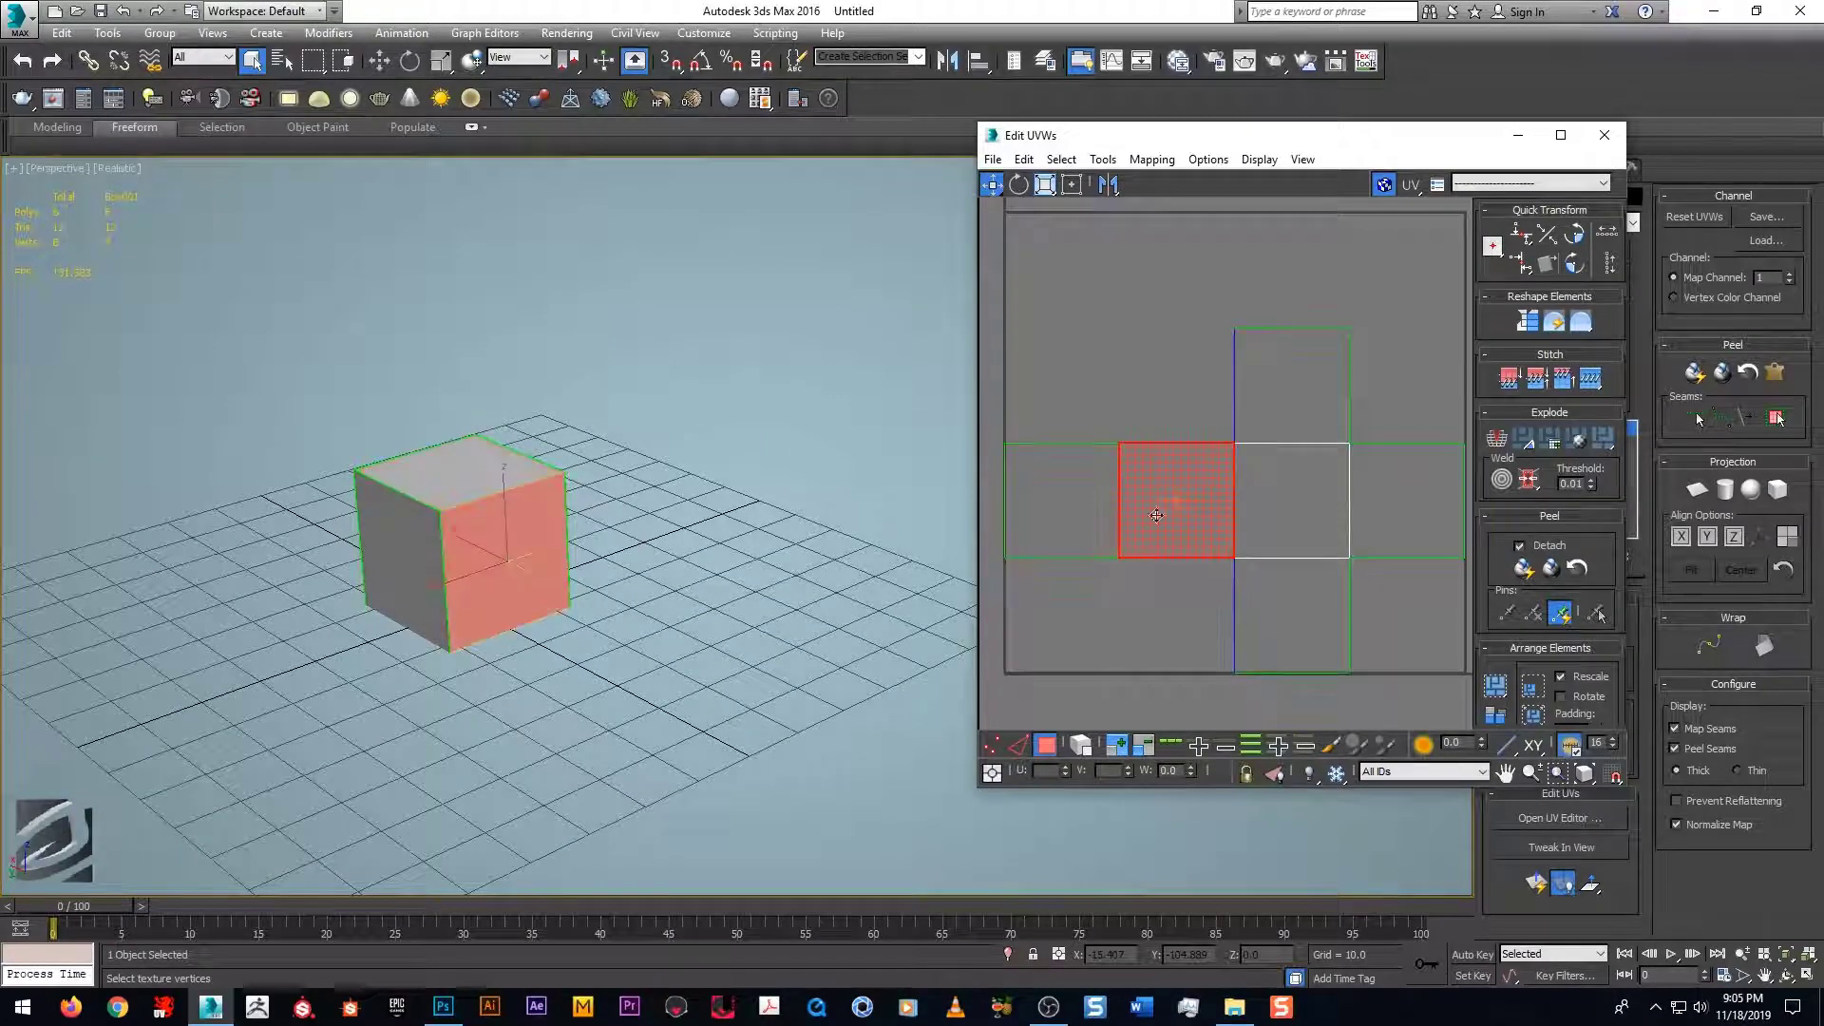
pyautogui.click(466, 468)
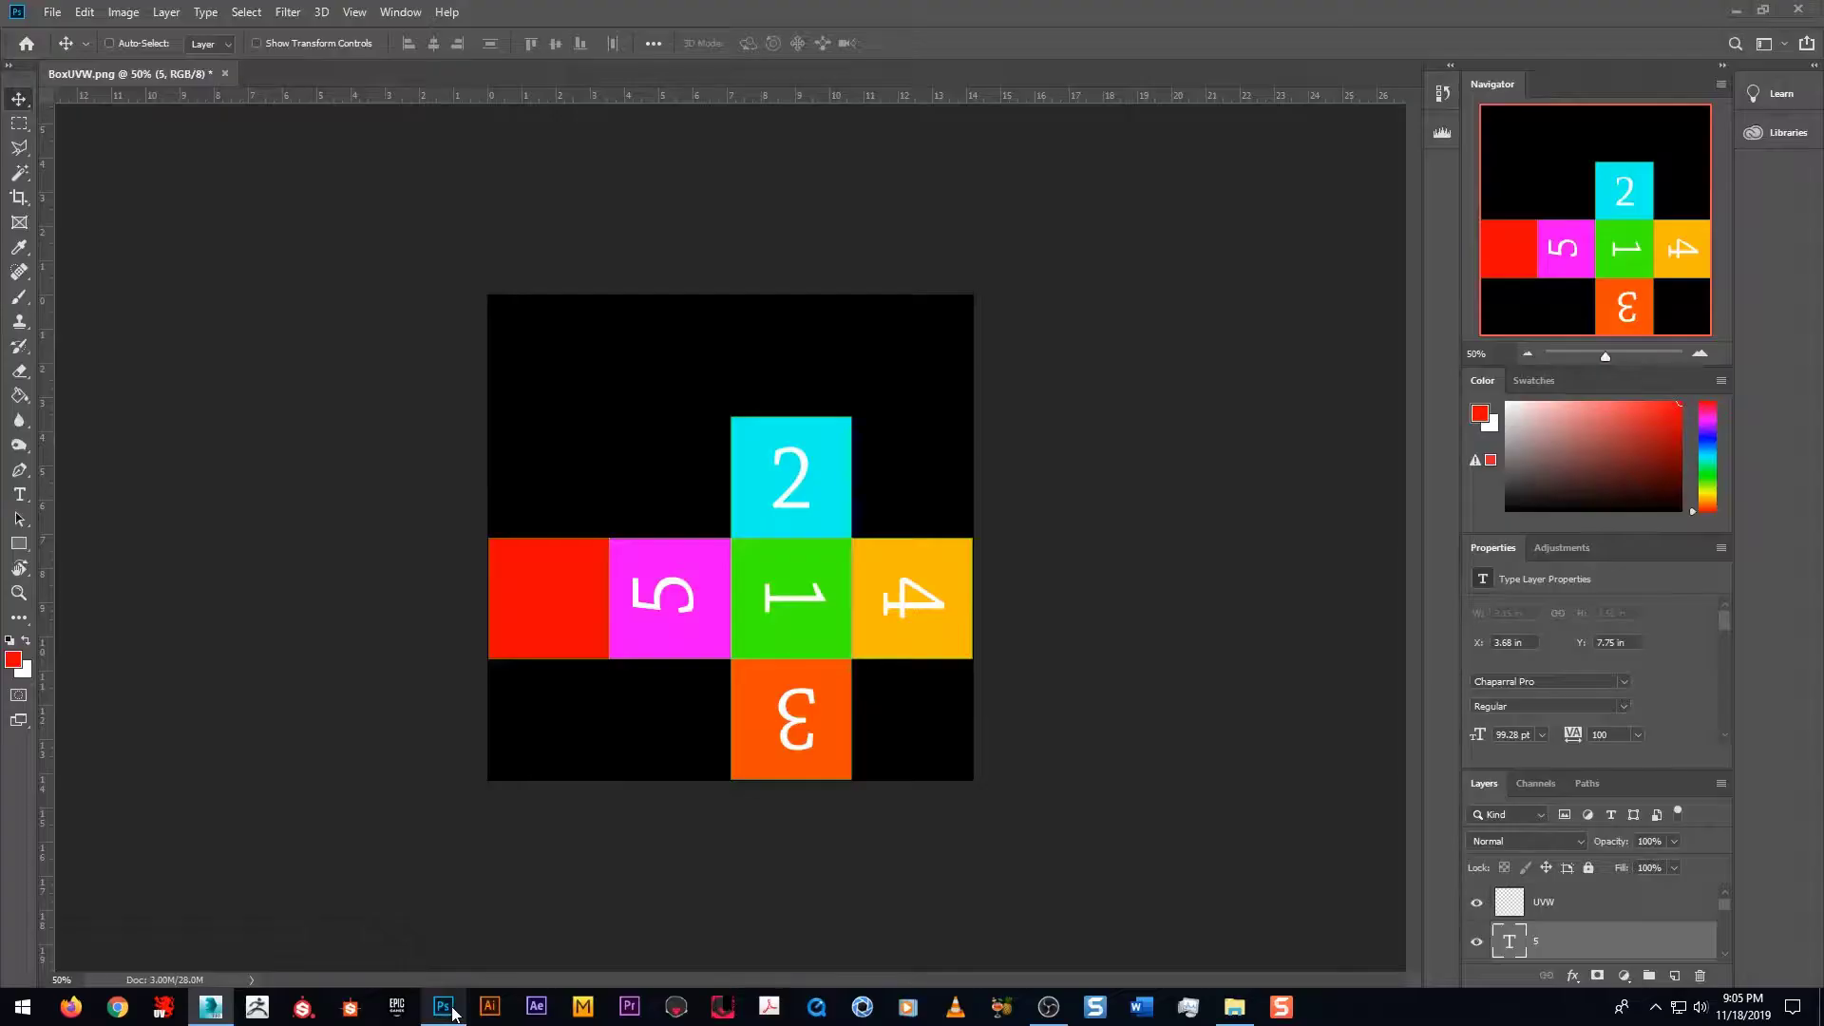
# Step: Switch to Photoshop, duplicate the 5 onto the red square in the same orientation, and change the copy to 6
pyautogui.click(443, 1008)
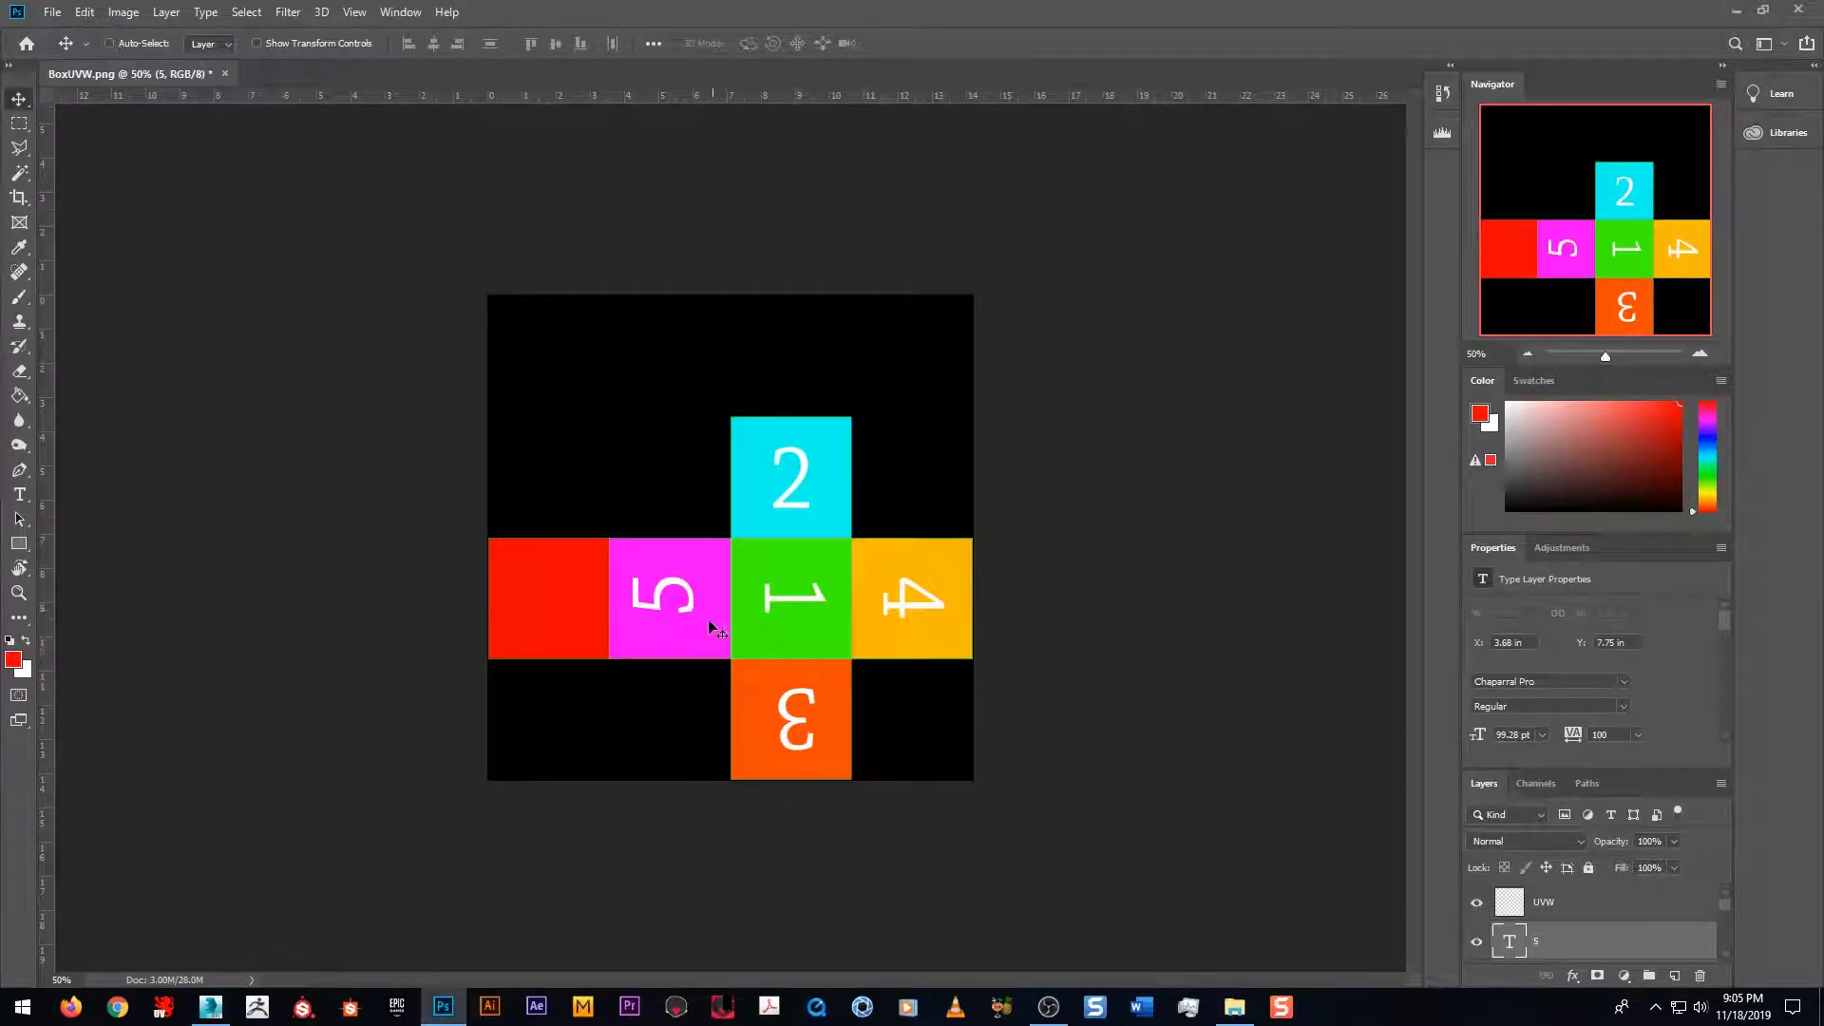
pyautogui.keyDown('alt'); pyautogui.moveTo(666, 608); pyautogui.dragTo(568, 615); pyautogui.keyUp('alt')
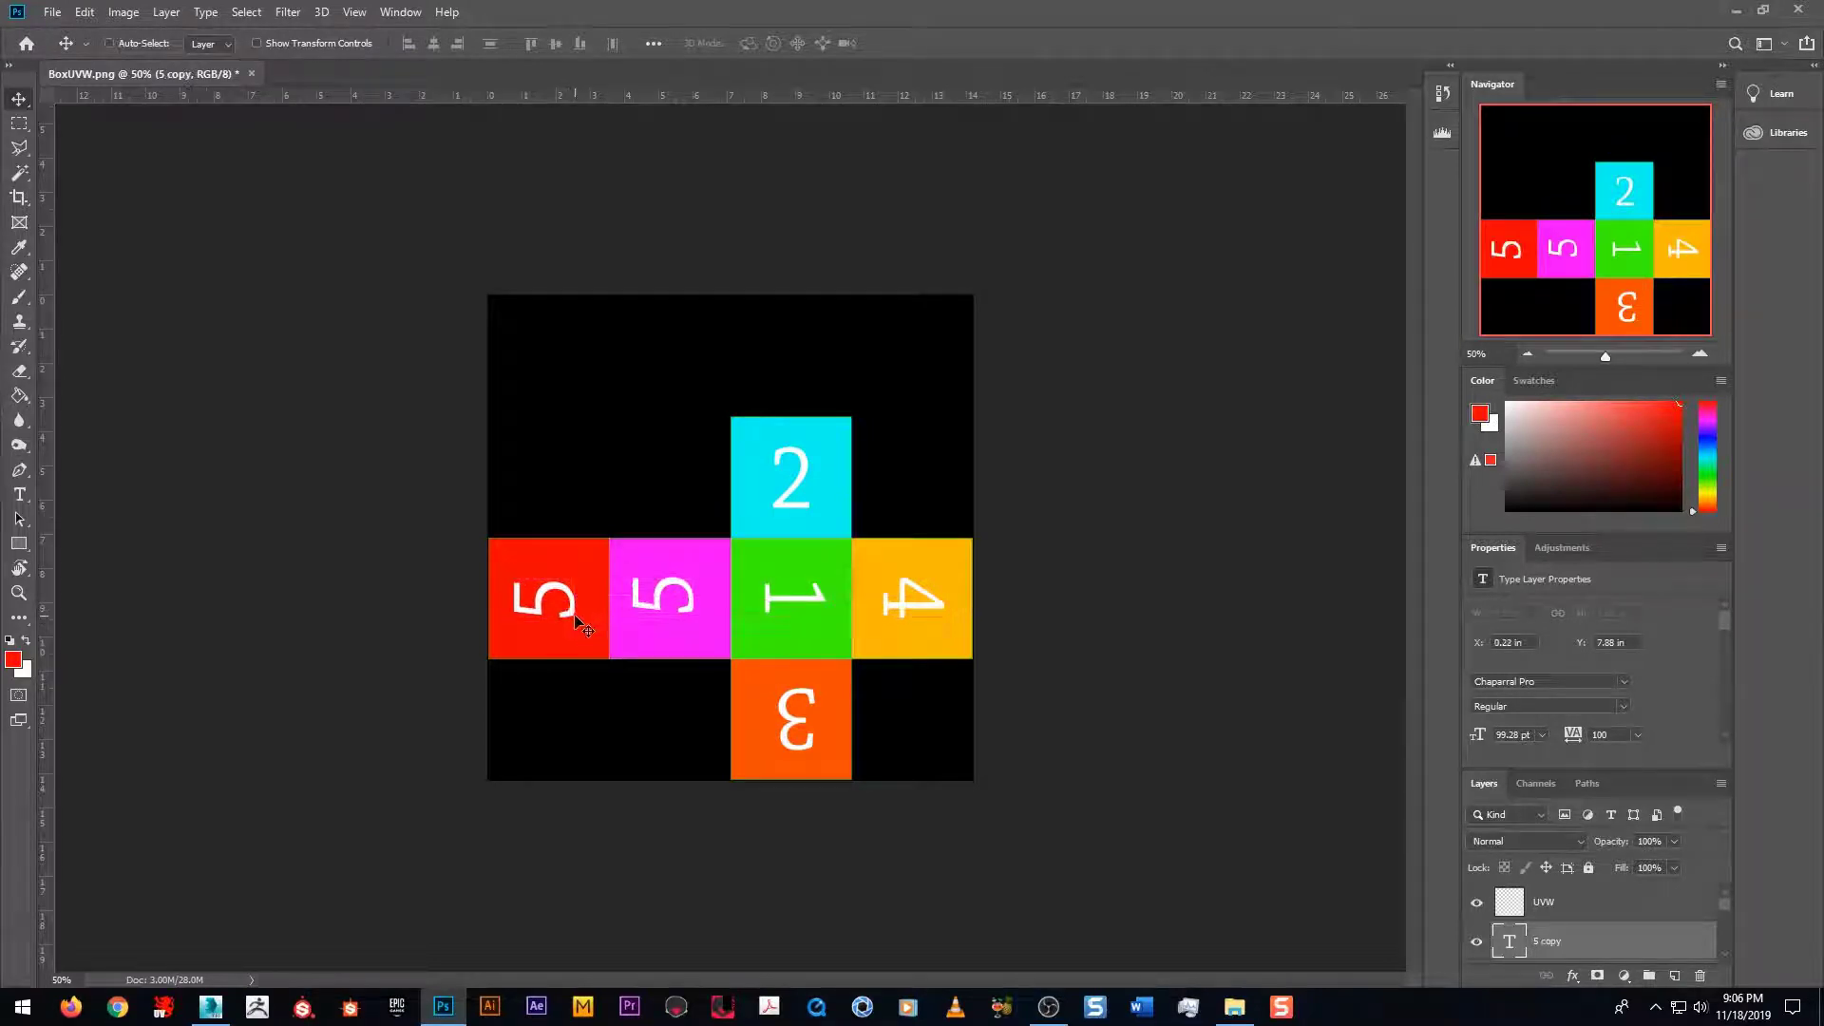
pyautogui.press('t')
pyautogui.doubleClick(543, 618)
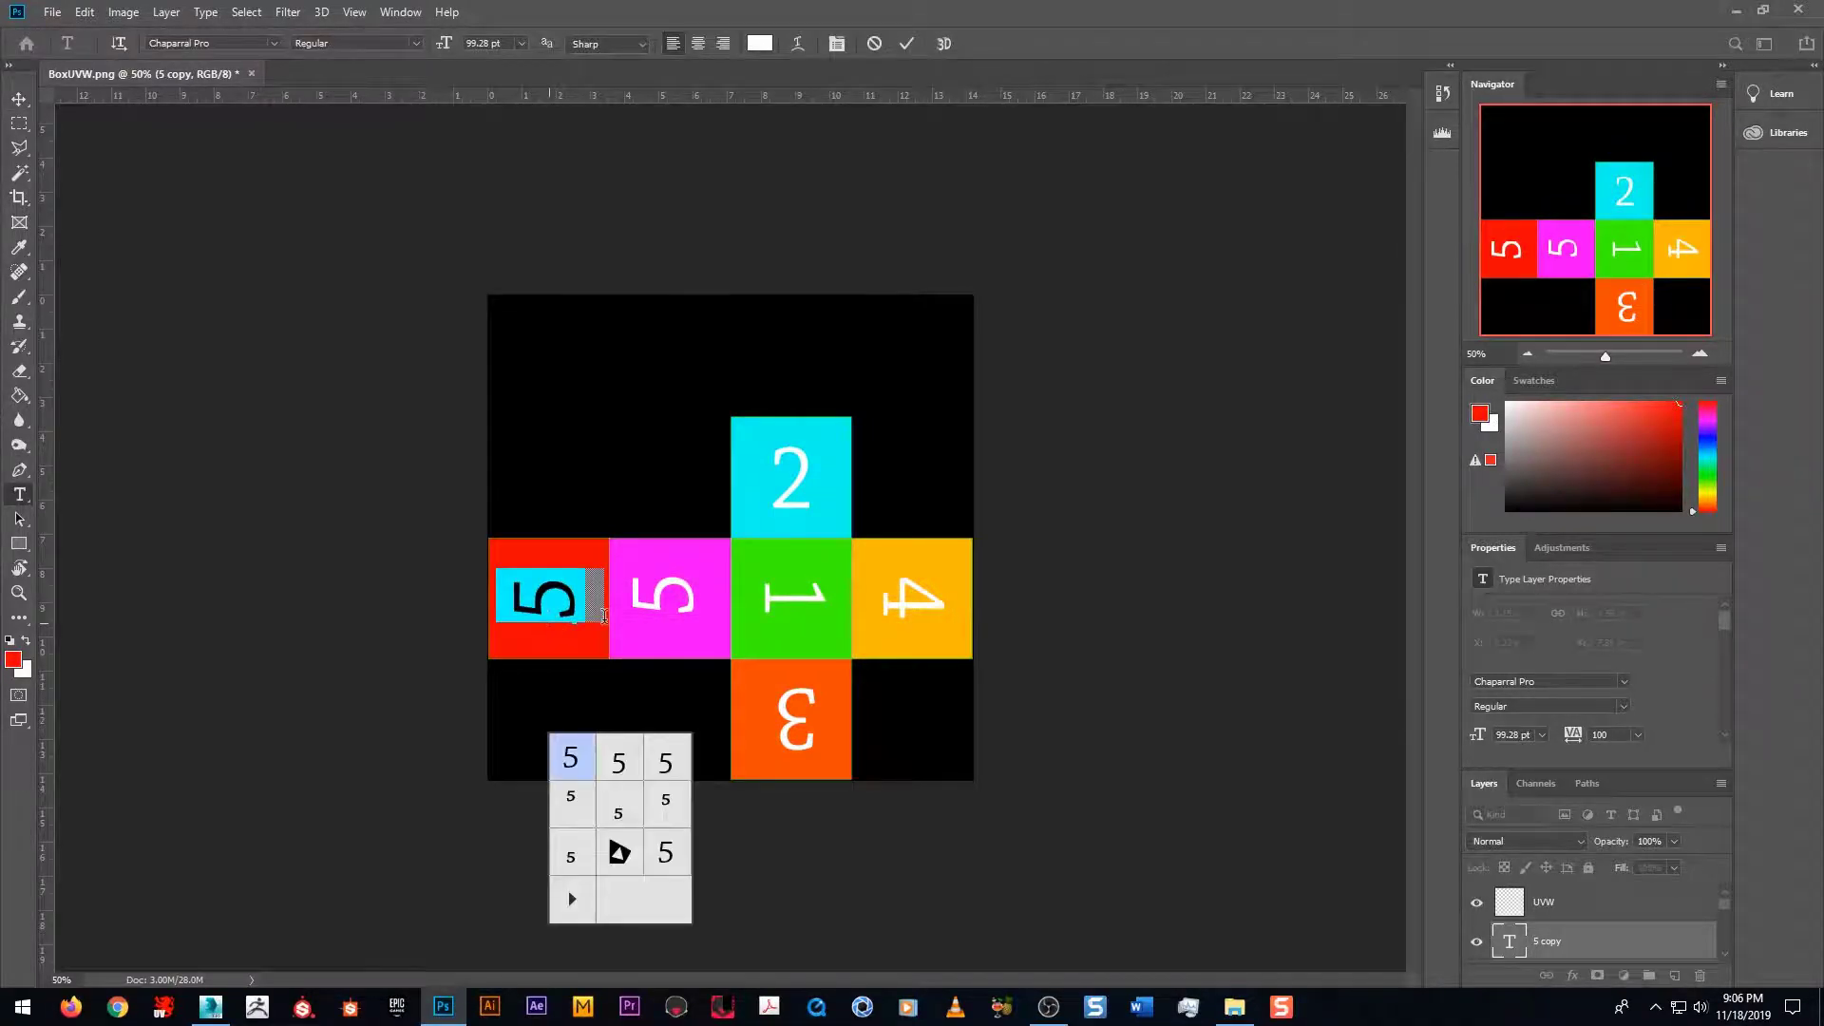
pyautogui.press('Right')
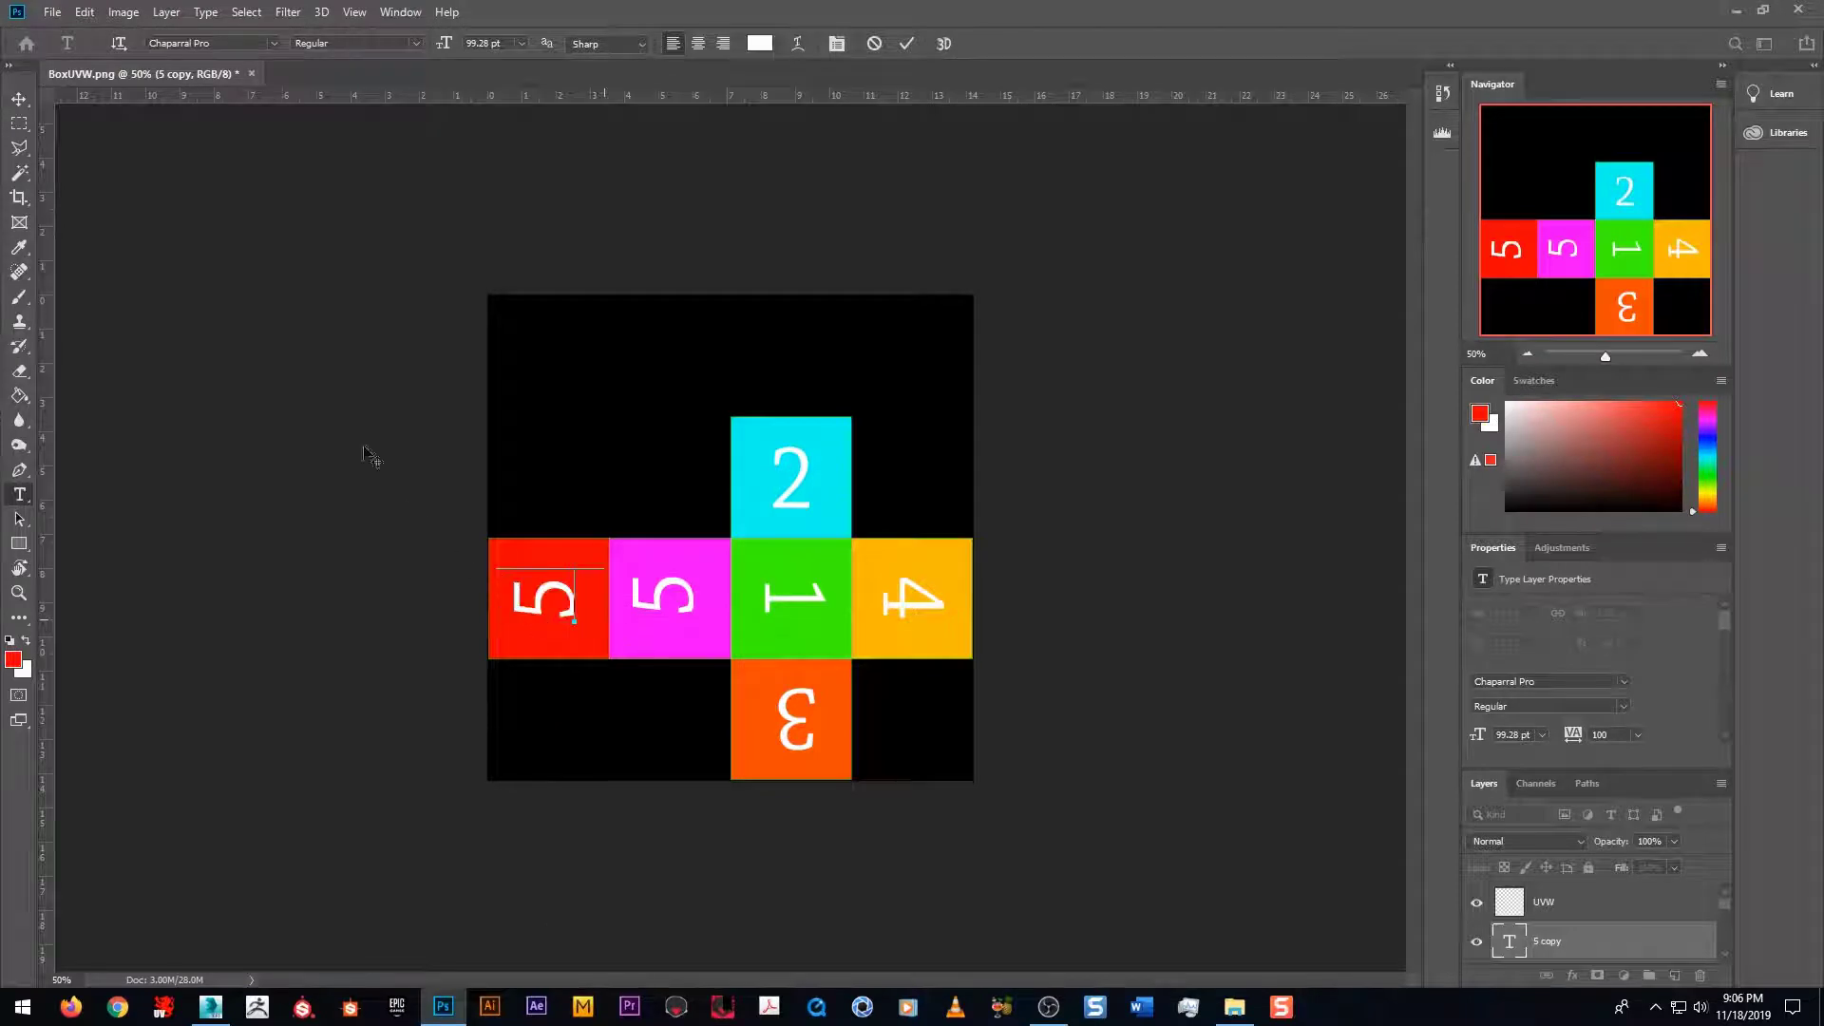
pyautogui.write('6')
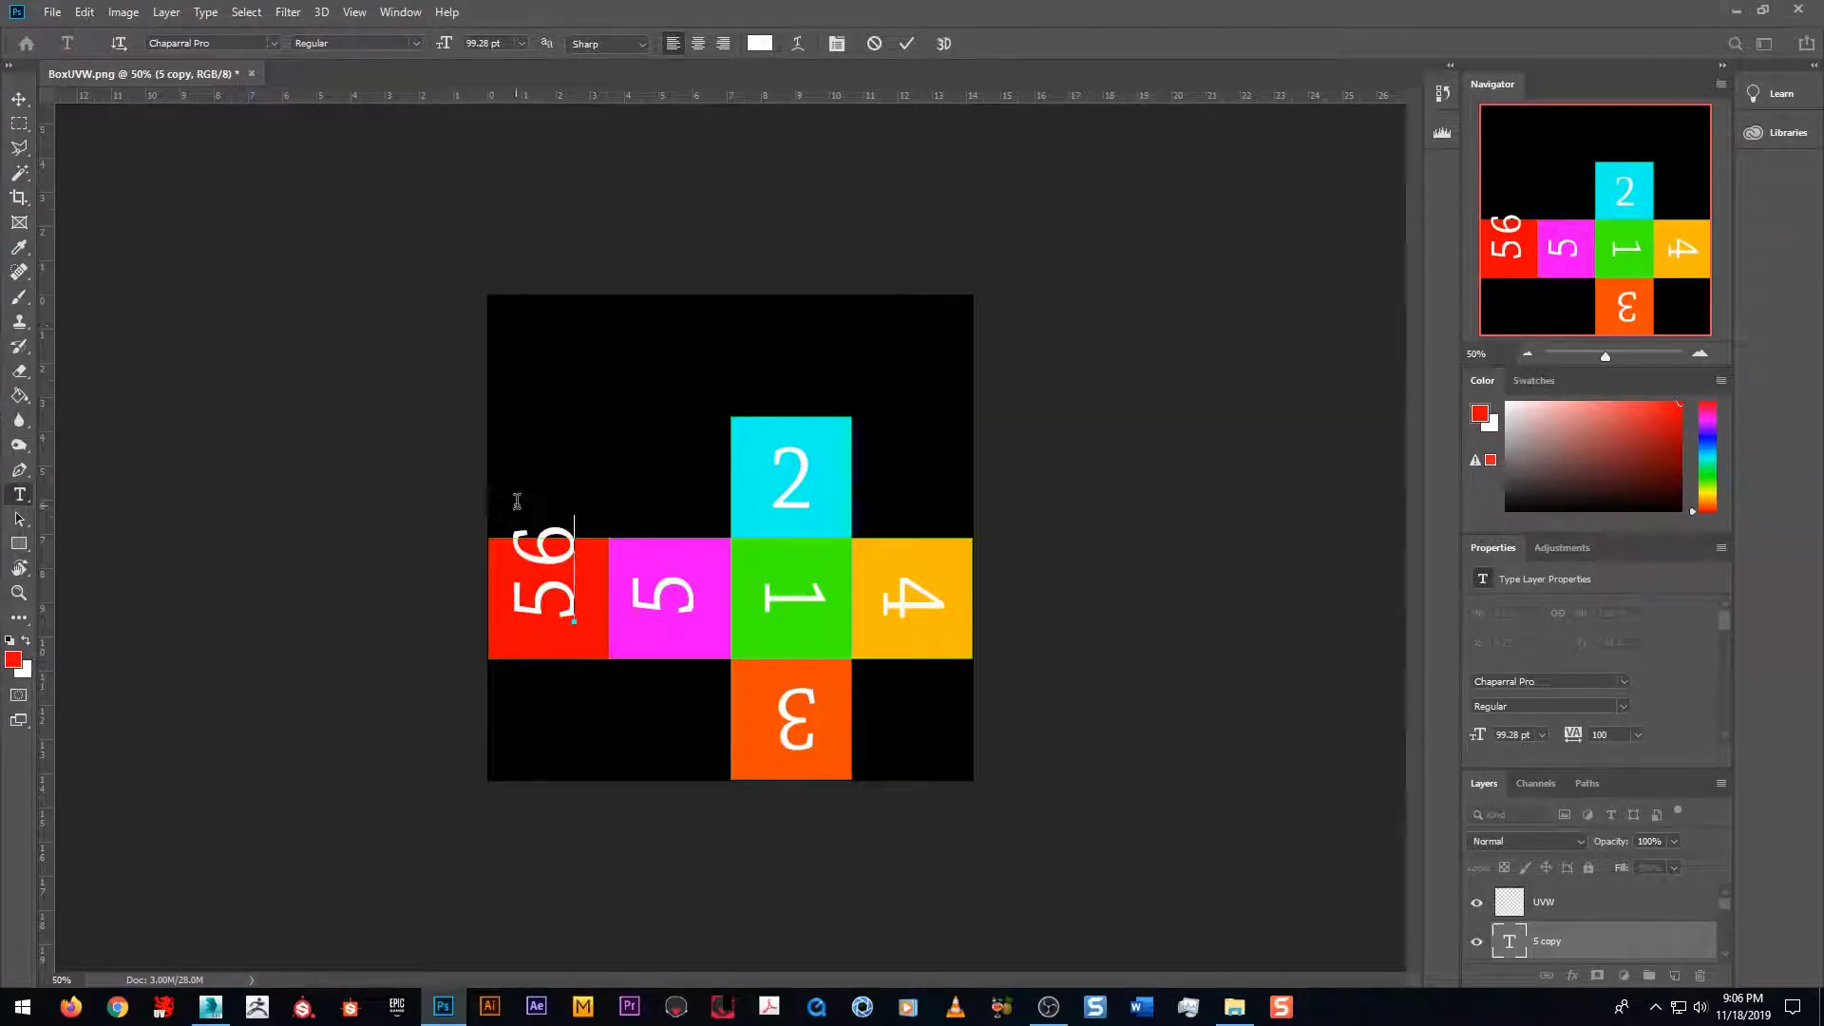
pyautogui.hotkey('ctrl', 'a')
pyautogui.write('6')
pyautogui.click(18, 99)
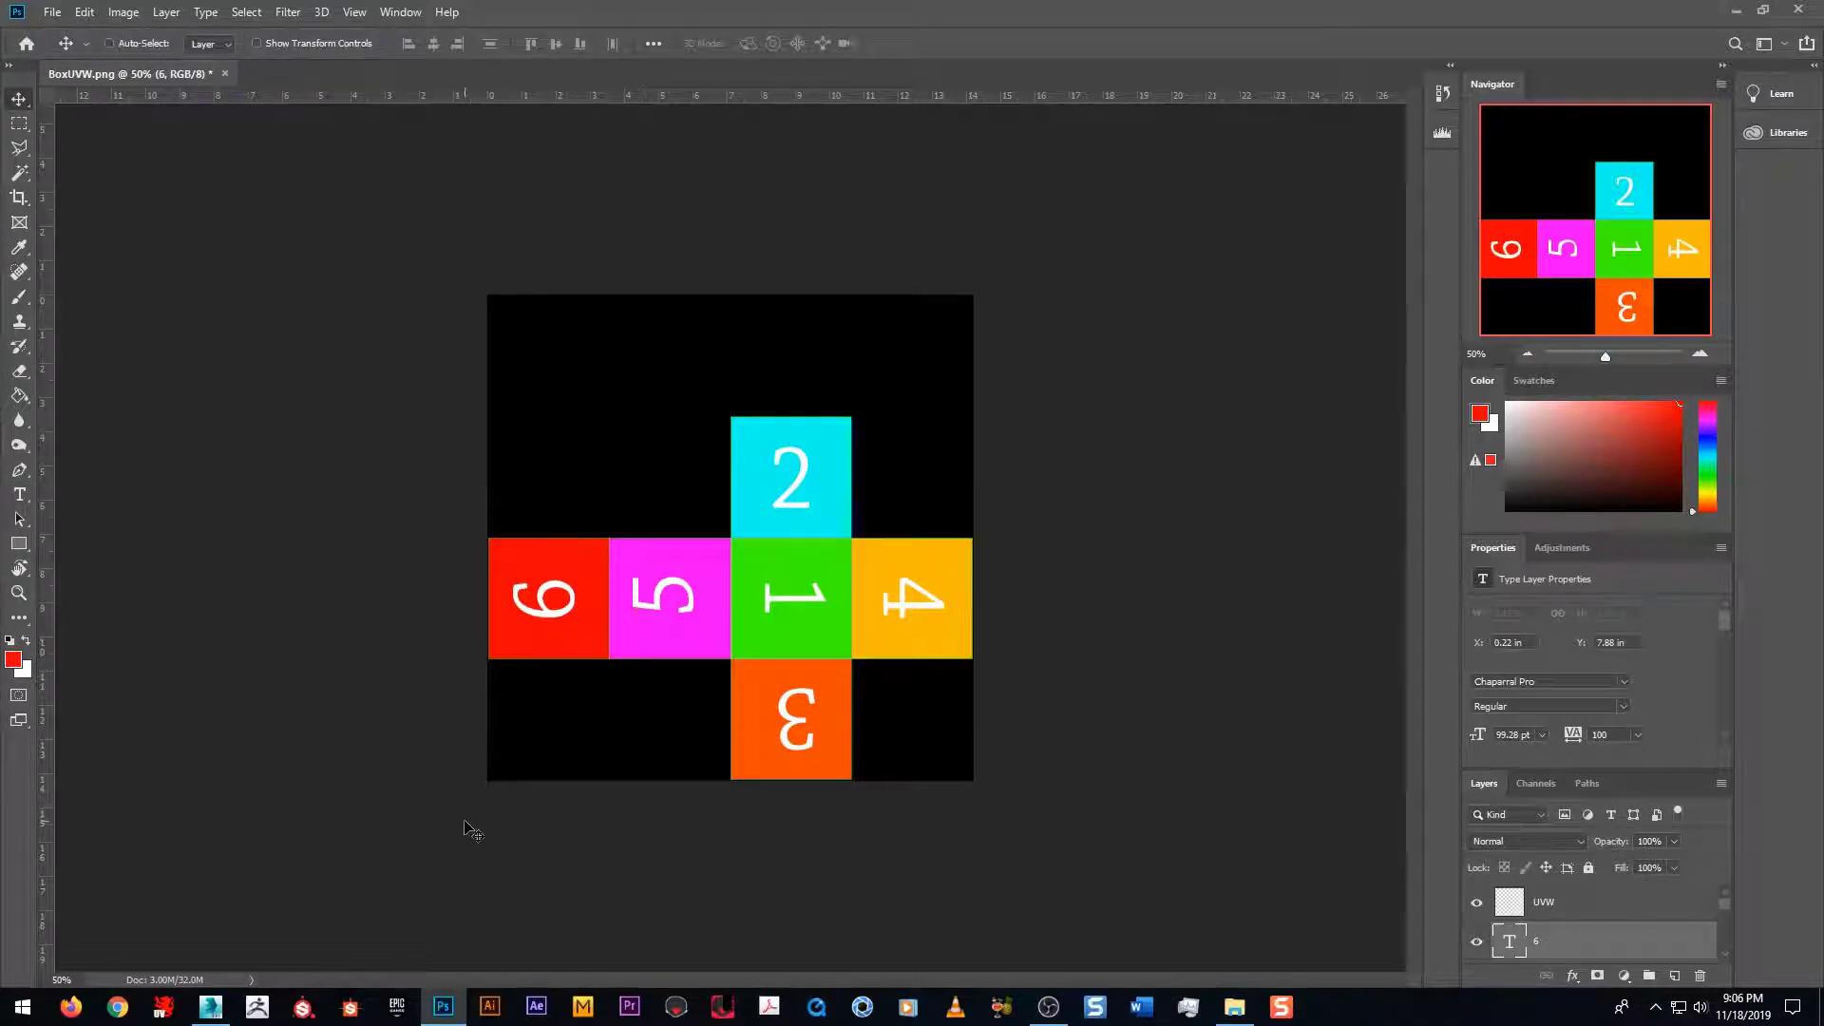
# Step: Save the numbered image as a PNG over the existing BoxDiffuse file on the desktop, using the large file size option
pyautogui.click(210, 1006)
pyautogui.click(443, 1006)
pyautogui.press('ctrl')
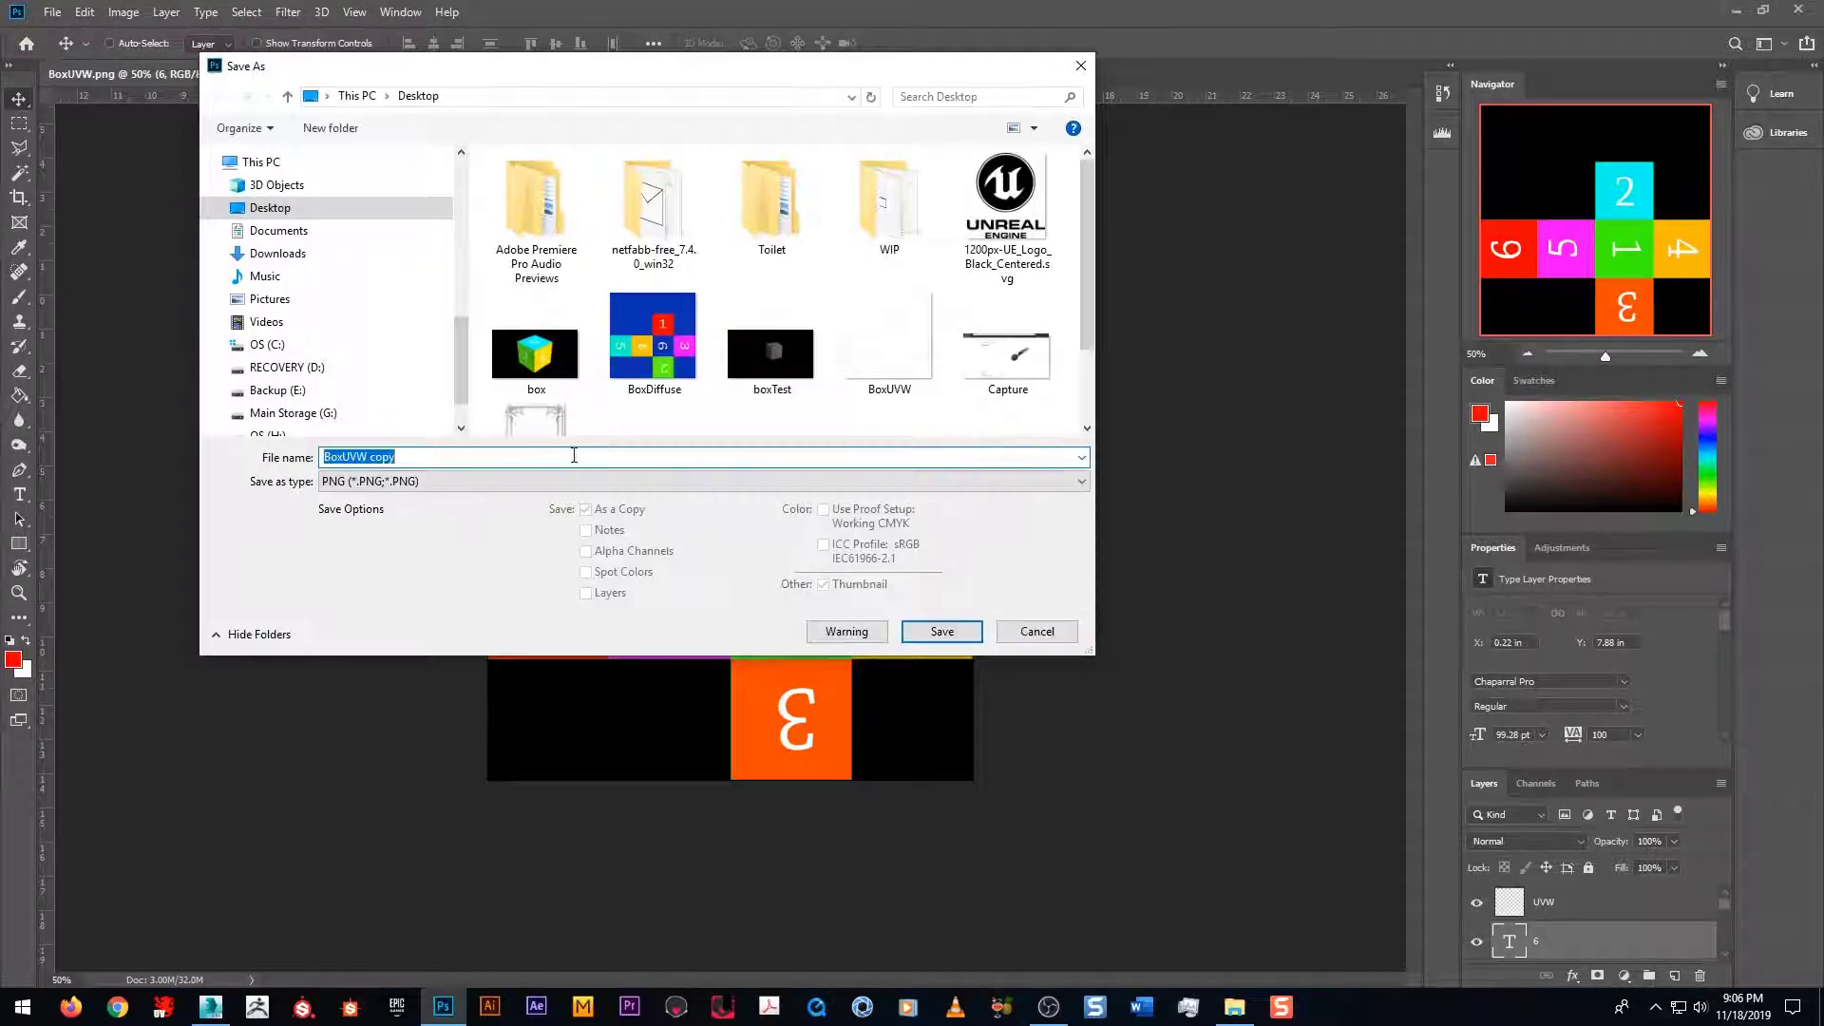
pyautogui.click(666, 368)
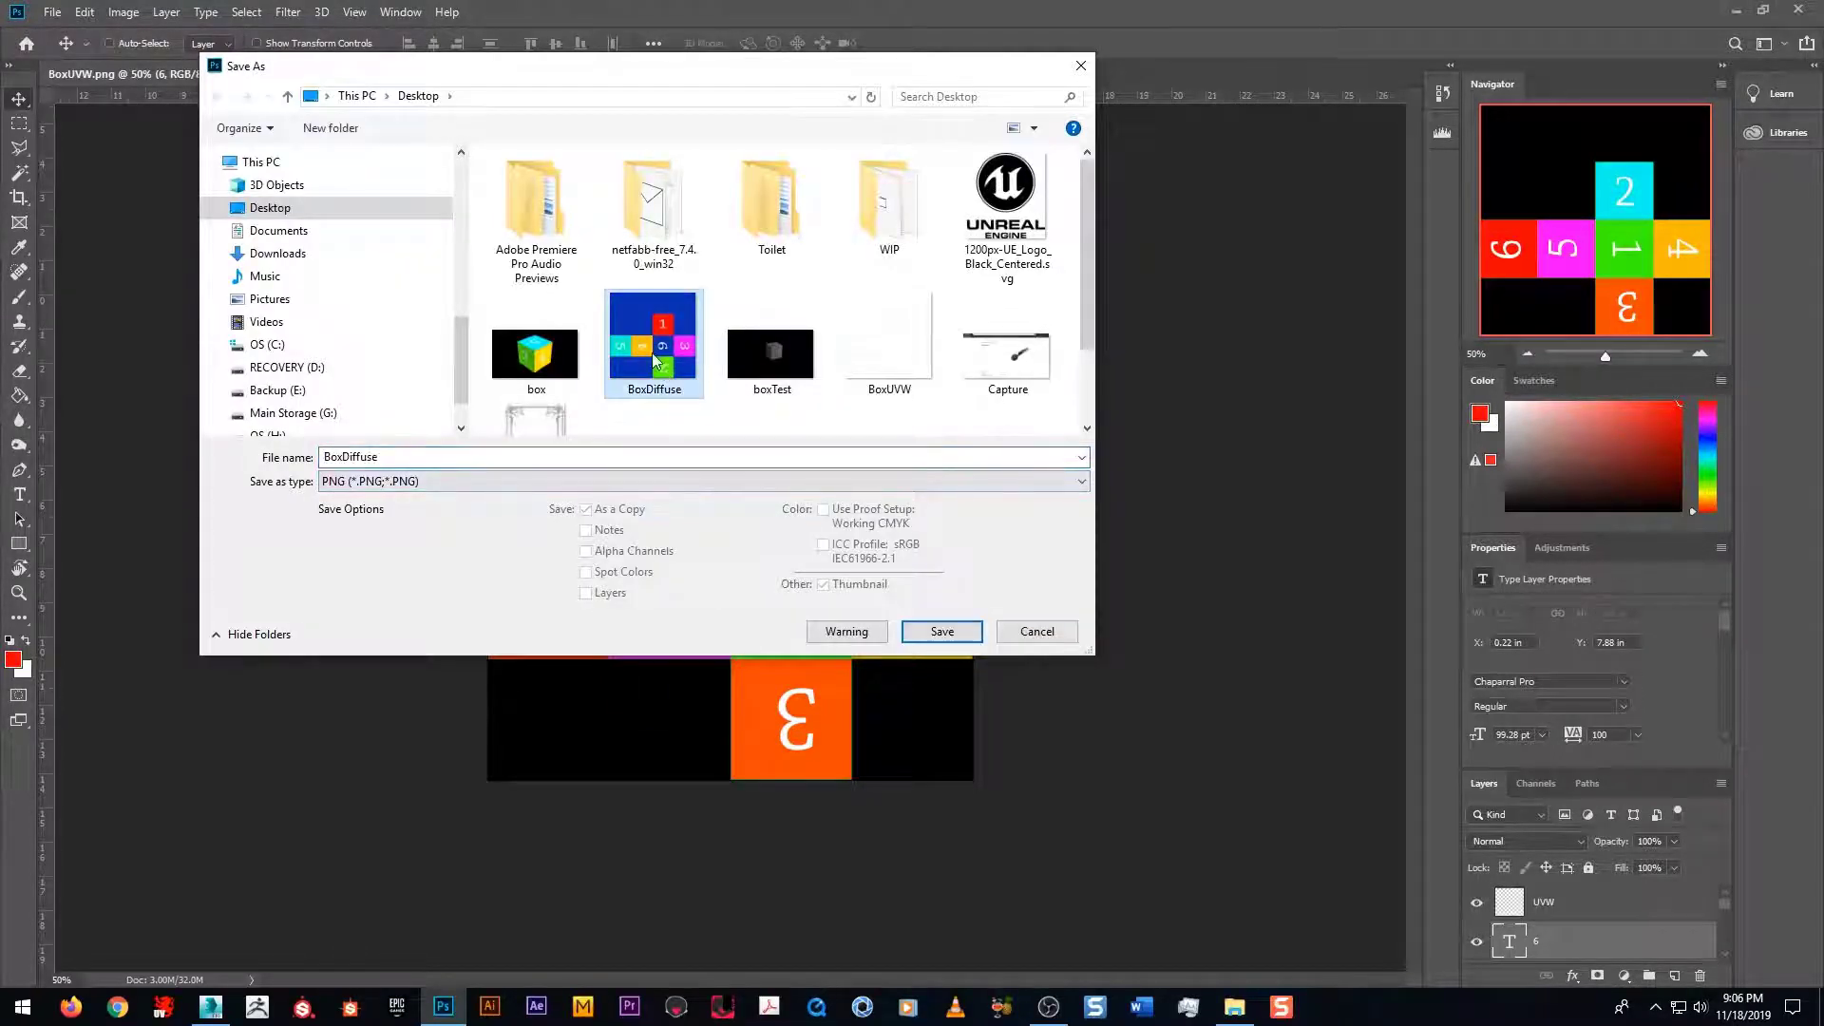
pyautogui.press('Return')
pyautogui.click(955, 500)
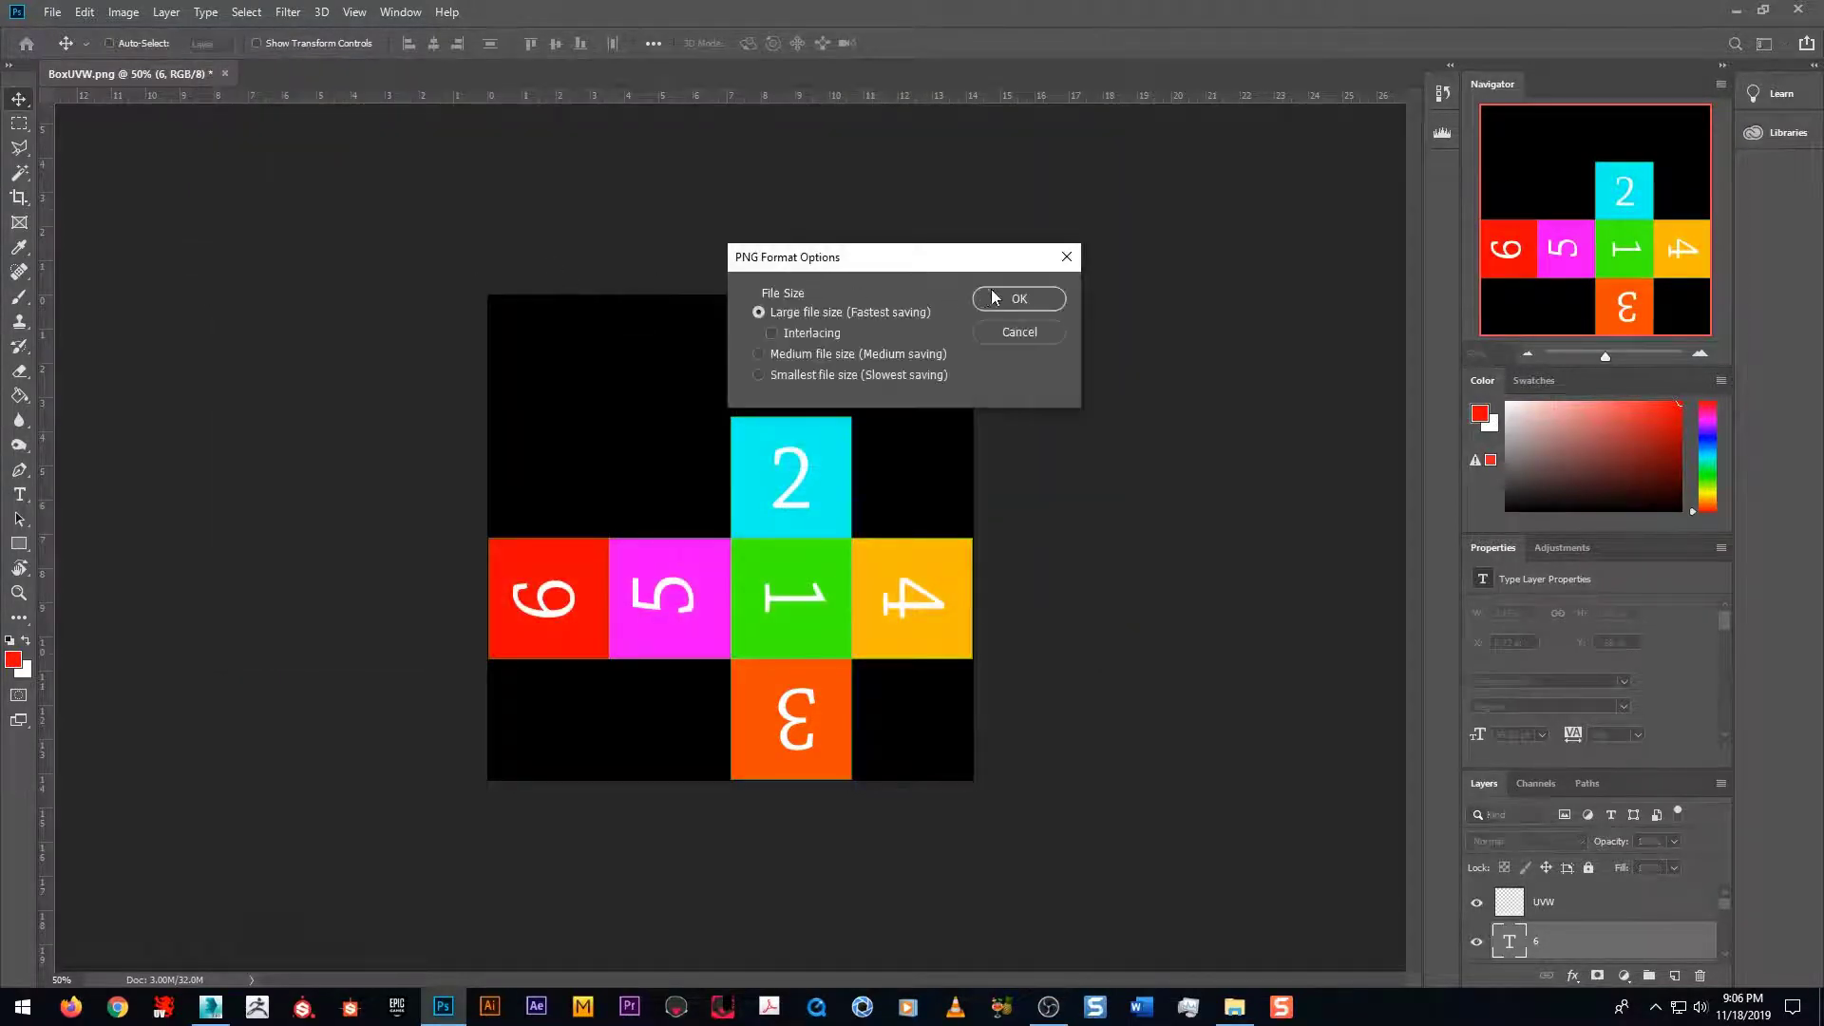
pyautogui.click(1018, 296)
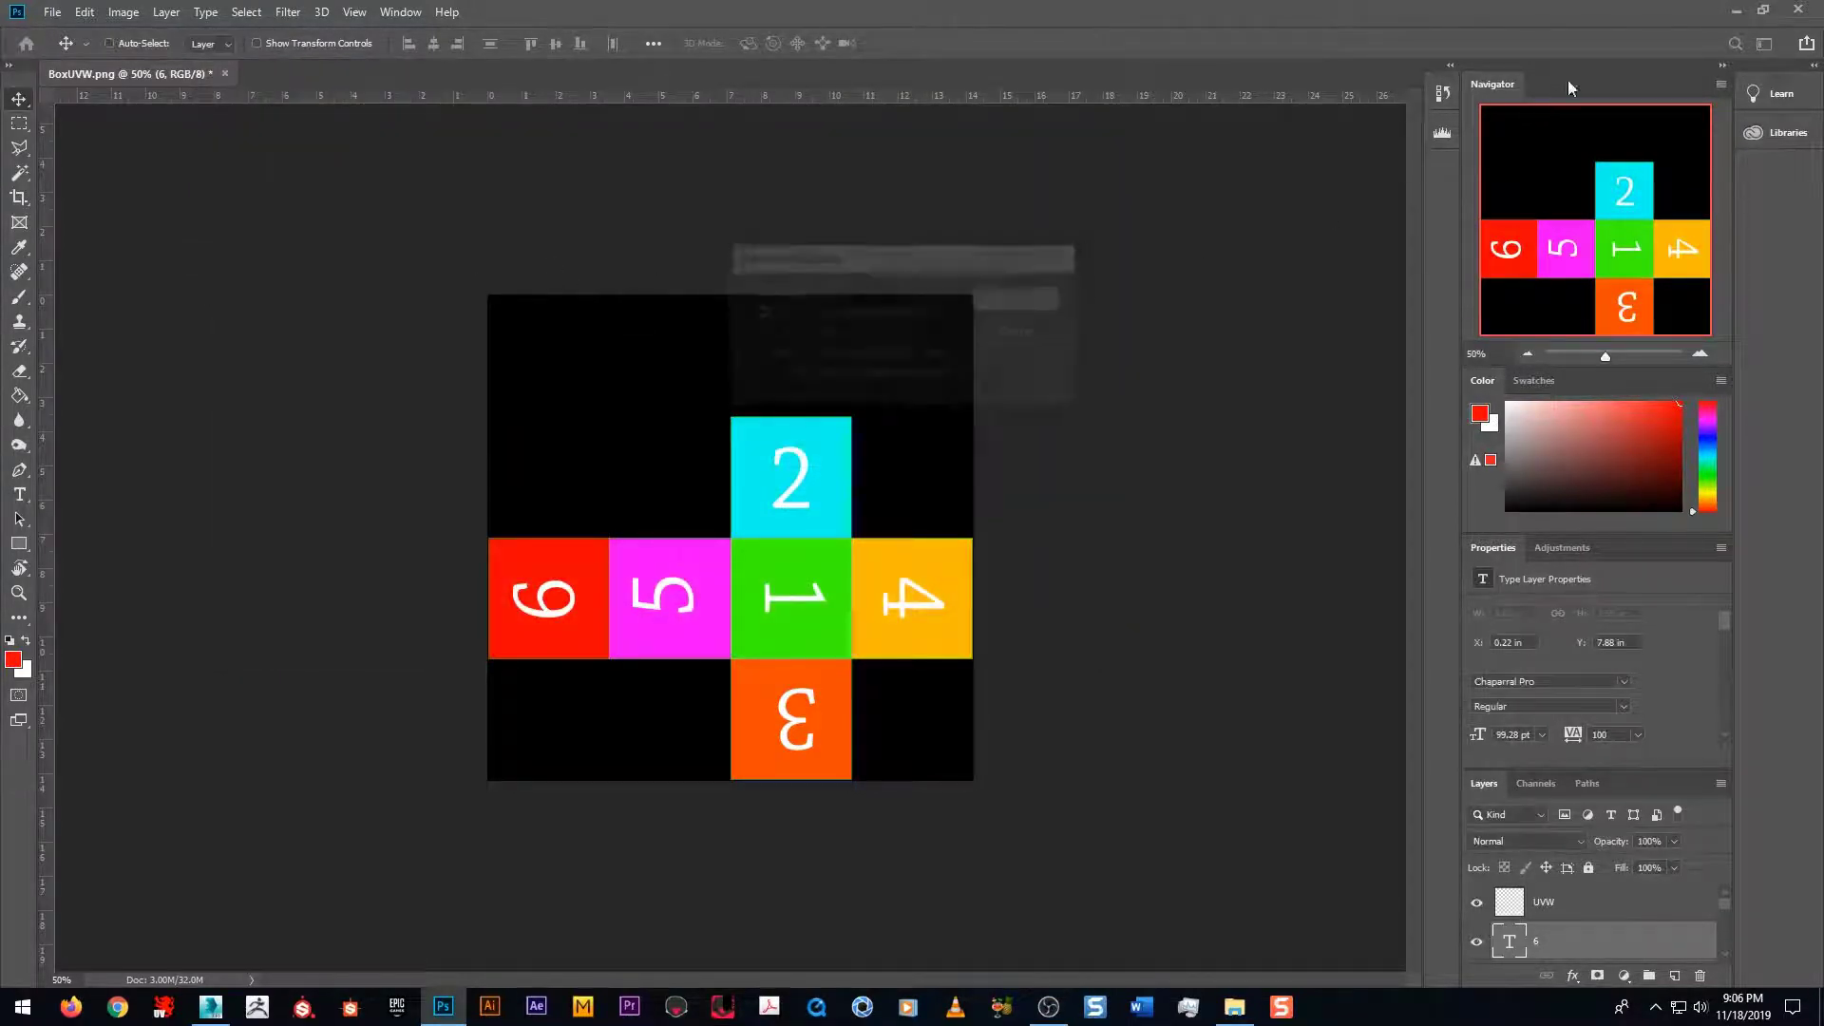
# Step: Switch to 3ds Max, move the UV editor window away from the command panel, and bring up the Slate Material Editor
pyautogui.click(1733, 12)
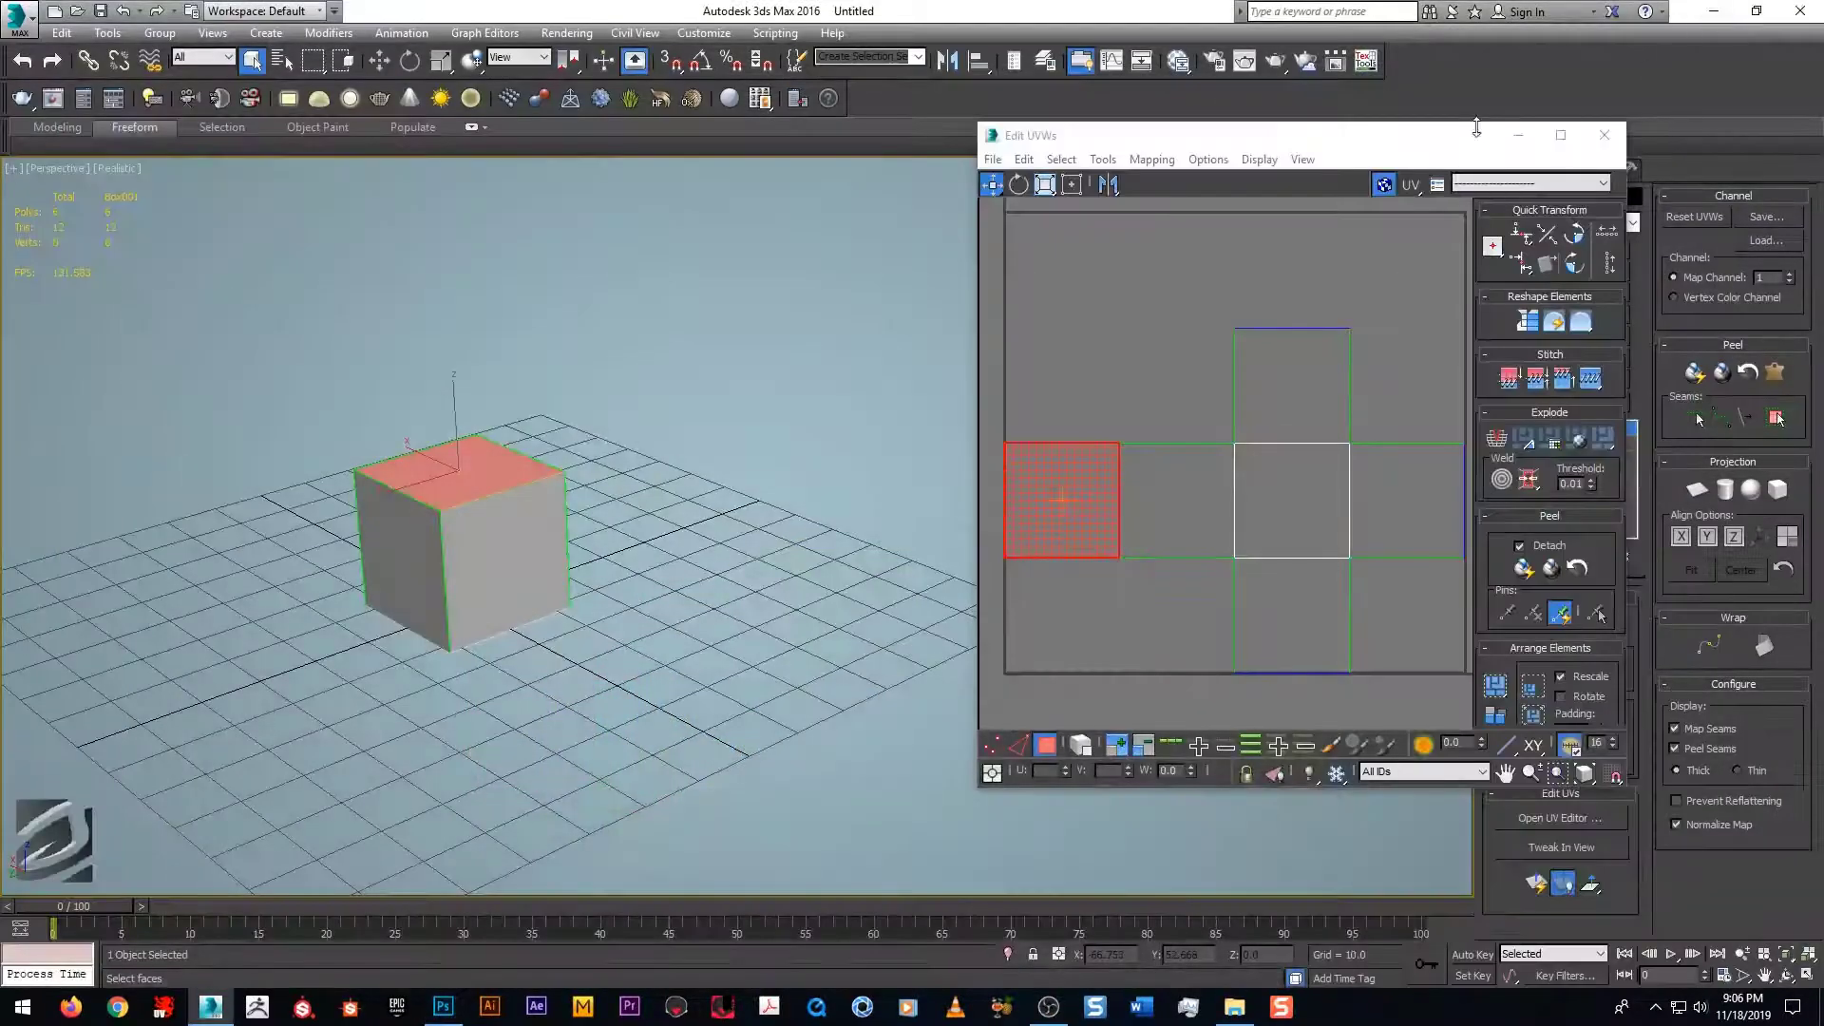
pyautogui.moveTo(1476, 127); pyautogui.dragTo(1199, 170)
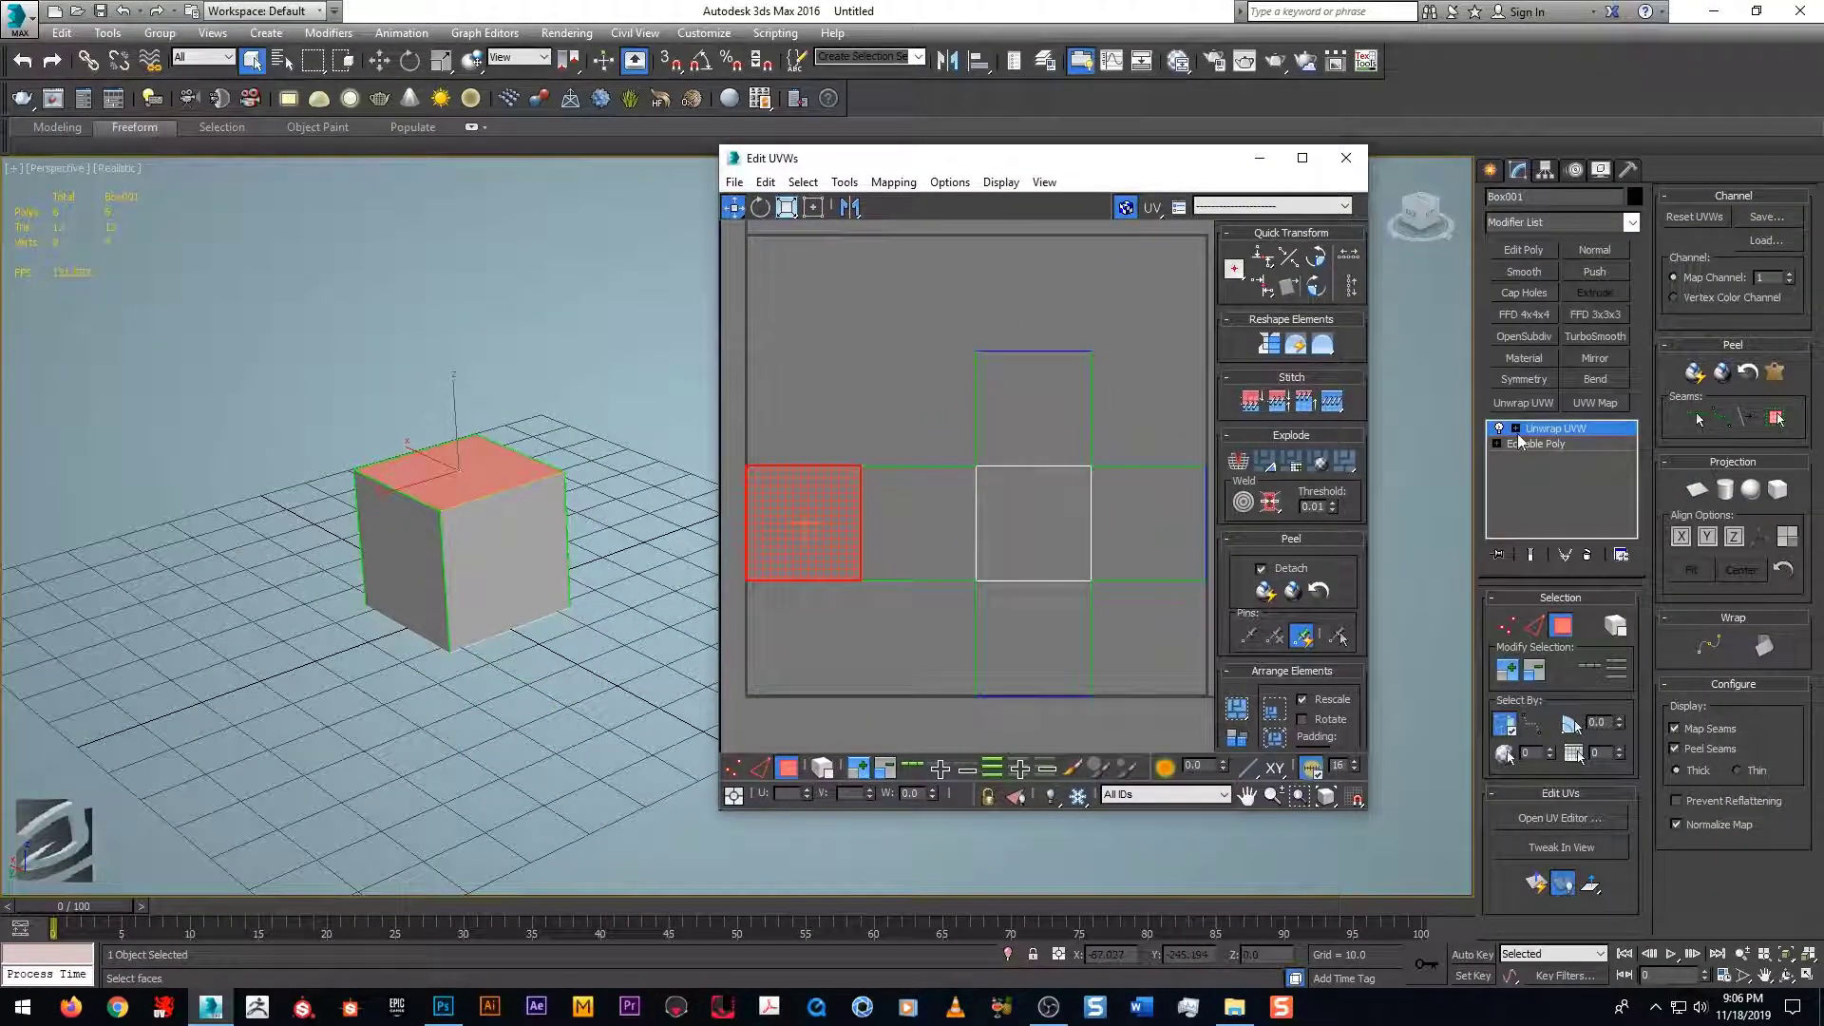
pyautogui.moveTo(1103, 161); pyautogui.dragTo(1019, 130)
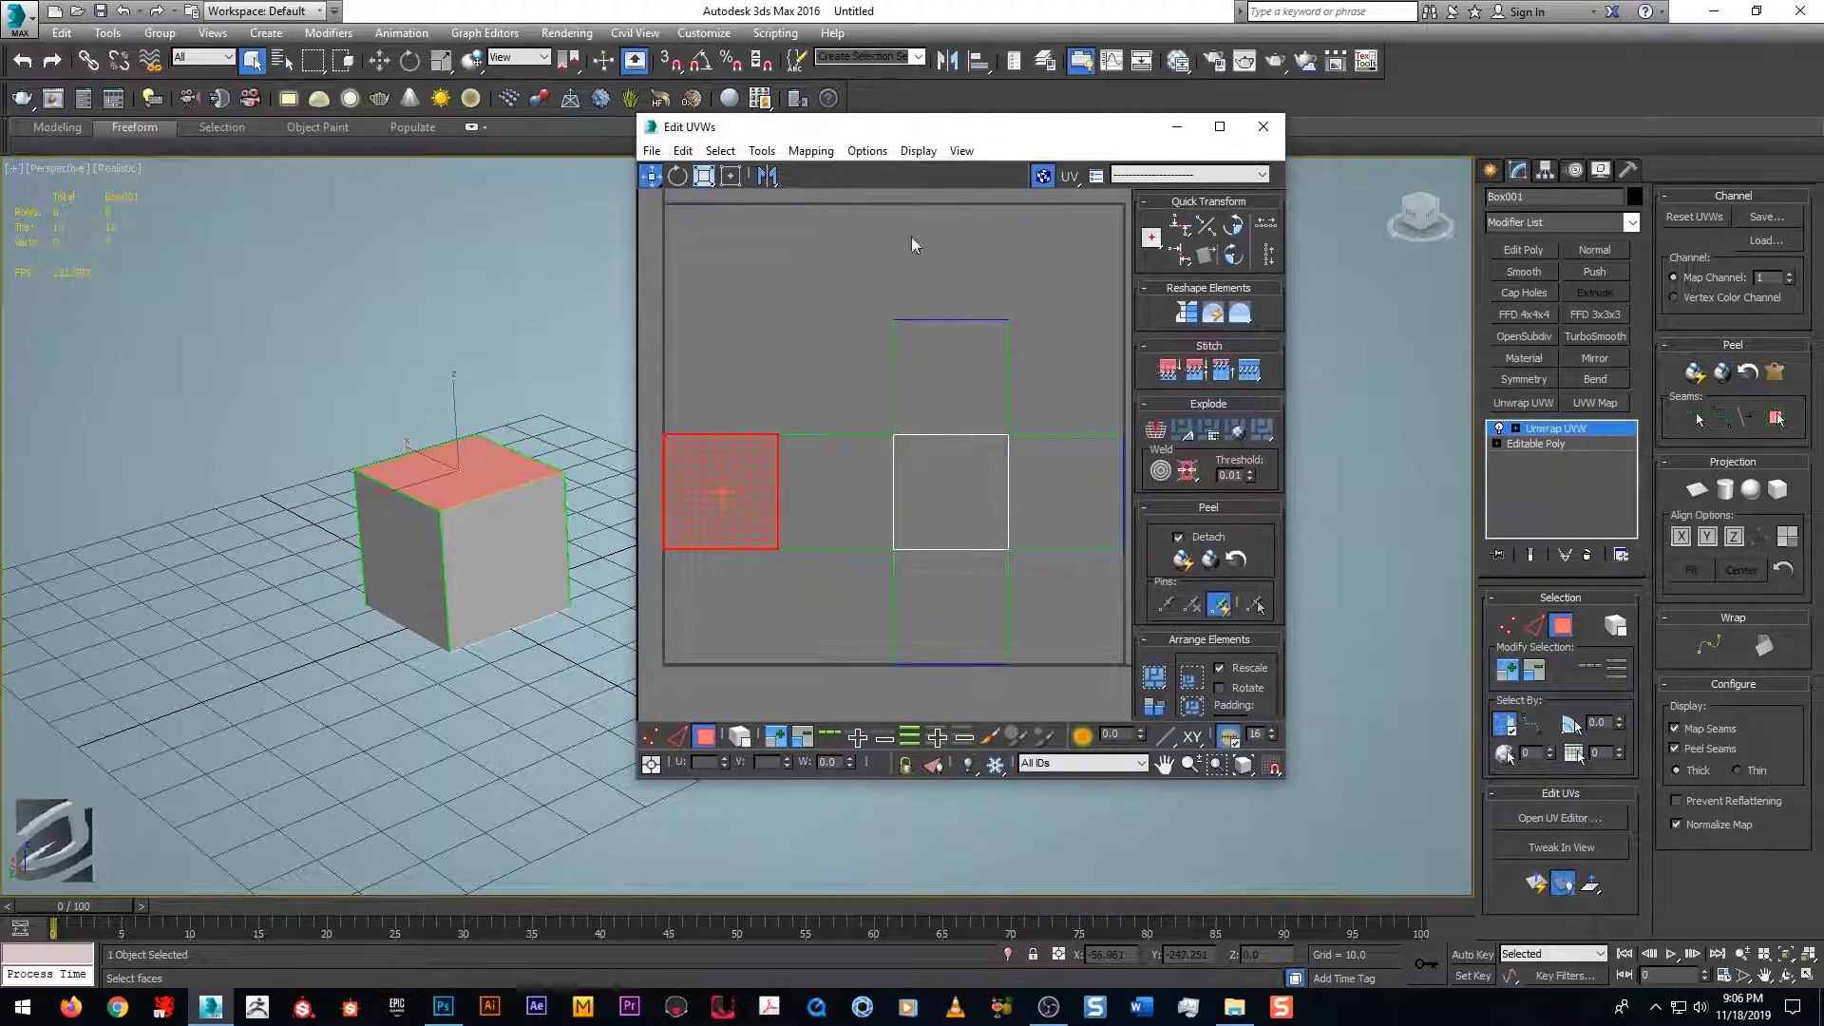
pyautogui.moveTo(490, 387); pyautogui.dragTo(399, 380, button='middle')
pyautogui.press('m')
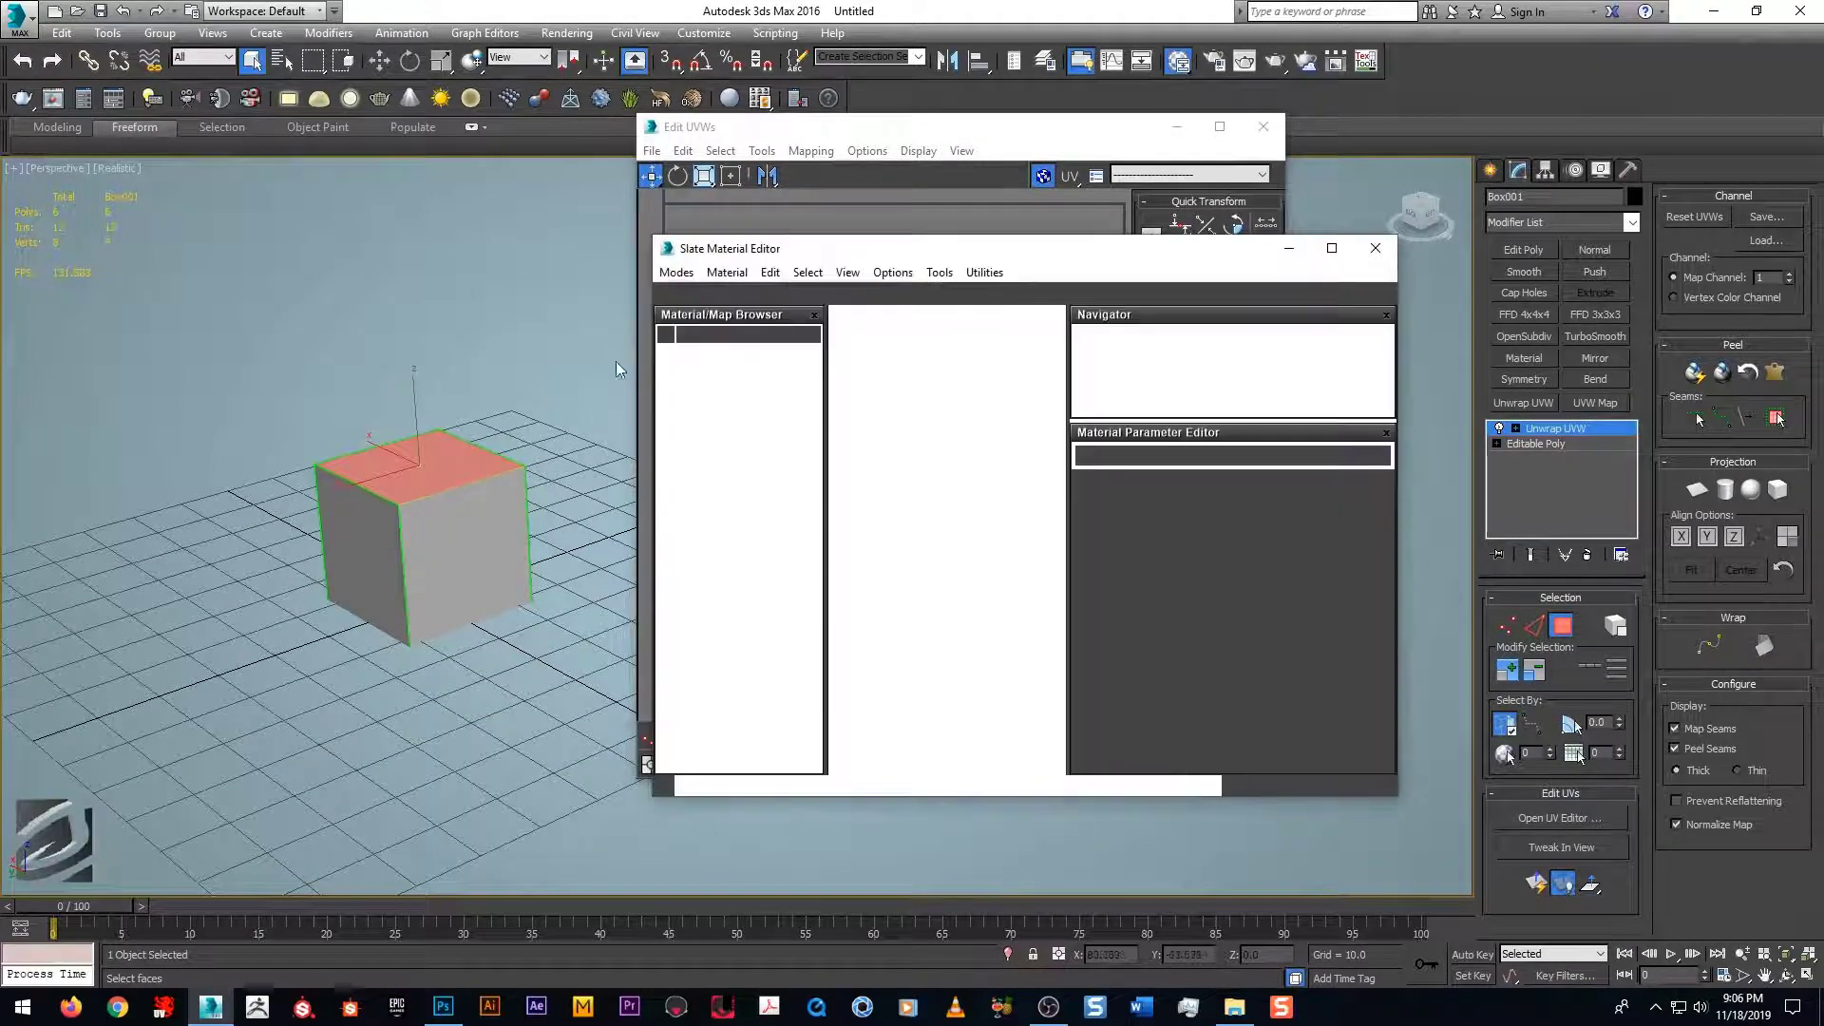
pyautogui.click(1375, 248)
pyautogui.press('m')
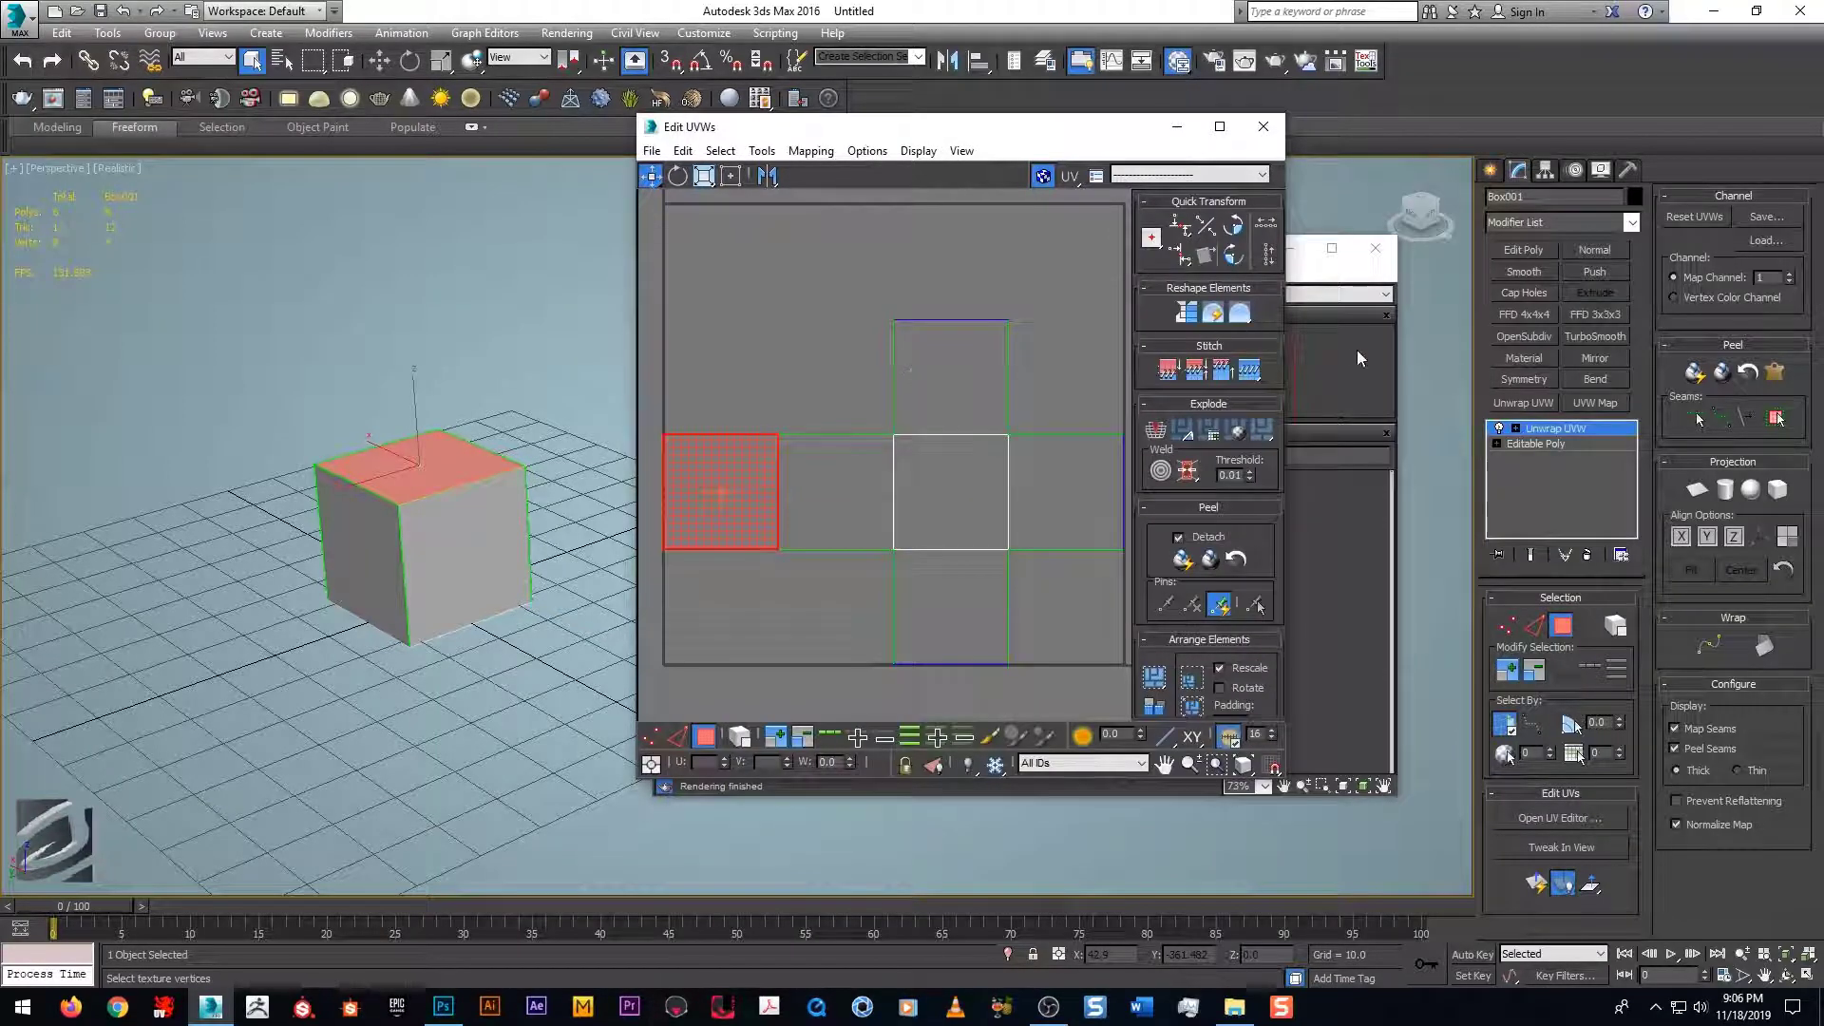
pyautogui.click(1376, 549)
pyautogui.click(1002, 270)
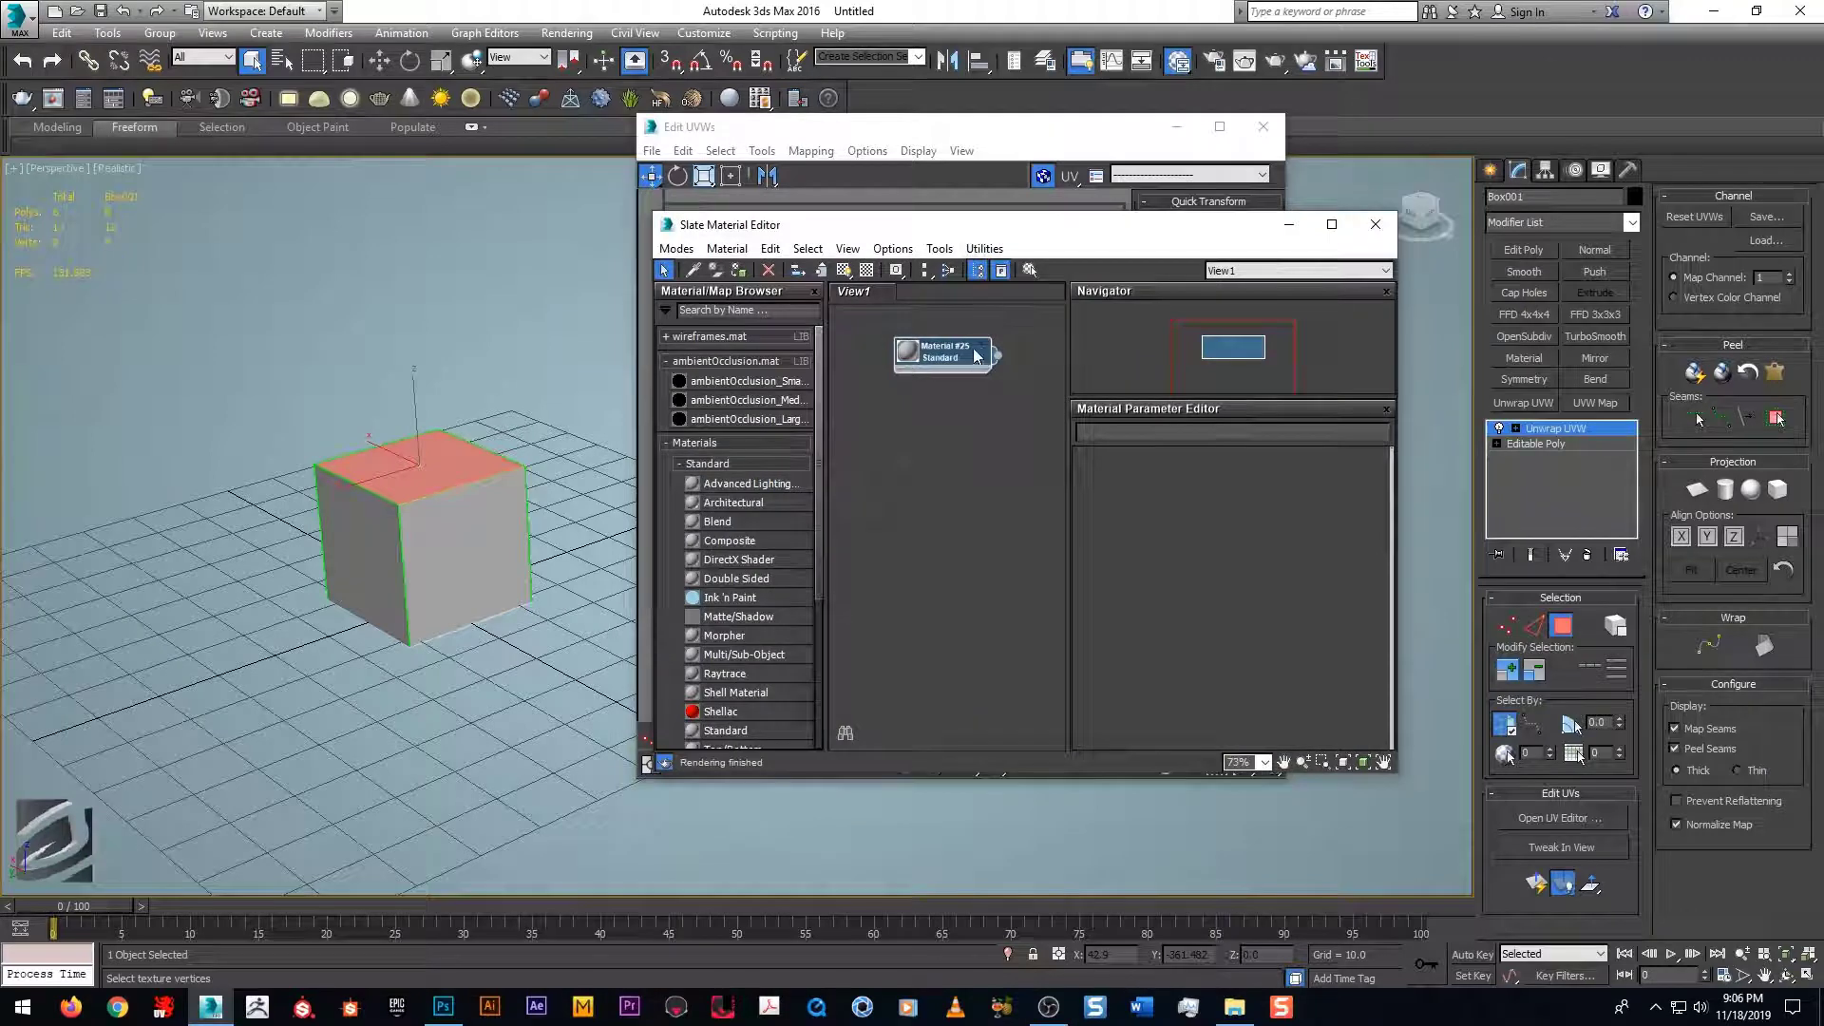
# Step: Expand the Standard material node's slots and add the BoxDiffuse image from the desktop to the material view as a bitmap
pyautogui.click(983, 354)
pyautogui.moveTo(978, 357); pyautogui.dragTo(1020, 371)
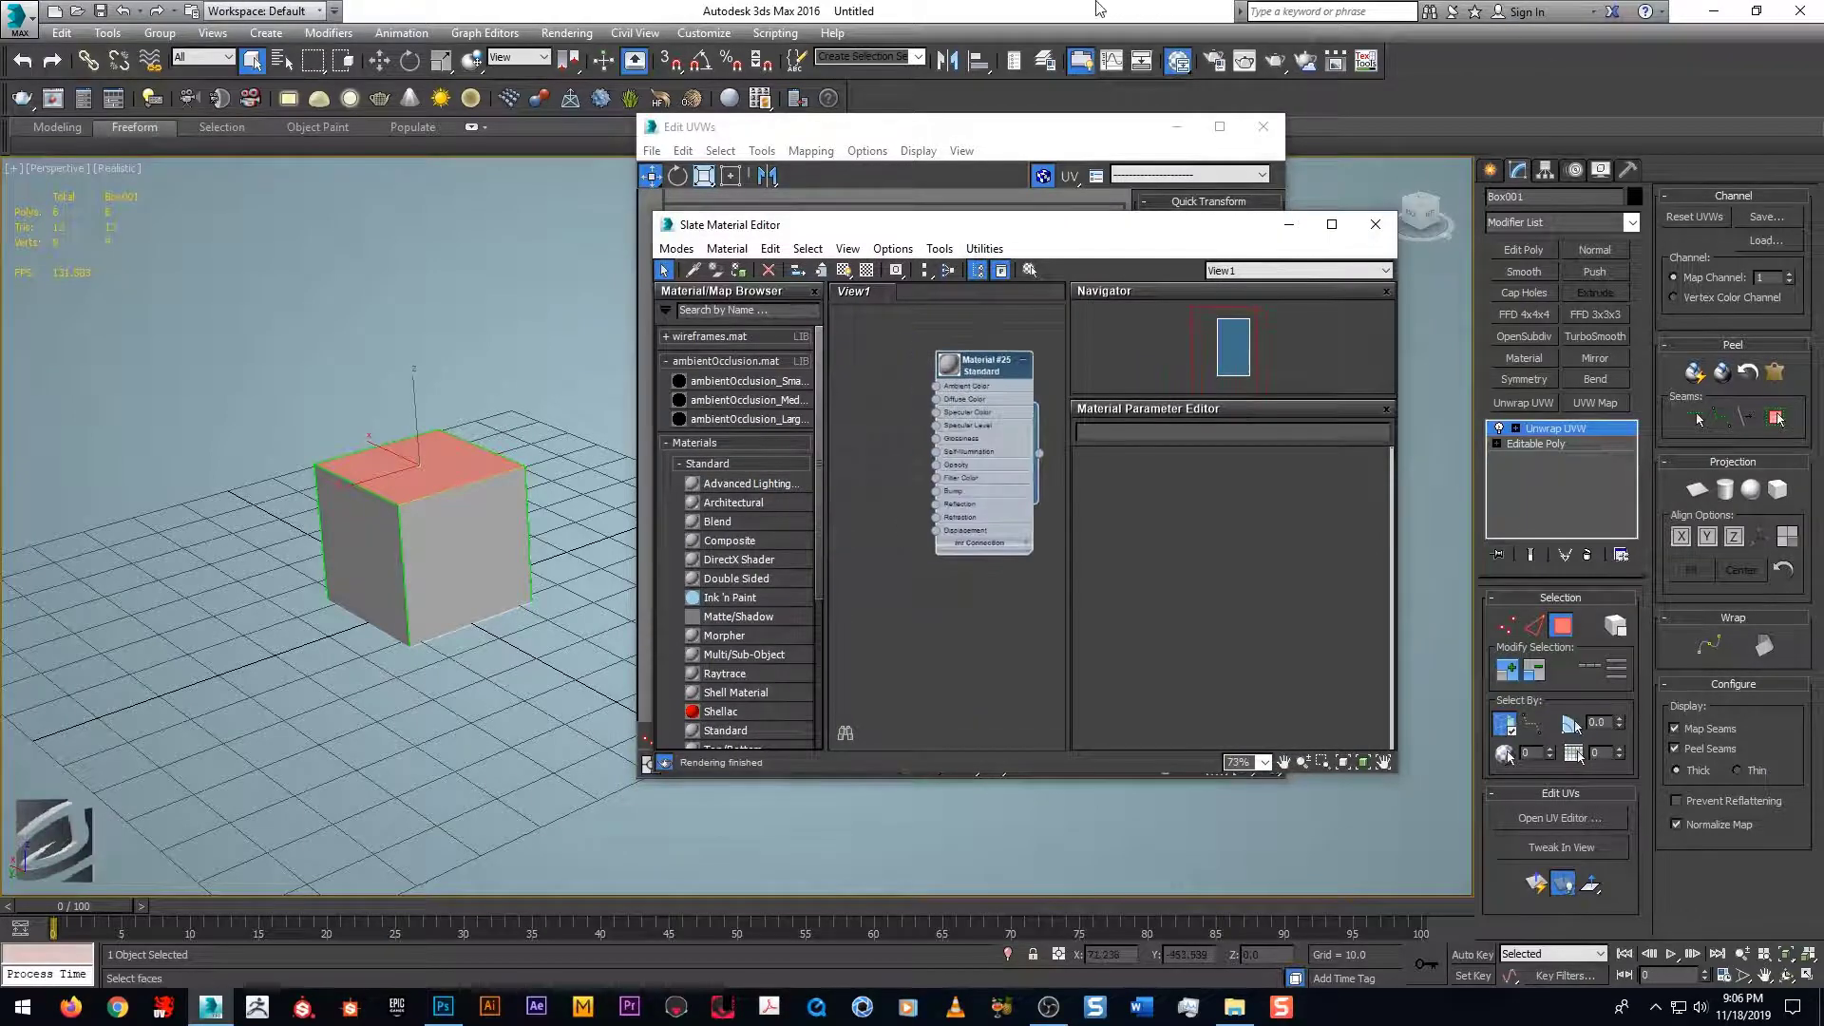
pyautogui.moveTo(1181, 10); pyautogui.dragTo(1159, 128)
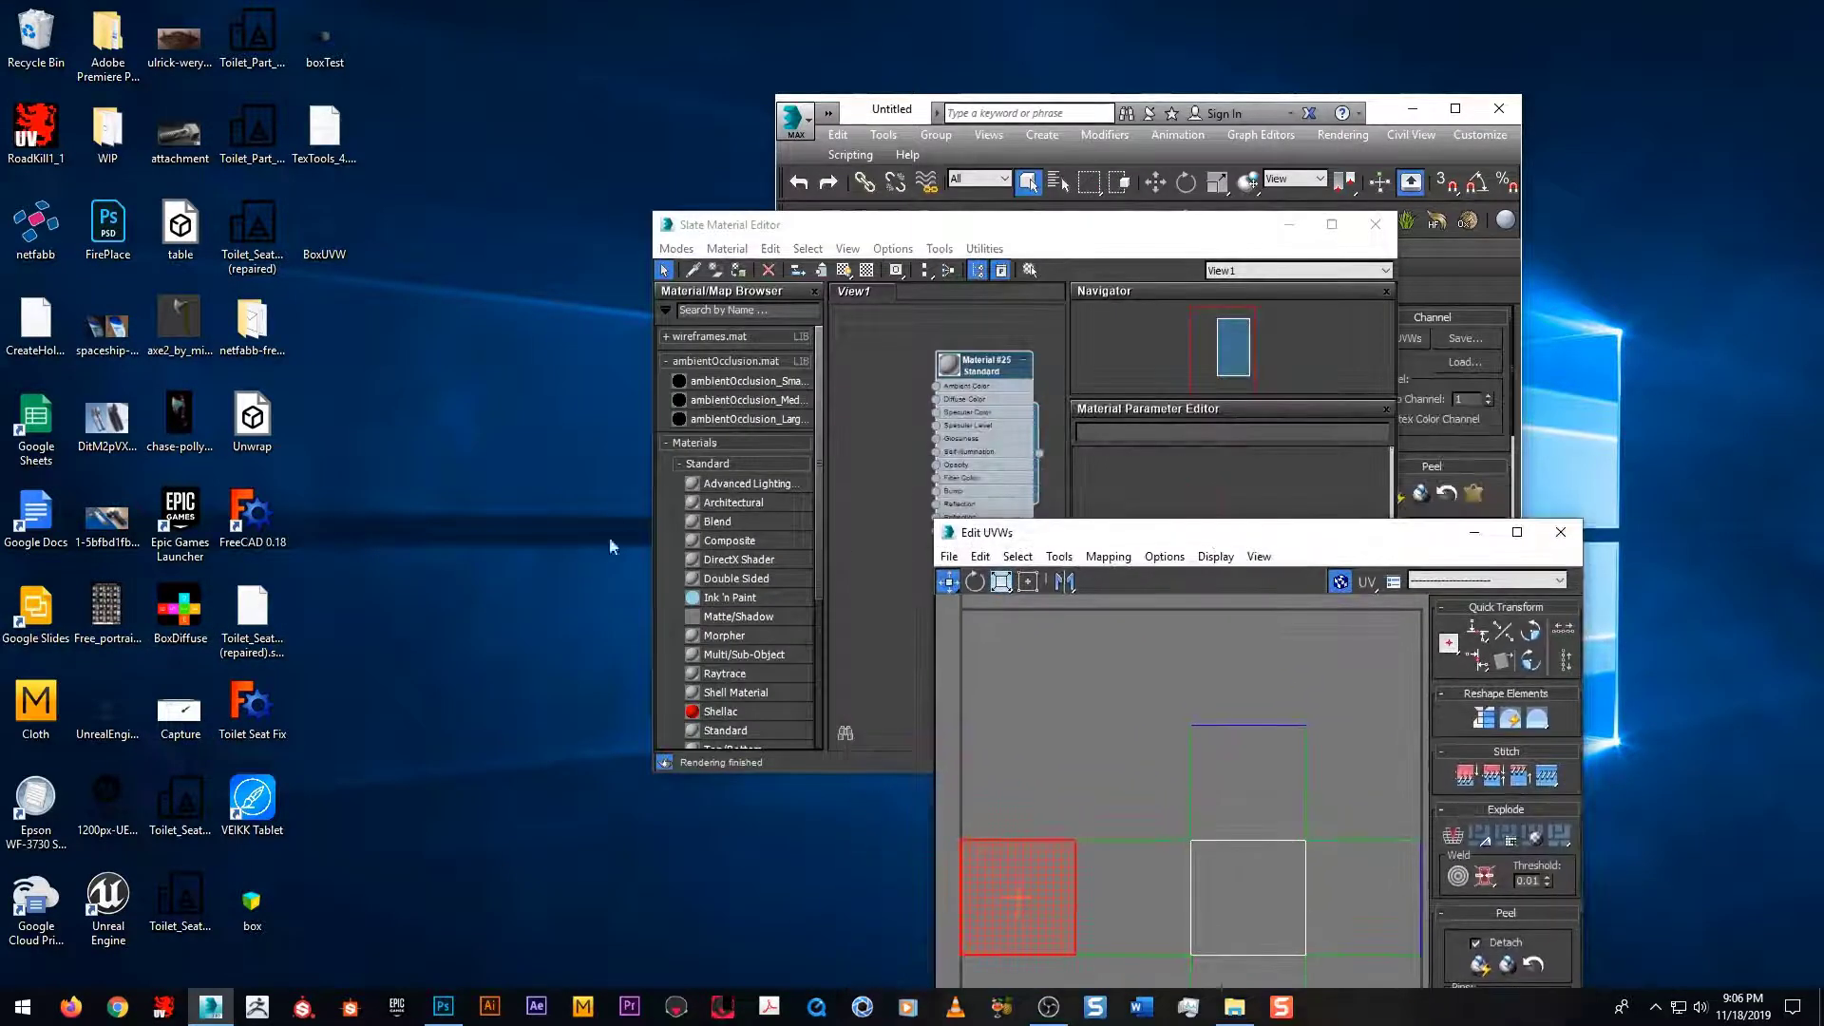
pyautogui.moveTo(200, 616); pyautogui.dragTo(898, 394)
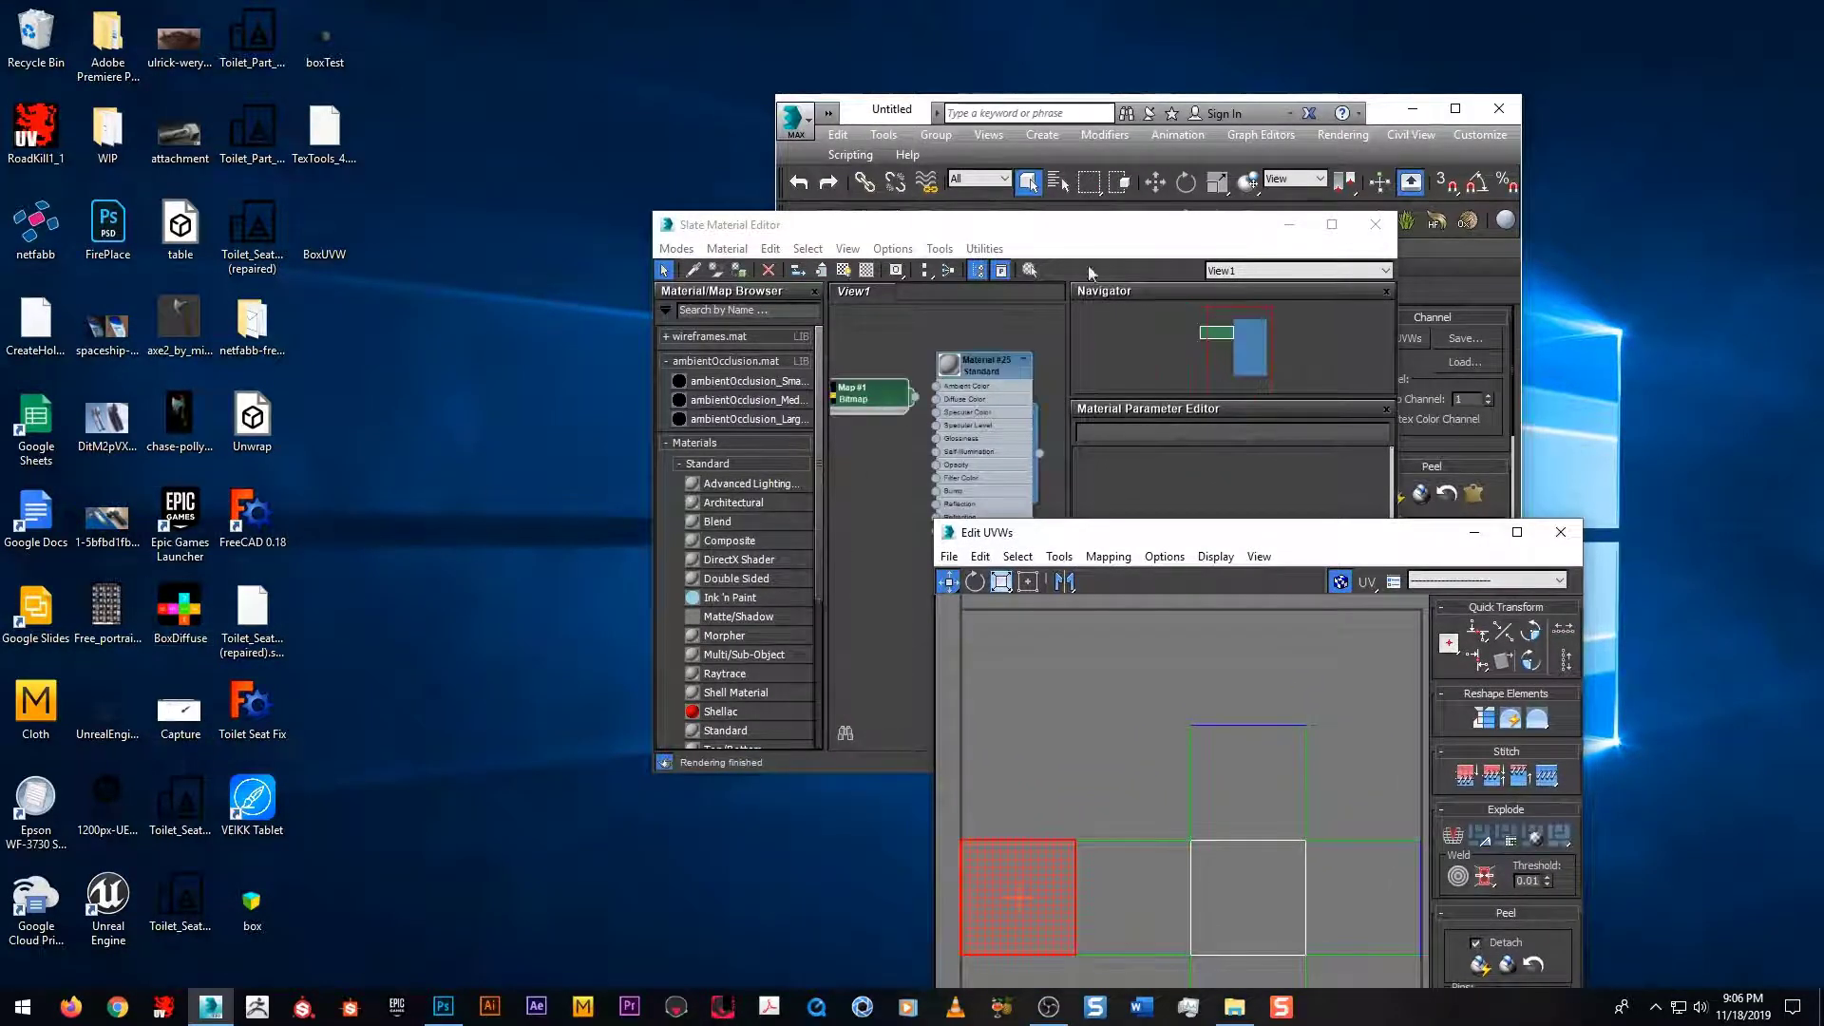
# Step: Maximize the Slate Material Editor and space the Standard material node and the BoxDiffuse bitmap node apart
pyautogui.click(1332, 224)
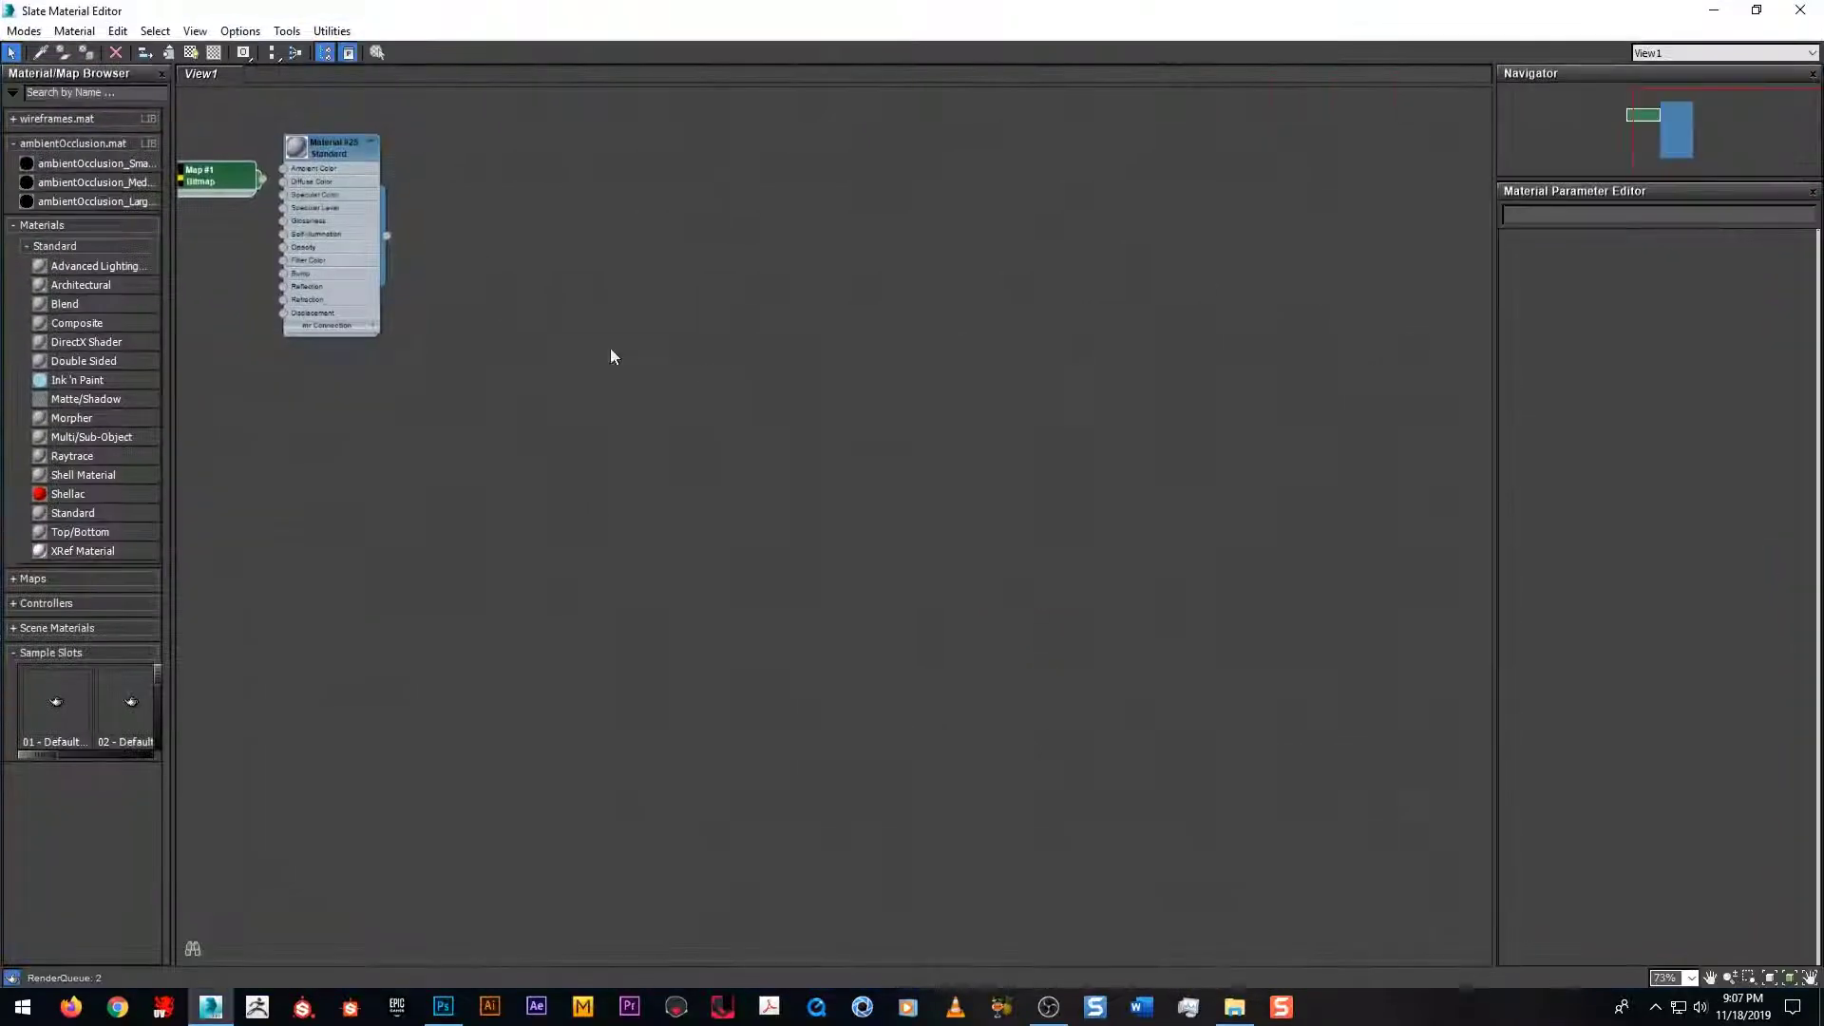
pyautogui.moveTo(329, 153); pyautogui.dragTo(454, 172)
pyautogui.moveTo(230, 181); pyautogui.dragTo(260, 188)
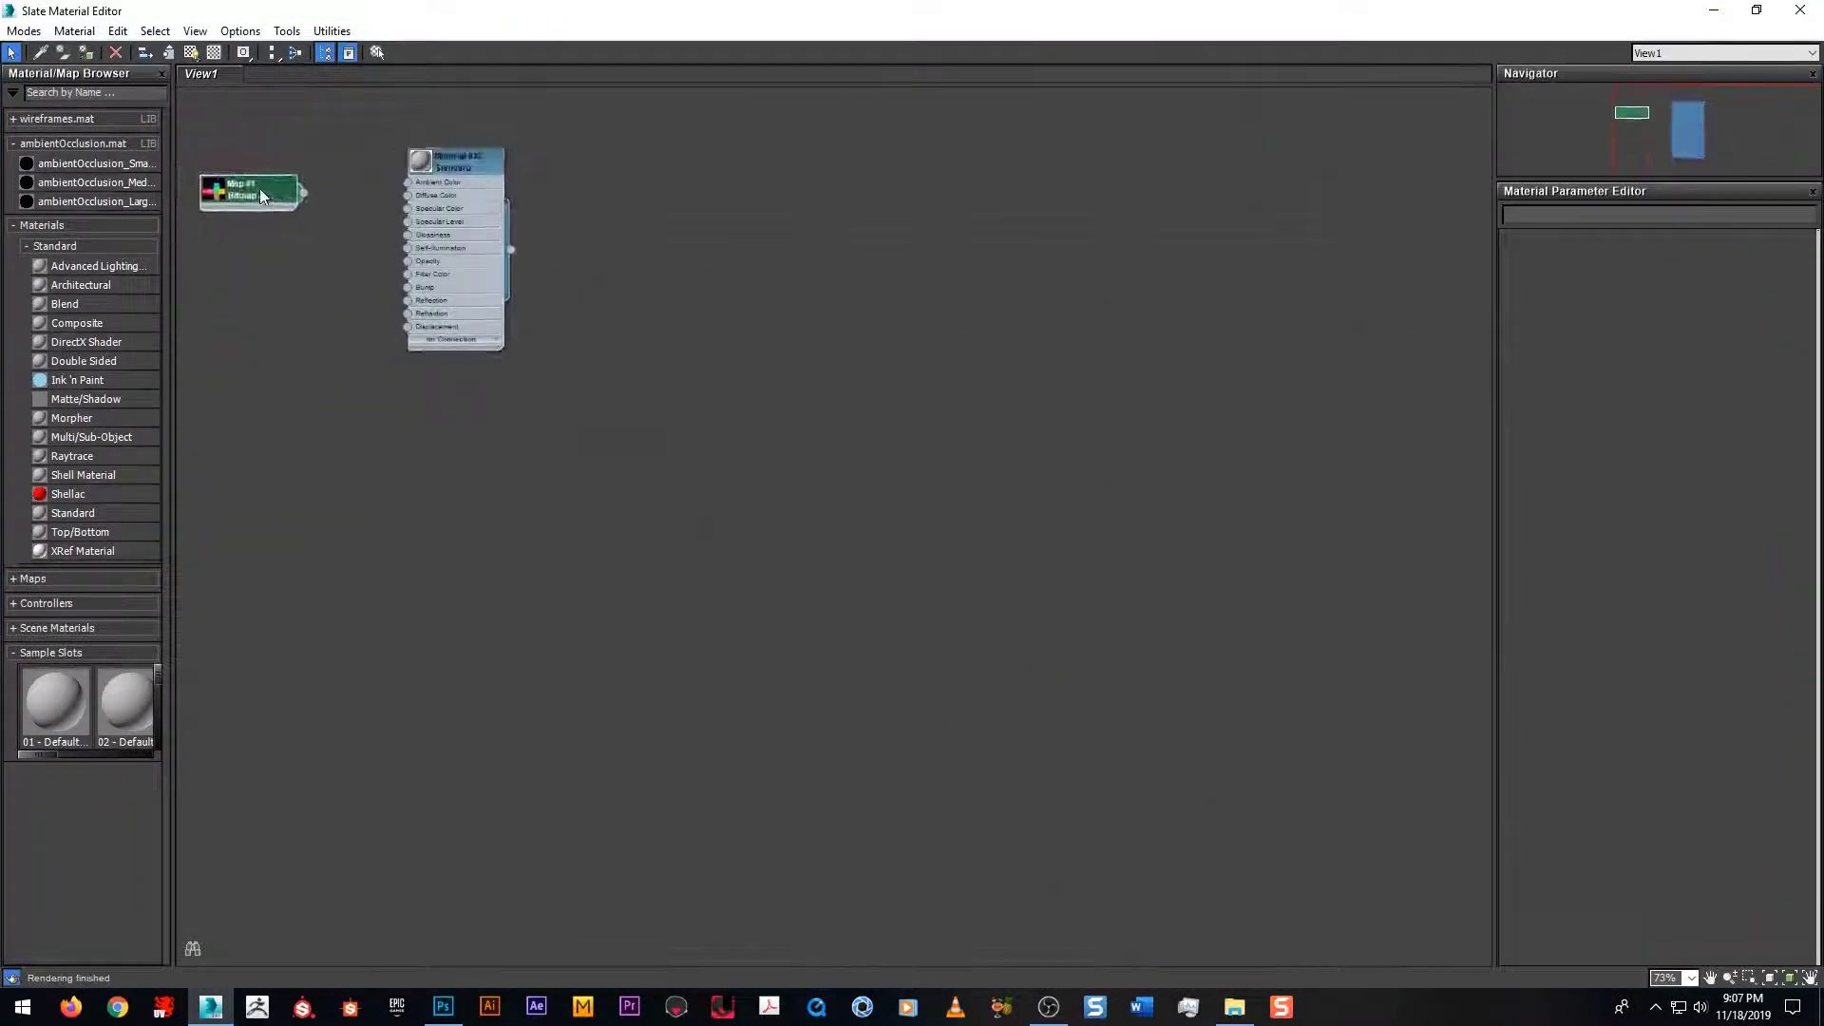
# Step: Connect the BoxDiffuse bitmap to the Standard material's Diffuse Color slot and show the shaded material in the viewport
pyautogui.press('z')
pyautogui.moveTo(1004, 457); pyautogui.dragTo(780, 456, button='middle')
pyautogui.scroll(-1, 781, 457)
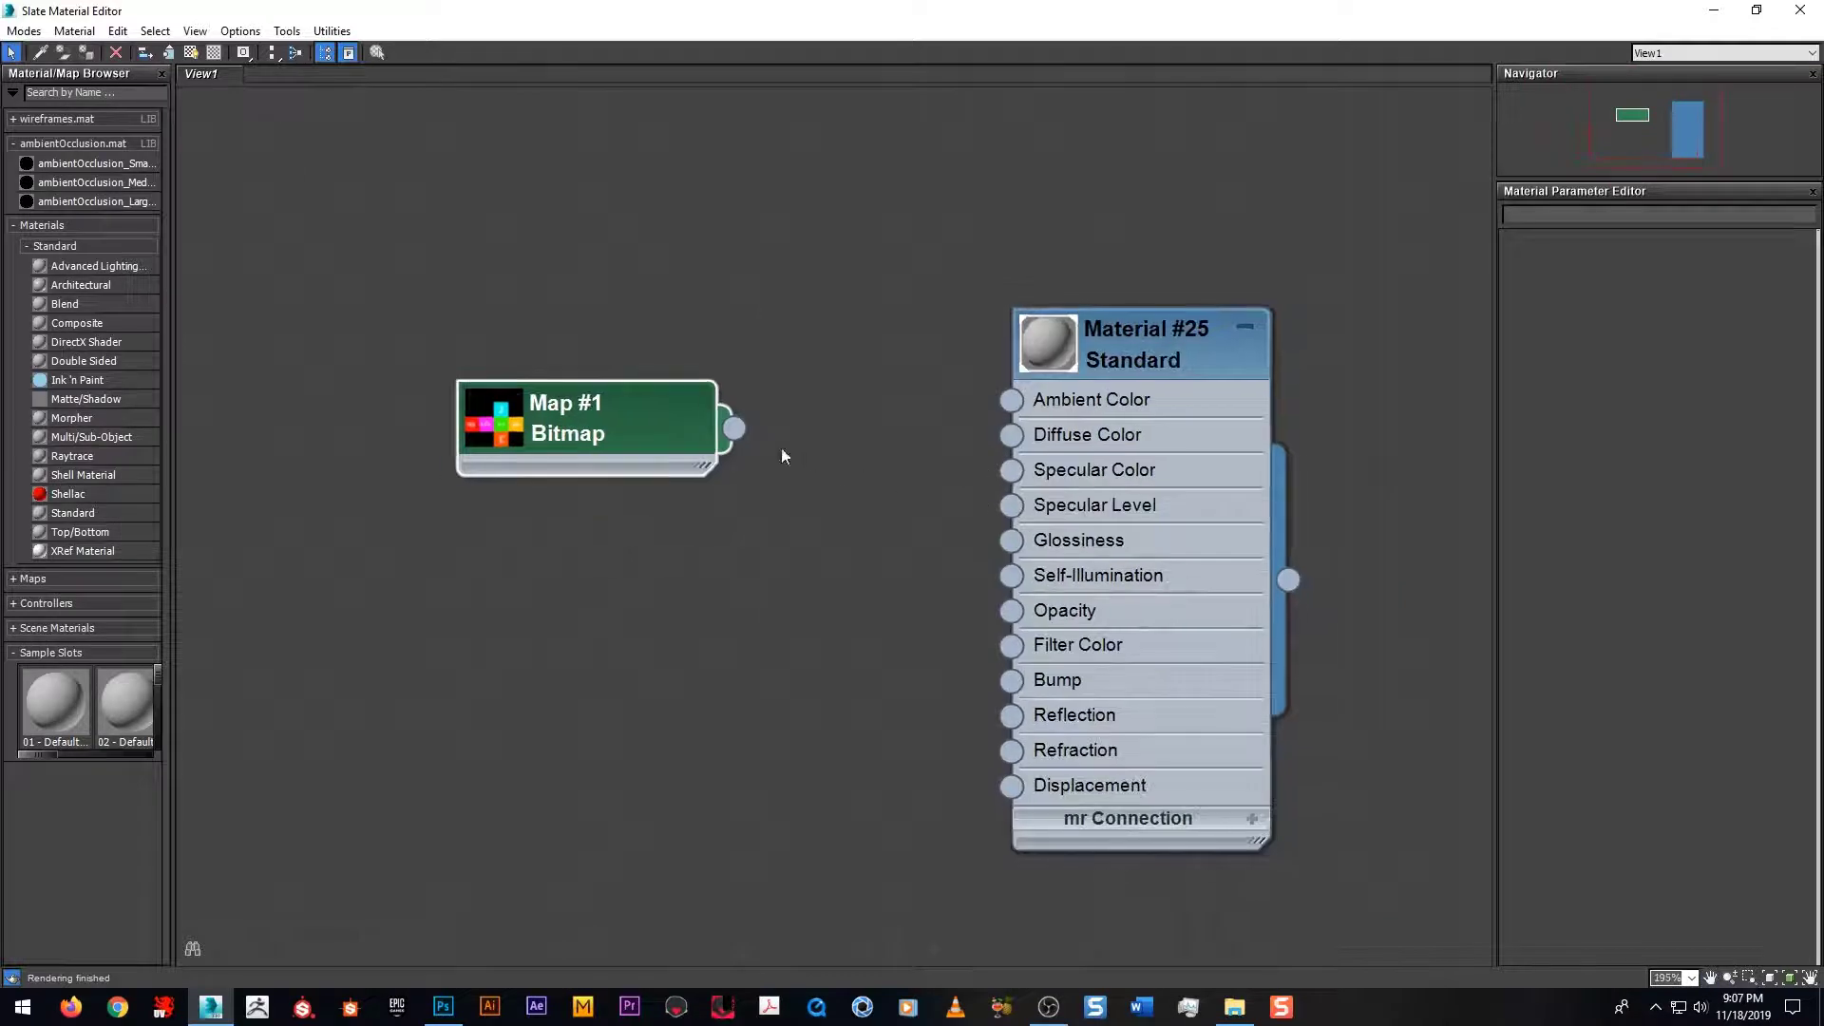
pyautogui.moveTo(897, 429); pyautogui.dragTo(1012, 435)
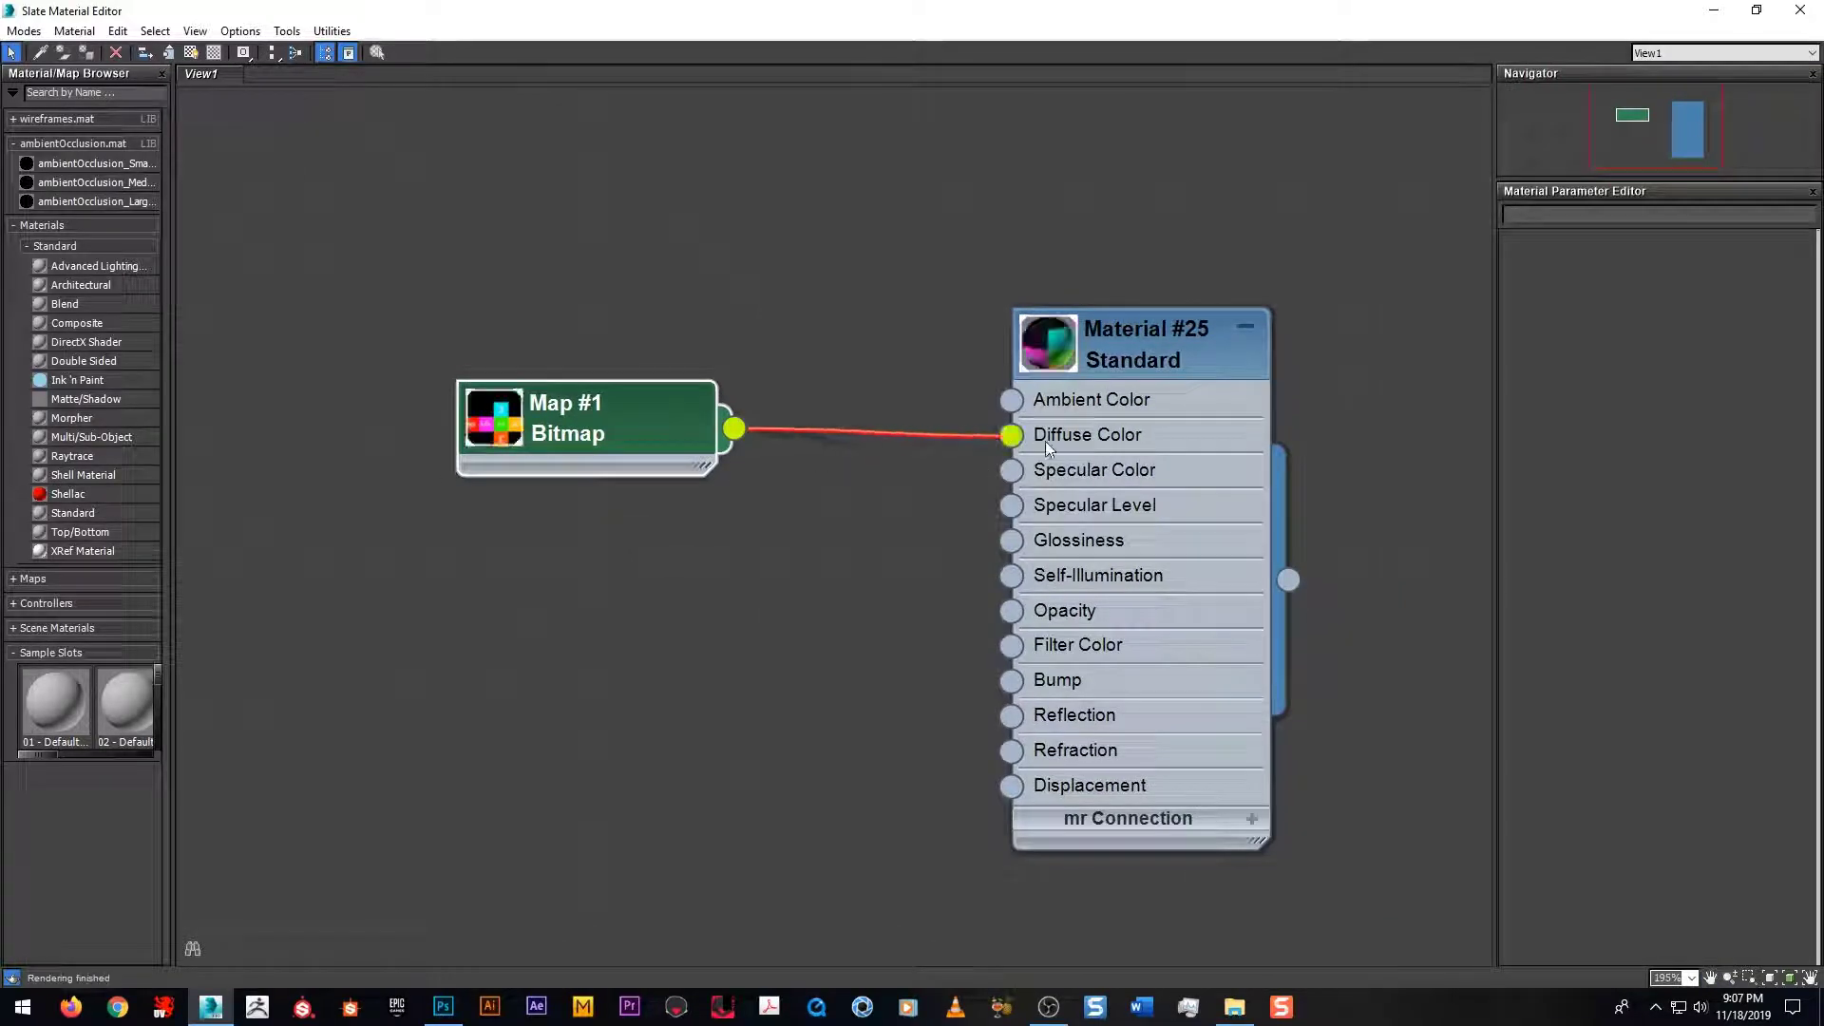
pyautogui.click(1116, 350)
pyautogui.click(1116, 349)
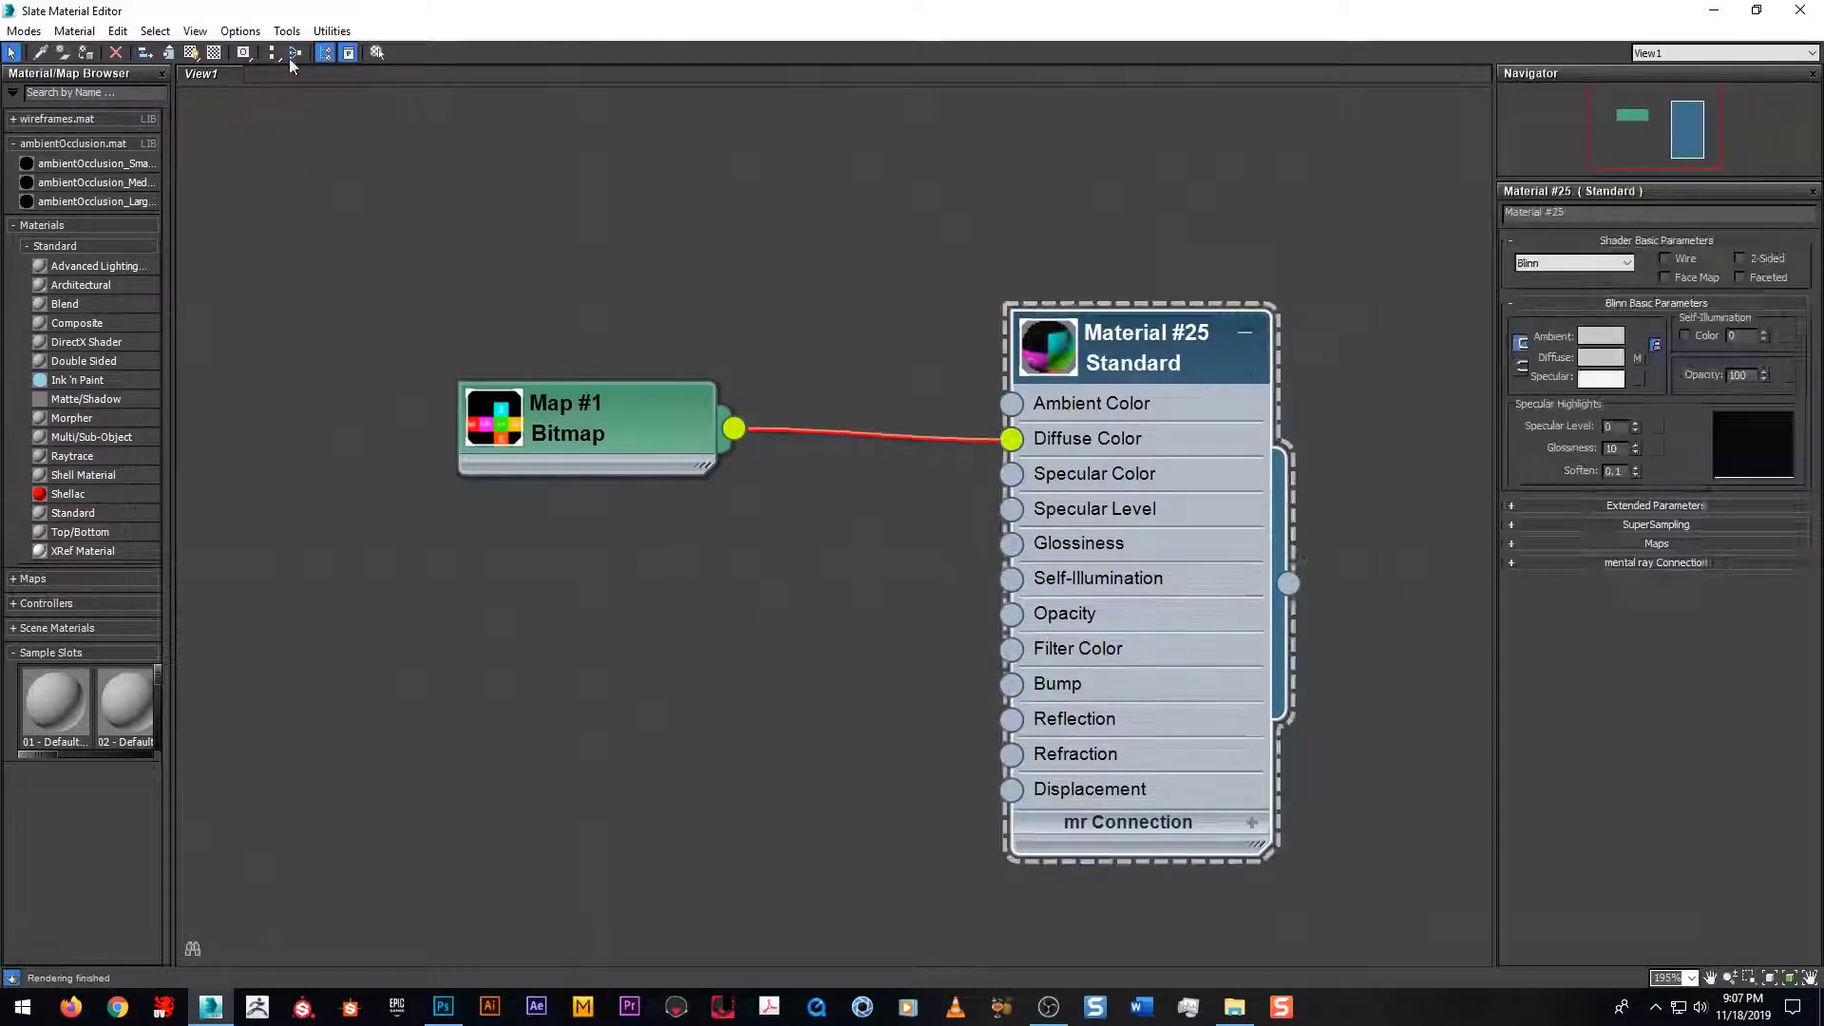
pyautogui.click(191, 54)
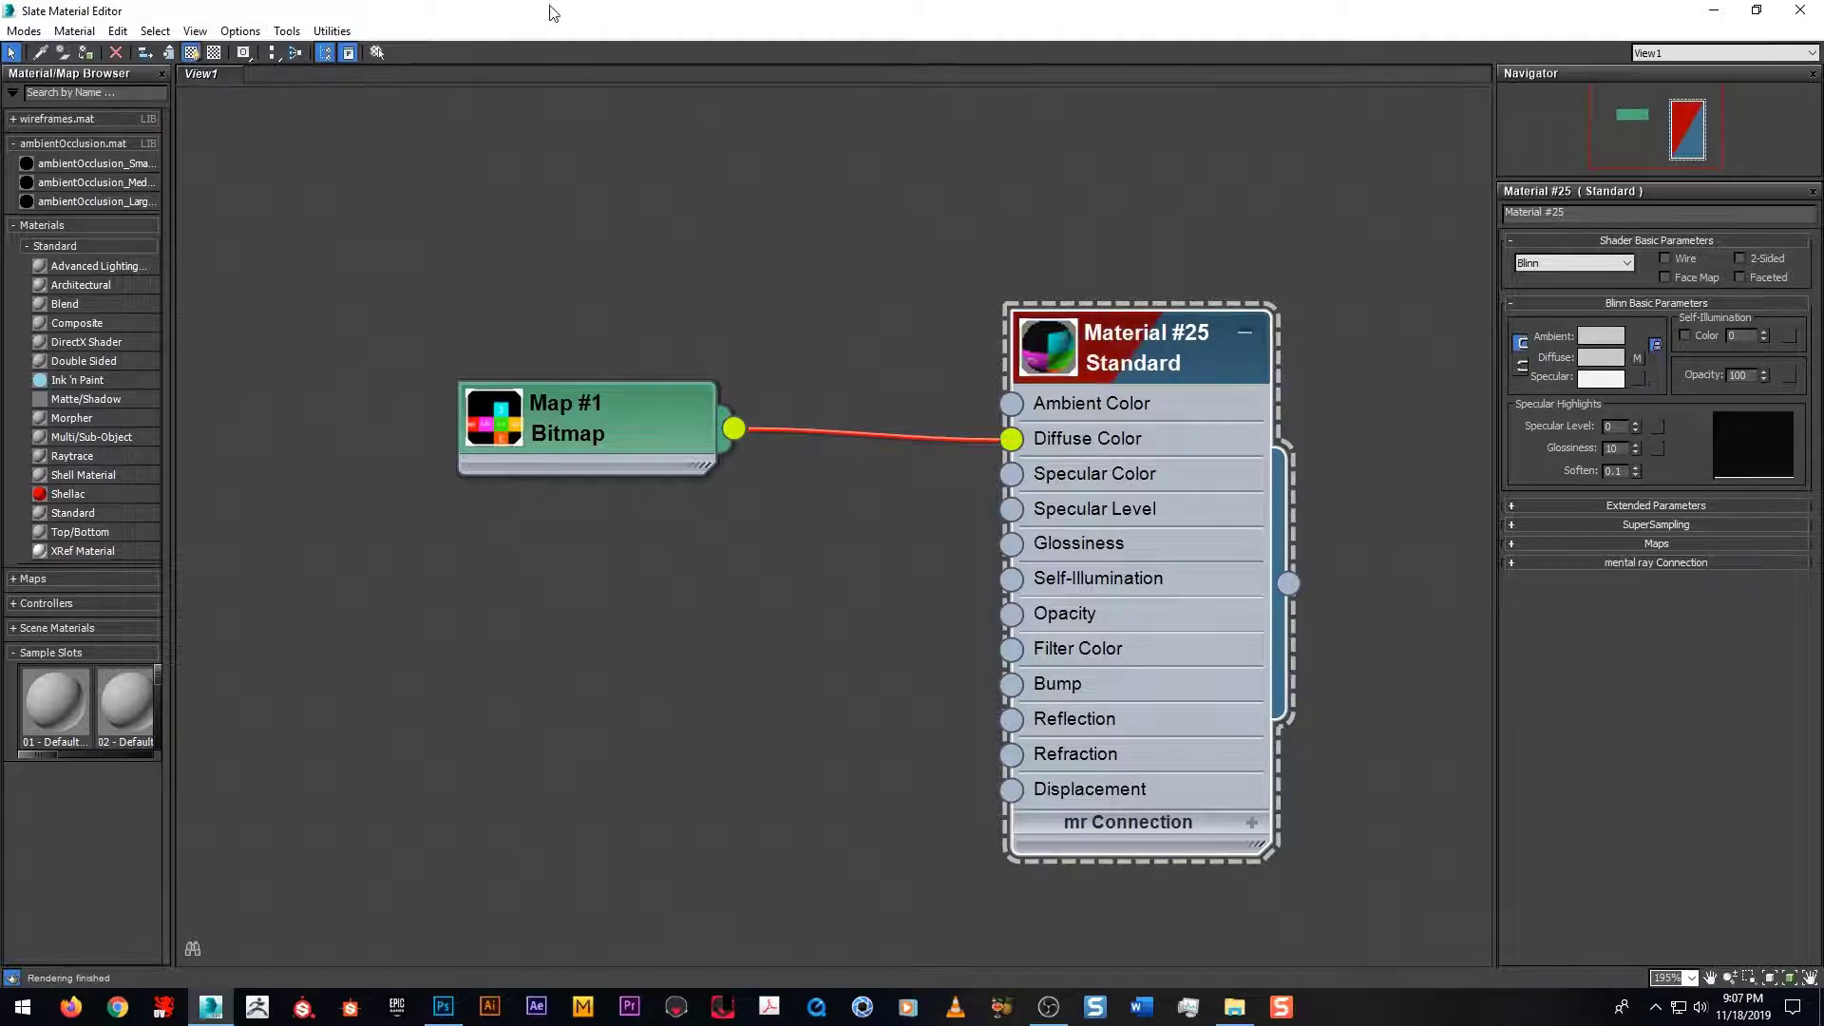
# Step: Maximize the 3ds Max main window, close the Slate Material Editor, and move the UV editor away from the command panel
pyautogui.doubleClick(554, 13)
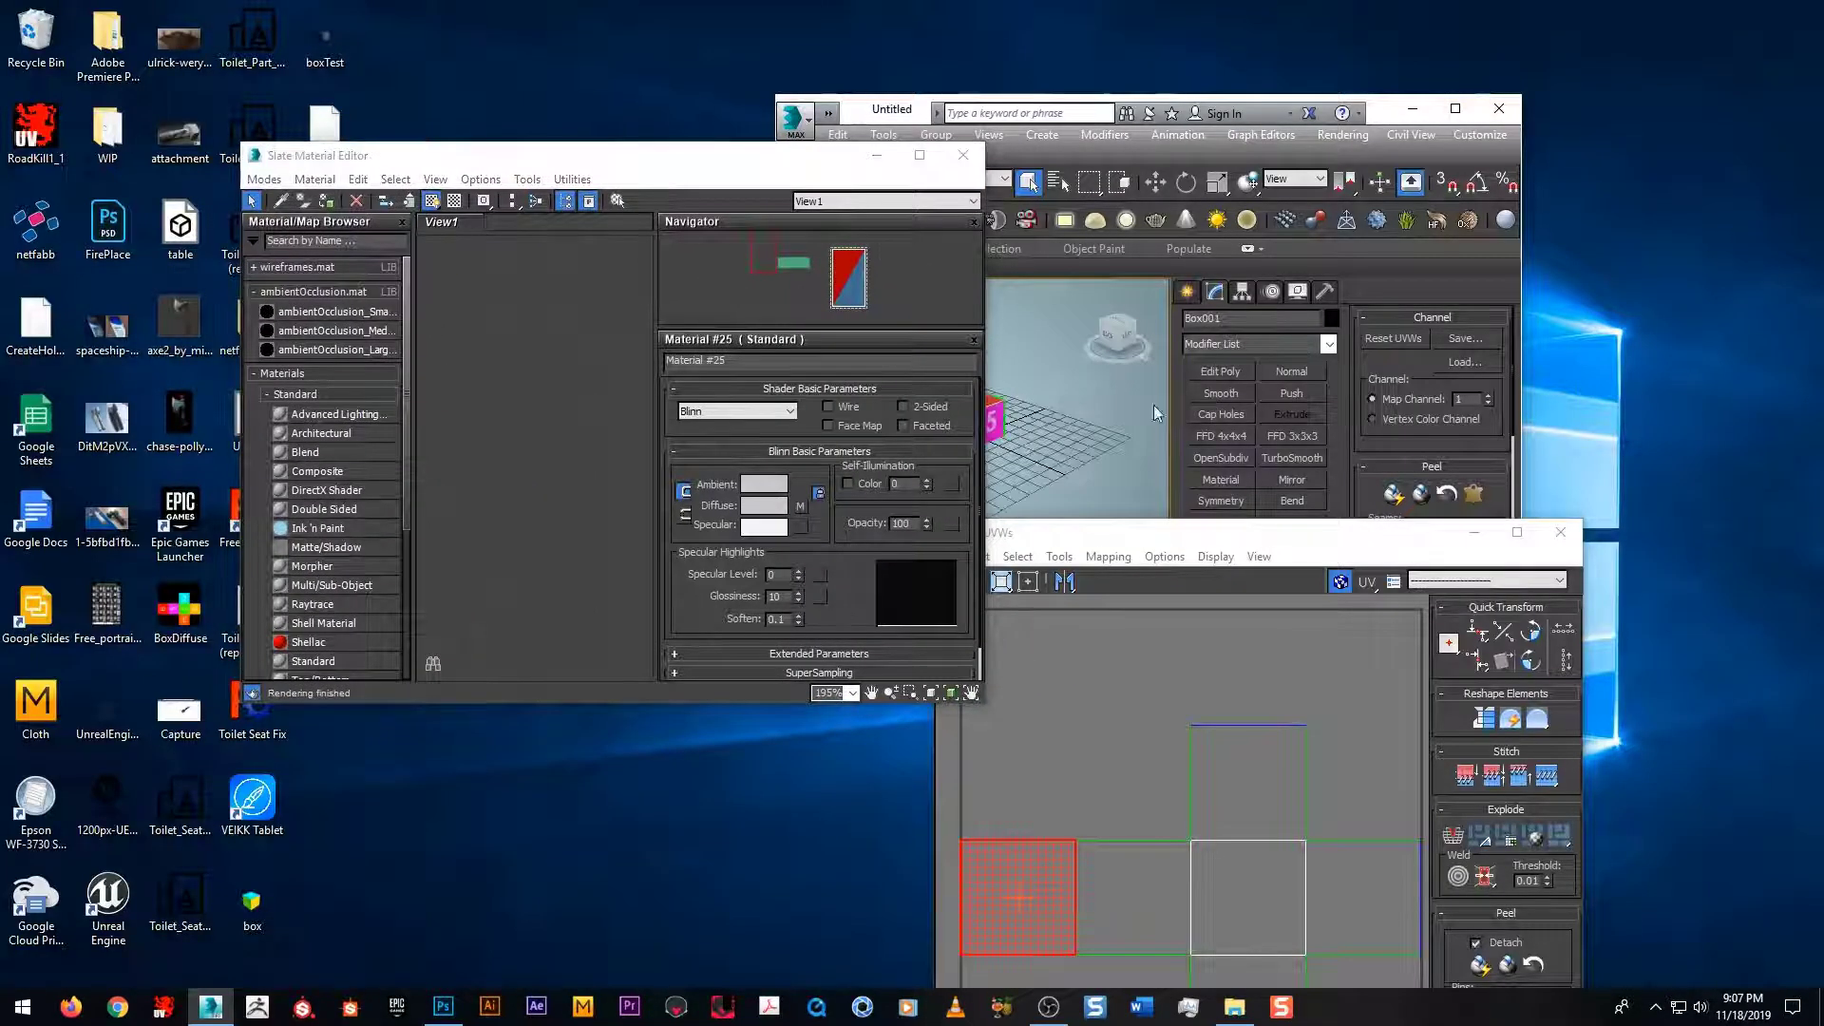
pyautogui.click(1454, 109)
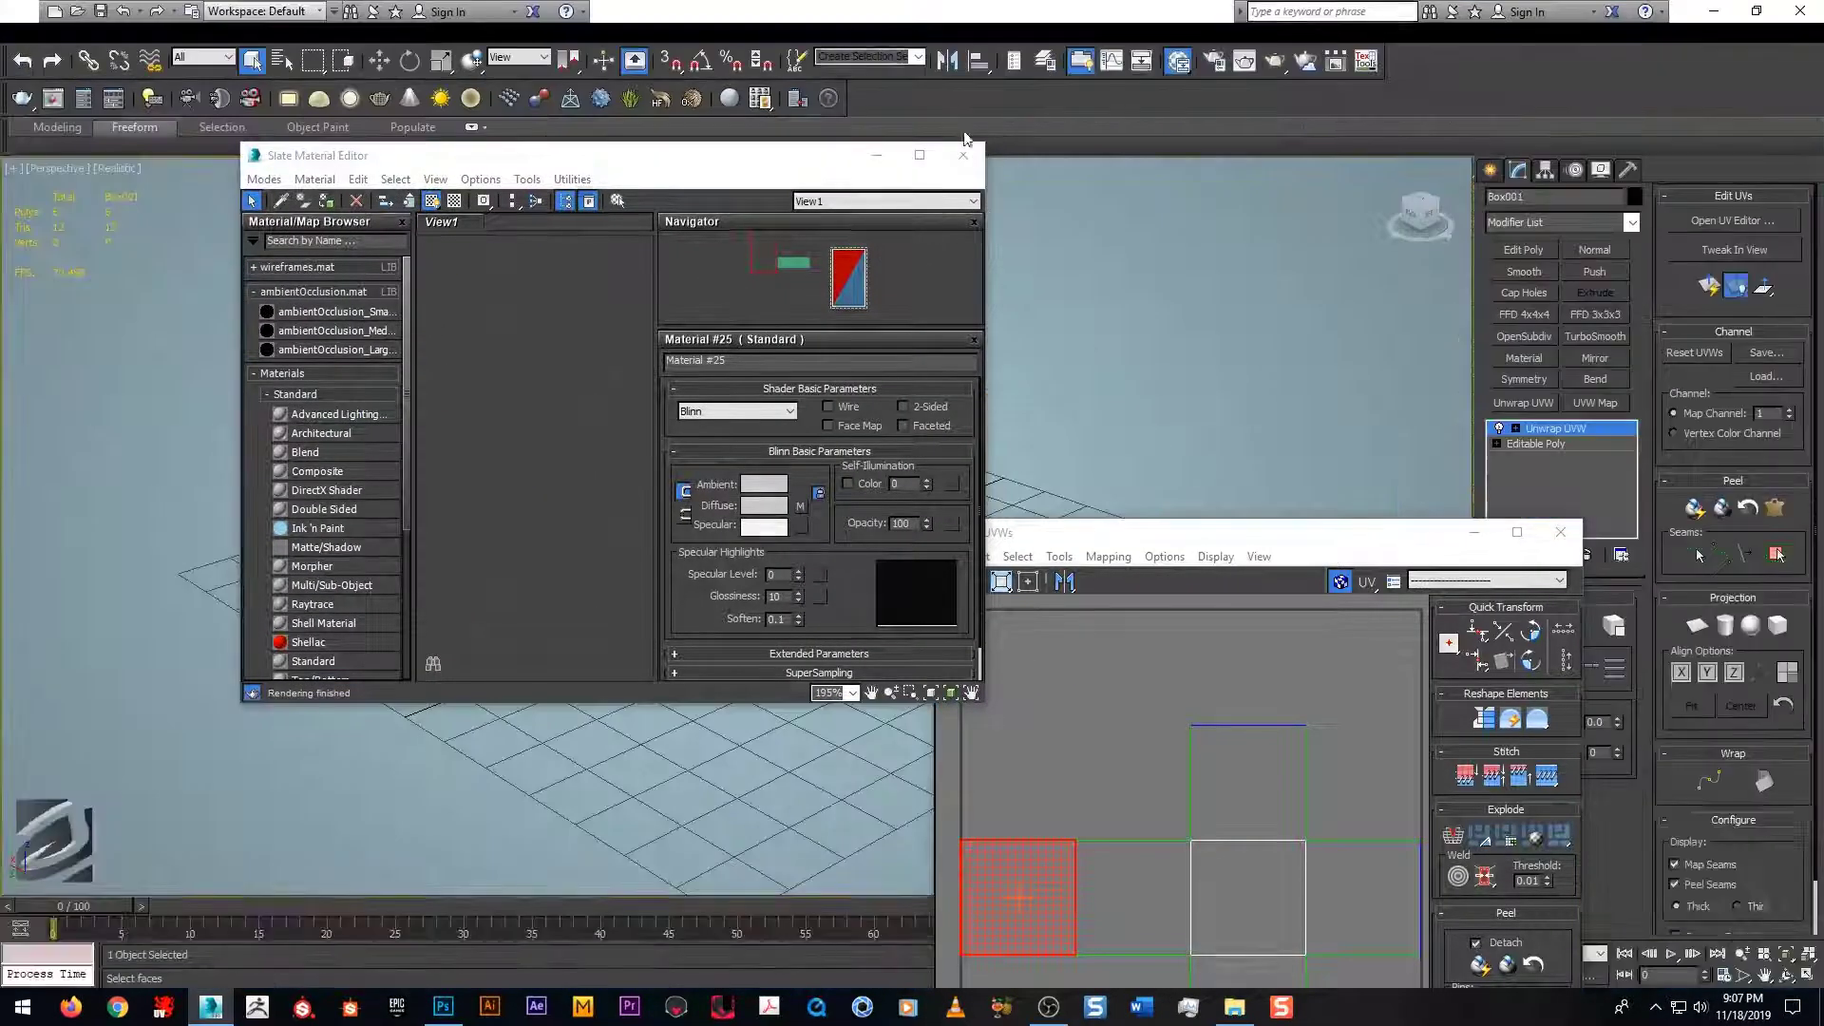
pyautogui.click(963, 155)
pyautogui.moveTo(1131, 528); pyautogui.dragTo(285, 194)
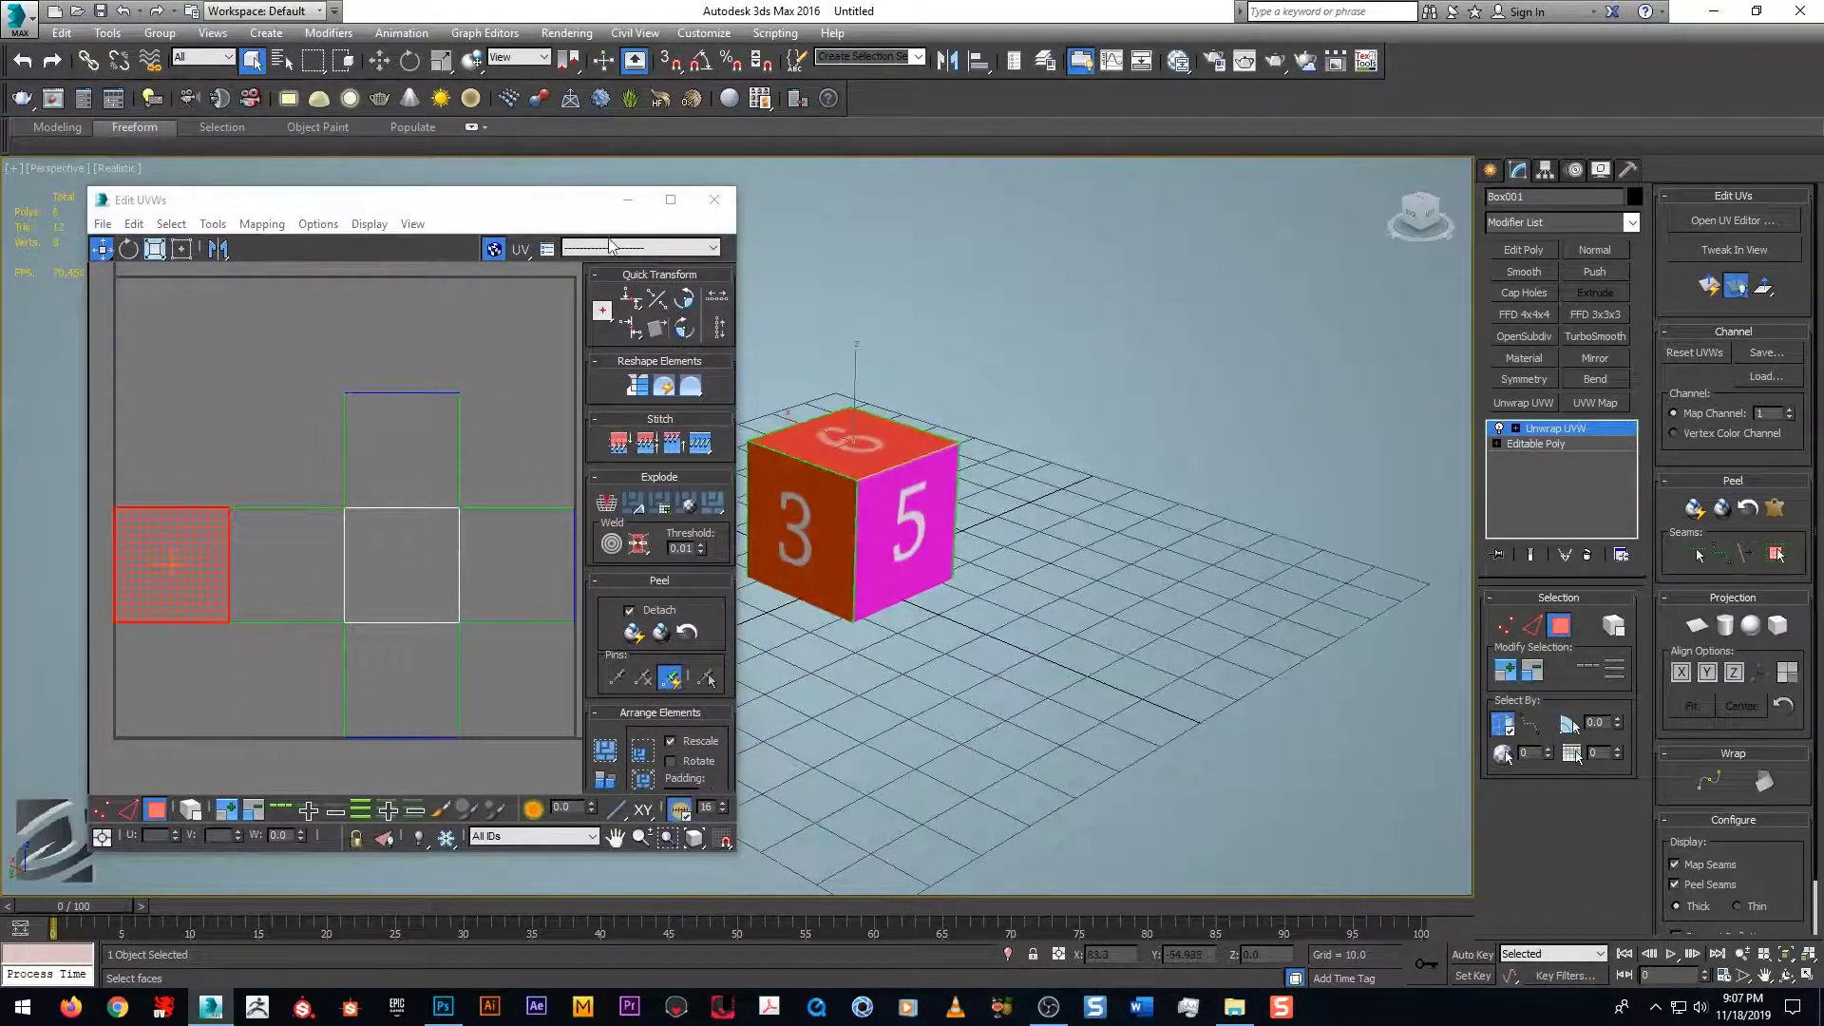
pyautogui.moveTo(528, 211); pyautogui.dragTo(547, 179)
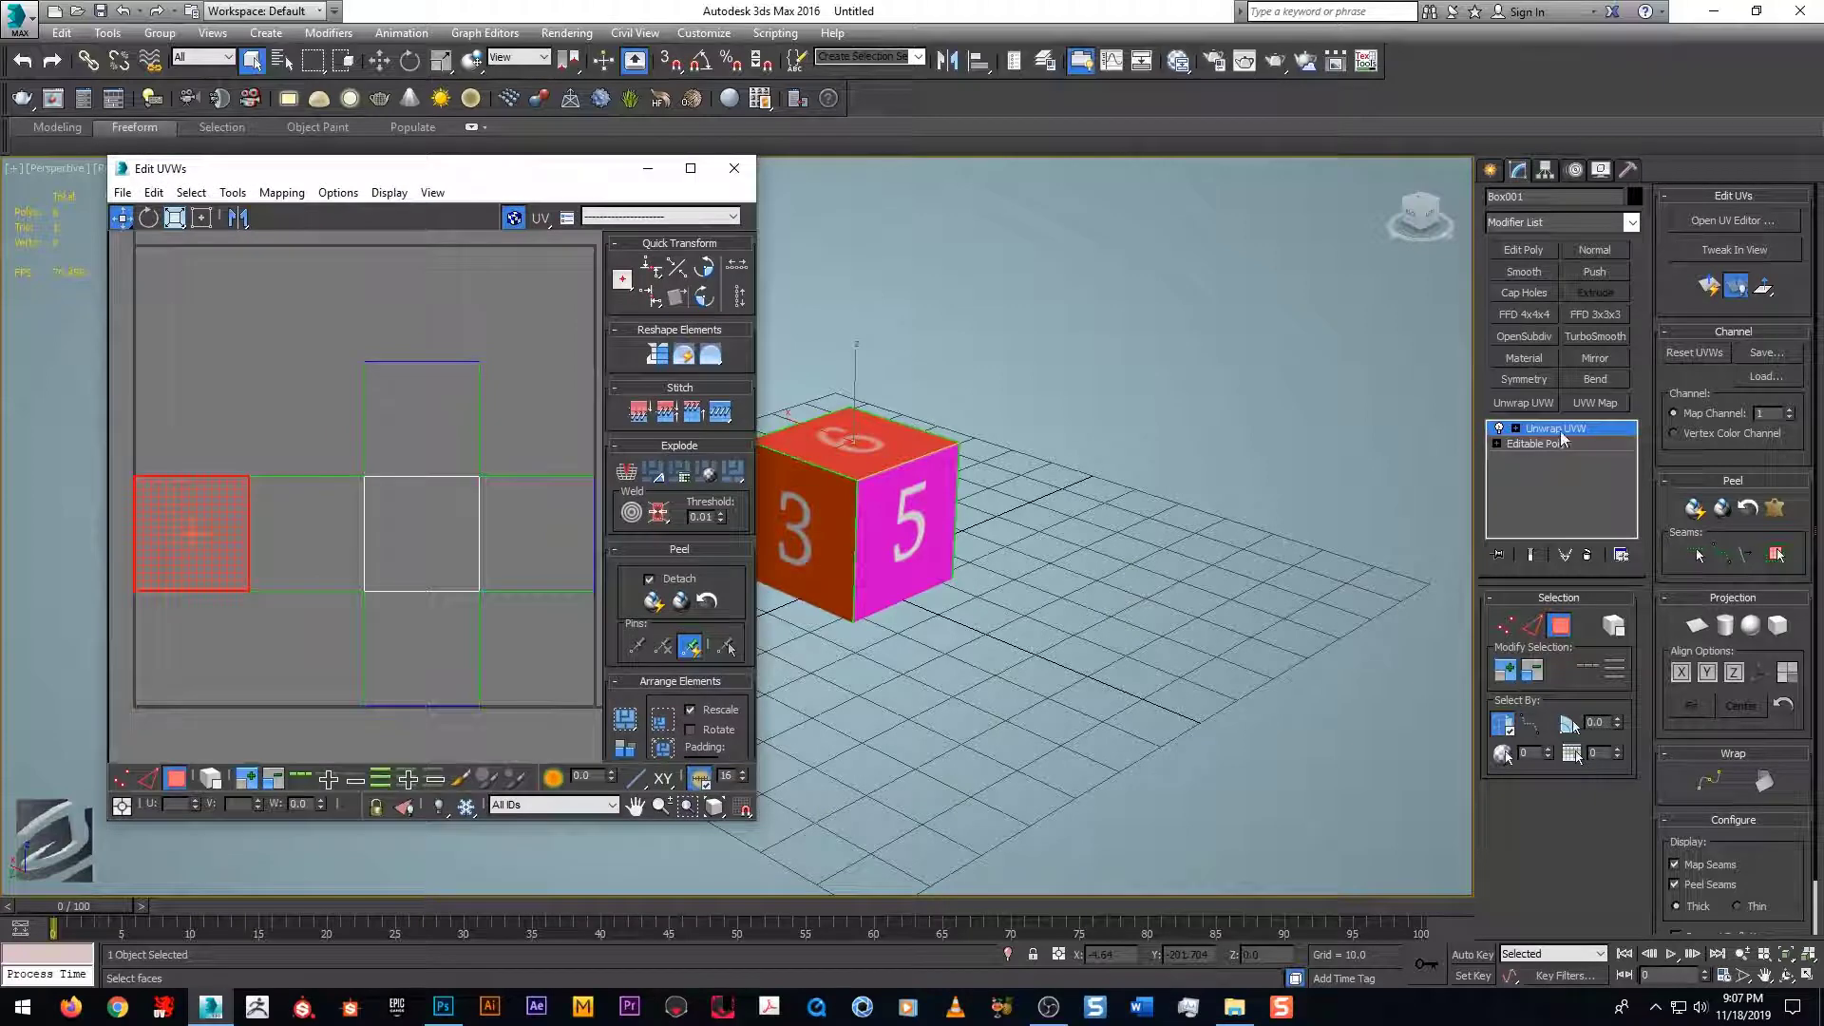
# Step: Reopen the UV editor and set its background texture to Map #1 (BoxDiffuse.png), keeping the window clear of the cube
pyautogui.click(735, 168)
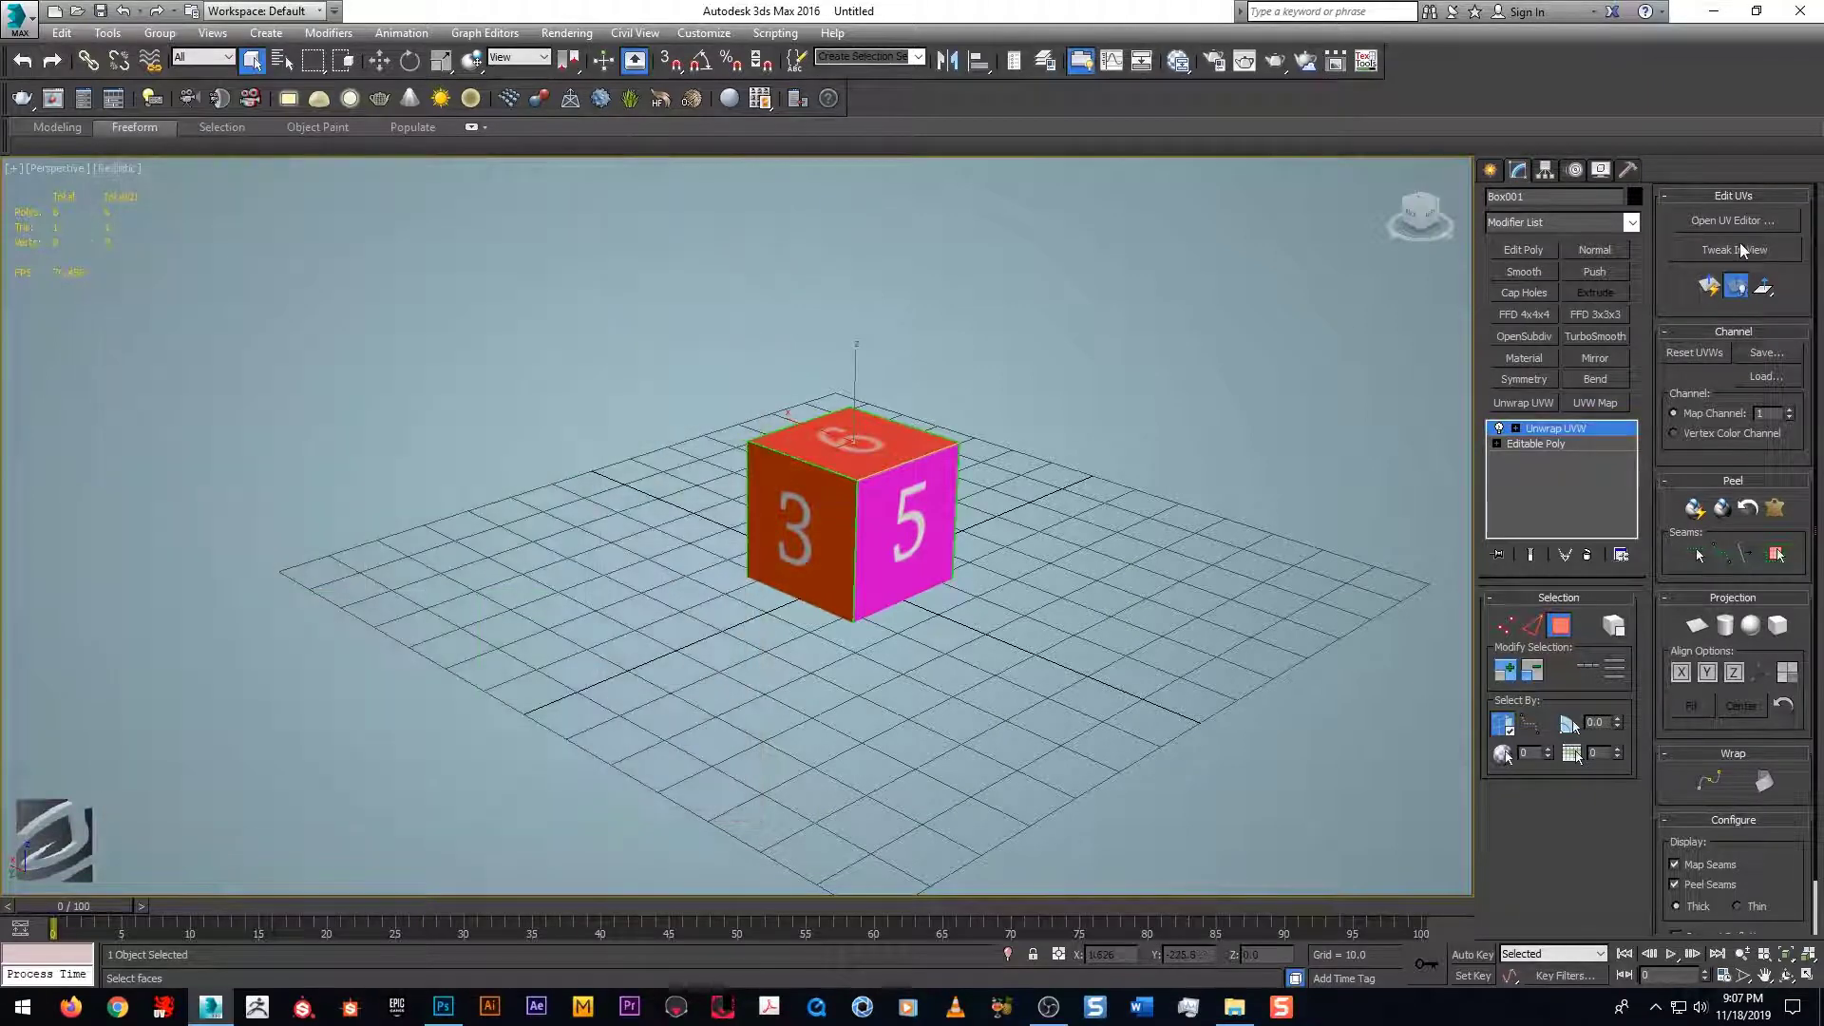
pyautogui.click(1732, 220)
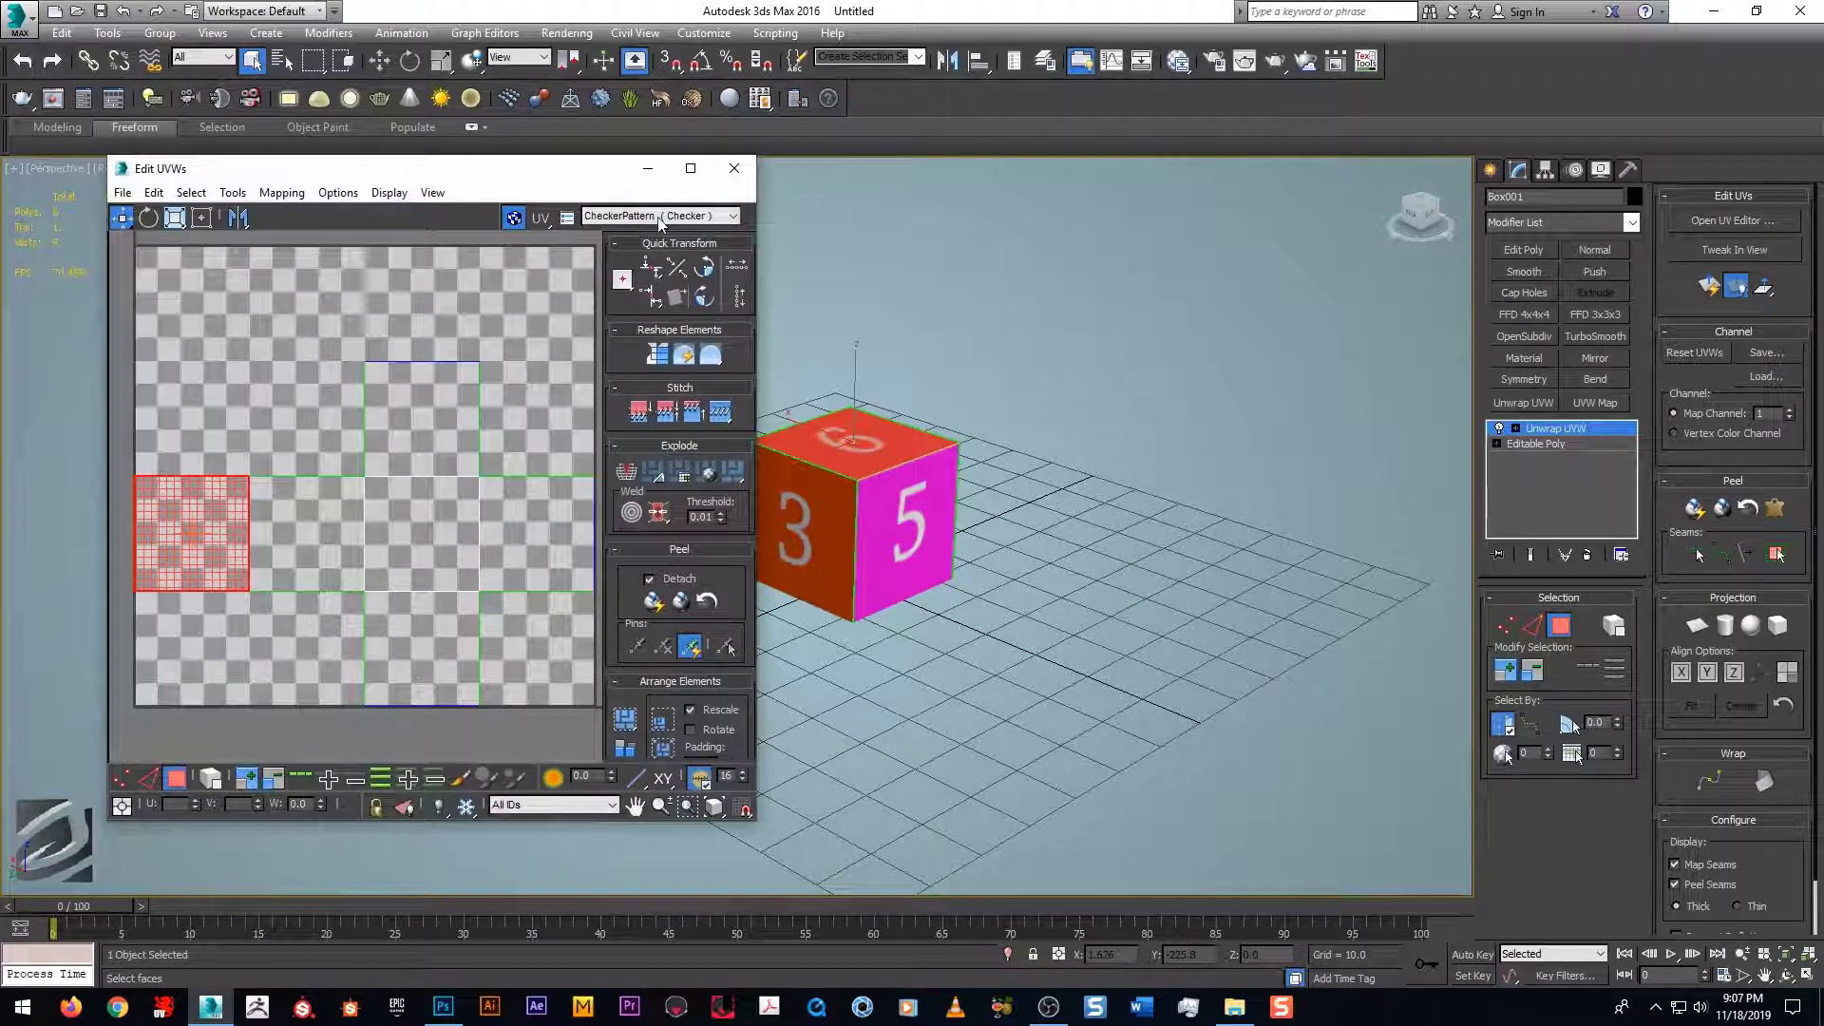
pyautogui.click(662, 216)
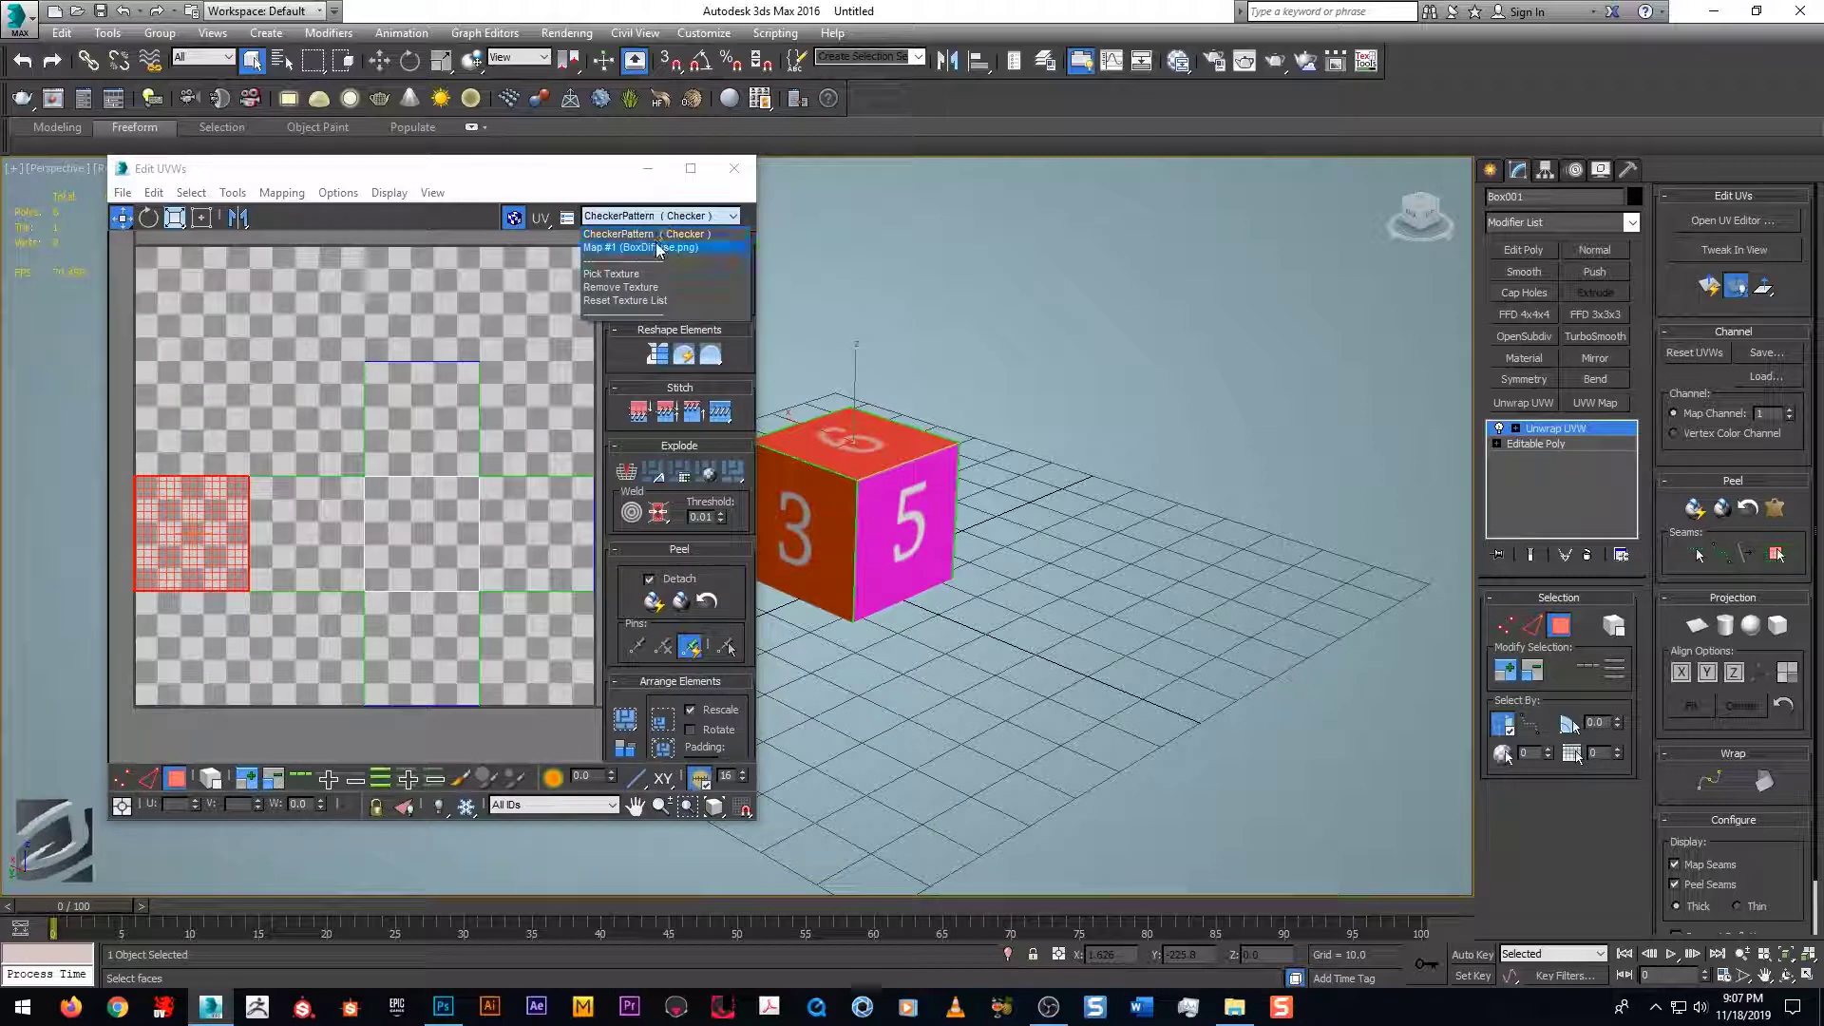
pyautogui.click(658, 247)
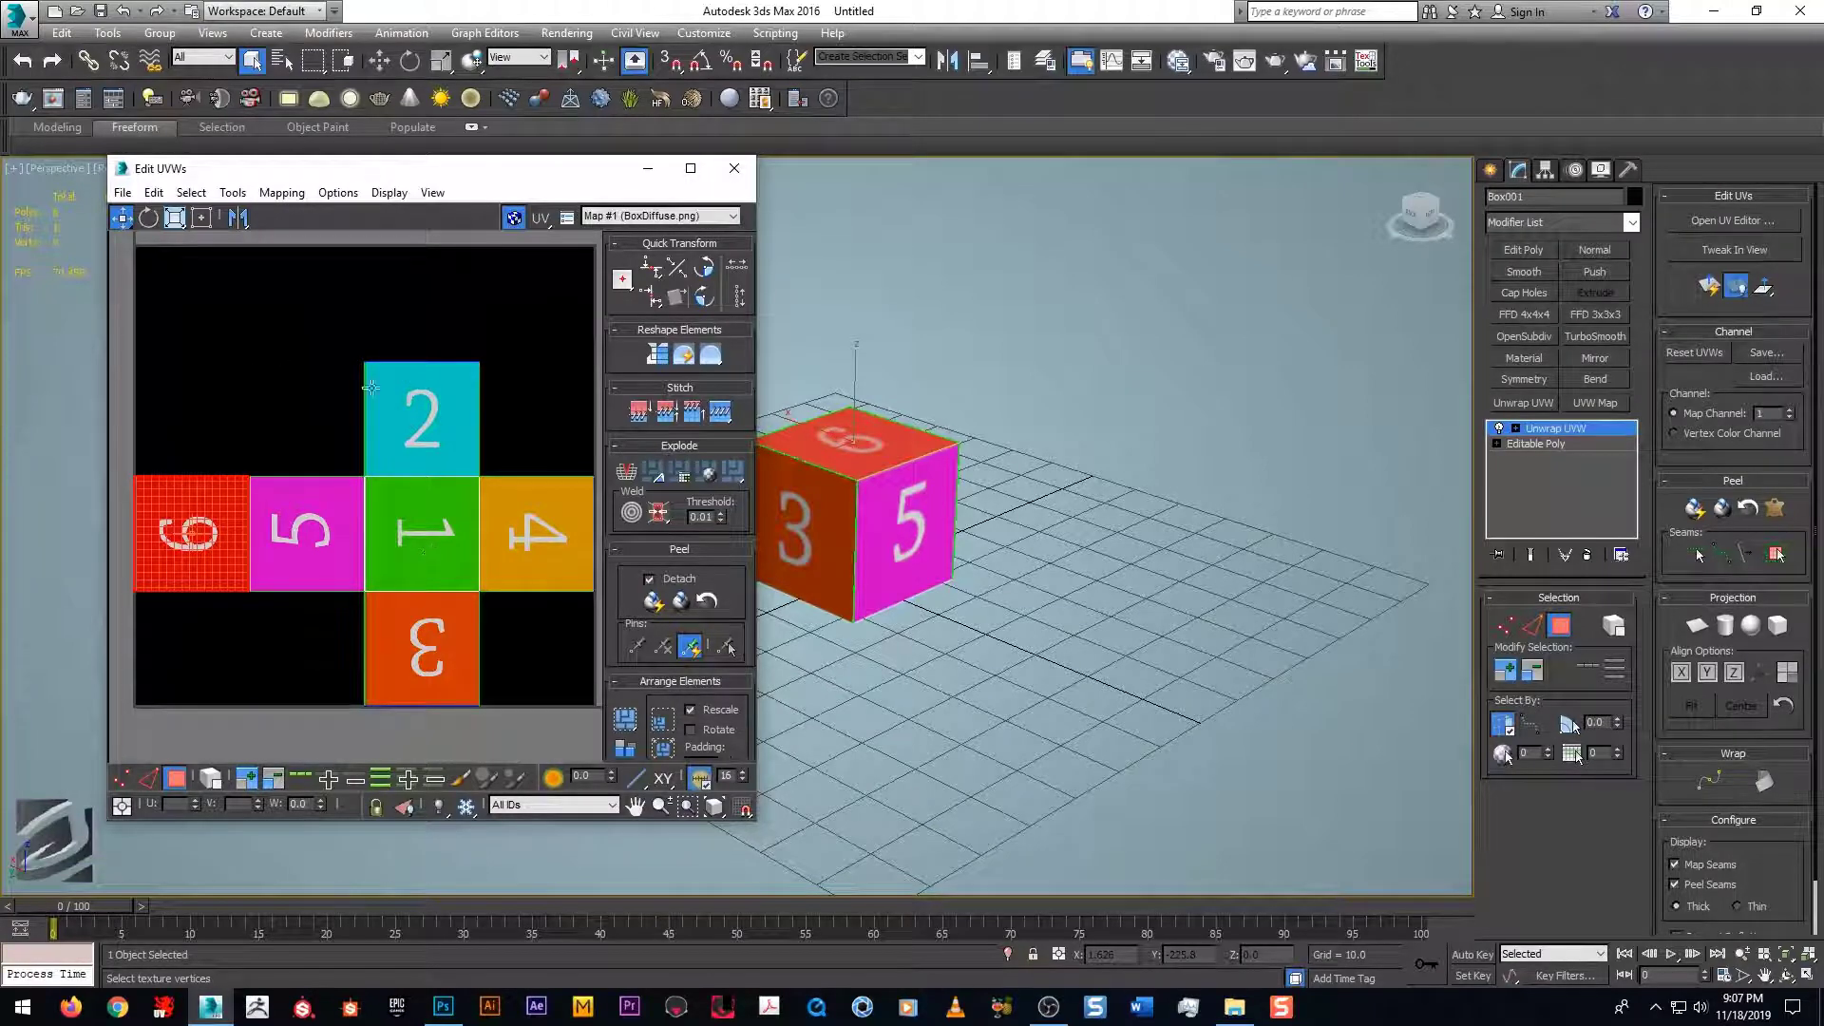
pyautogui.keyDown('alt'); pyautogui.moveTo(912, 532); pyautogui.dragTo(1007, 508, button='middle'); pyautogui.keyUp('alt')
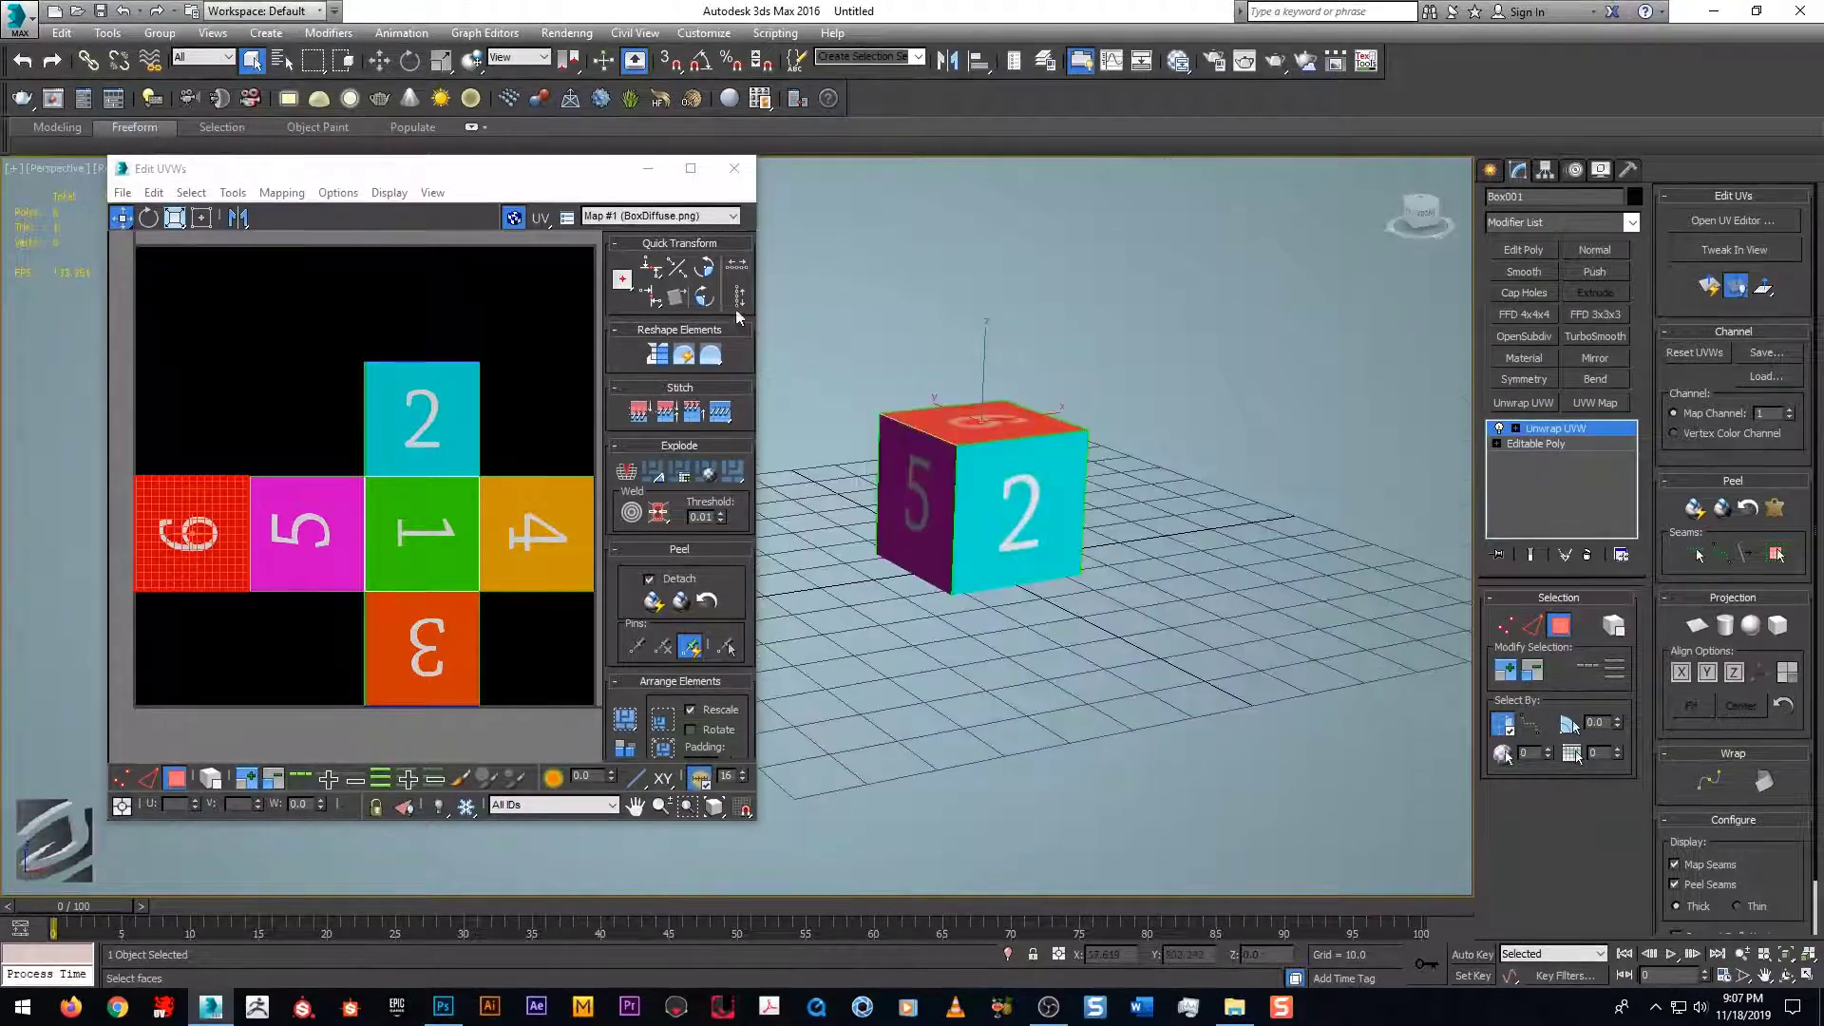
pyautogui.moveTo(546, 181); pyautogui.dragTo(597, 155)
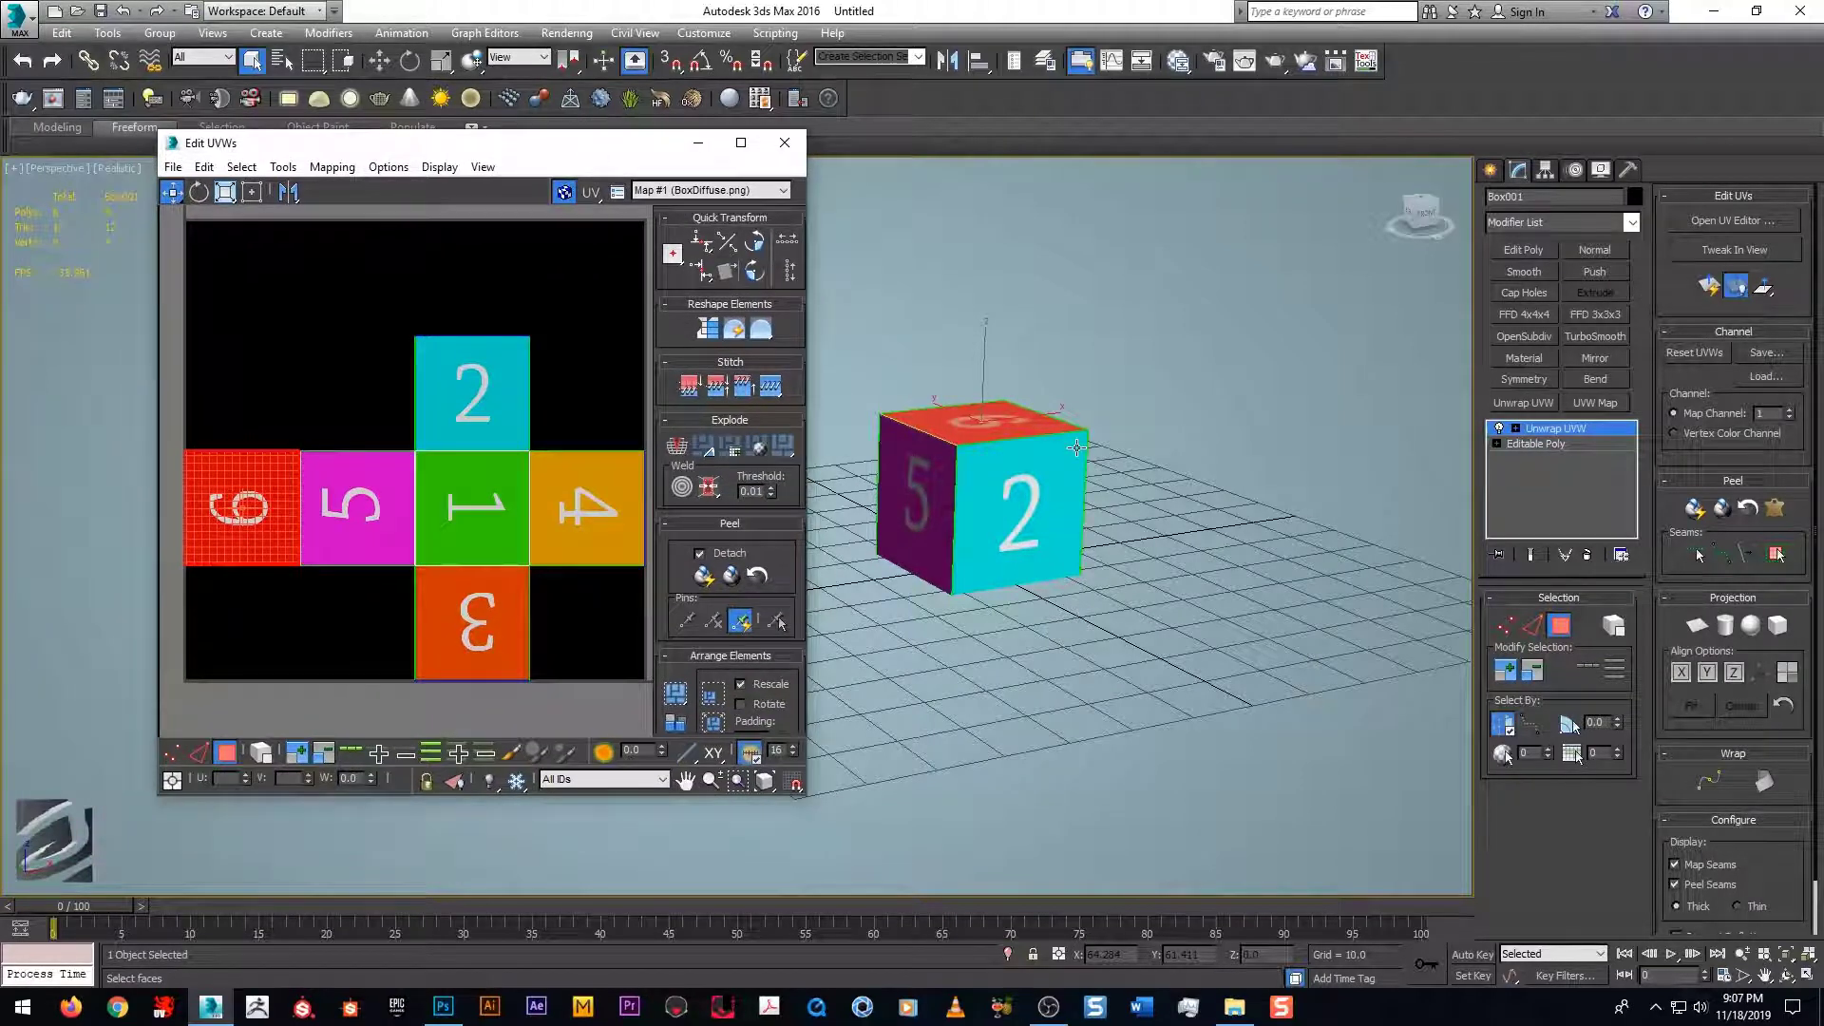